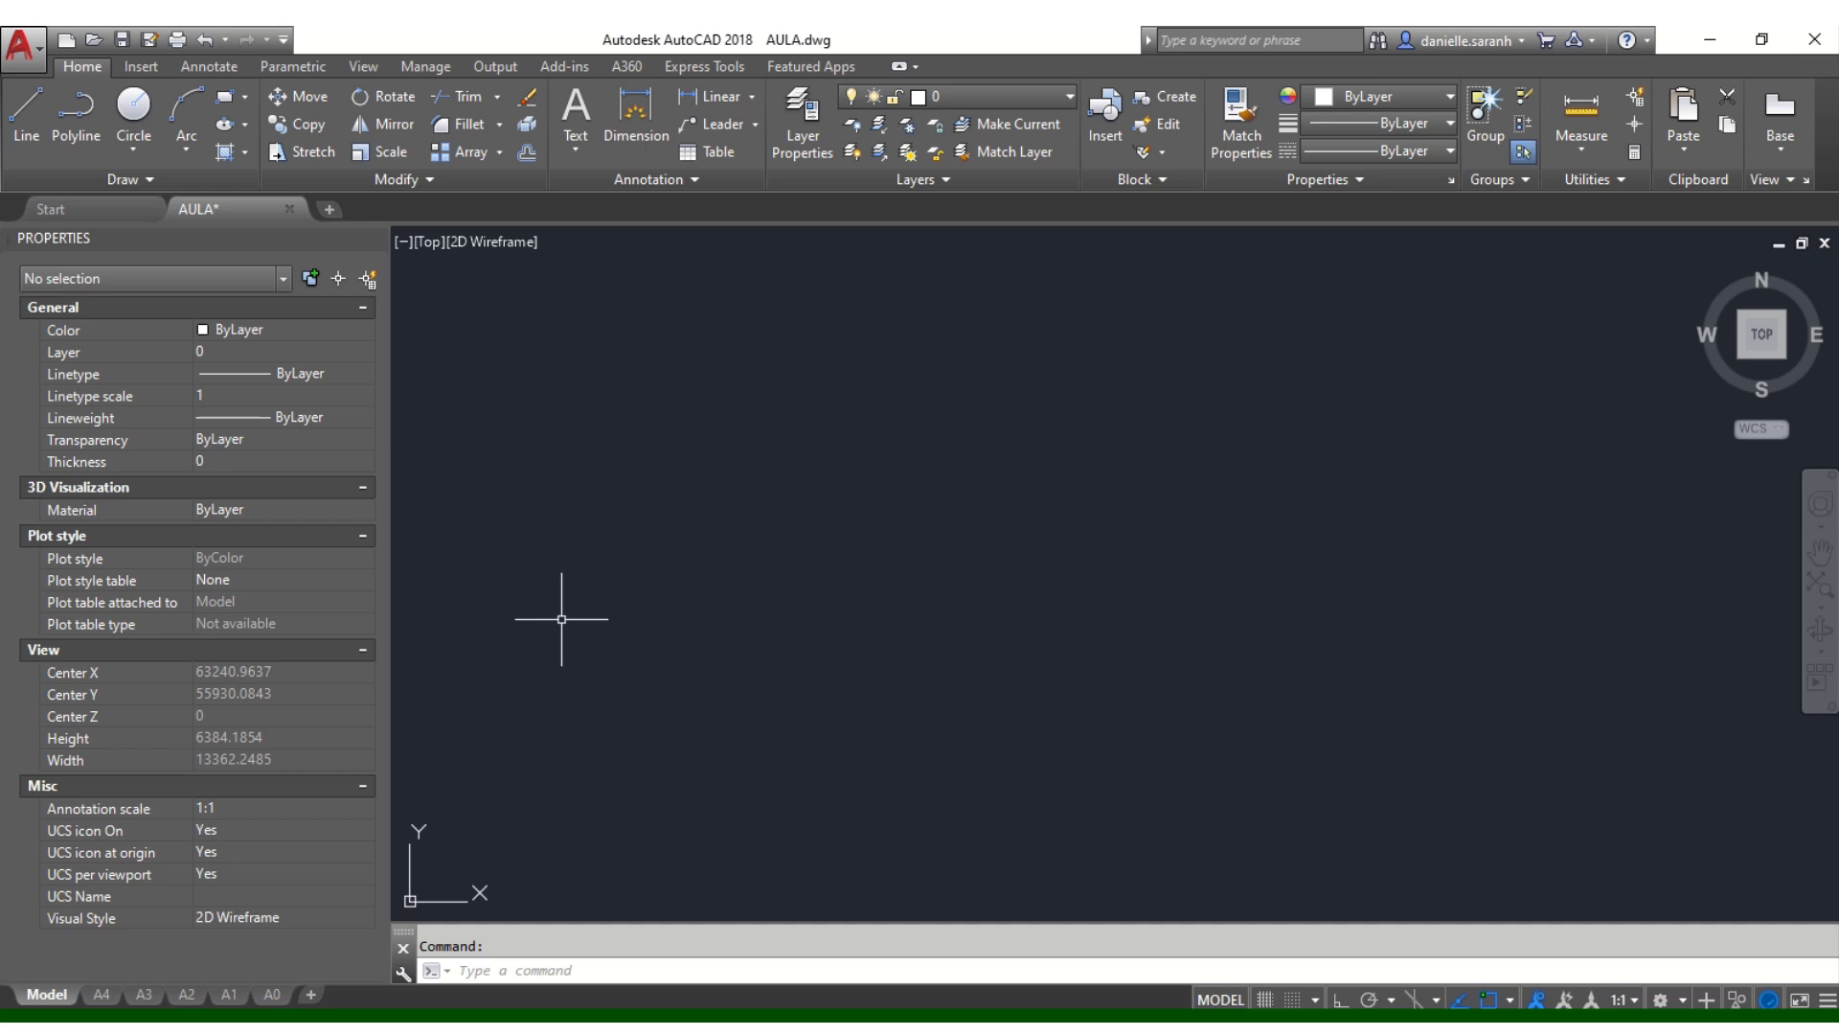
text(l)
key(Return)
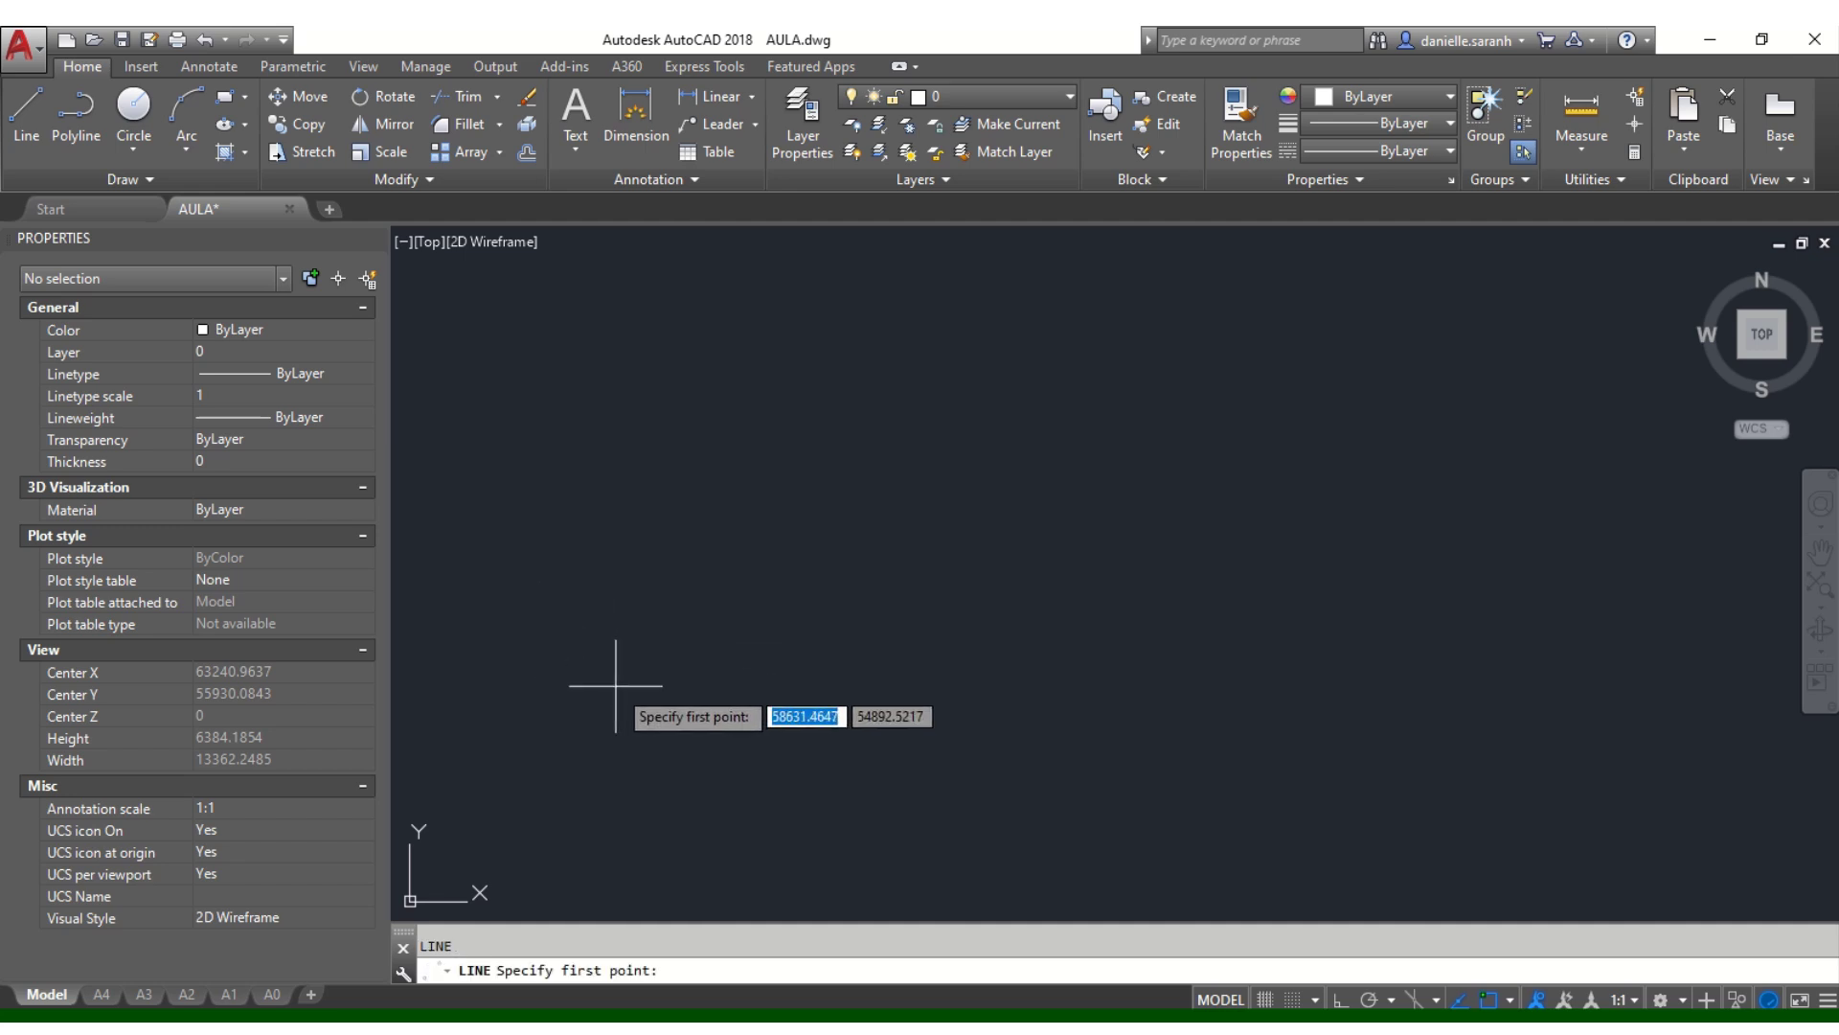
key(Escape)
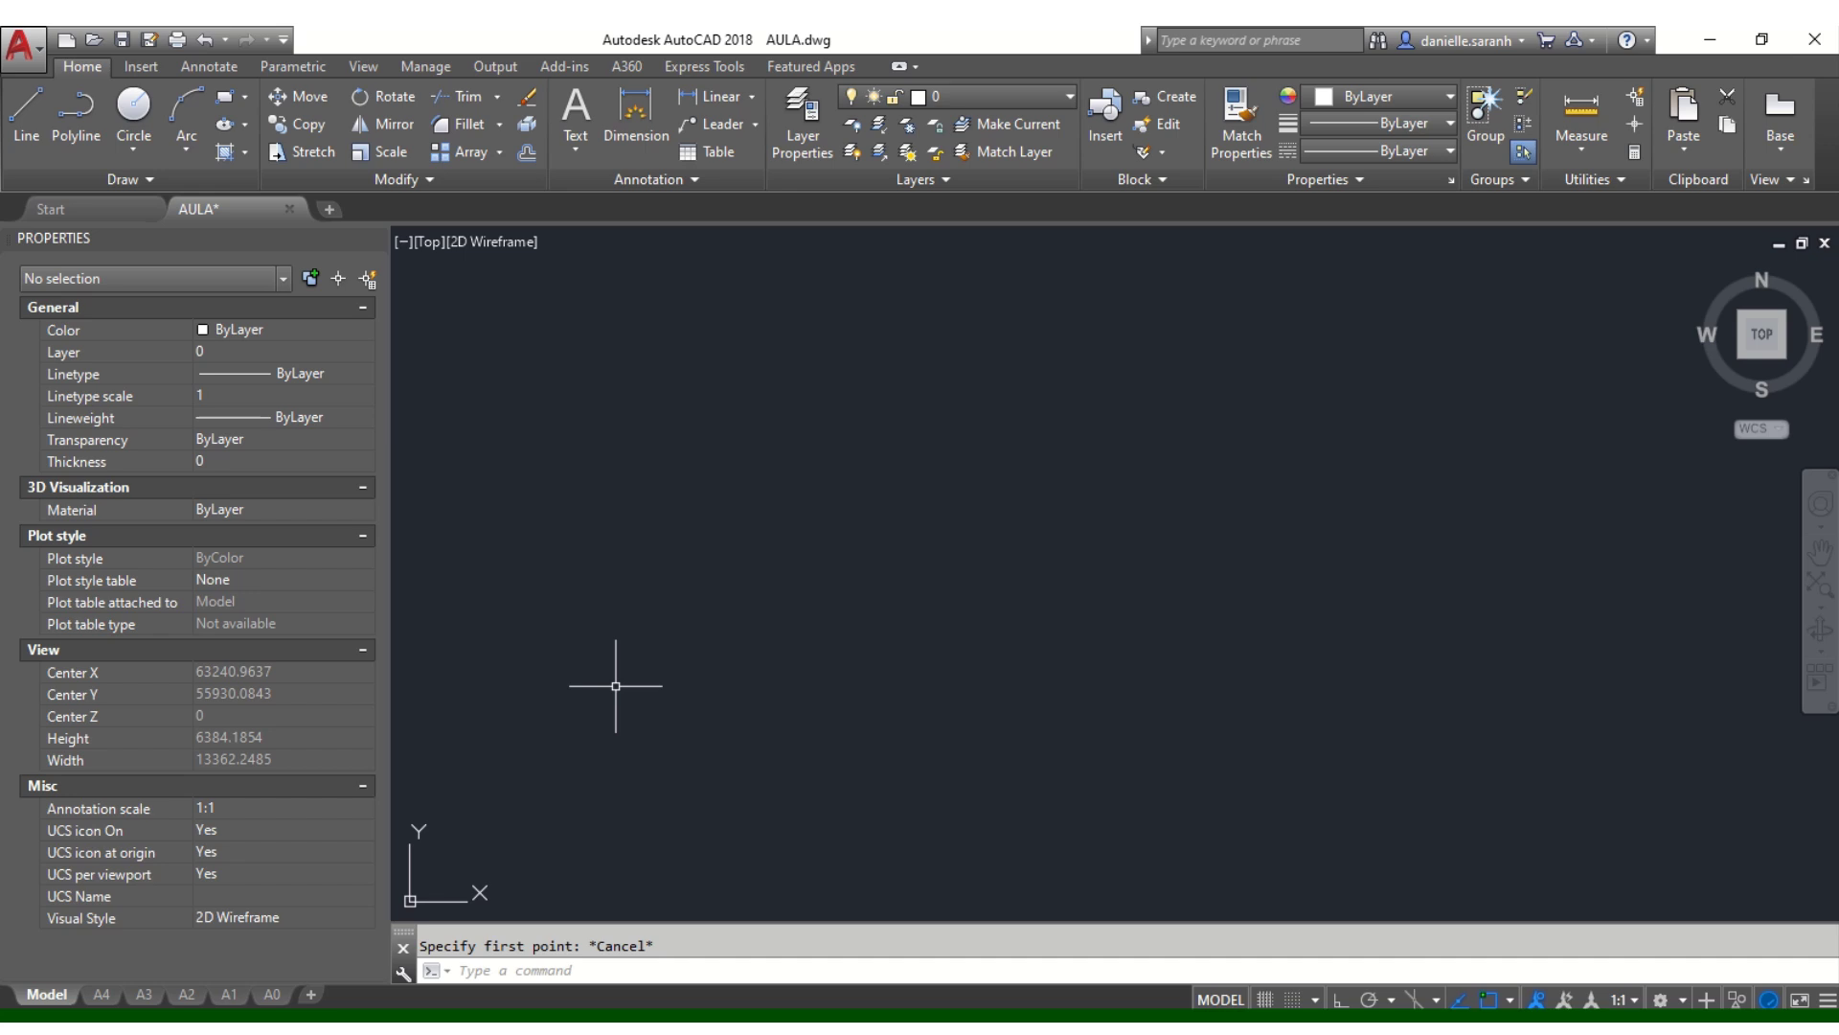
Step: With Ortho on, draw a horizontal line 210 units long in the empty drawing as the sheet's bottom edge
text(l)
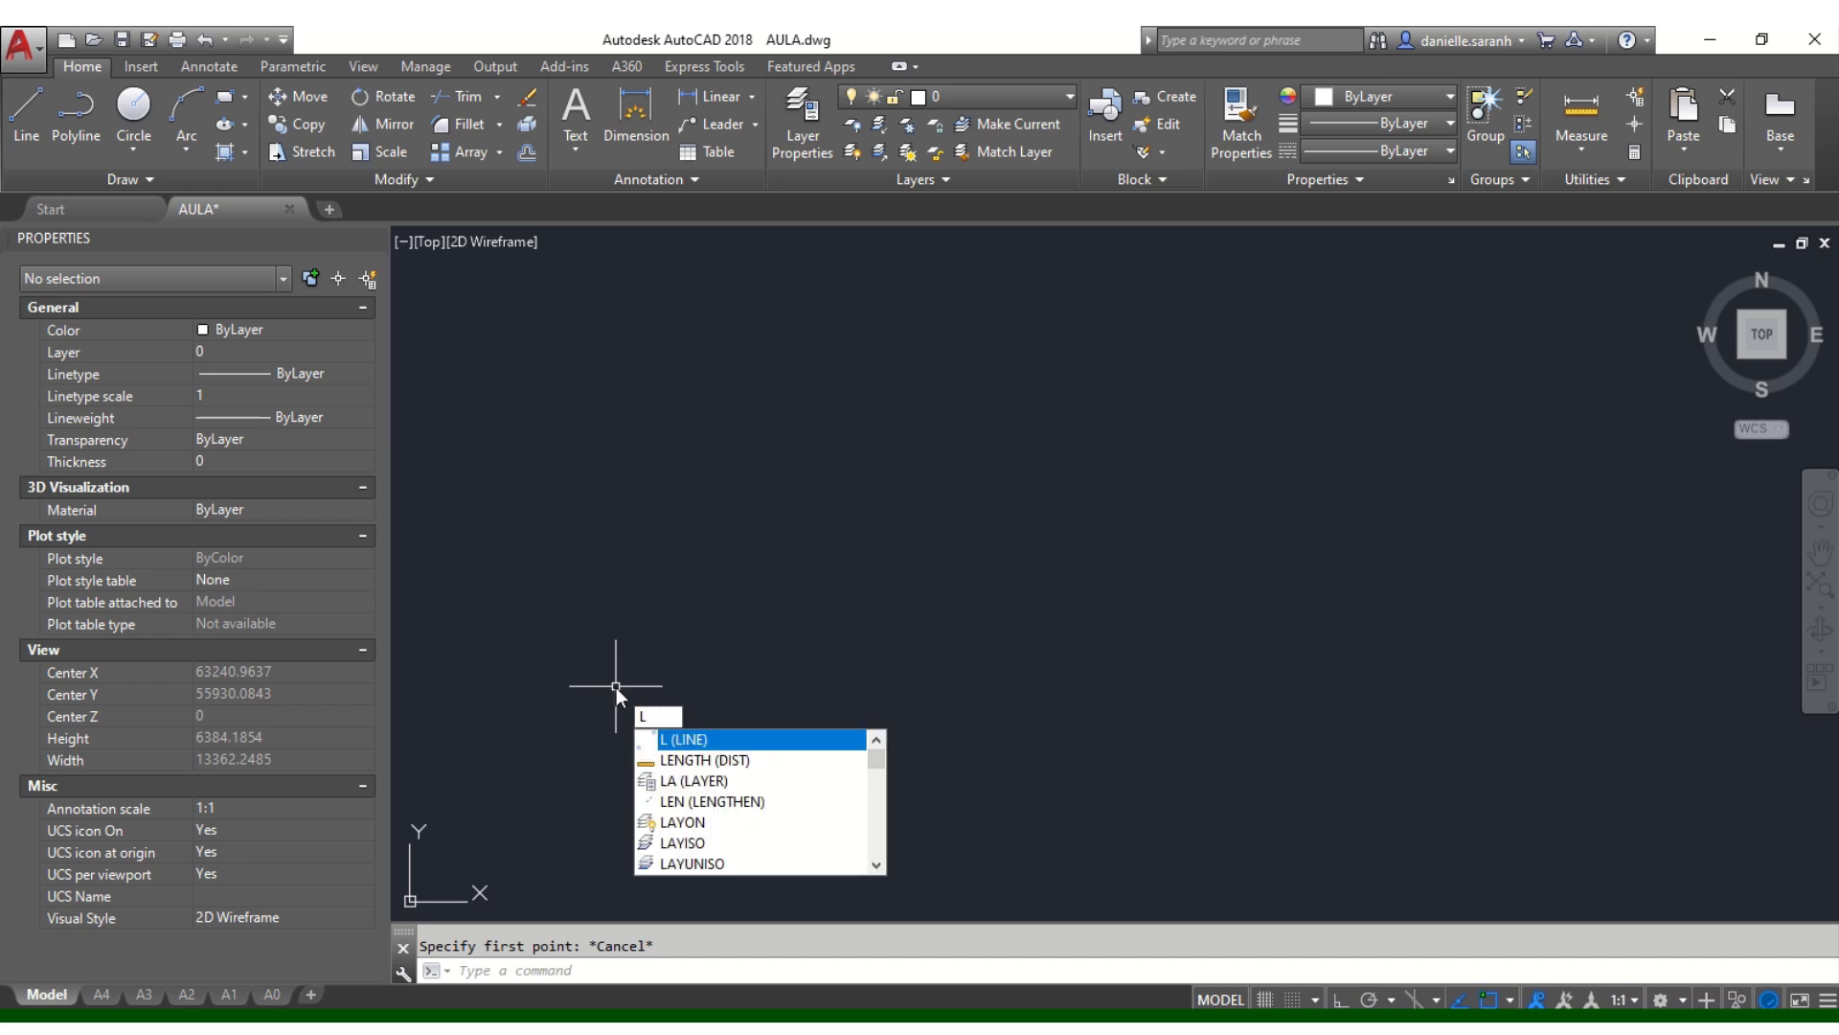
key(Return)
click(644, 706)
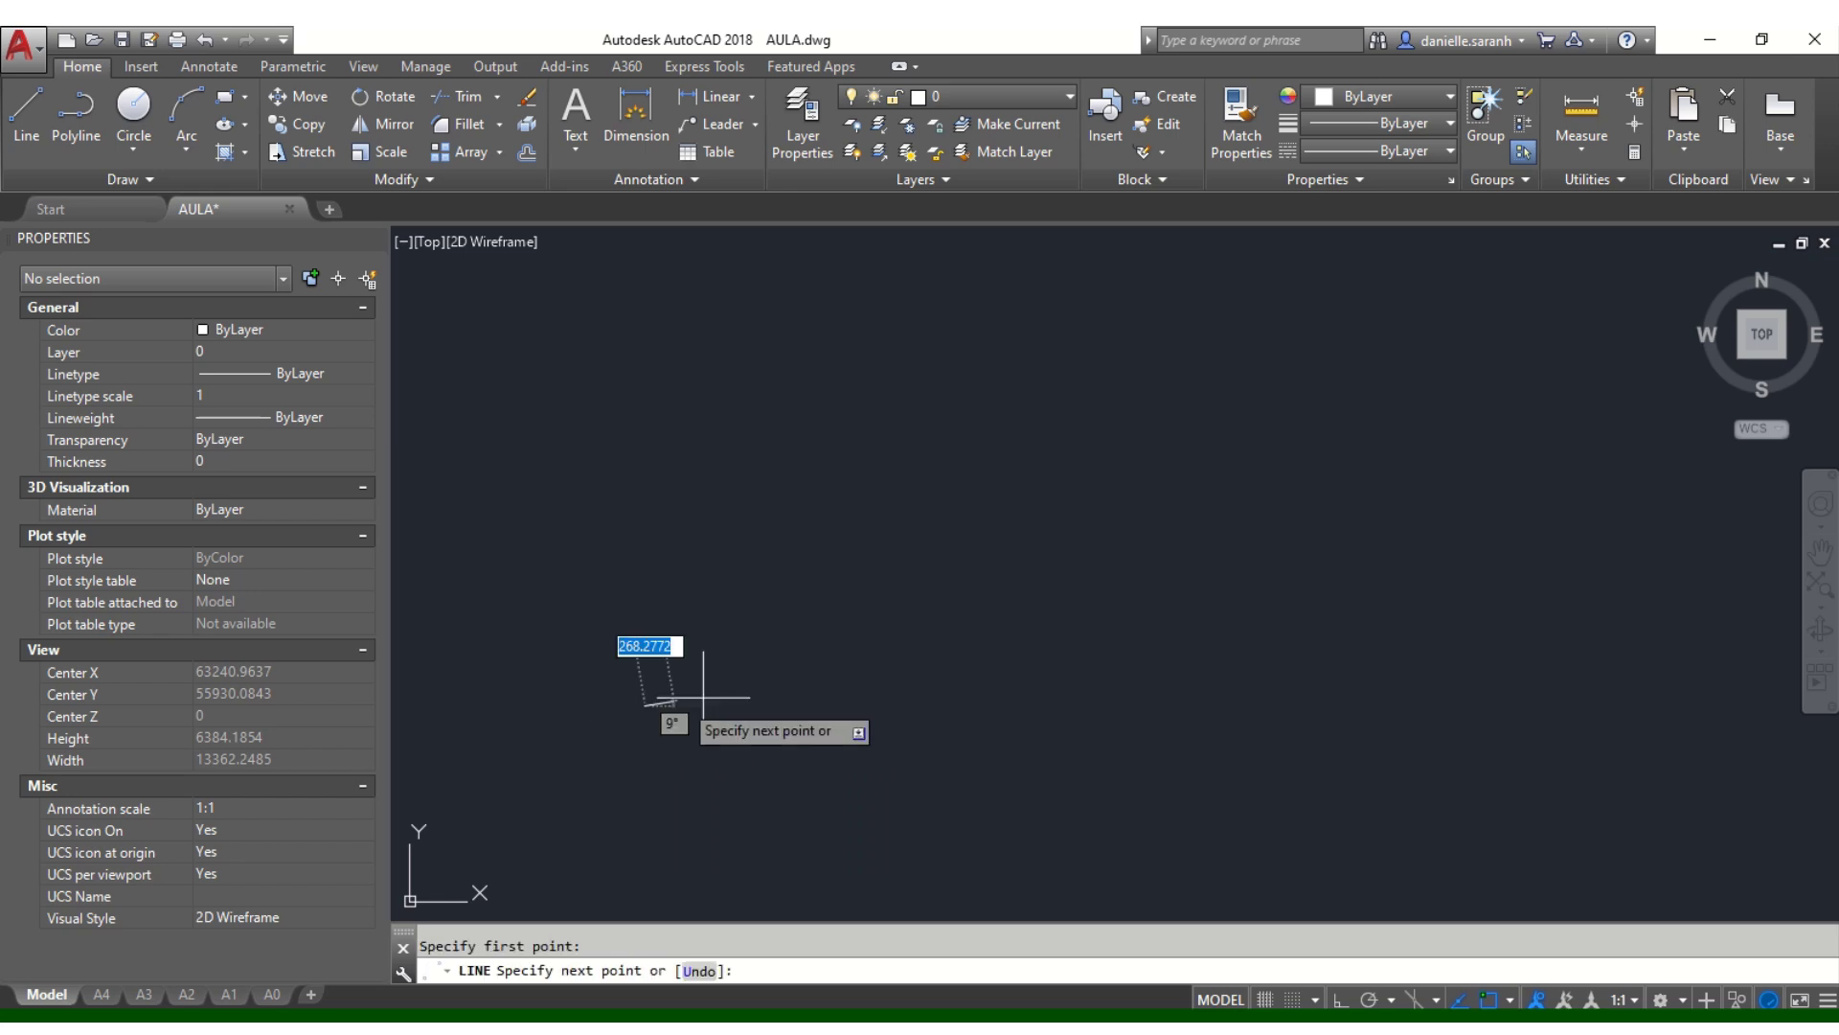
key(F8)
text(210)
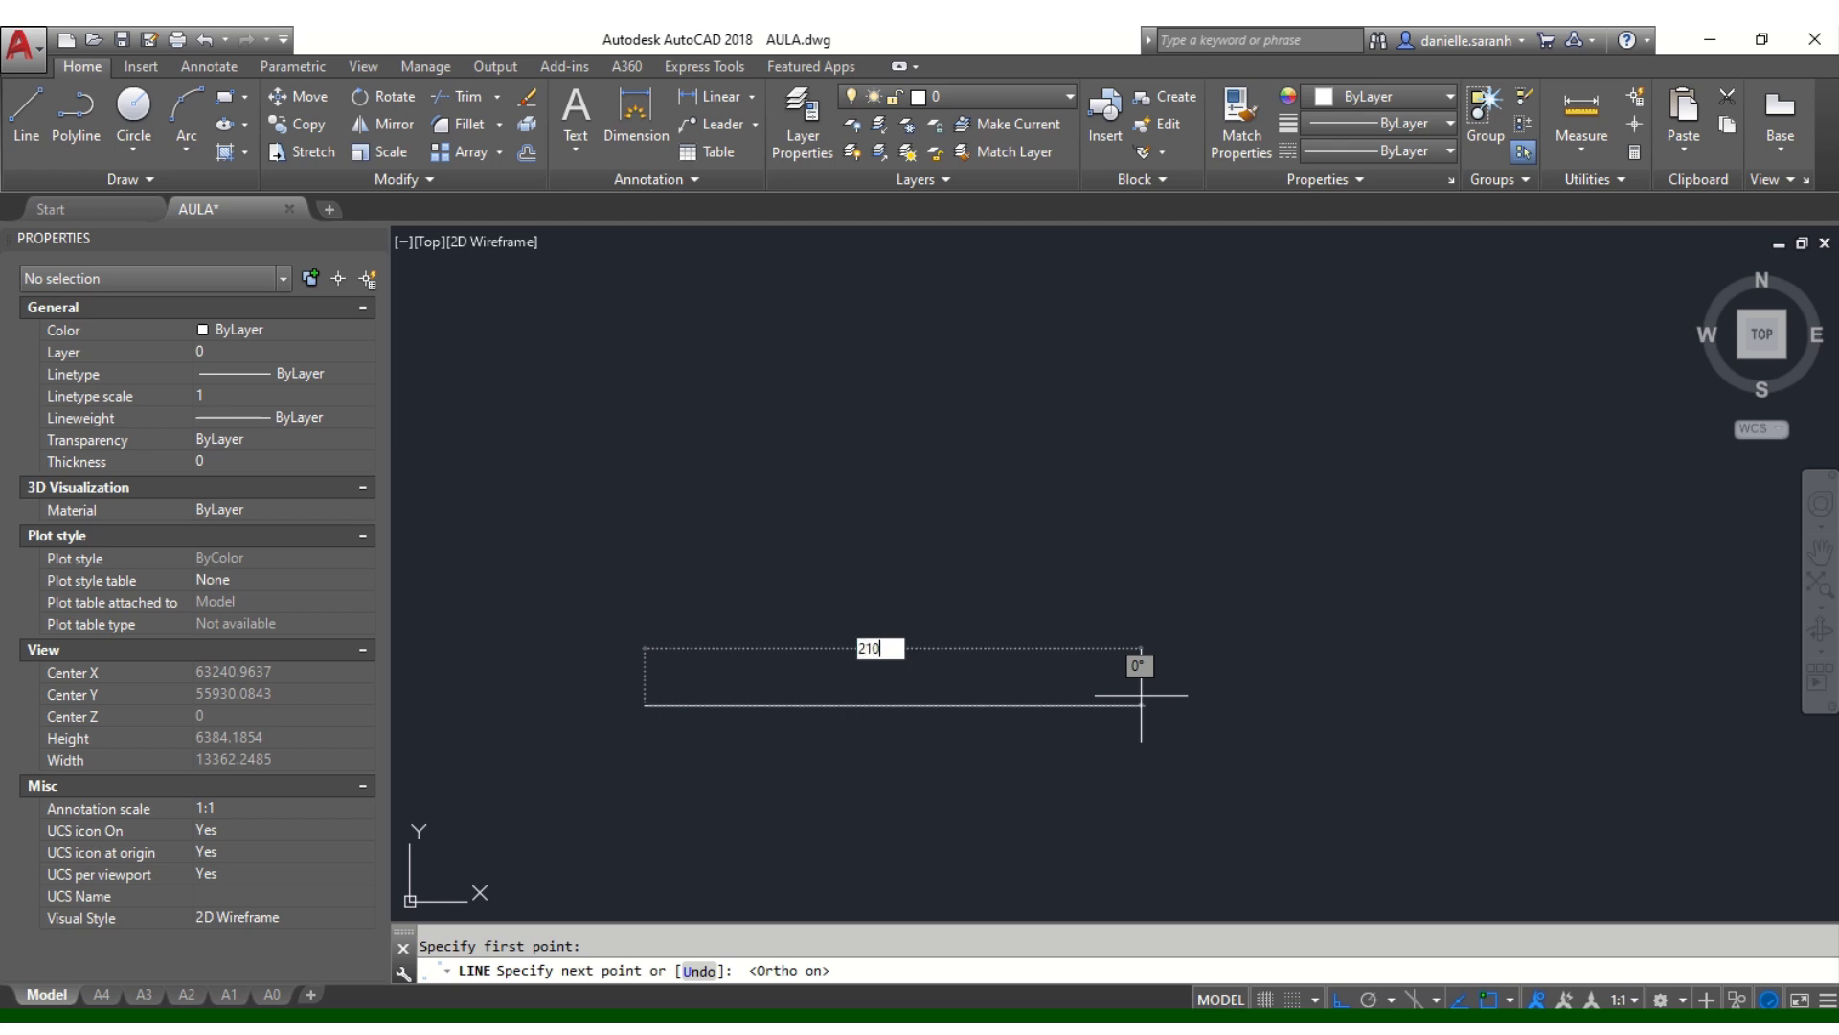
key(Return)
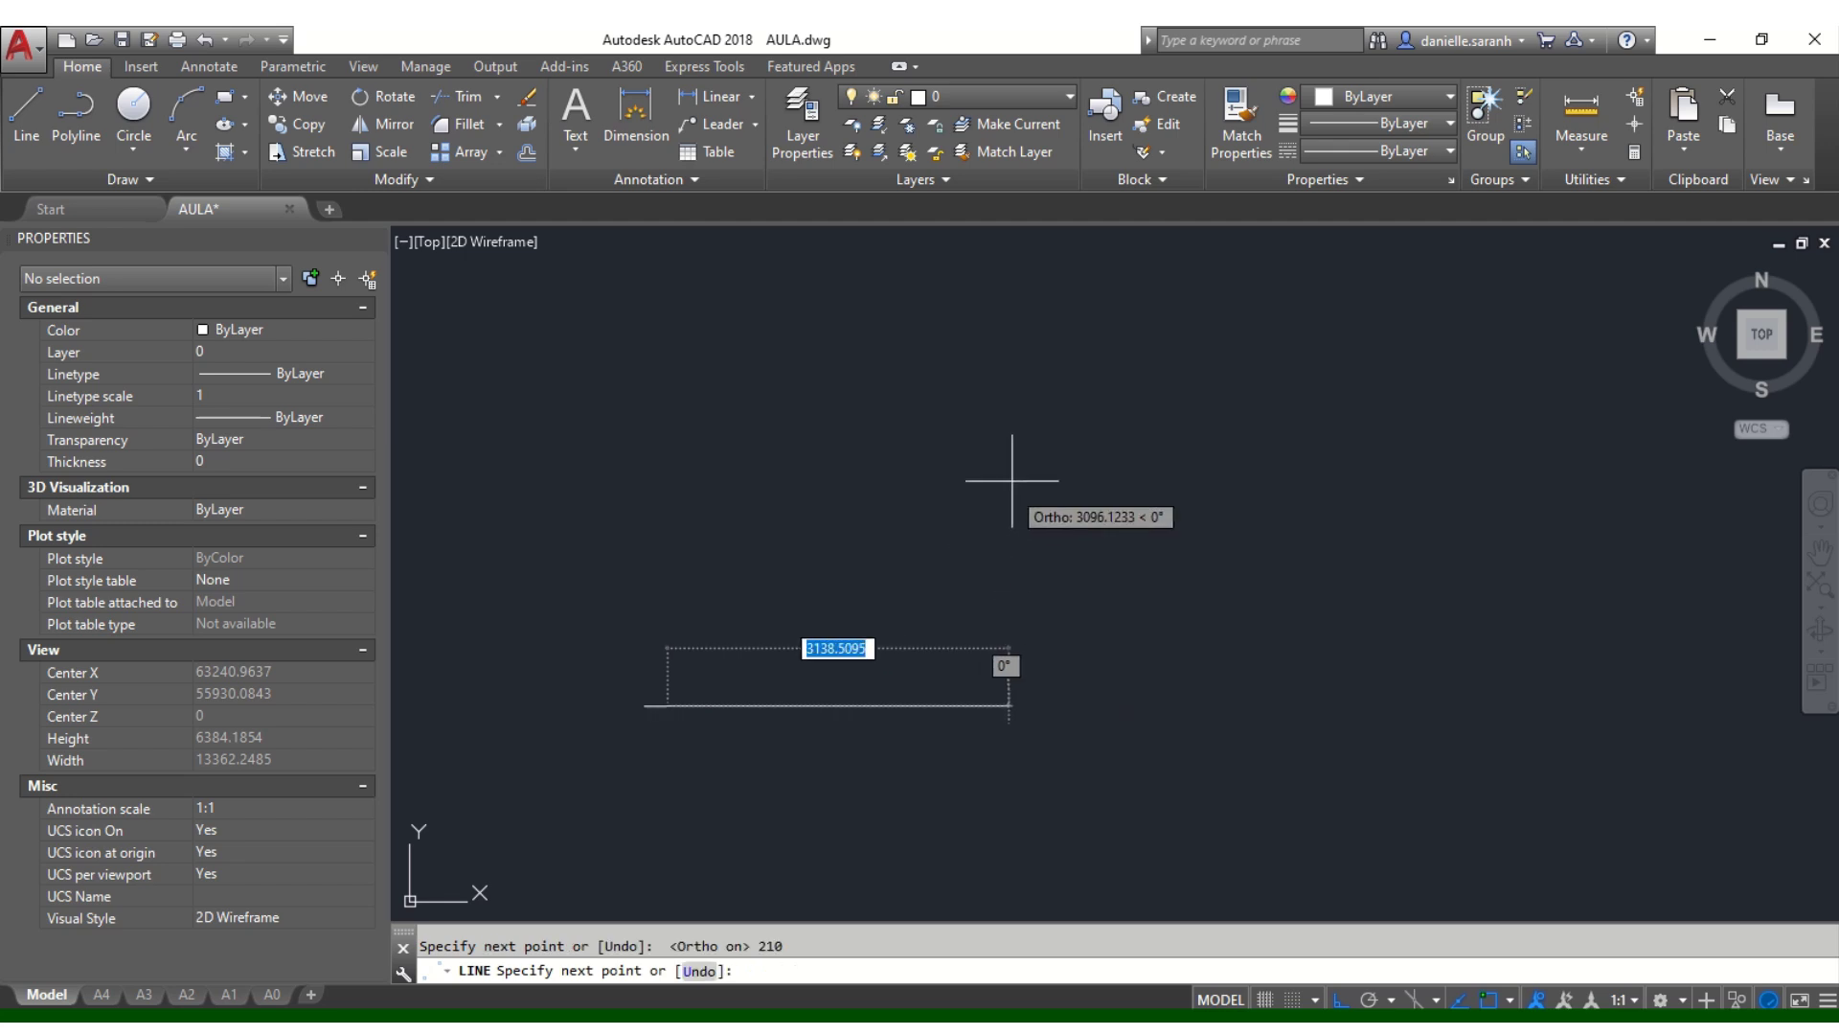
Step: Complete the sheet rectangle with a 297-unit line upward, a 210-unit line back and a closing line to the starting corner
scroll(579, 743, up, 4)
scroll(841, 522, up, 4)
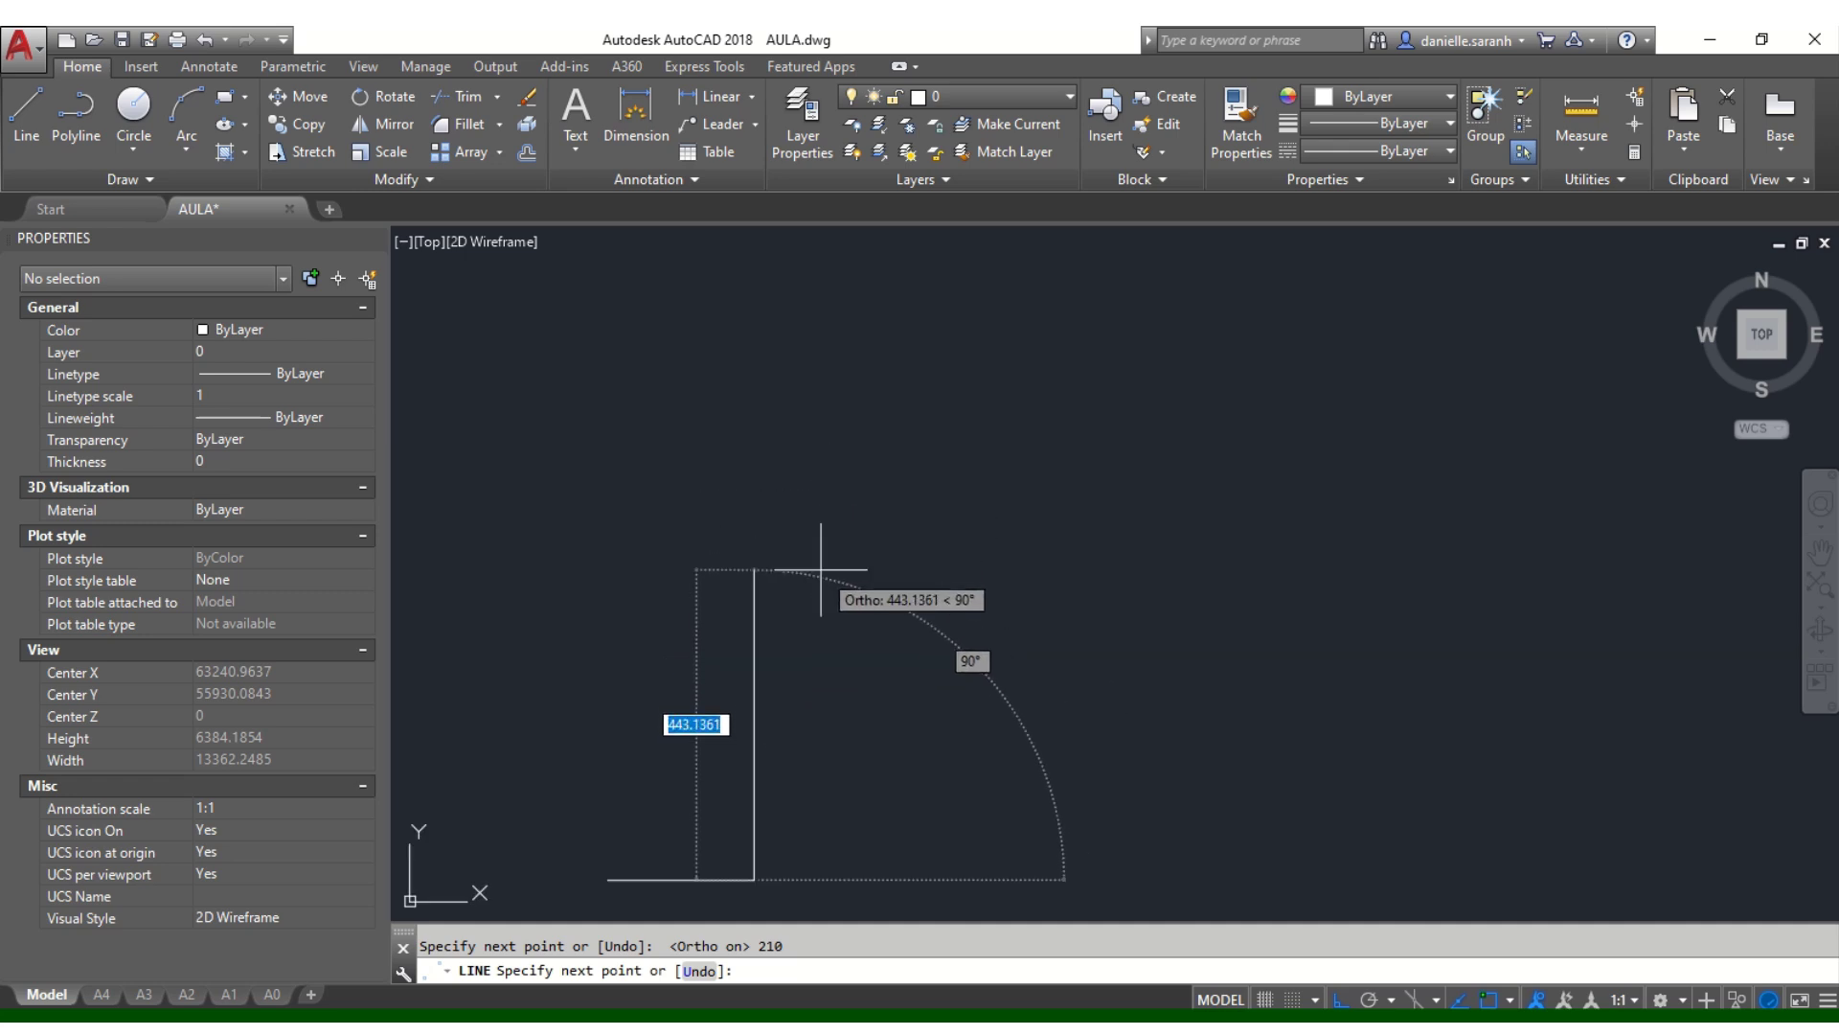
text(297)
key(Return)
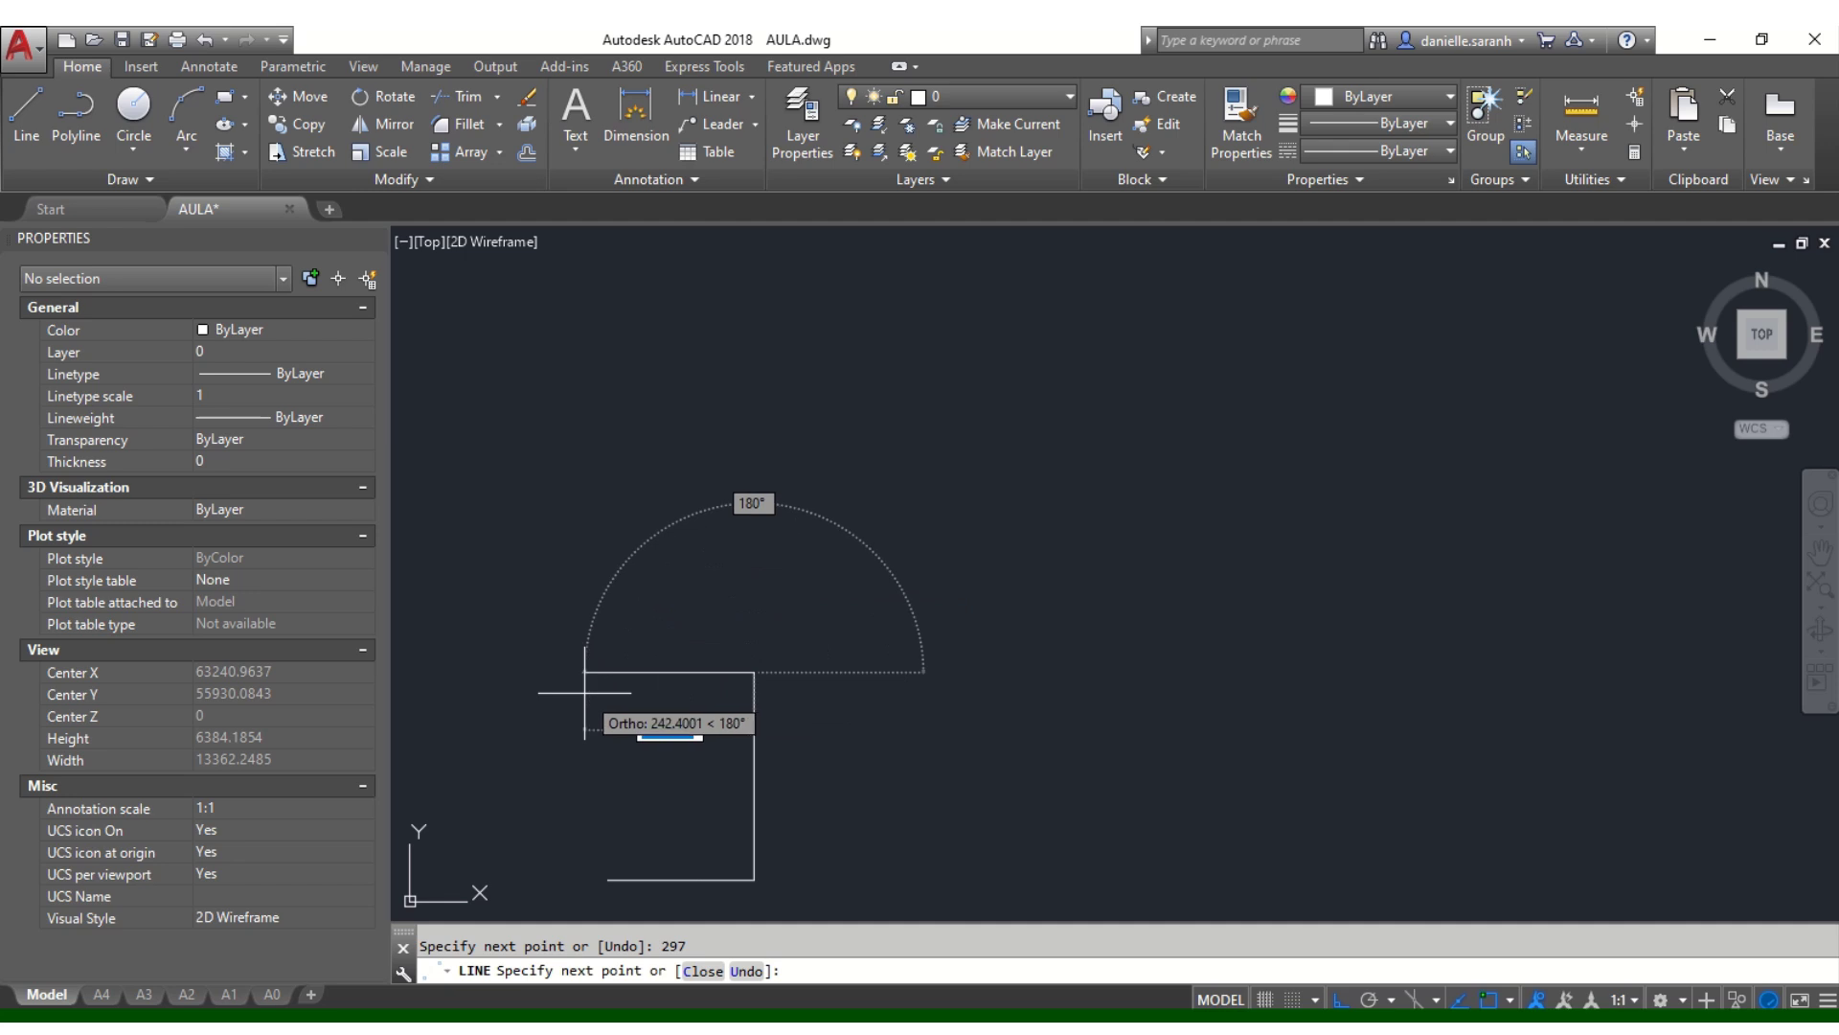
text(210)
key(Return)
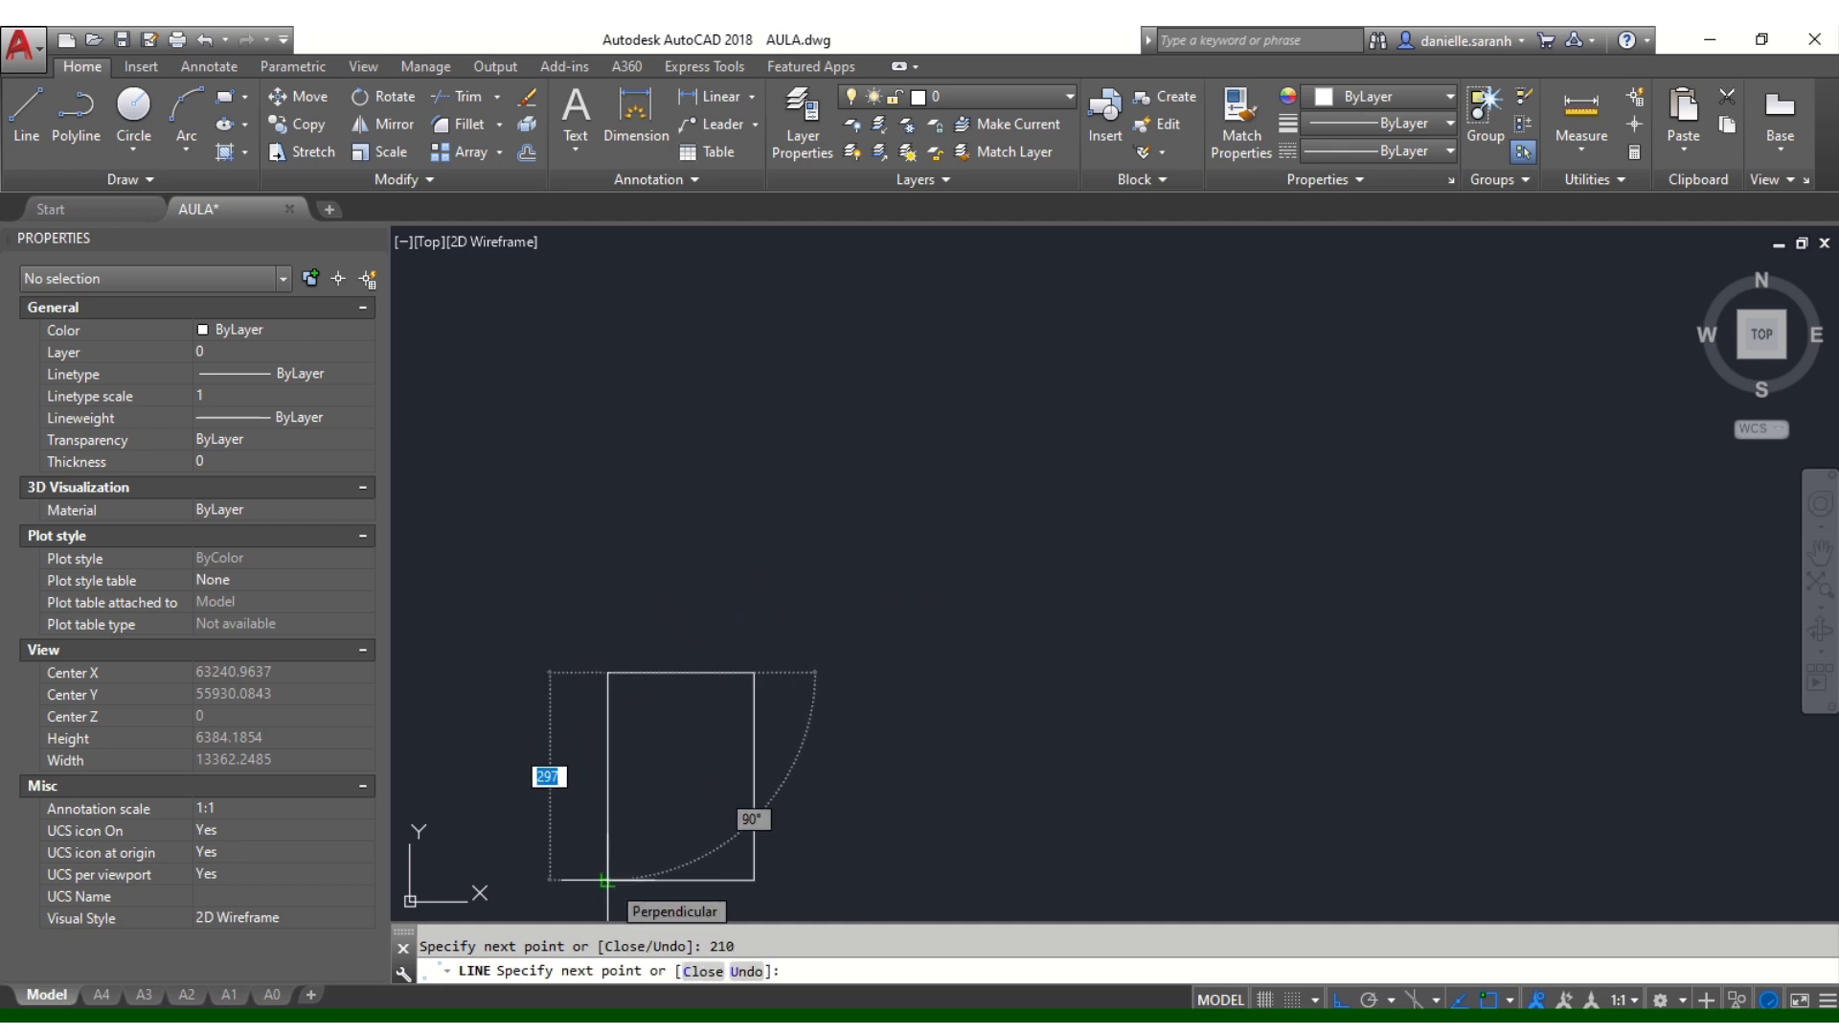
click(608, 878)
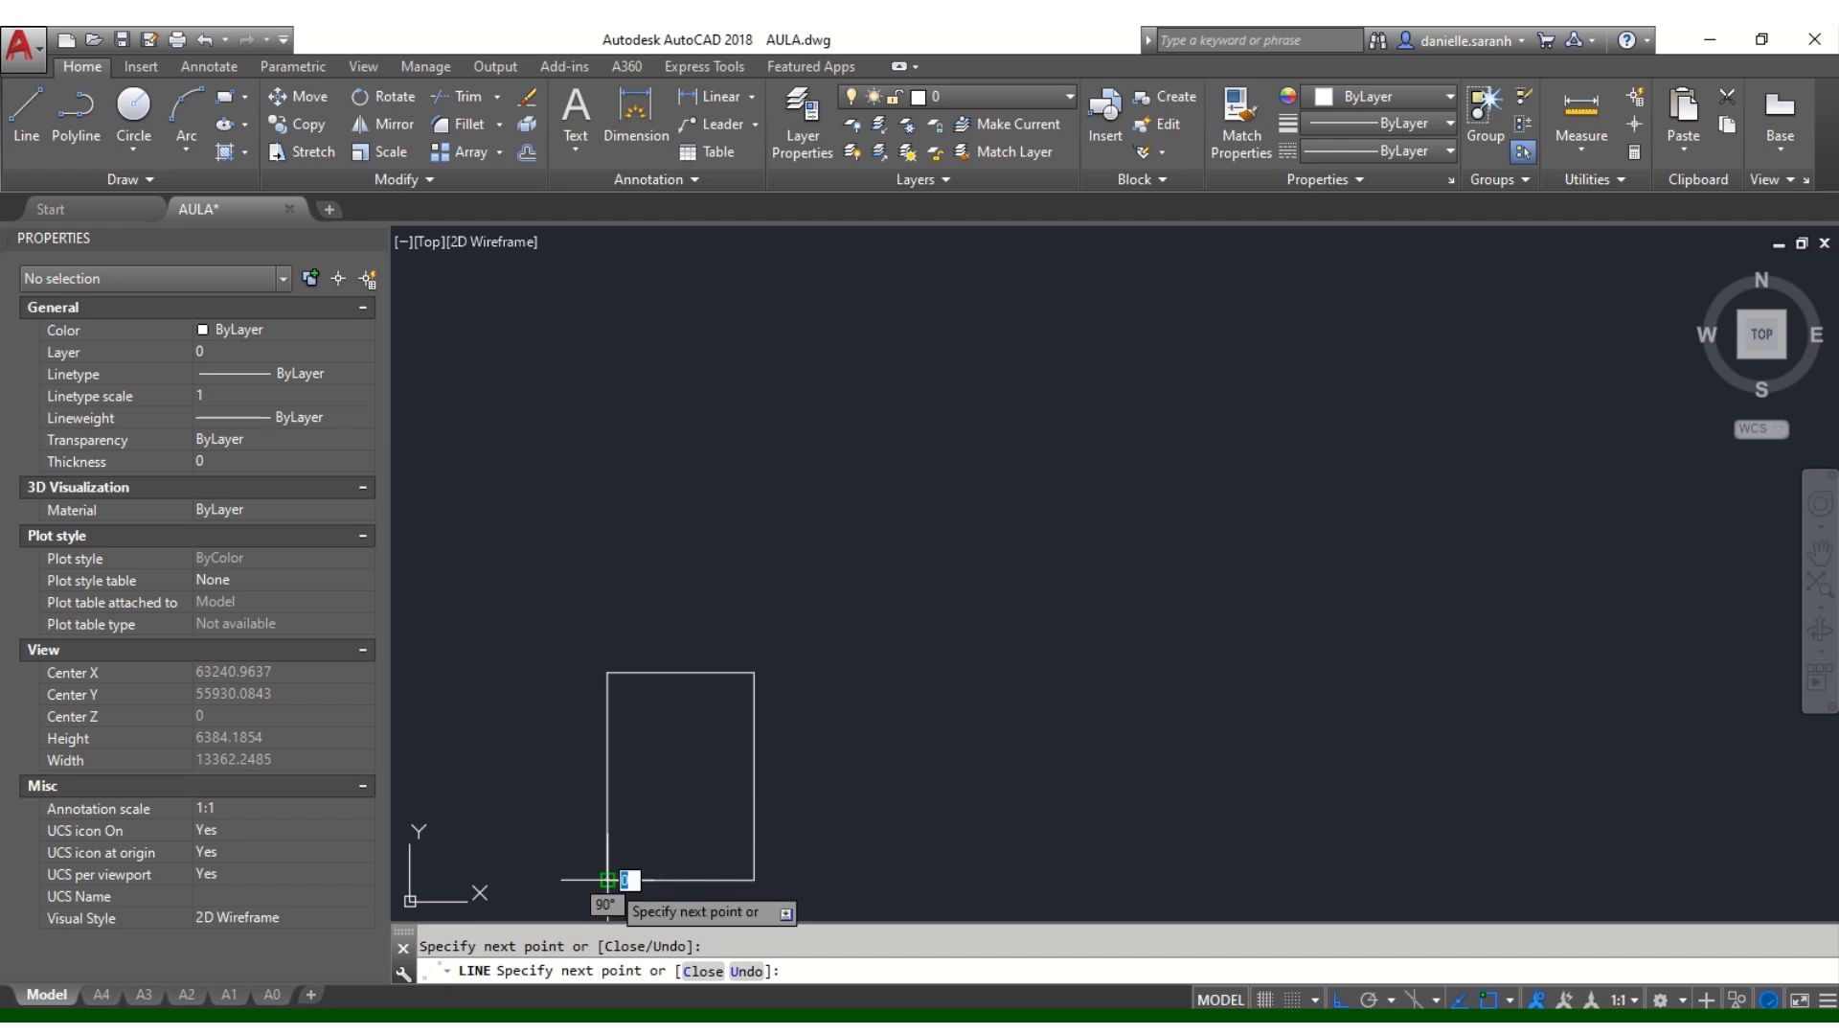
key(Return)
scroll(689, 621, down, 2)
scroll(664, 763, up, 2)
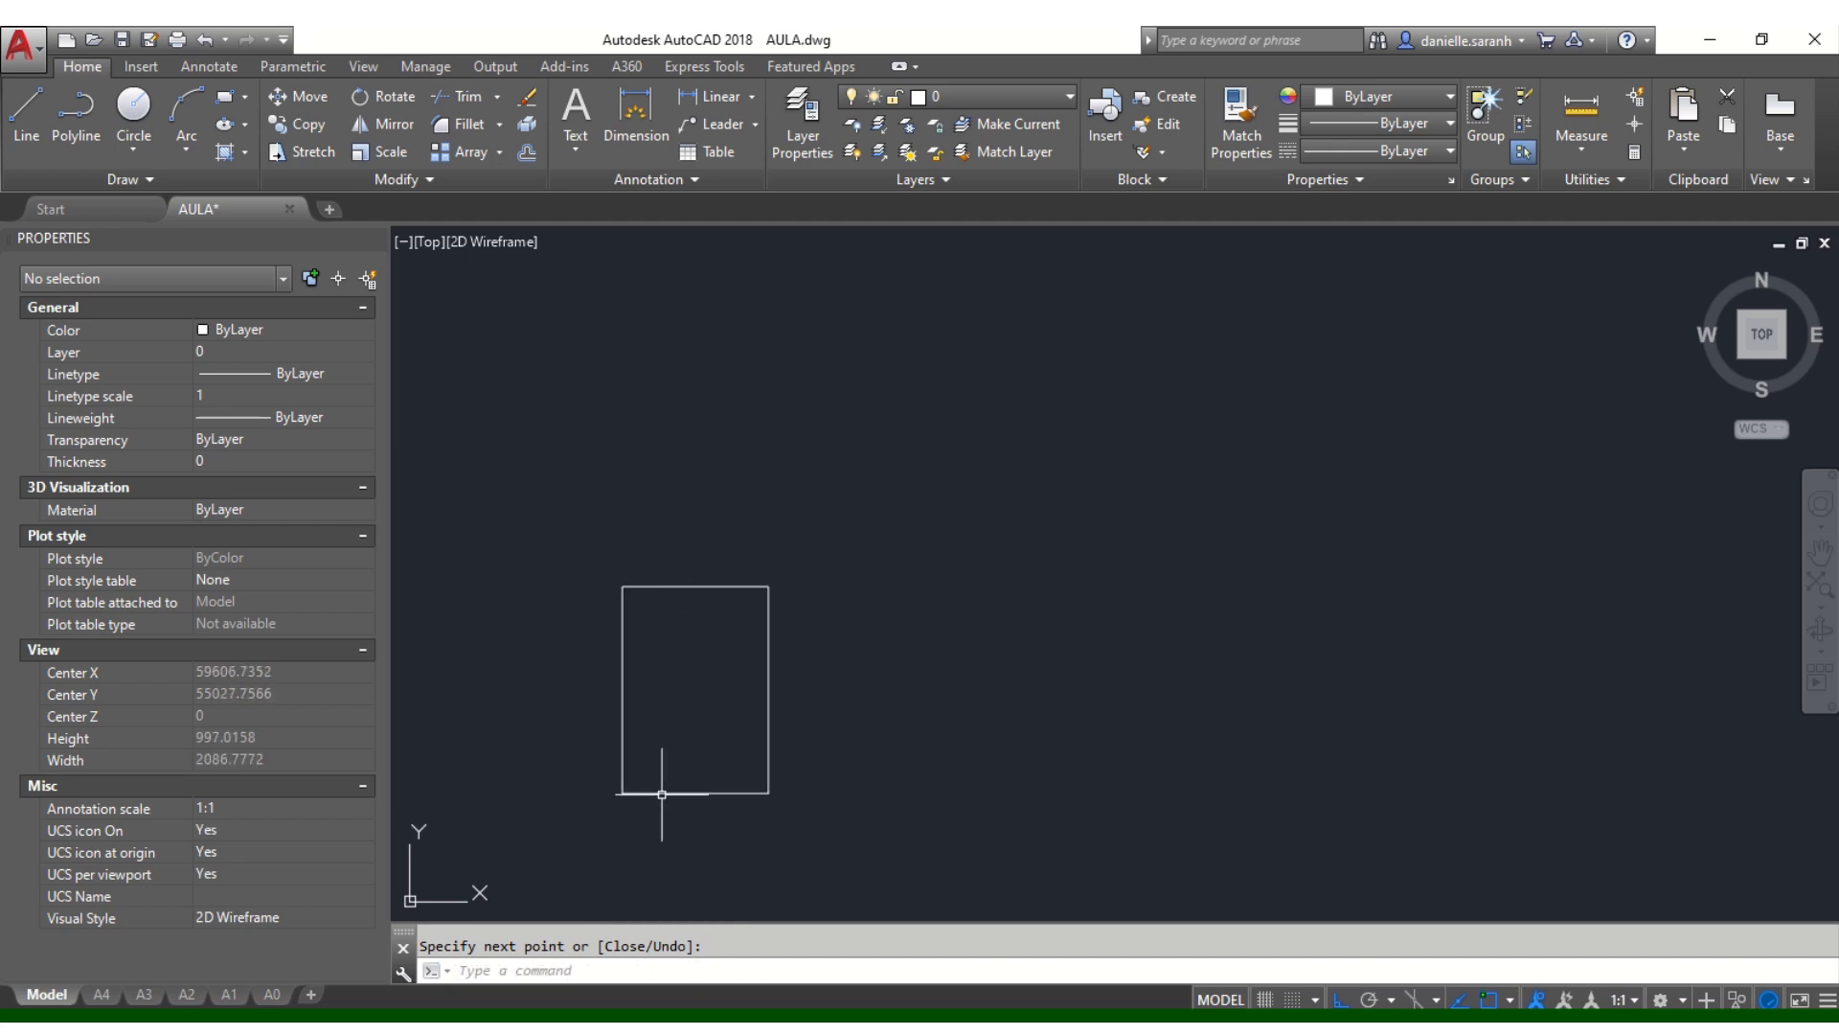
Step: Check the lengths of the rectangle's bottom and right edges
click(664, 793)
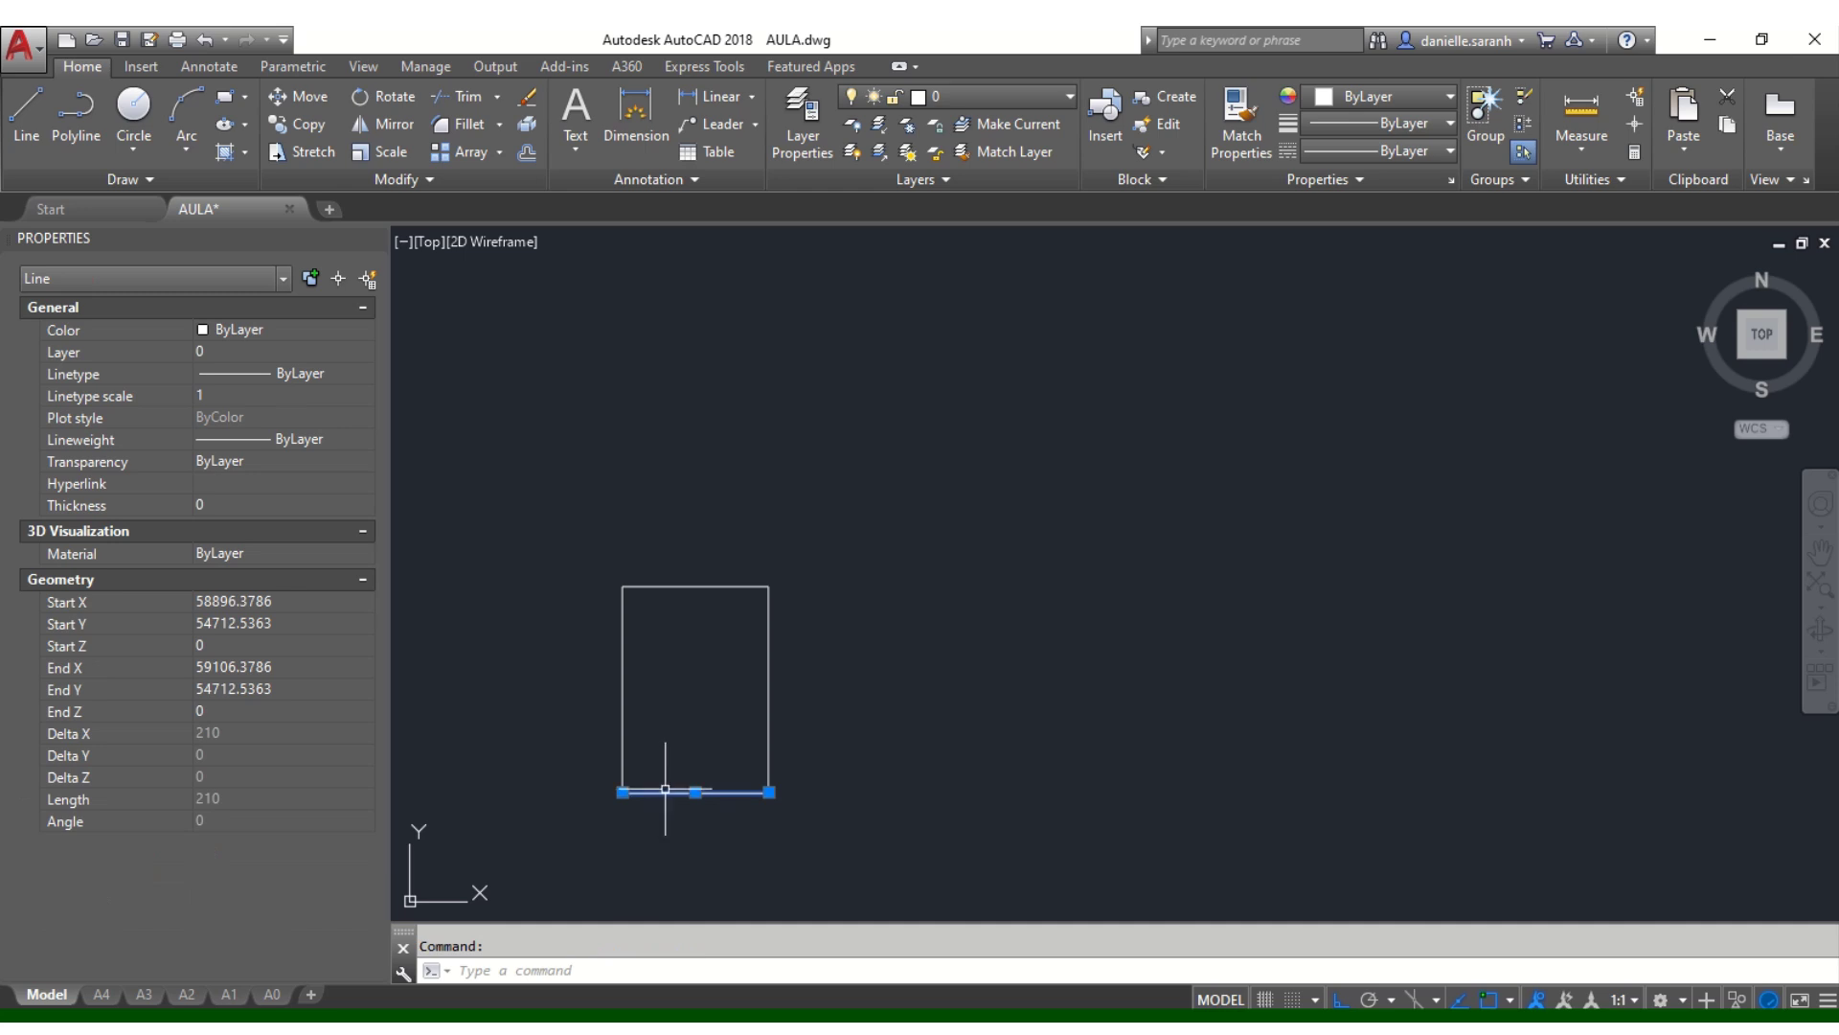
key(Escape)
click(769, 727)
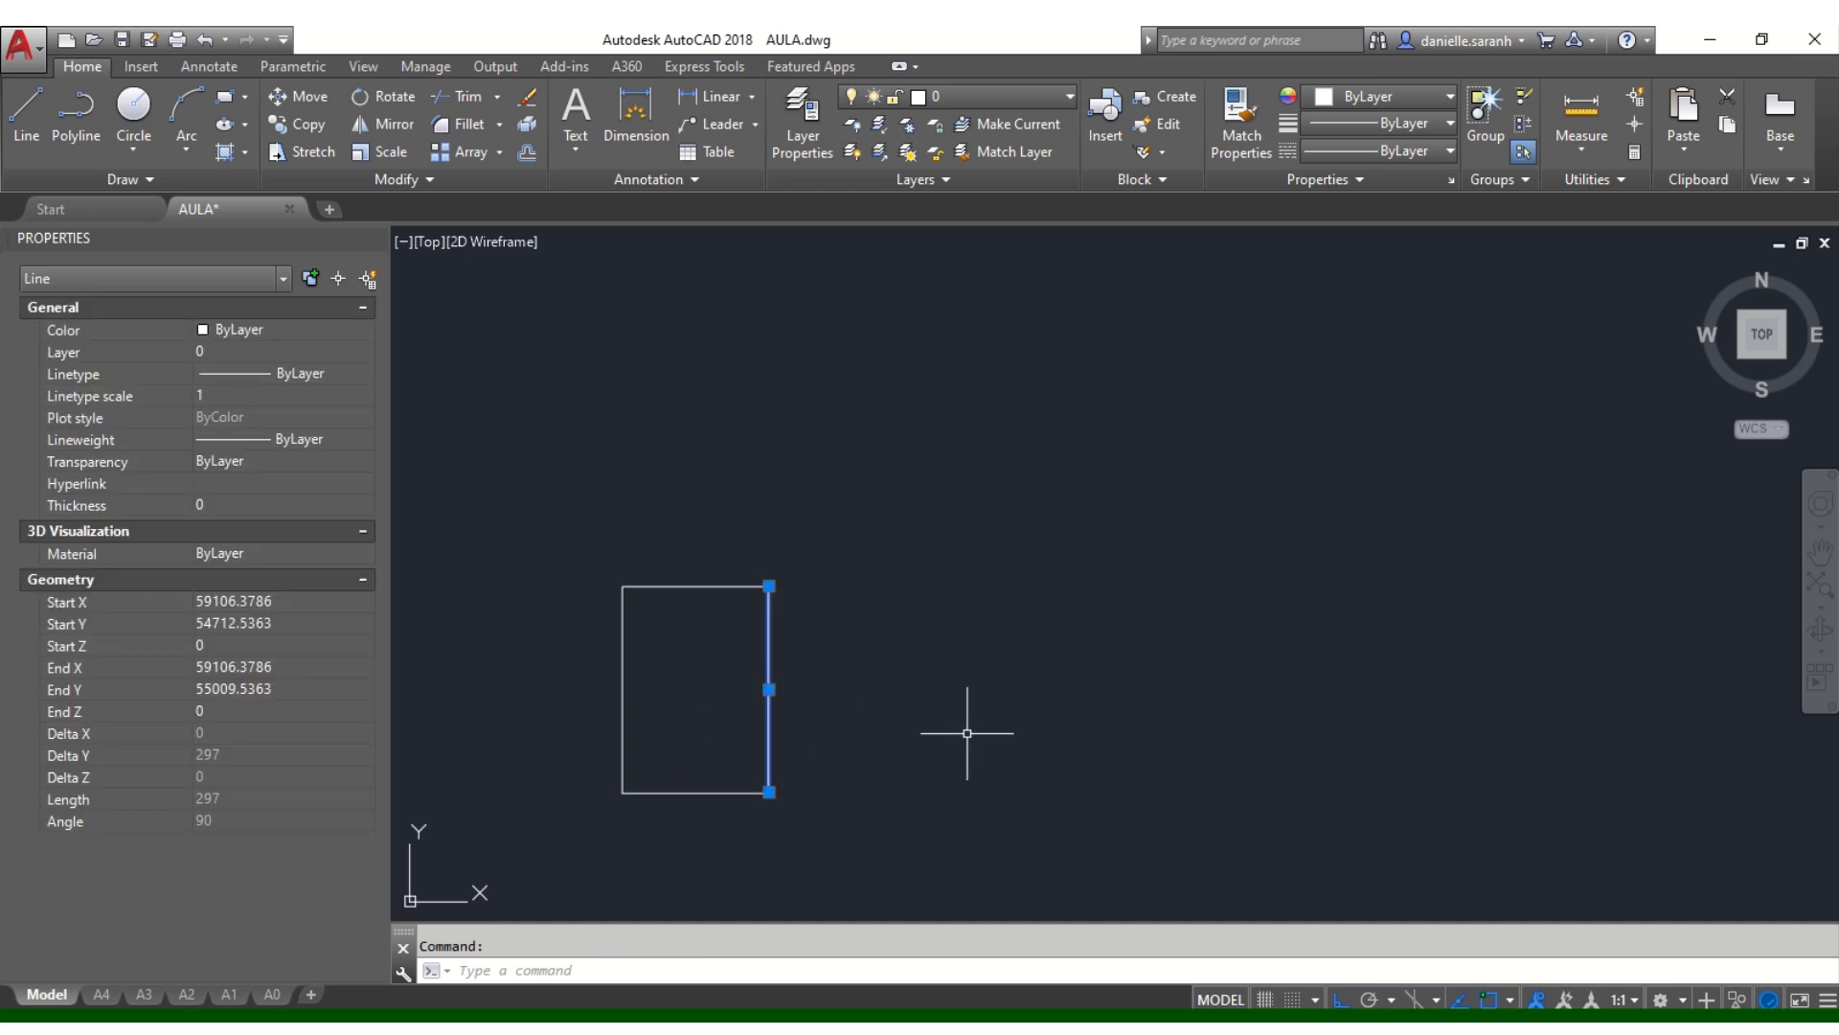
key(Escape)
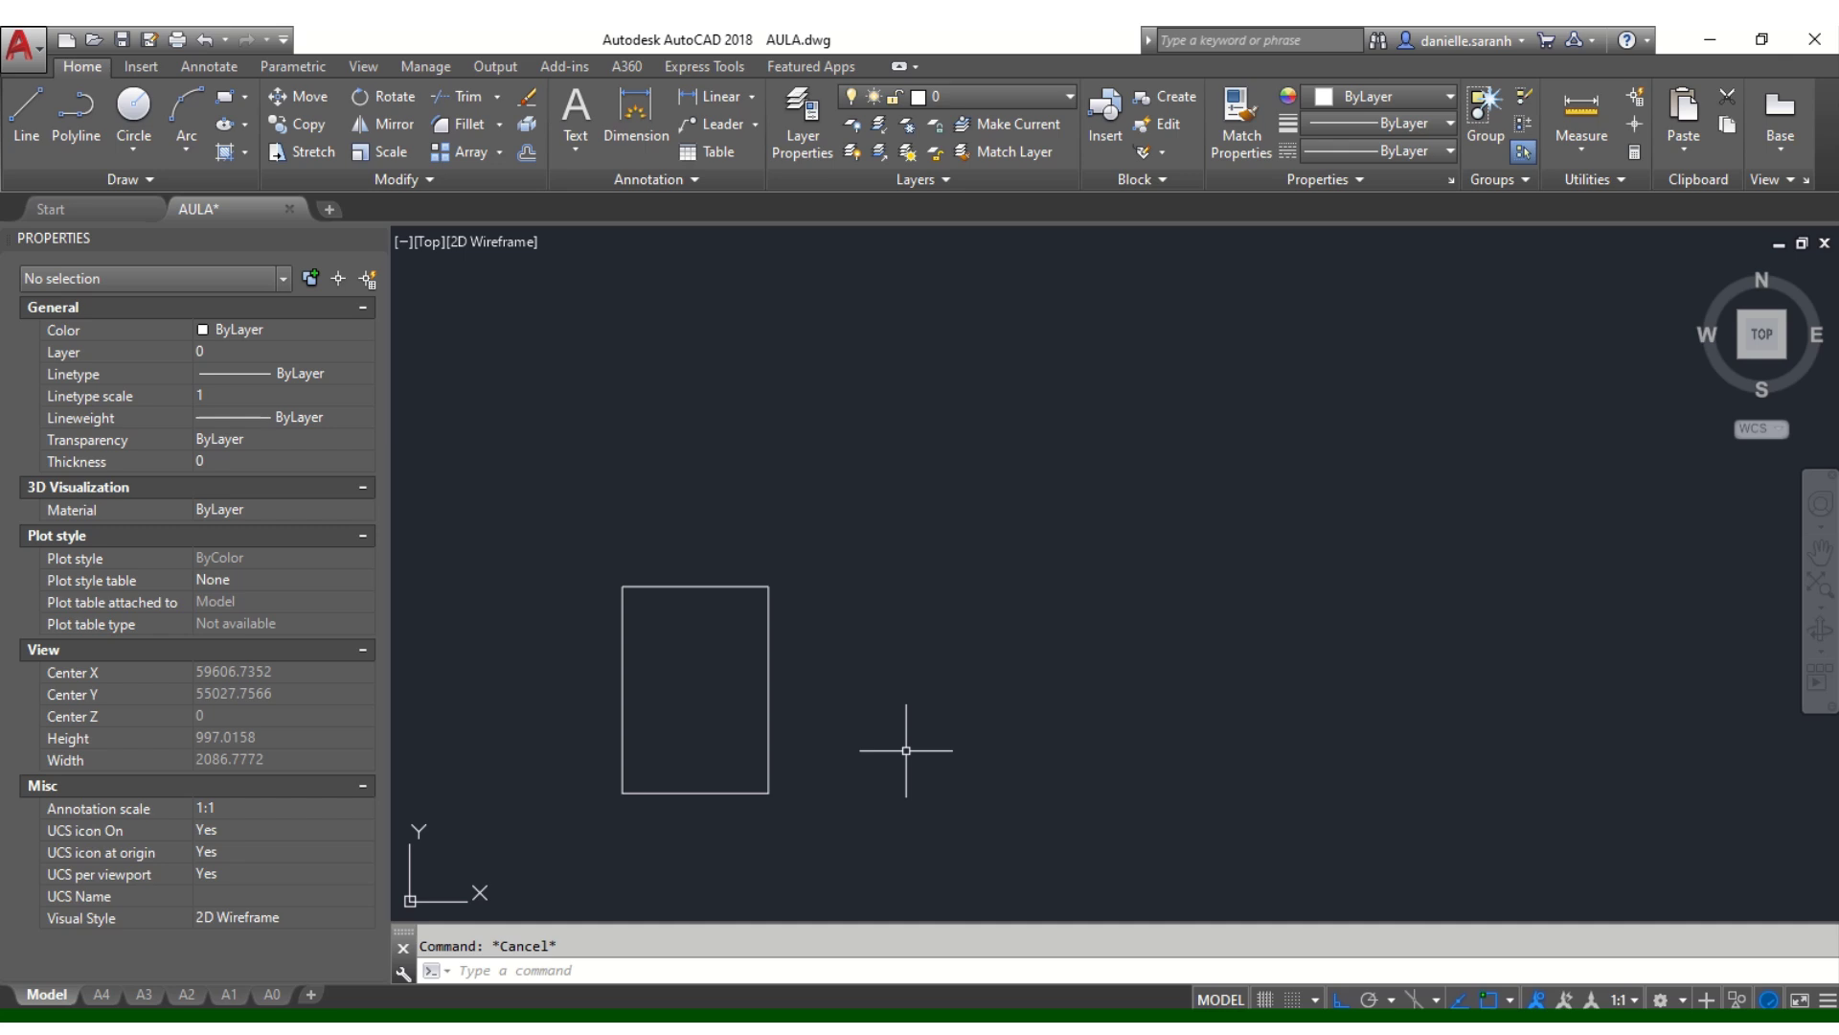
Step: Copy the whole 210 x 297 rectangle horizontally about 536 units to its right
text(co)
key(Return)
click(846, 820)
click(764, 730)
key(Return)
click(661, 505)
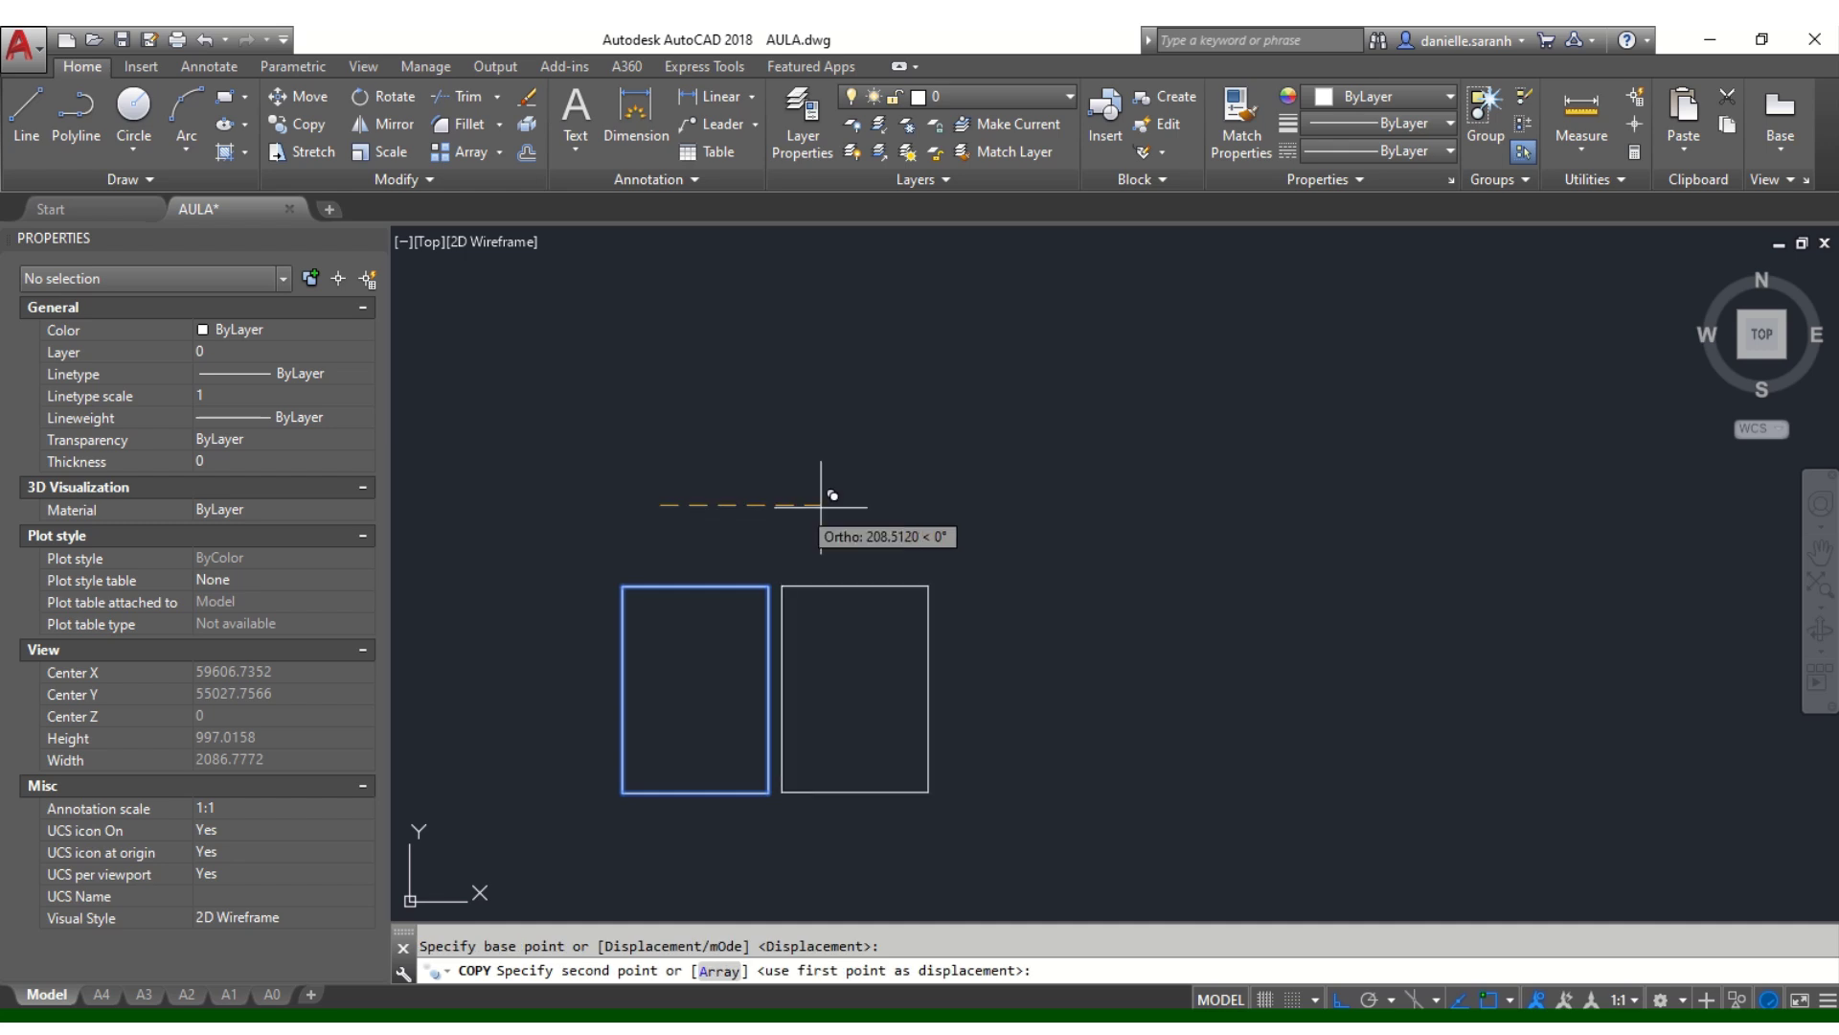
click(1034, 508)
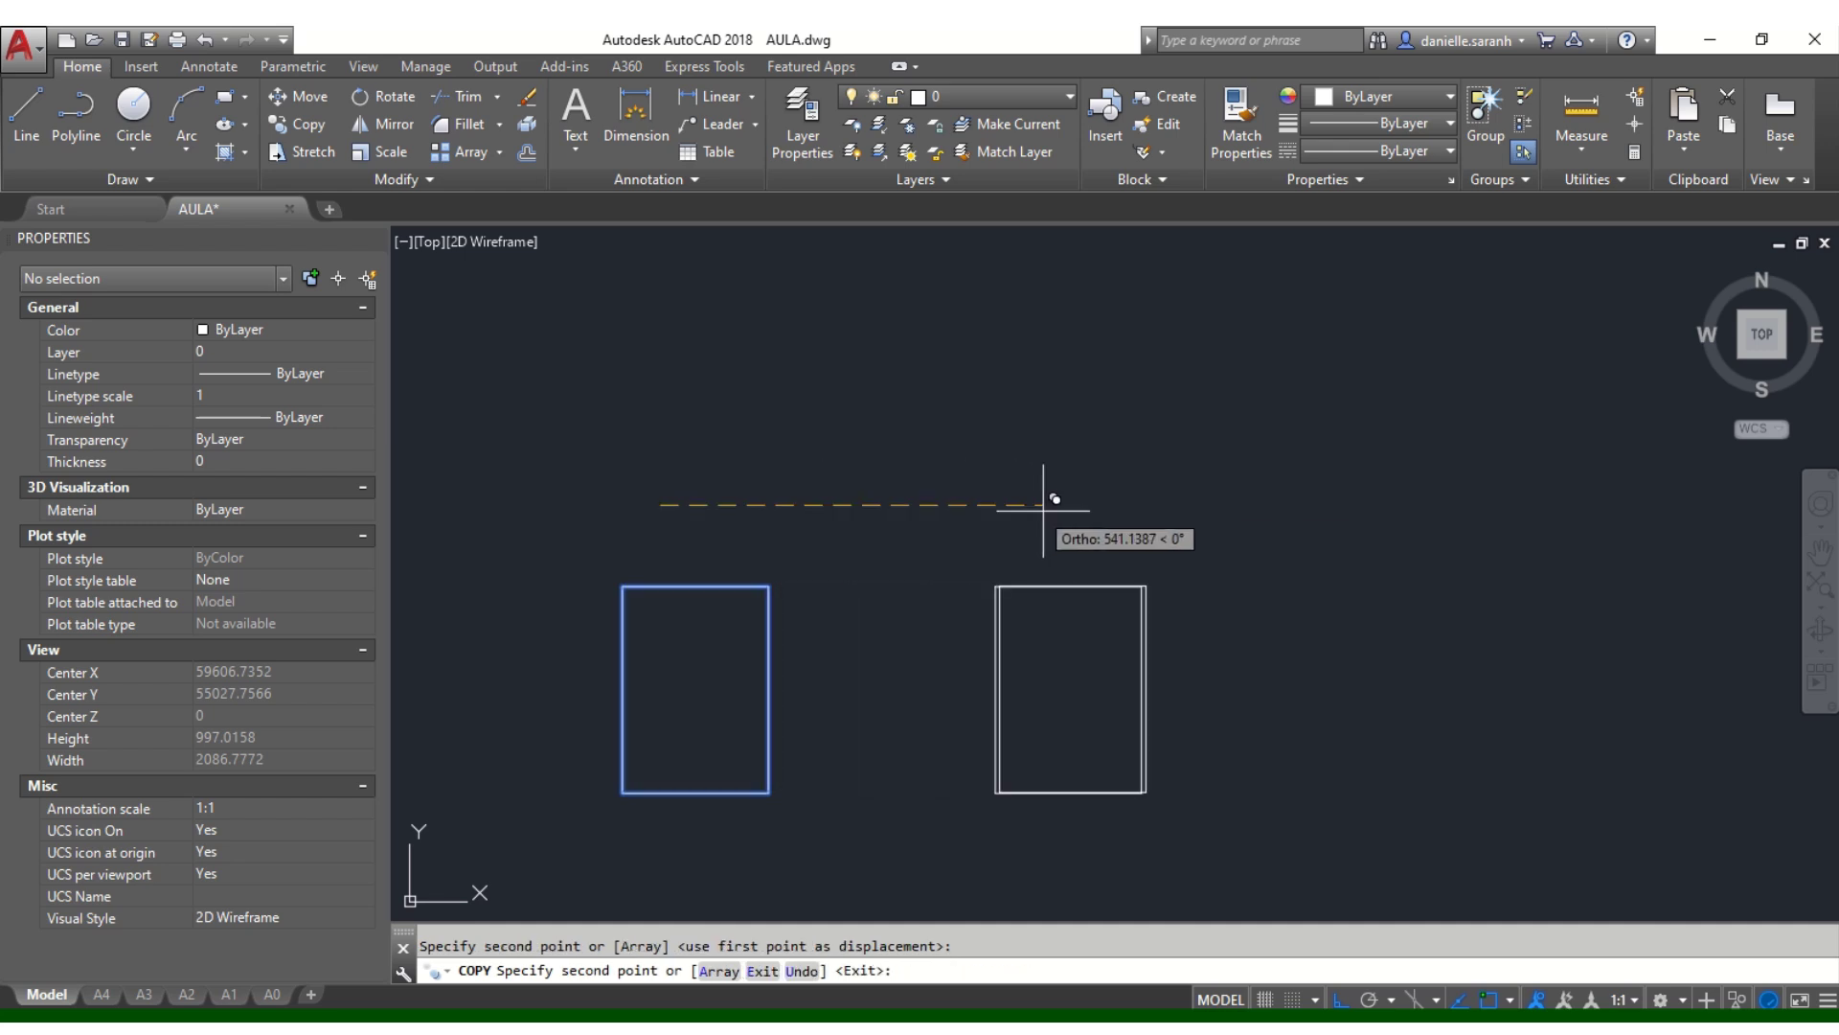
key(Escape)
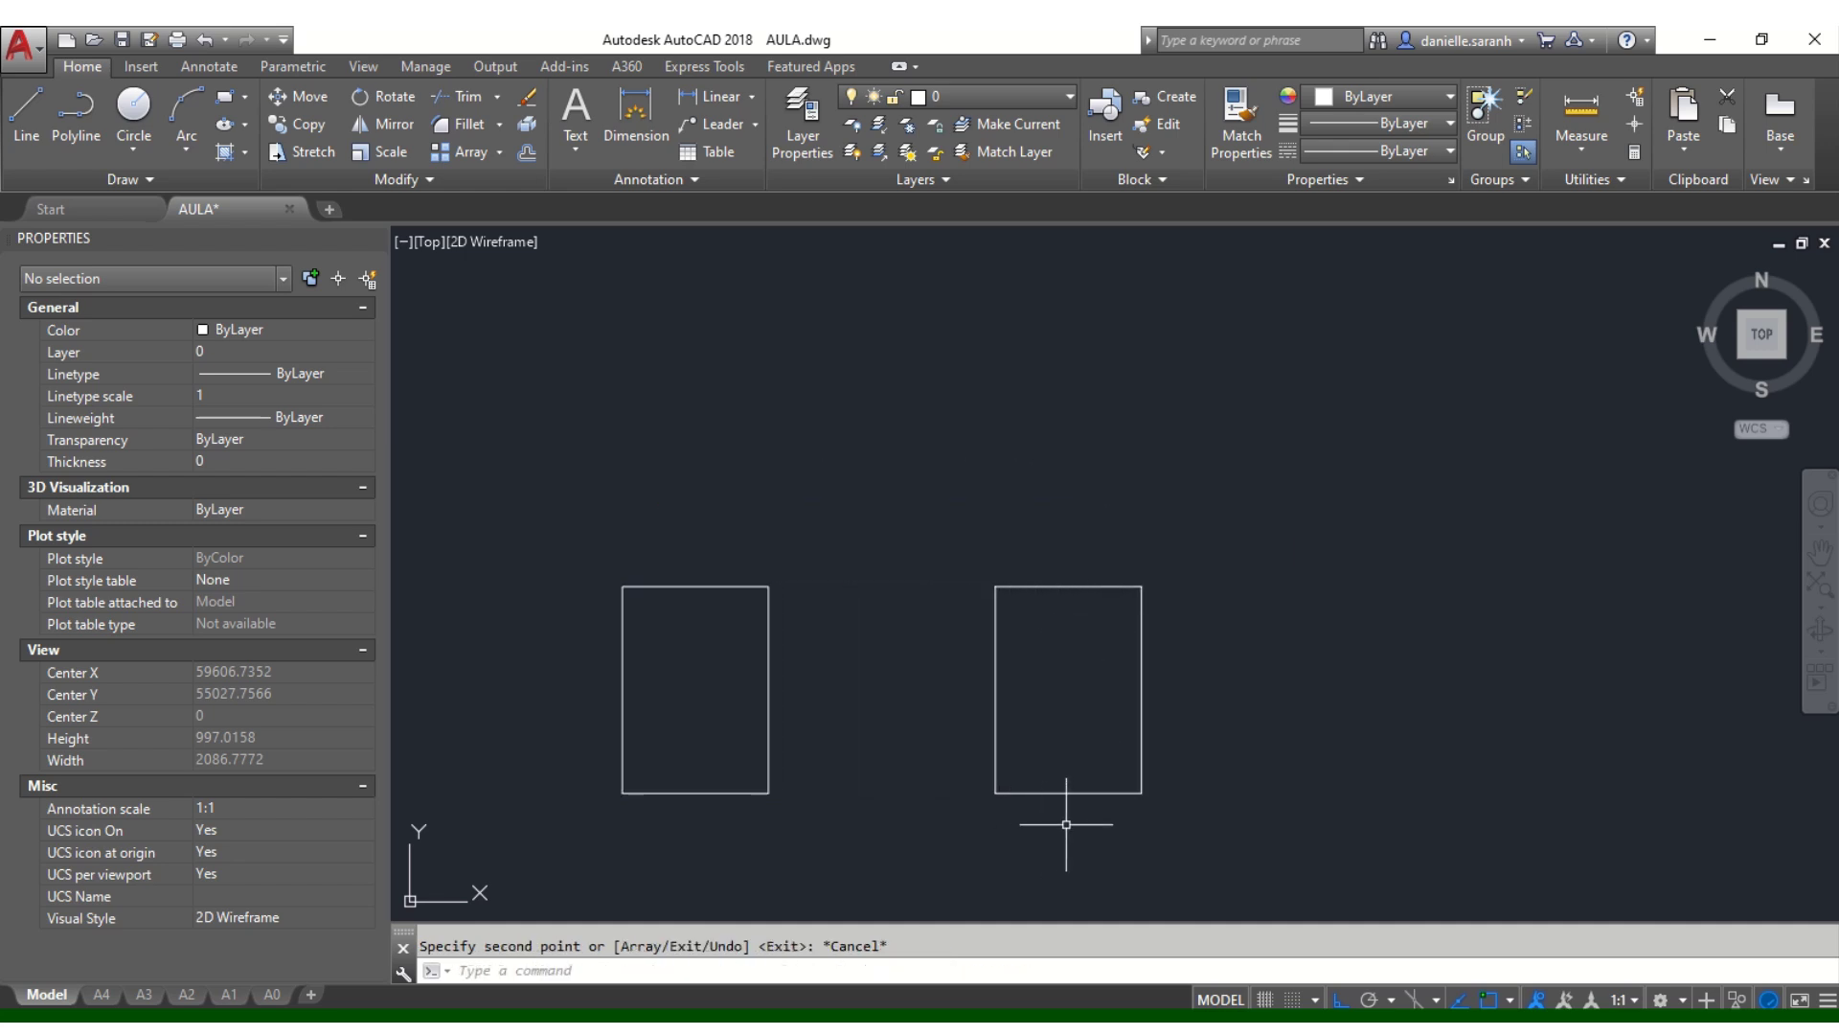
Step: Copy the second rectangle's top, bottom and right edges 210 units to the right, from its top-left to its top-right corner
key(Return)
click(1169, 839)
click(1108, 522)
key(Return)
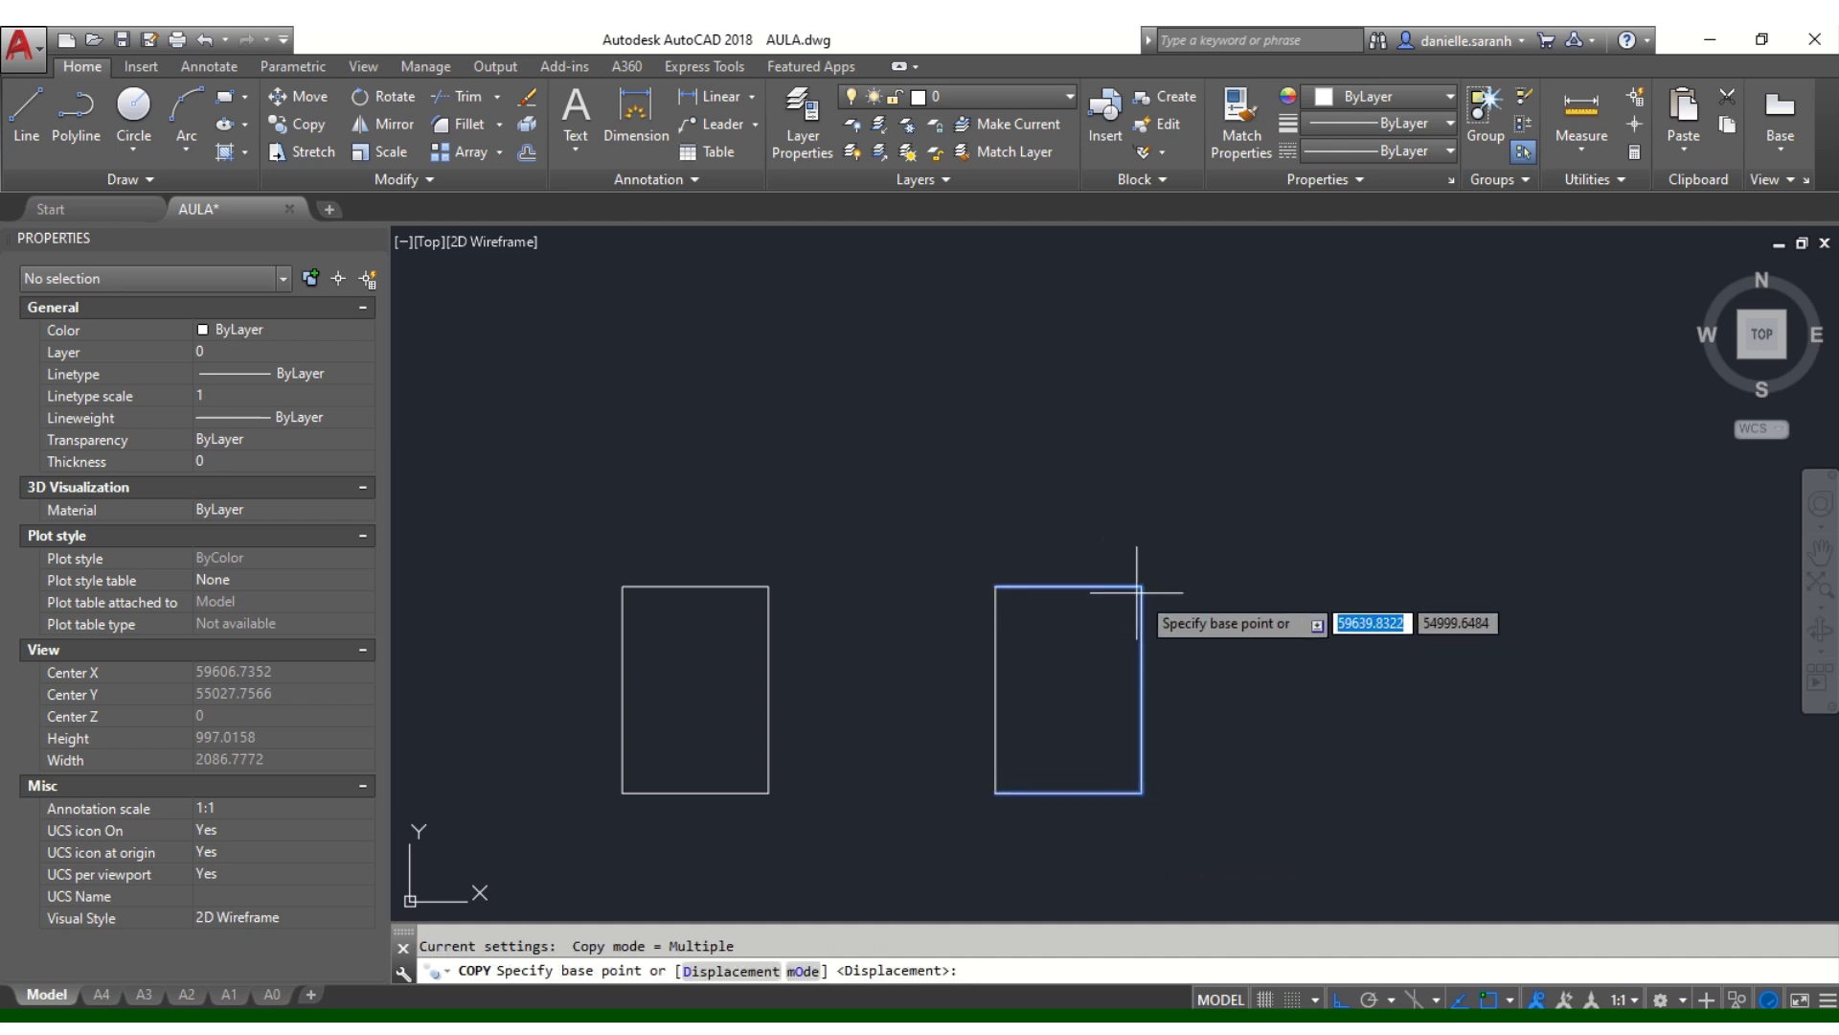
click(996, 586)
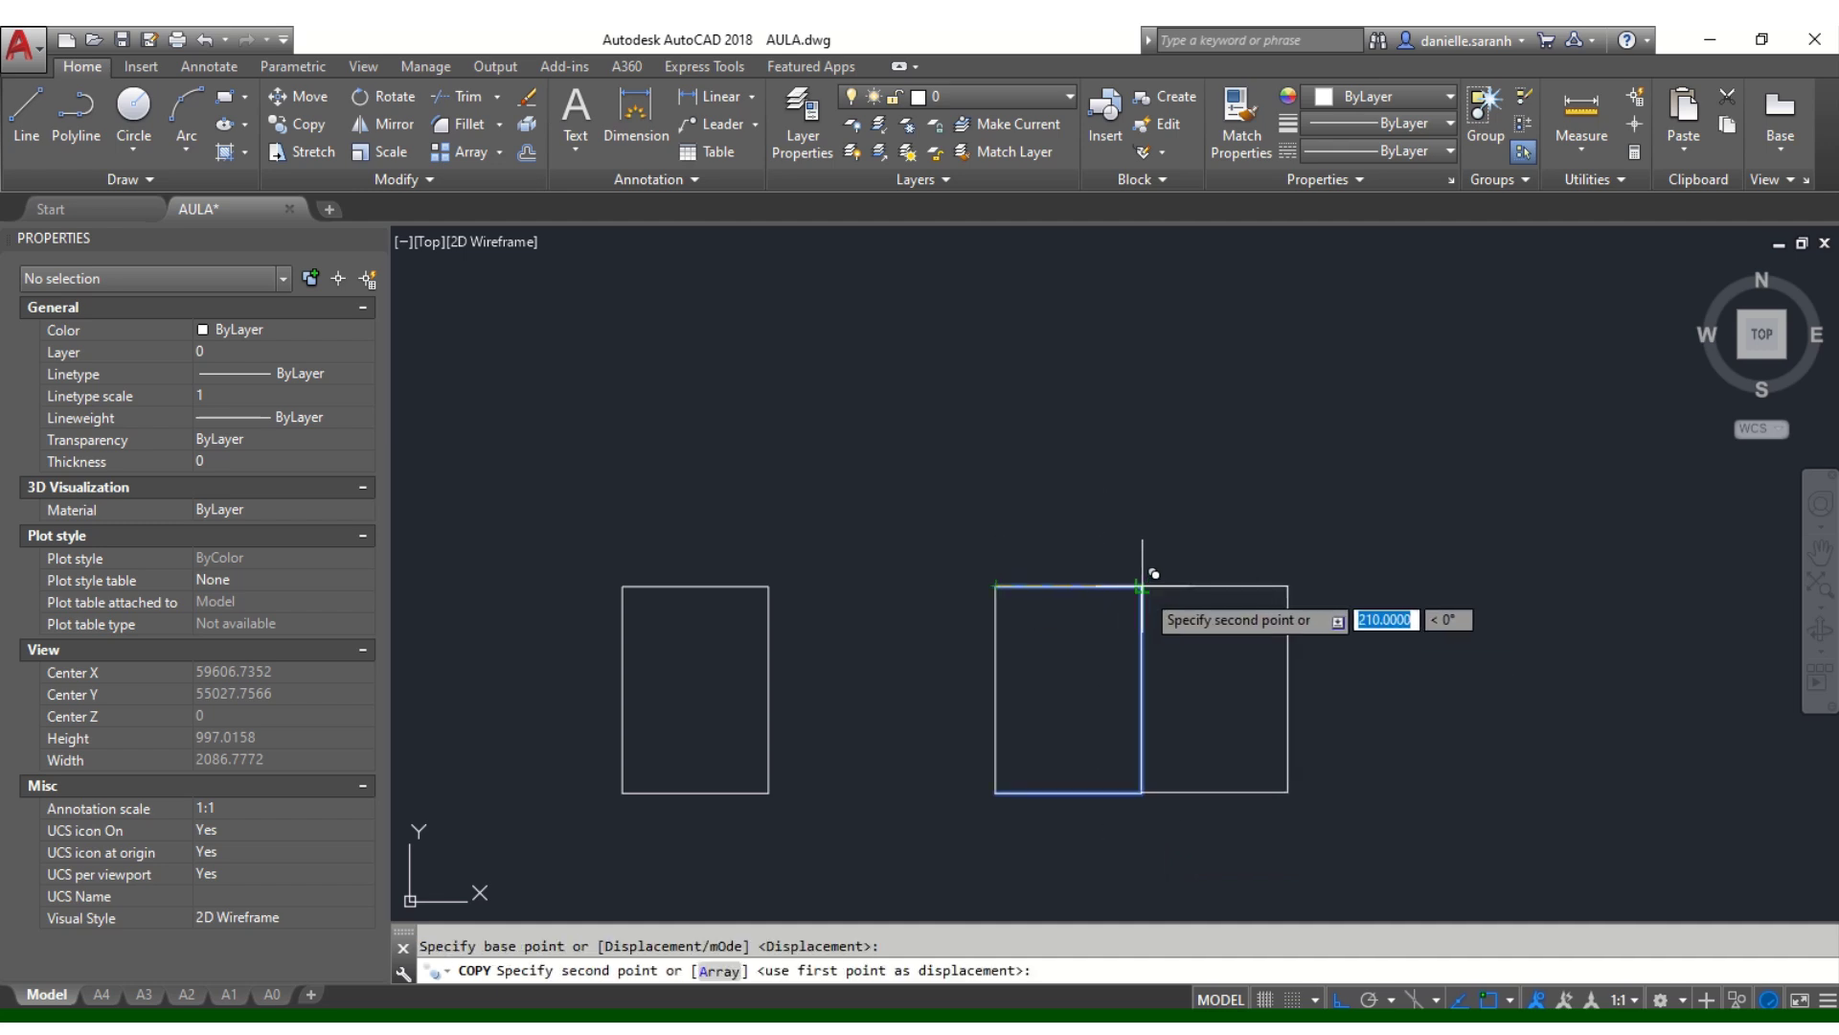
key(Escape)
Step: Delete the middle vertical edge of the doubled rectangle and the copied top and bottom segments, keeping the outer right edge
click(1188, 674)
click(1107, 675)
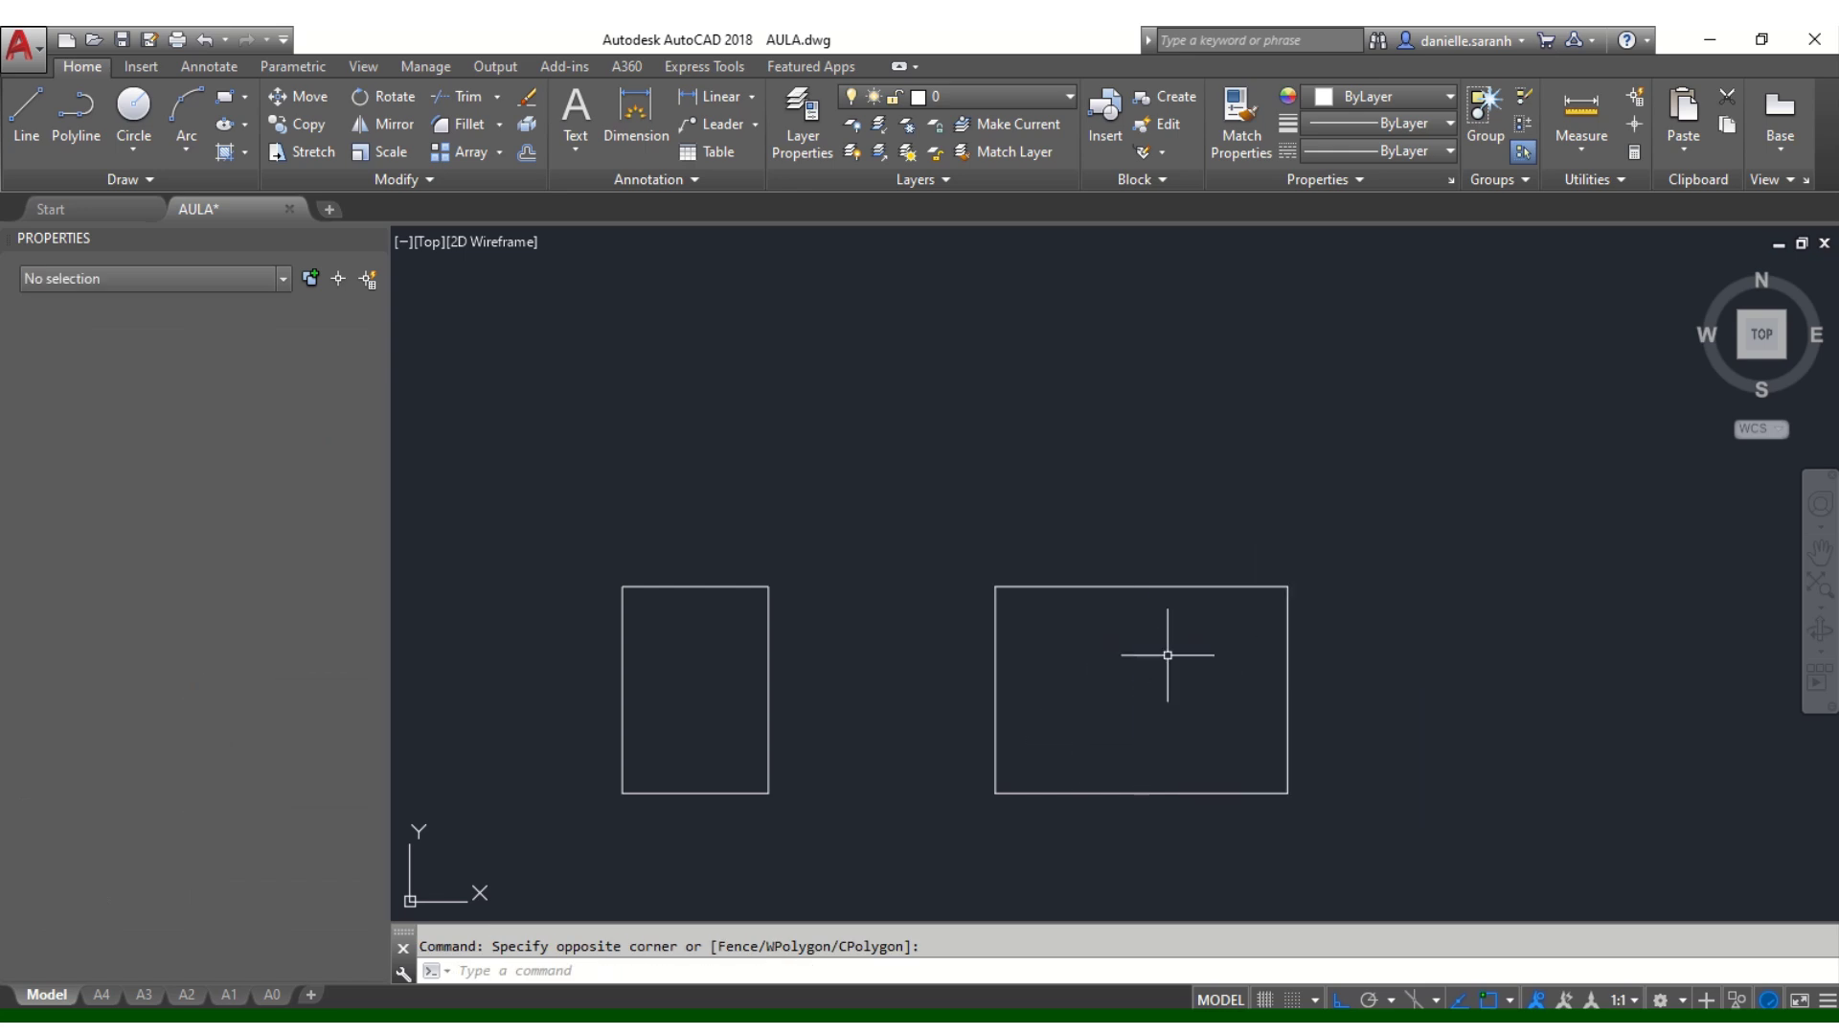
key(Delete)
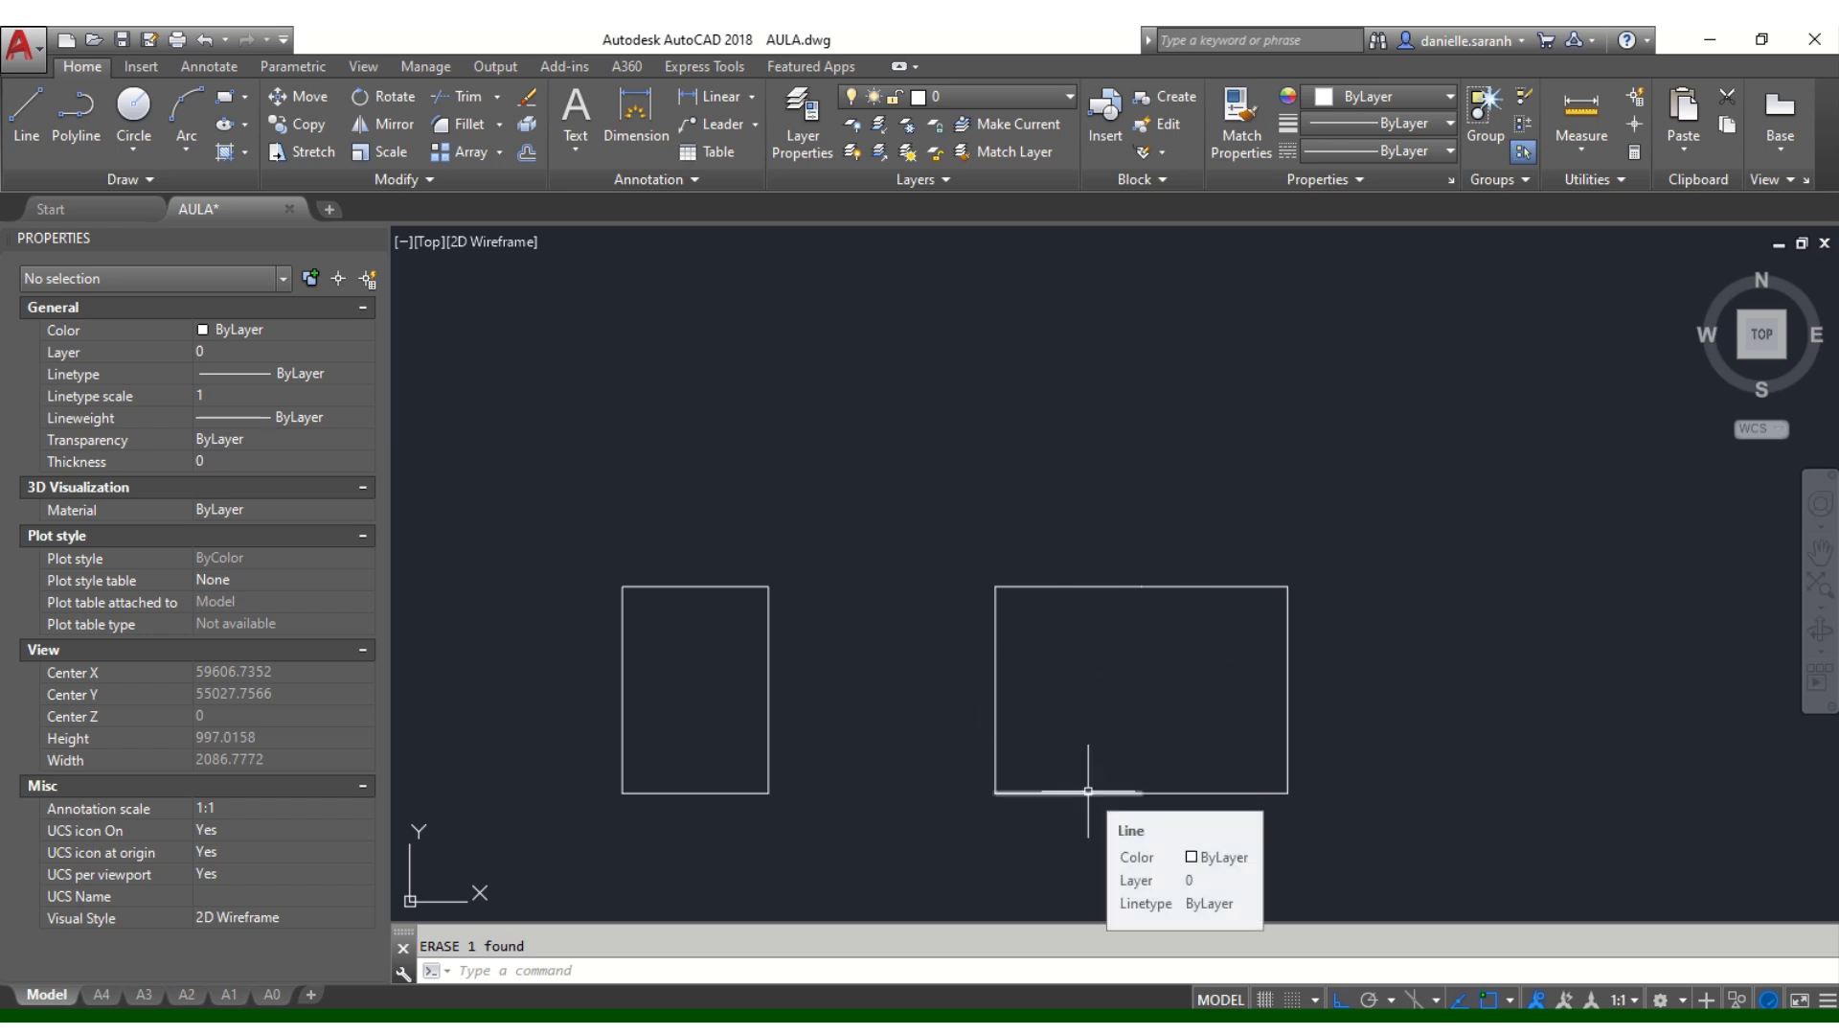
click(1176, 792)
key(Delete)
click(1176, 586)
key(Delete)
Step: Stretch the second sheet's top and bottom edges to the ends of the outer right edge, making each 420 units long
click(1071, 586)
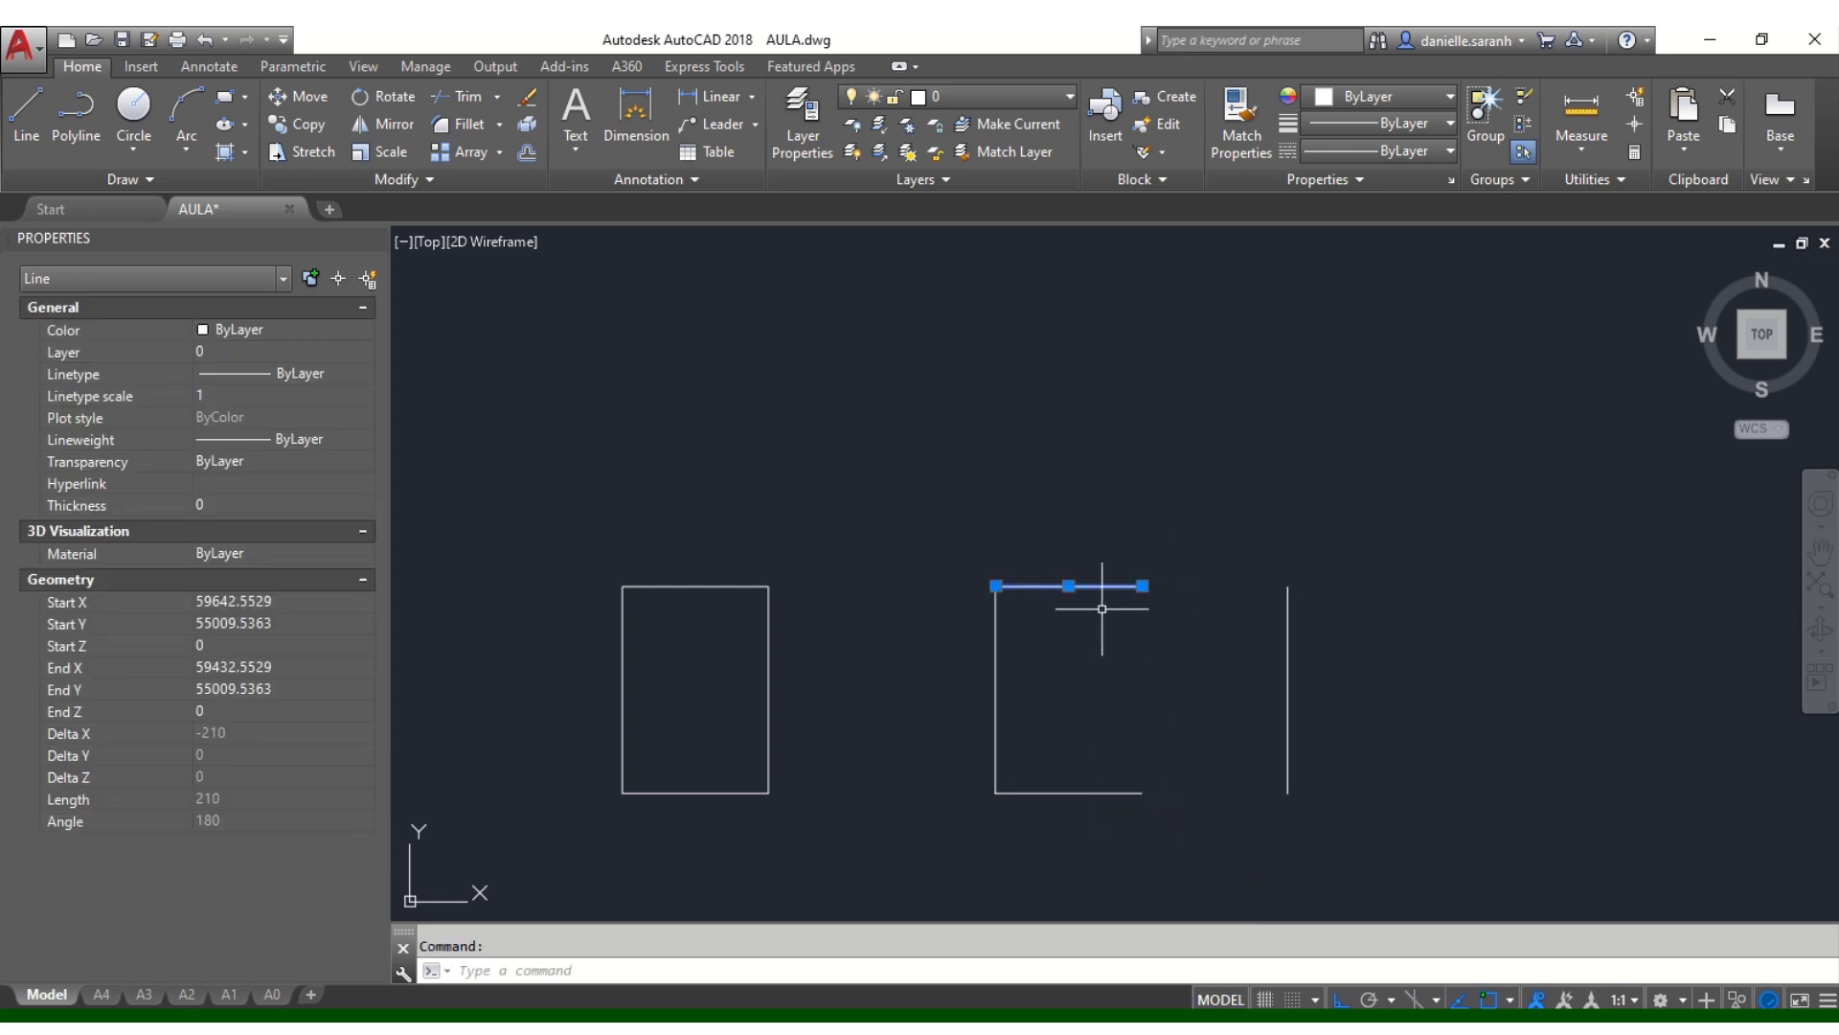
click(1143, 586)
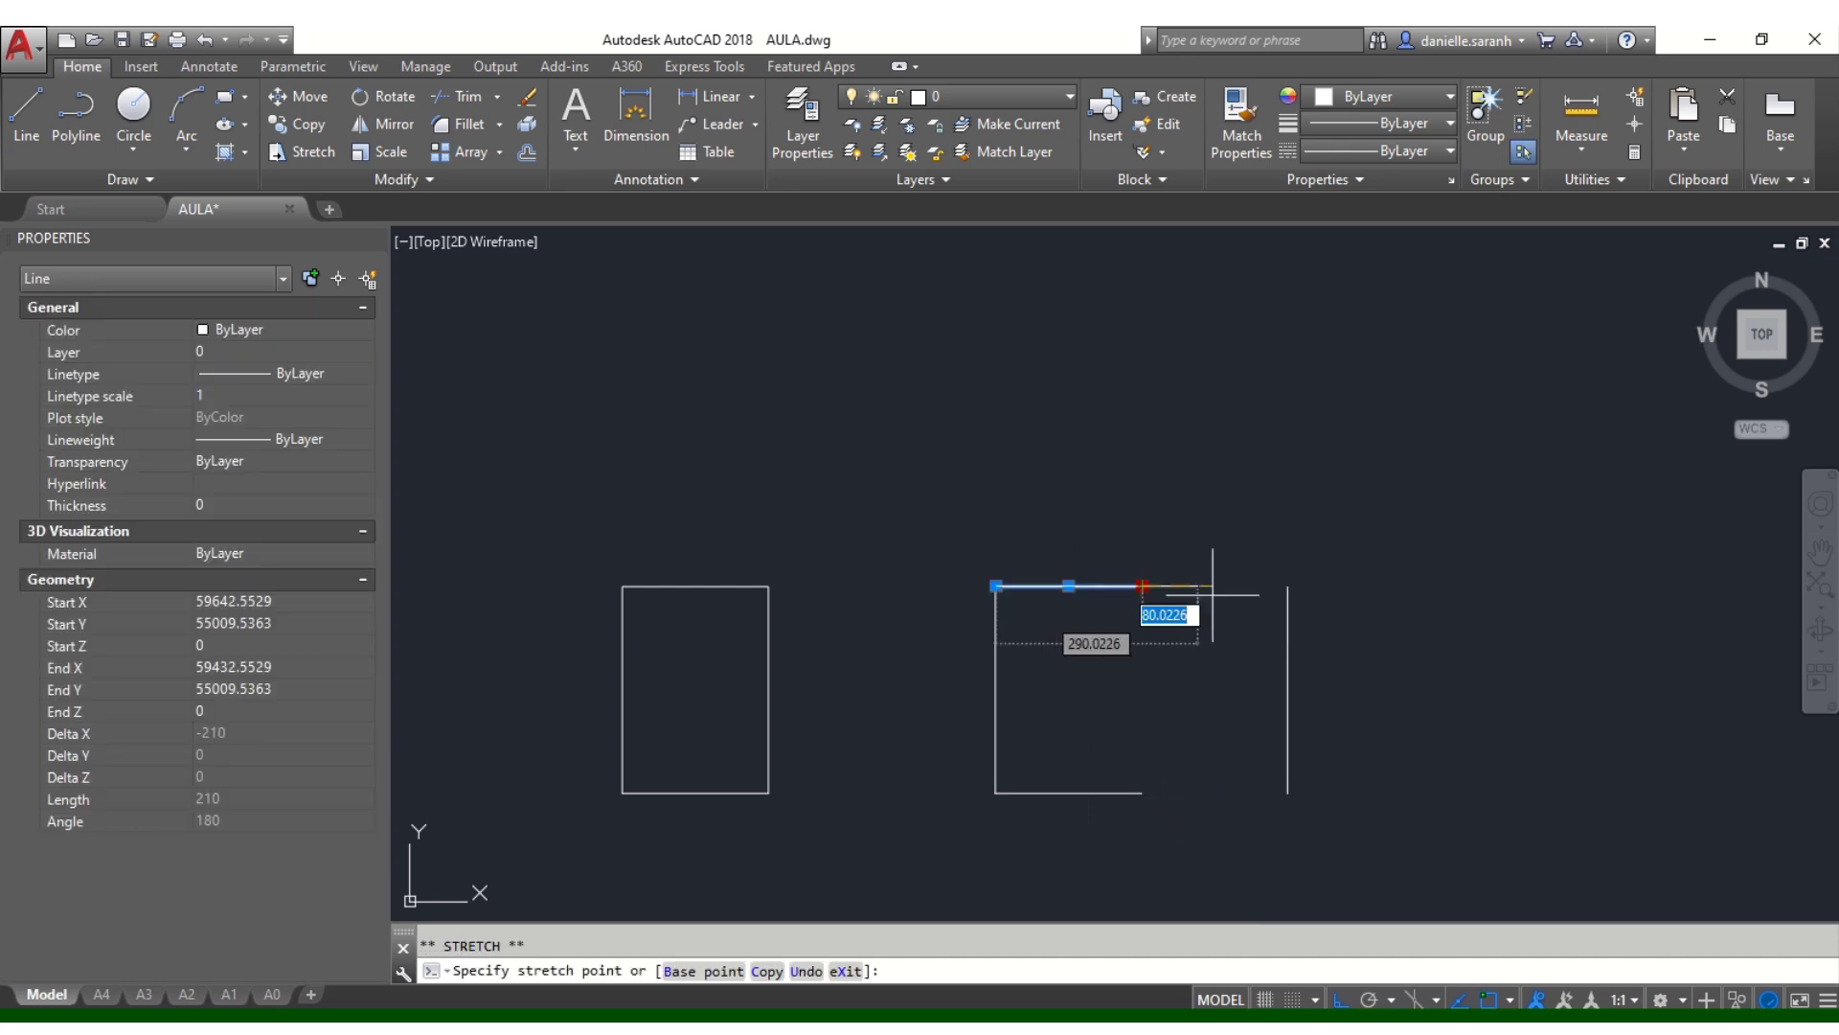
click(1289, 586)
key(Escape)
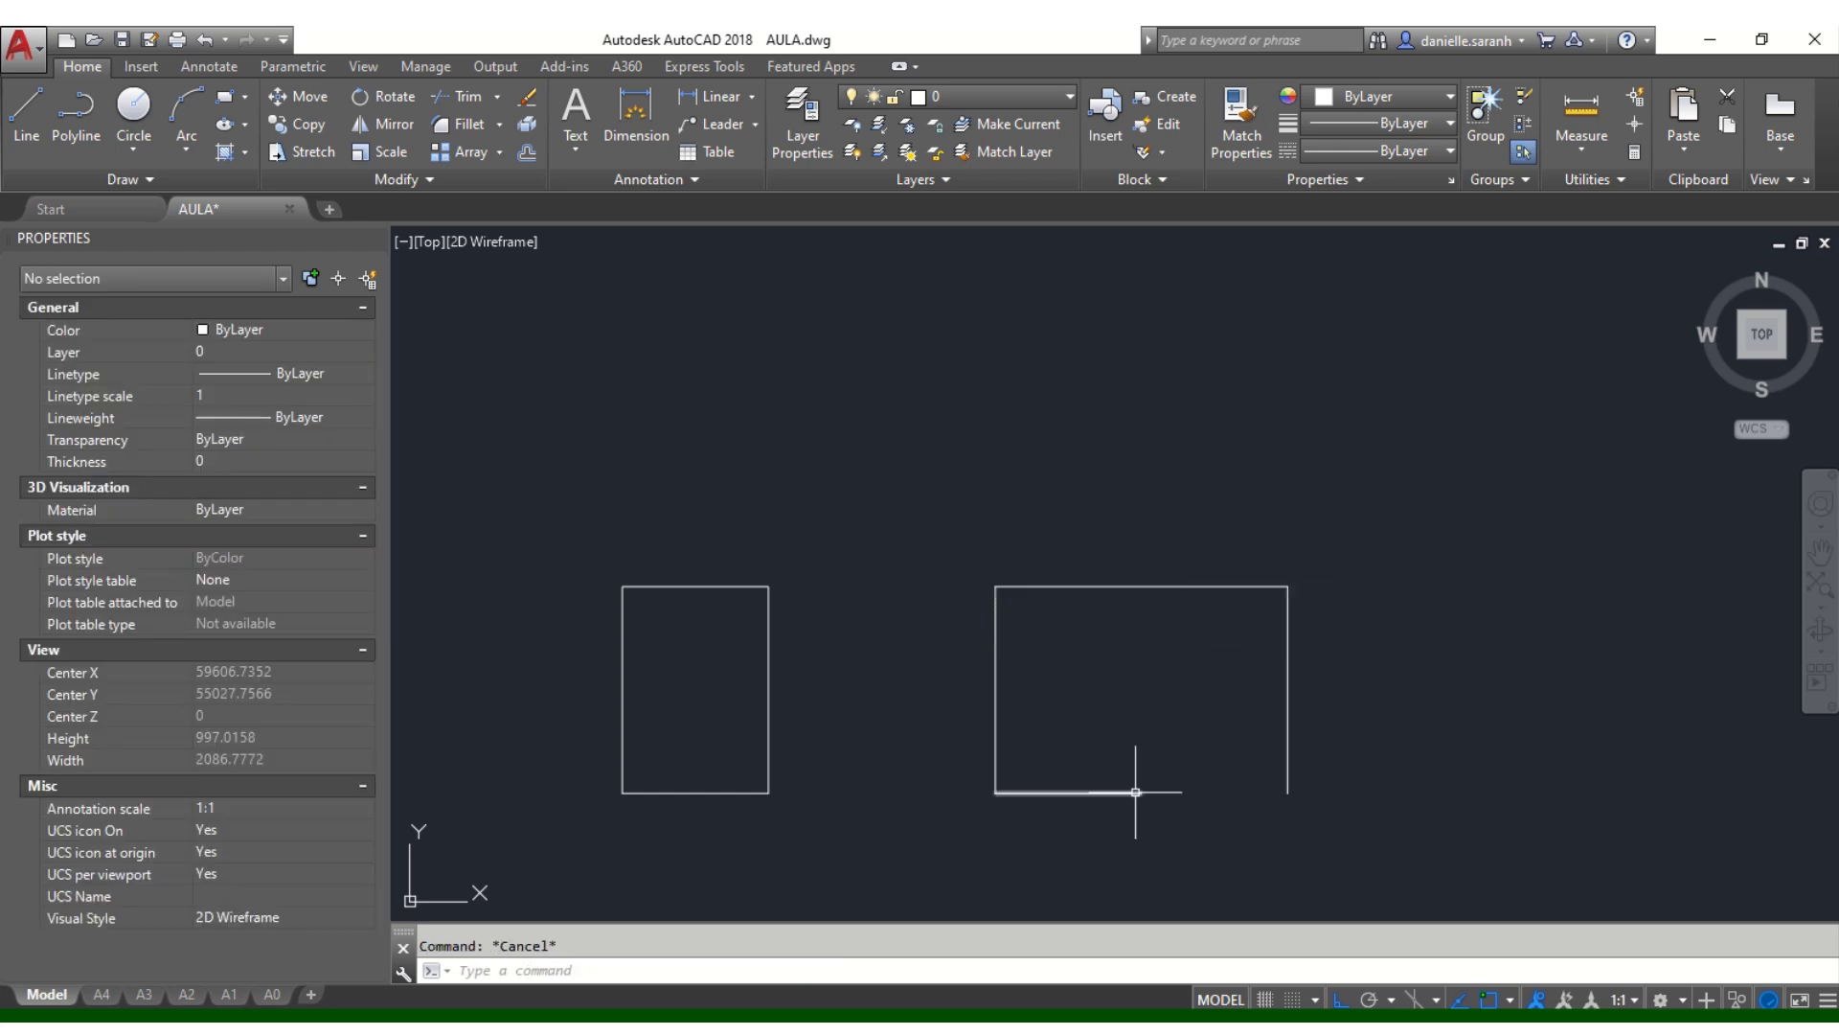
click(1135, 792)
click(1137, 792)
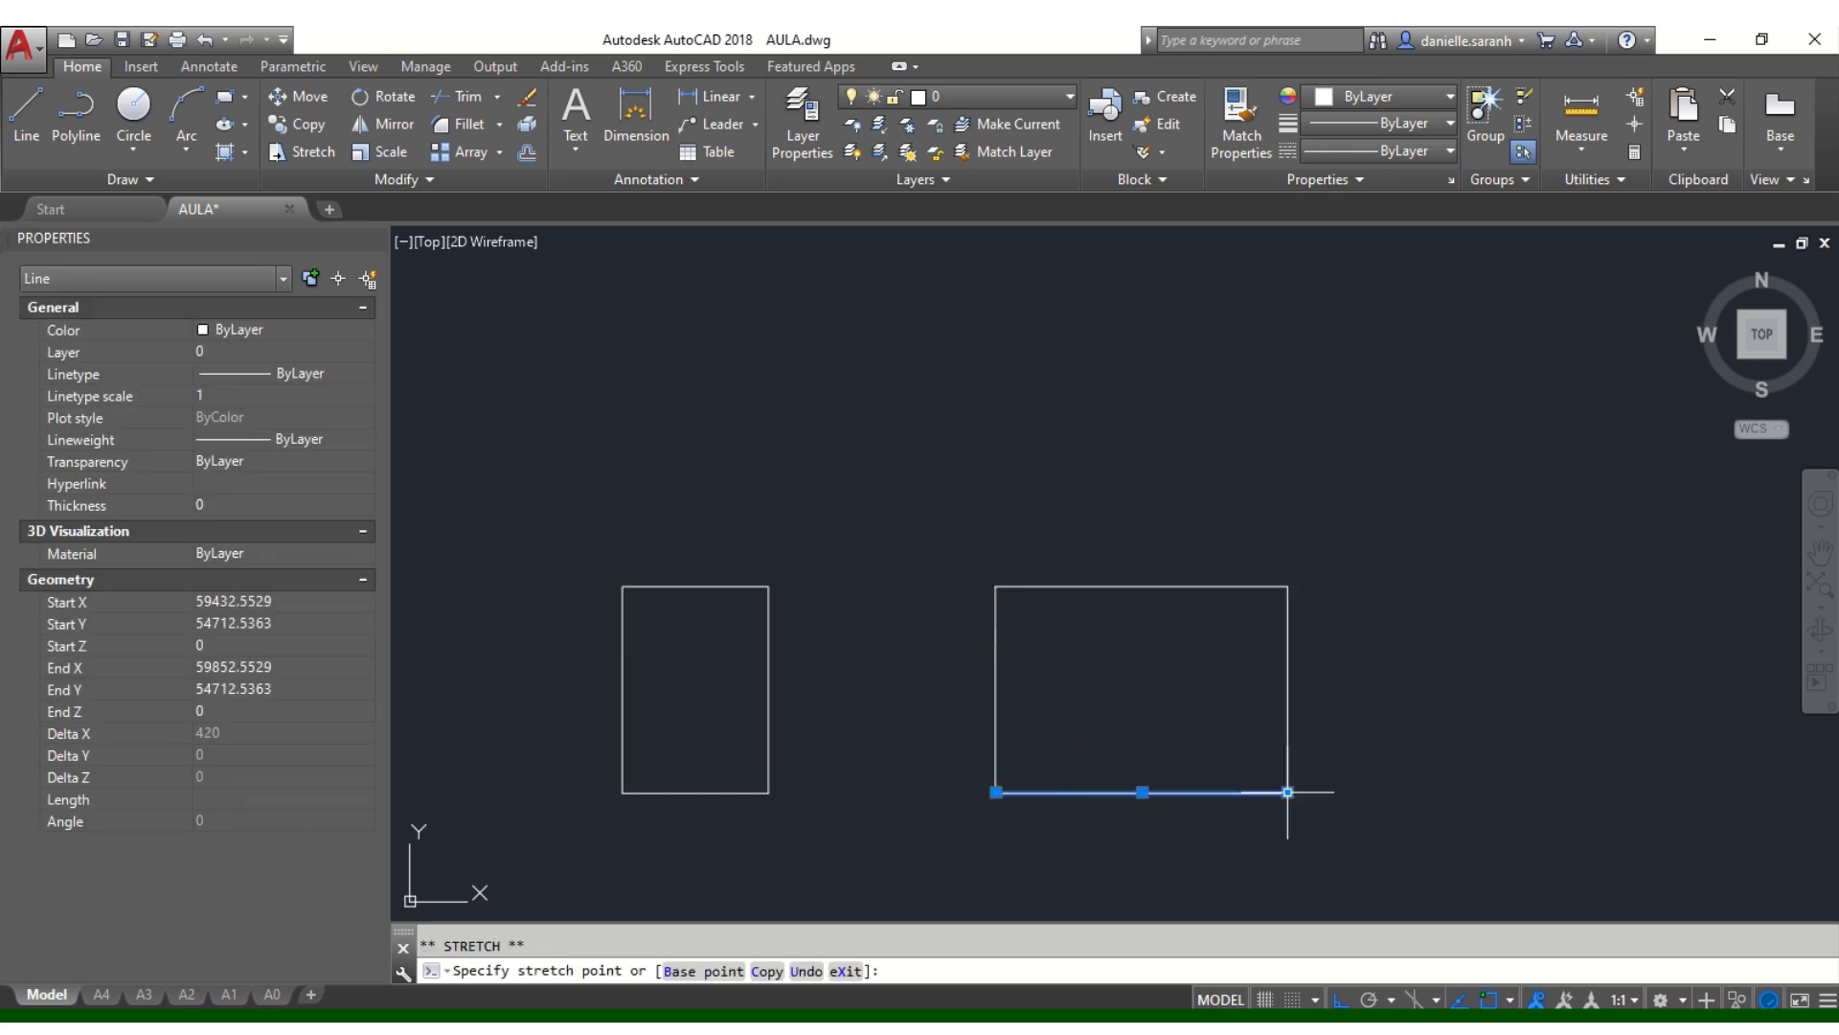
click(1288, 791)
key(Escape)
Step: Check the length of the wide rectangle's left edge
click(996, 702)
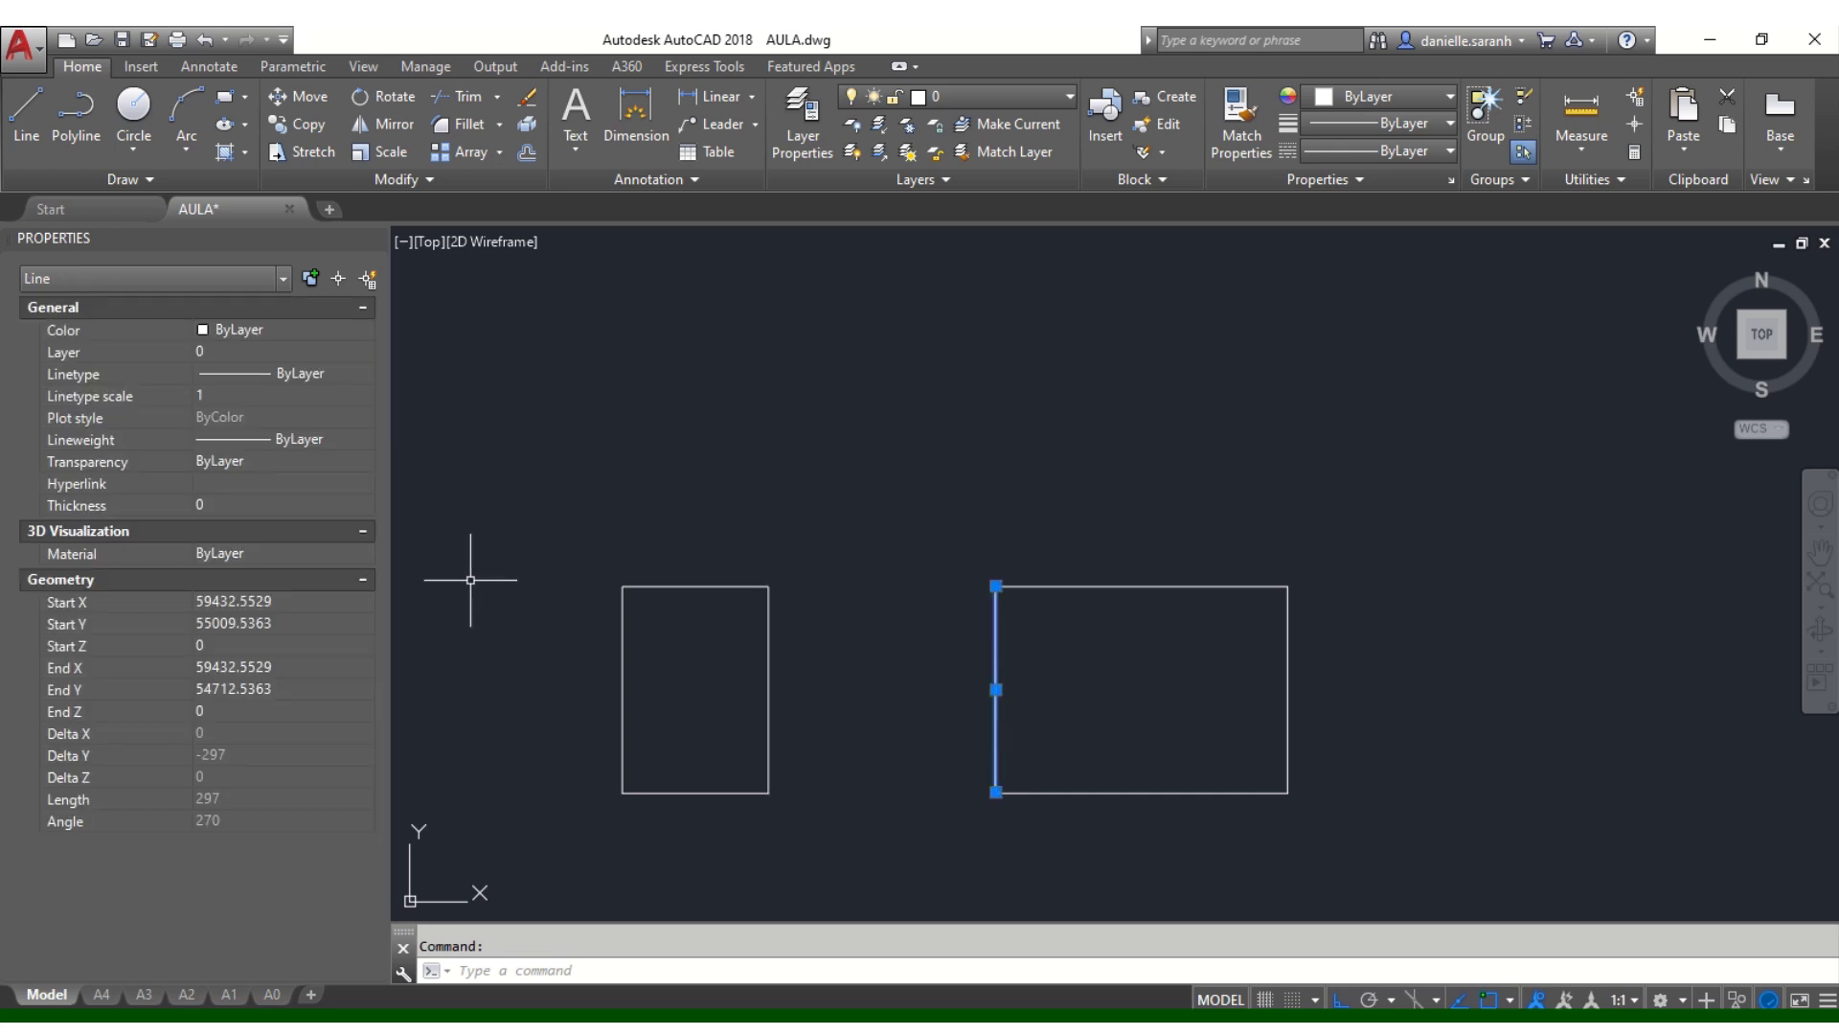
scroll(470, 580, down, 2)
key(Escape)
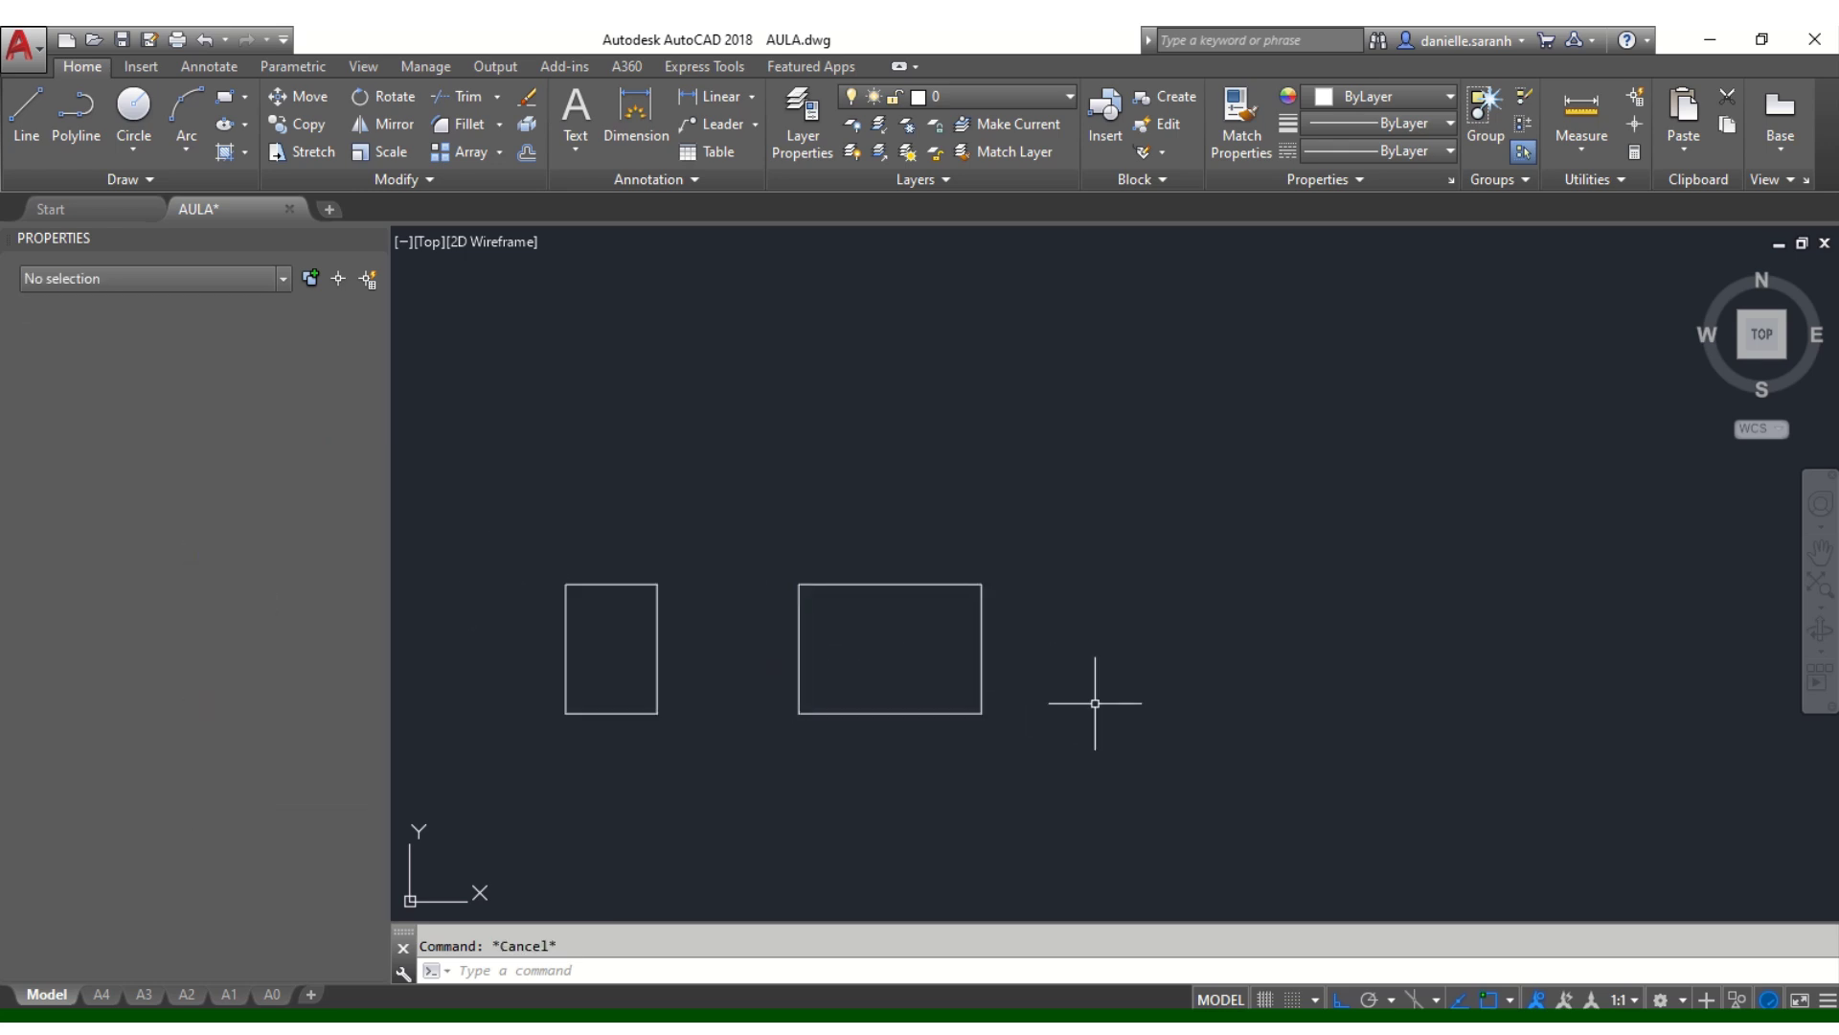
text(l)
key(Return)
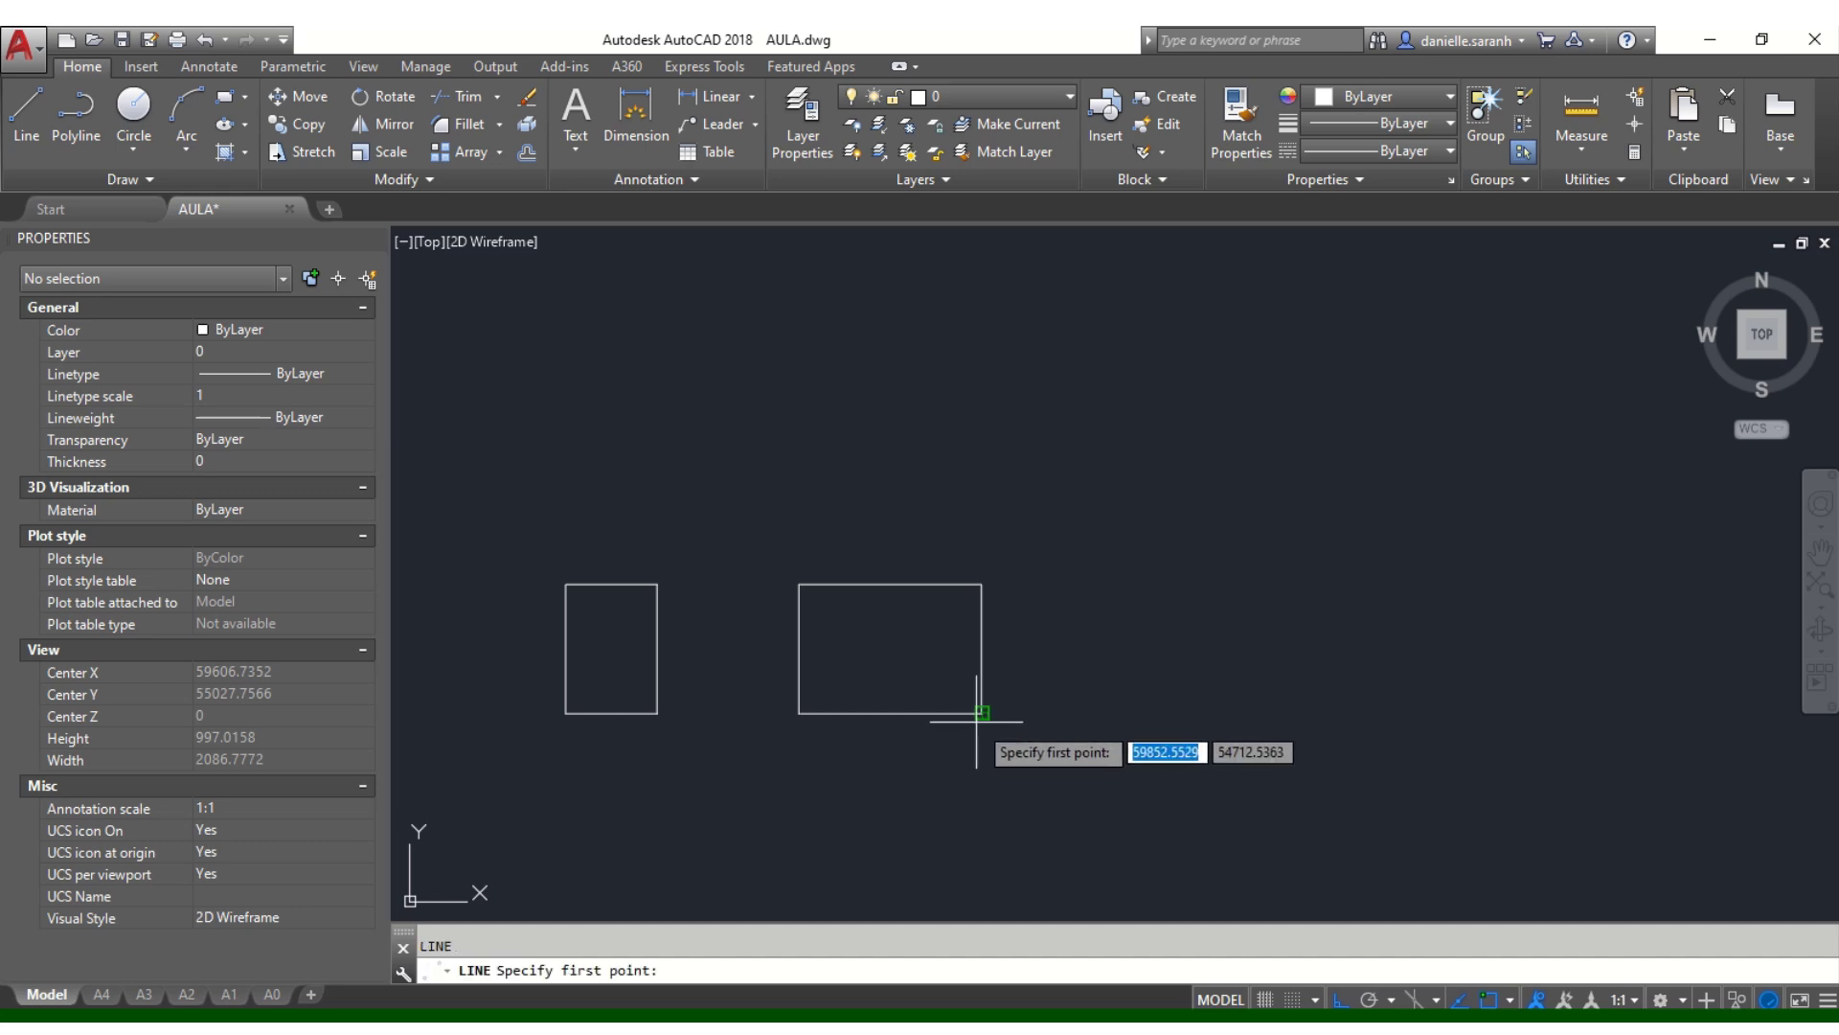
click(979, 717)
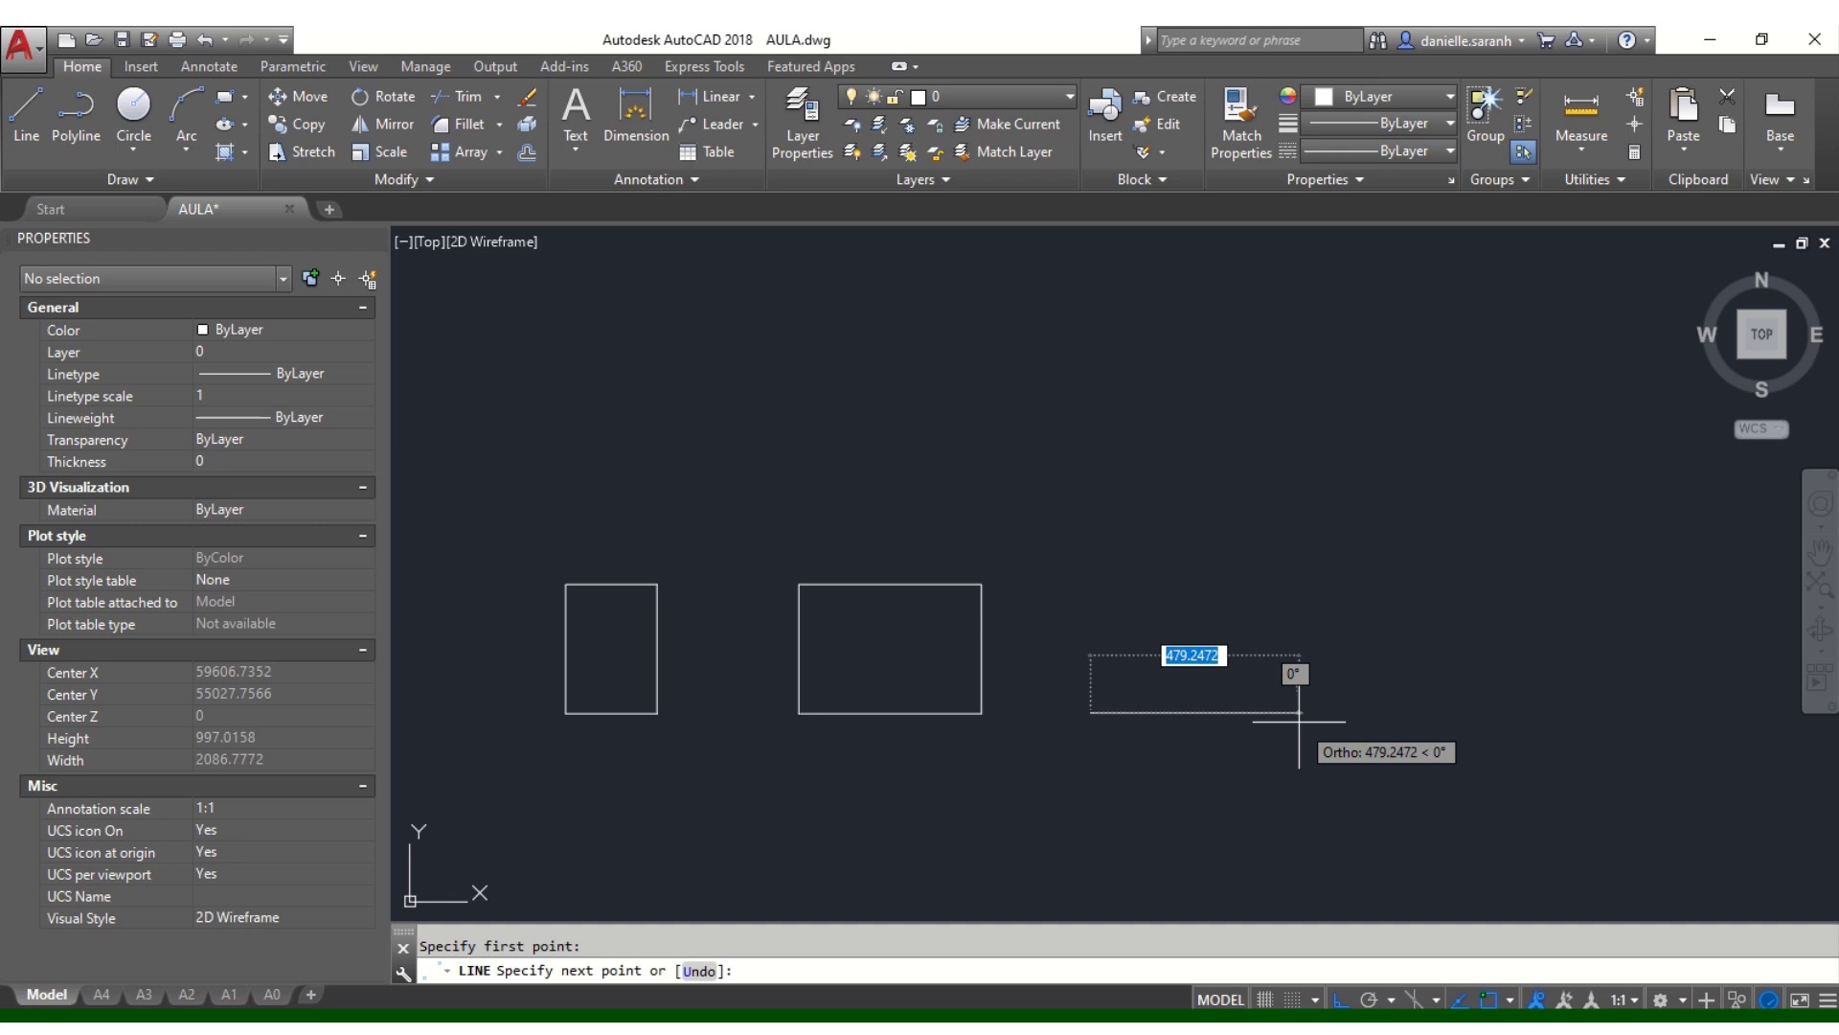
key(Escape)
Step: Copy the wide rectangle's left and right edges straight up so they start at its top corners
text(CO)
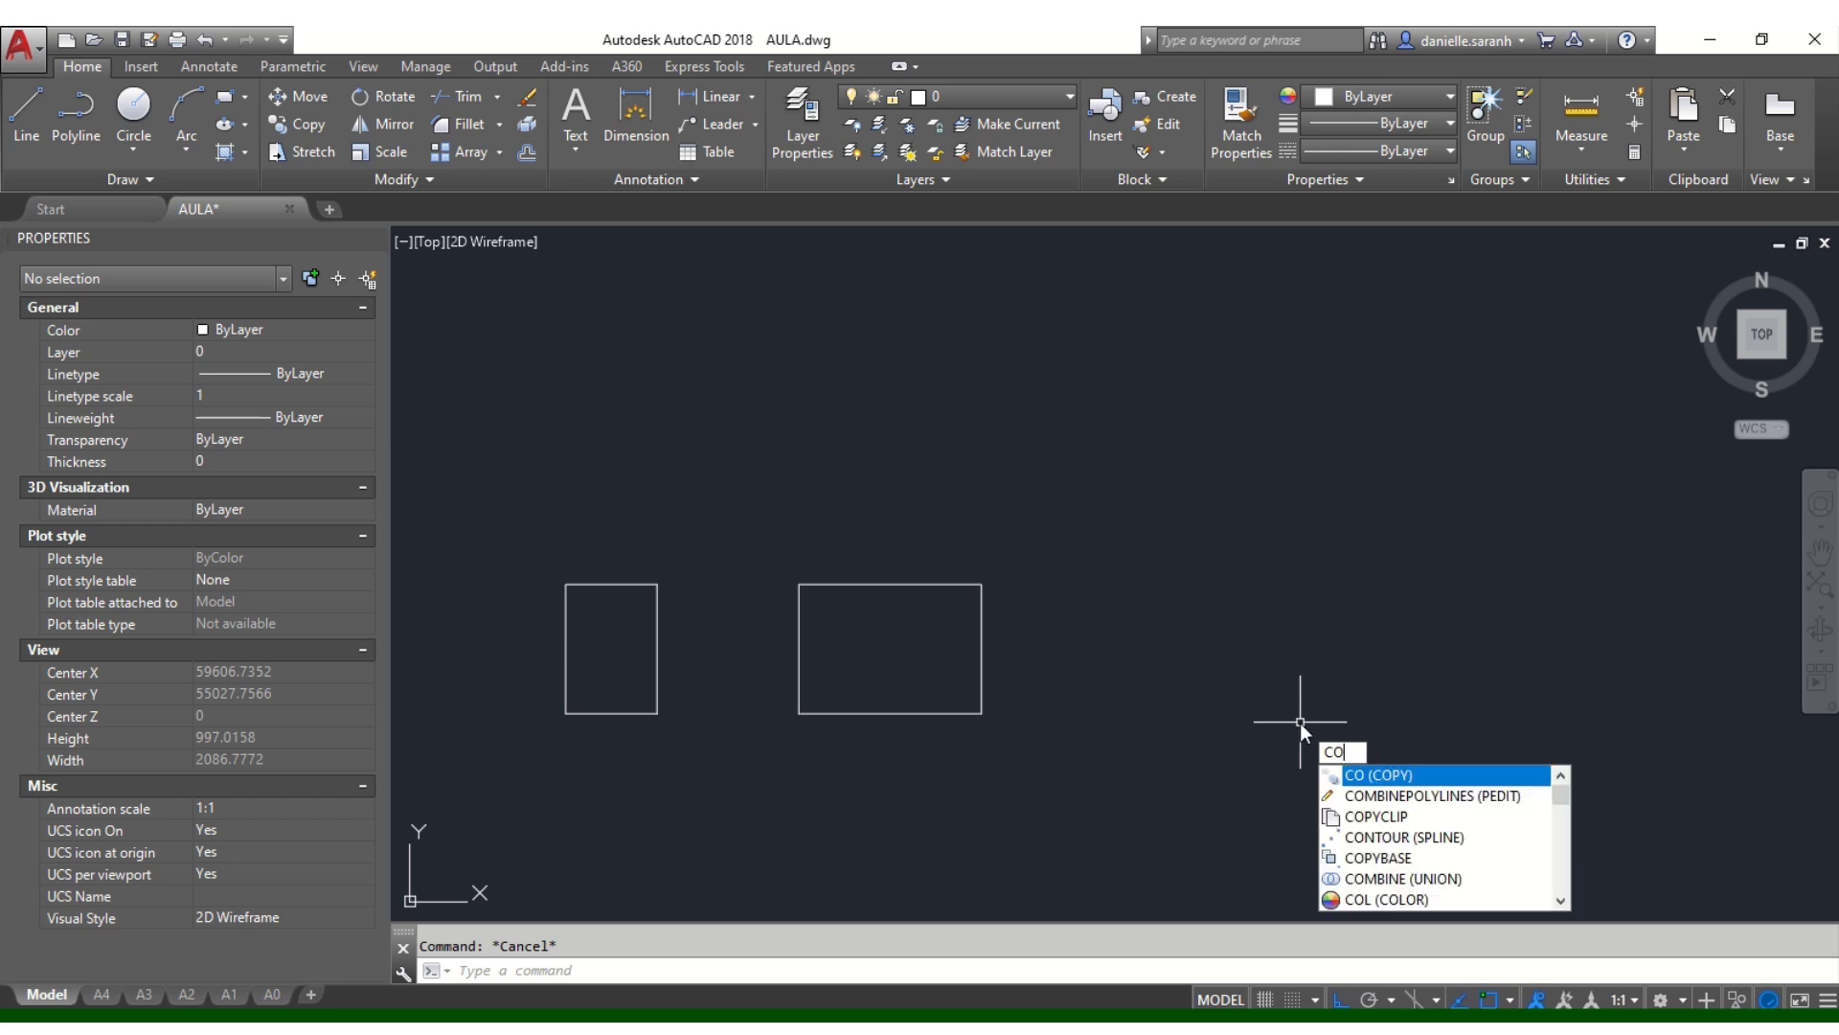
key(Return)
click(981, 656)
click(800, 644)
key(Return)
click(982, 702)
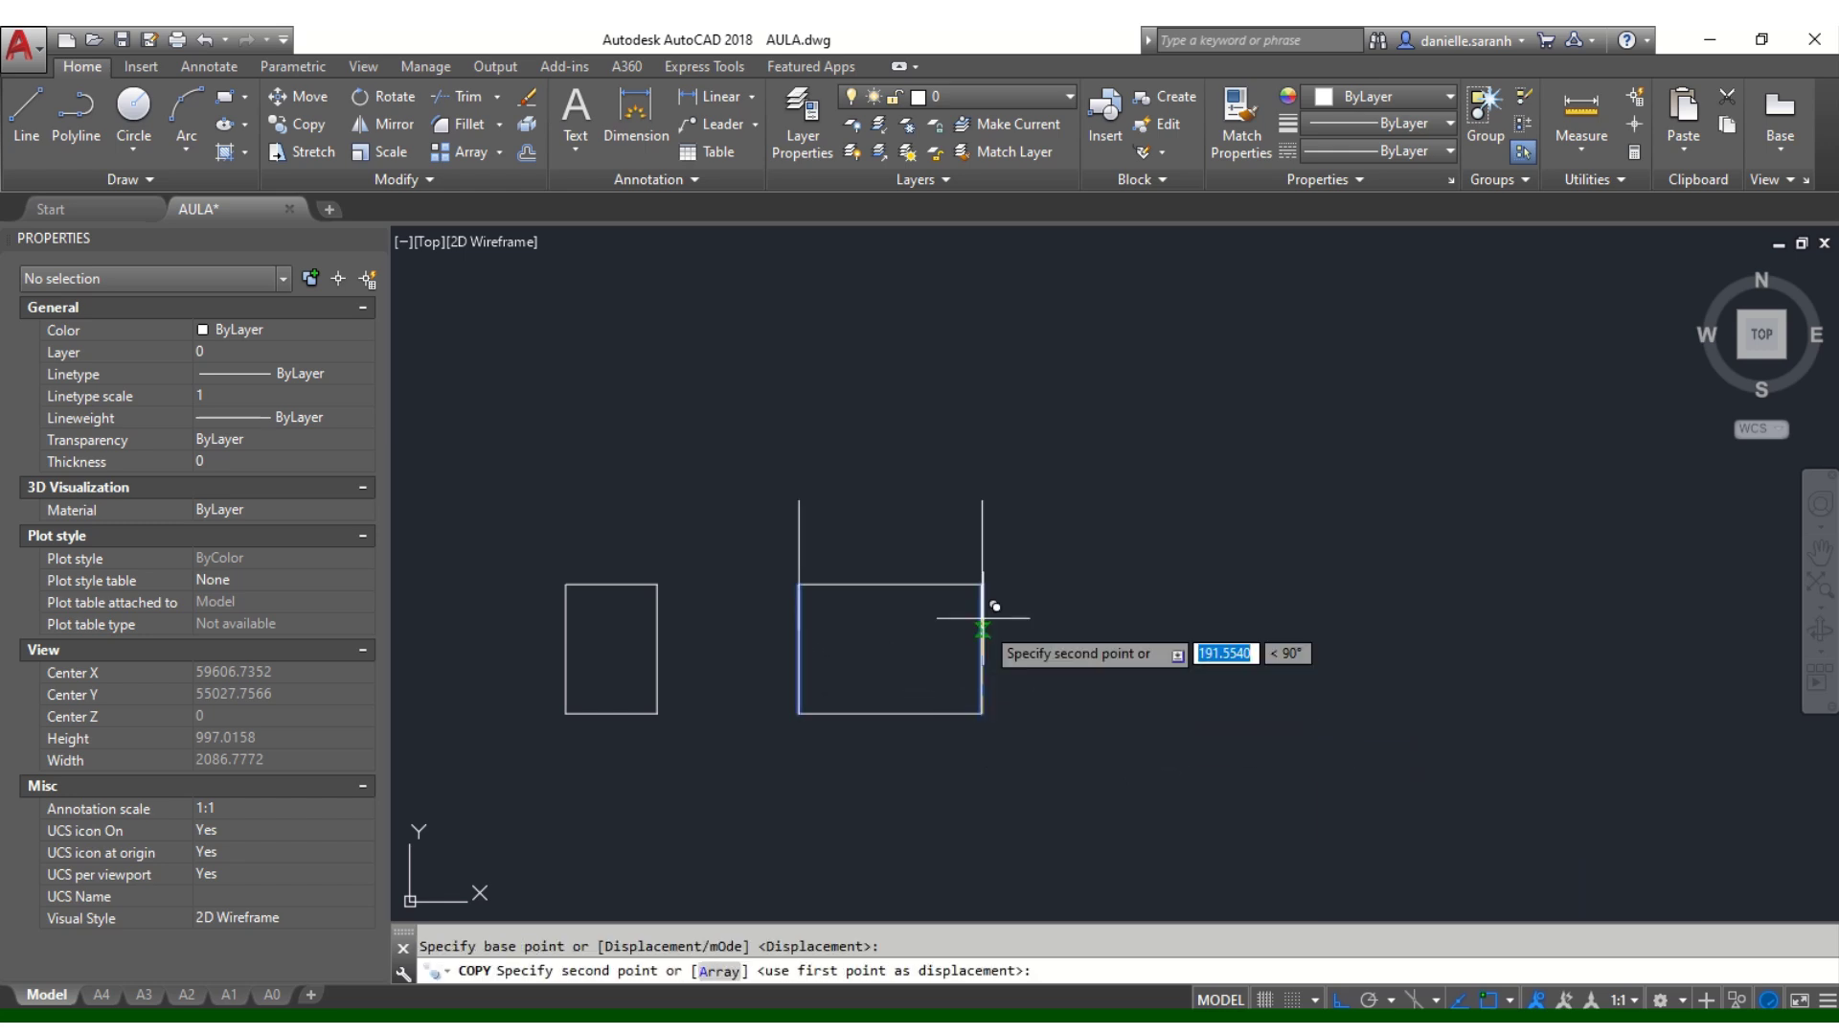
click(982, 583)
key(Escape)
text(m)
key(Return)
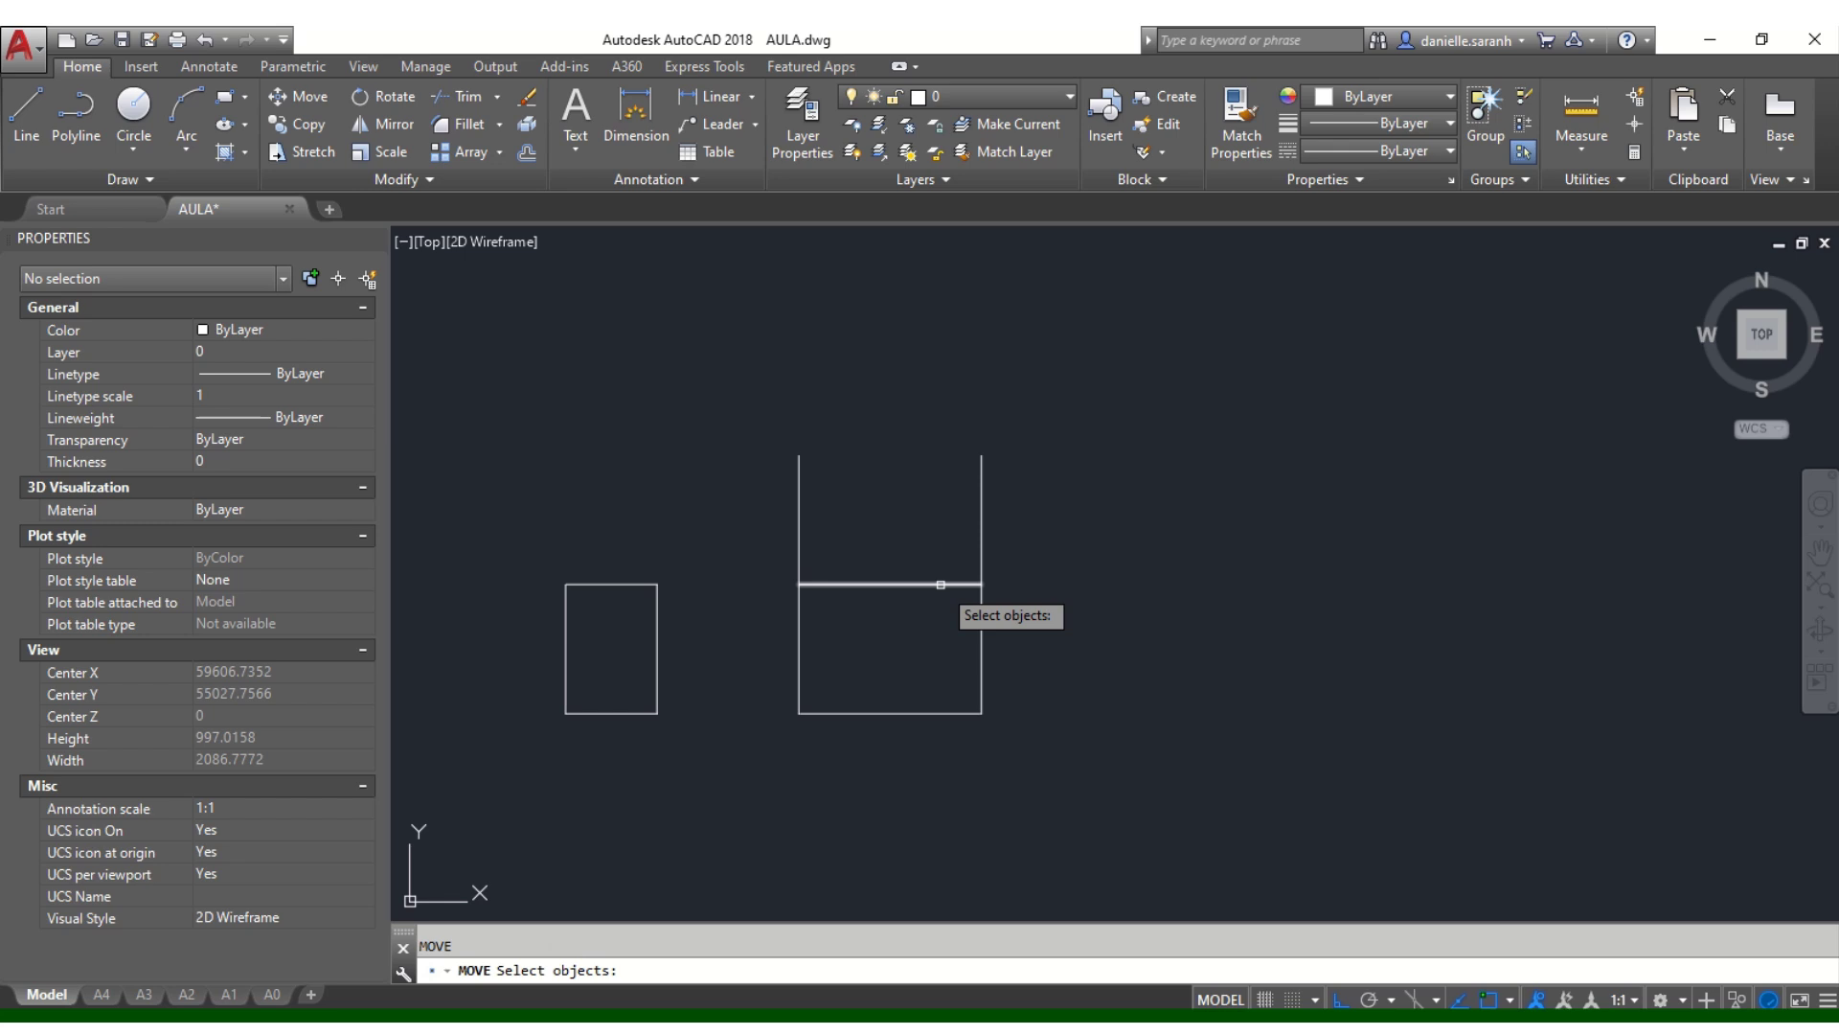
key(Escape)
Step: Draw a 420-unit horizontal line joining the upper ends of the two copied vertical edges
text(l)
key(Return)
click(981, 455)
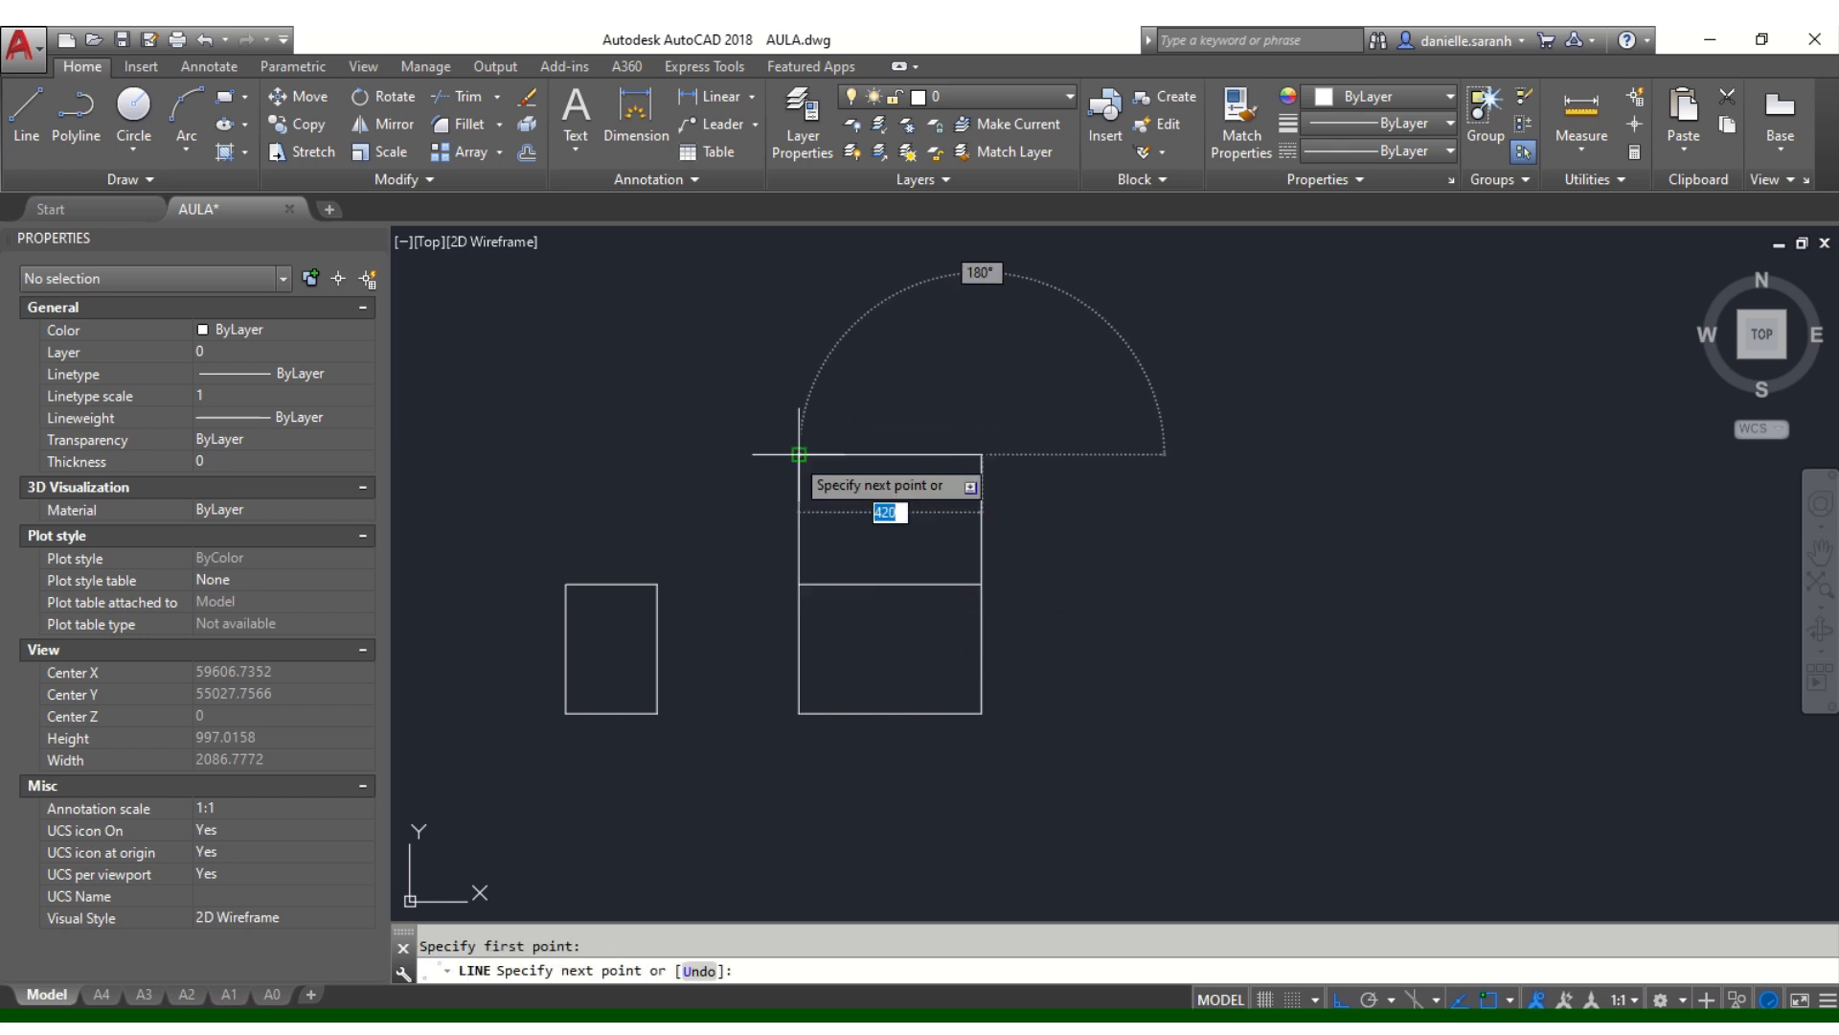
key(Escape)
key(Escape)
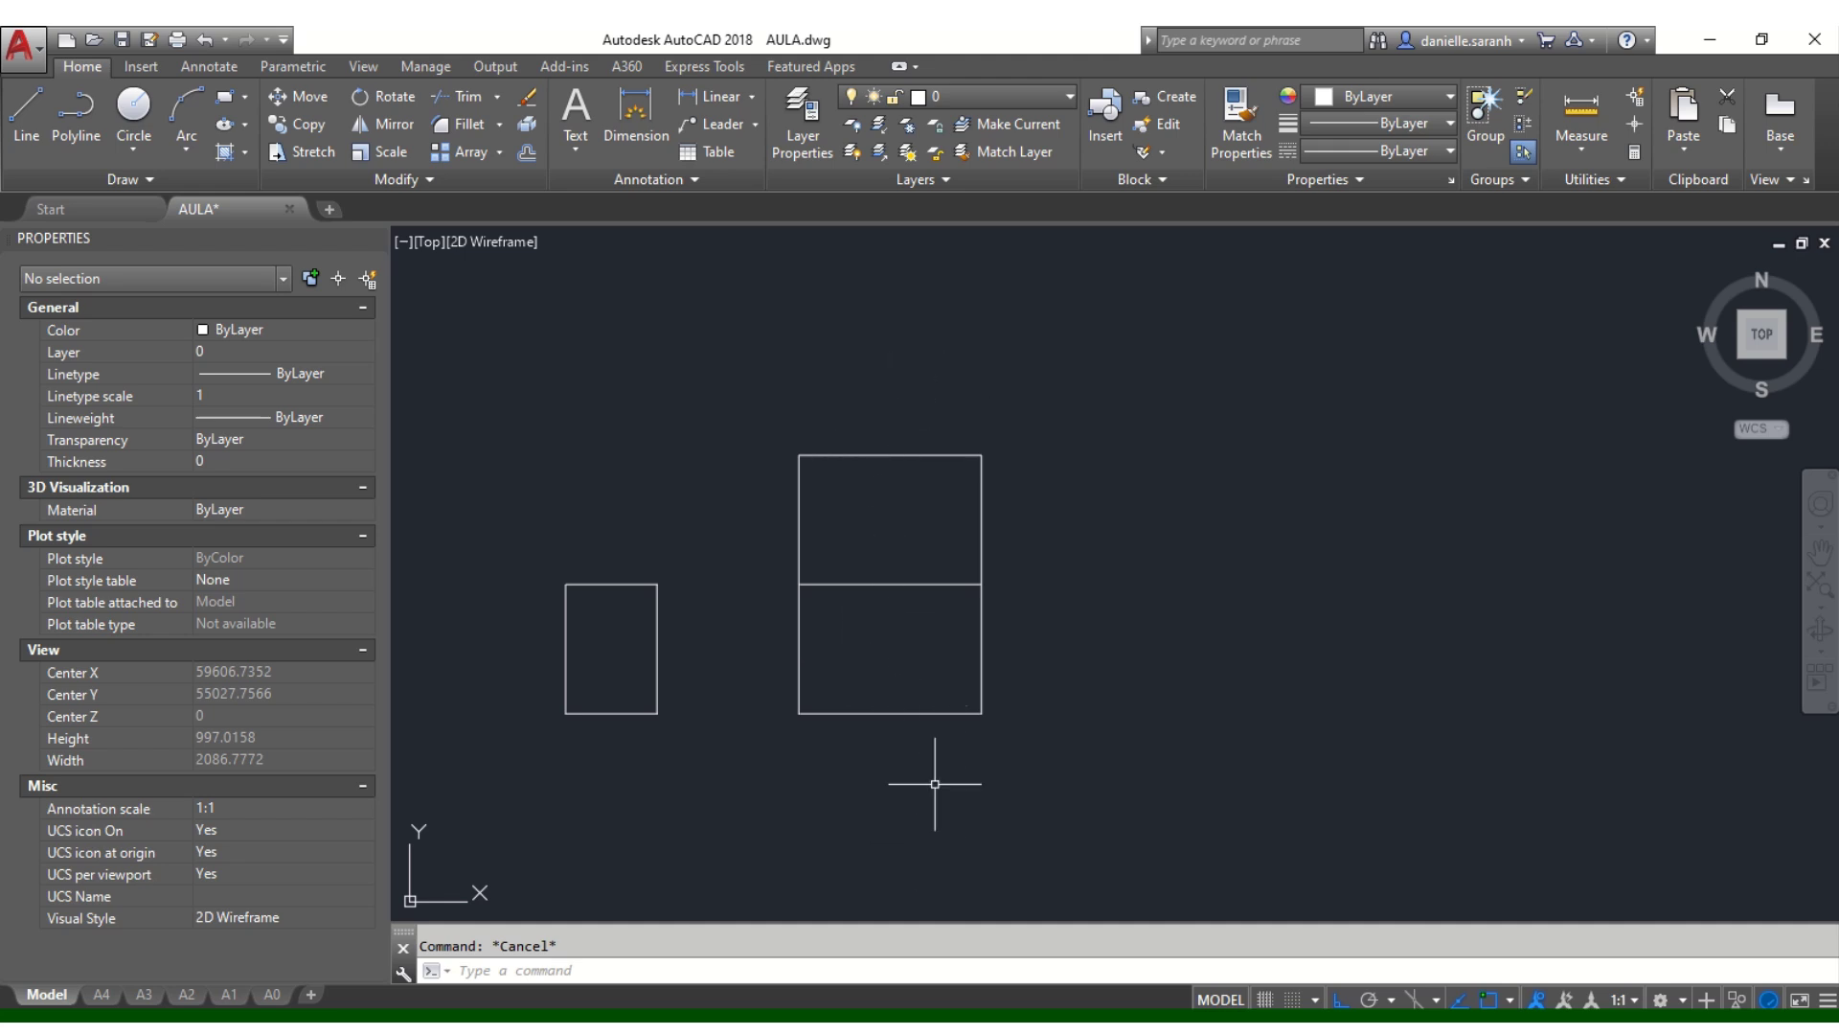
Step: Copy the stacked double sheet, including its dividing line, about 755 units horizontally to the right
text(co)
key(Return)
click(1050, 771)
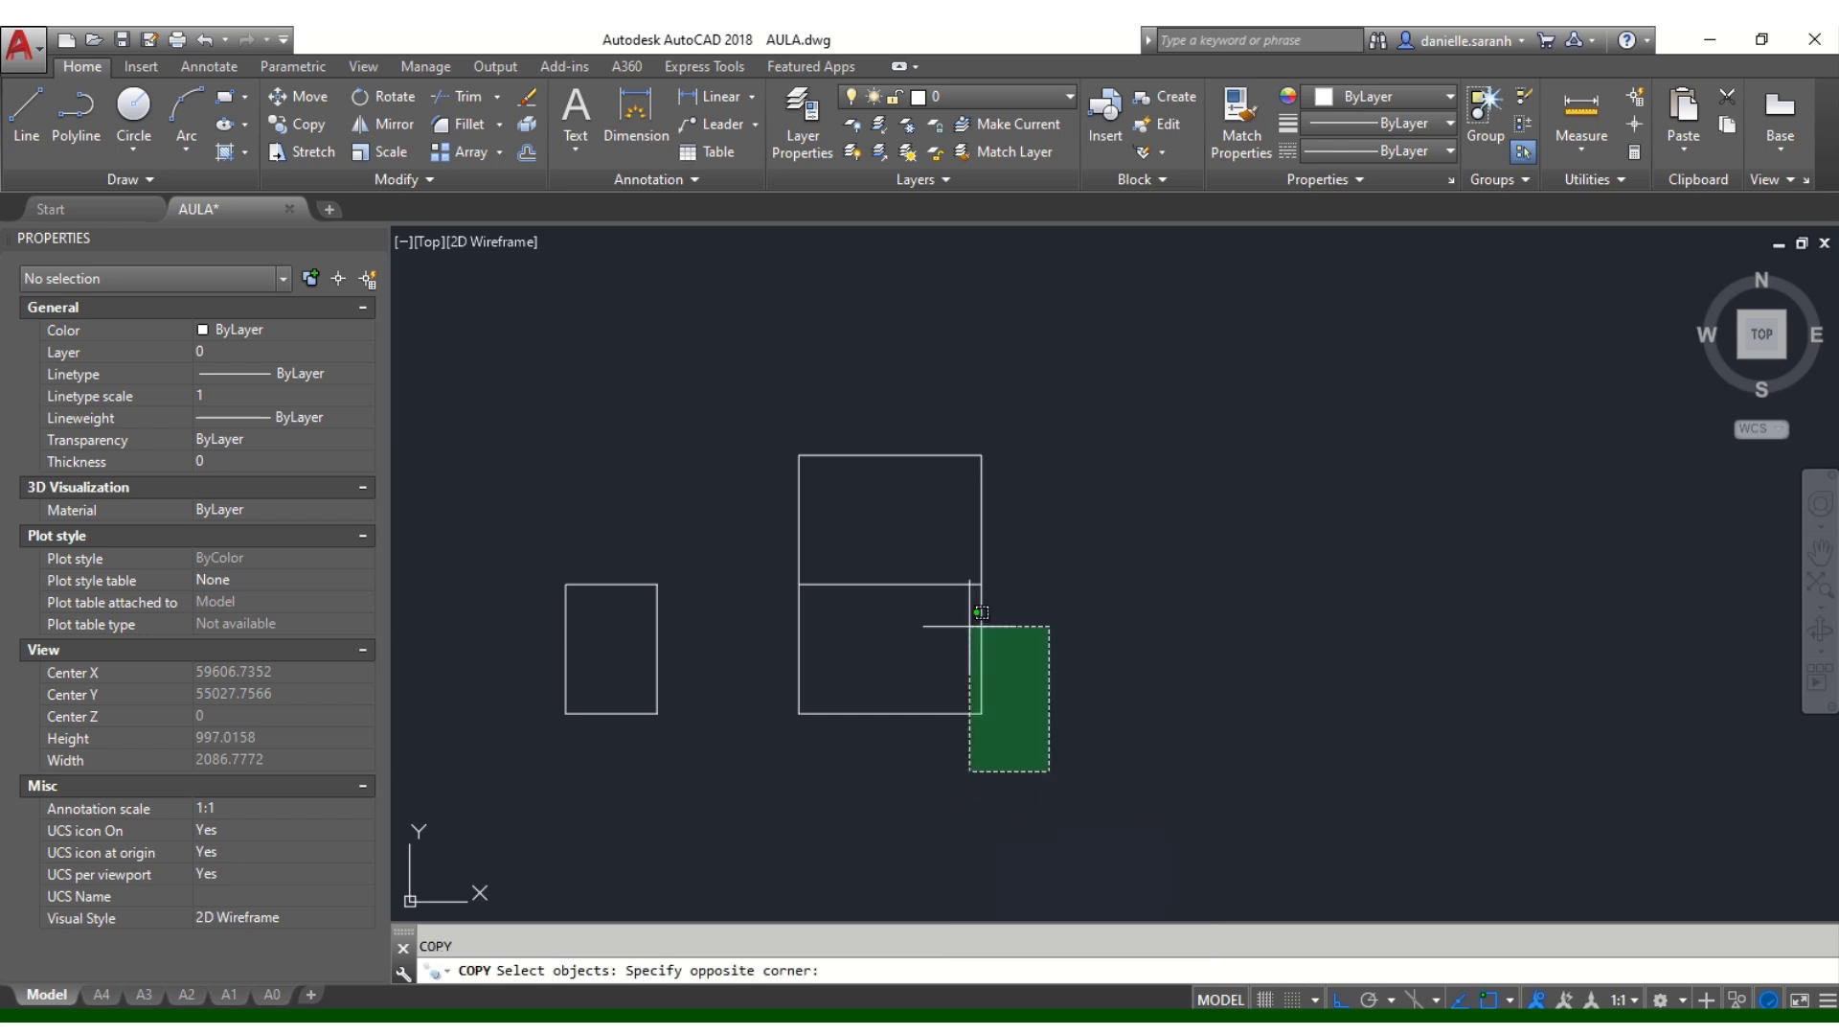
click(697, 338)
key(Return)
click(848, 360)
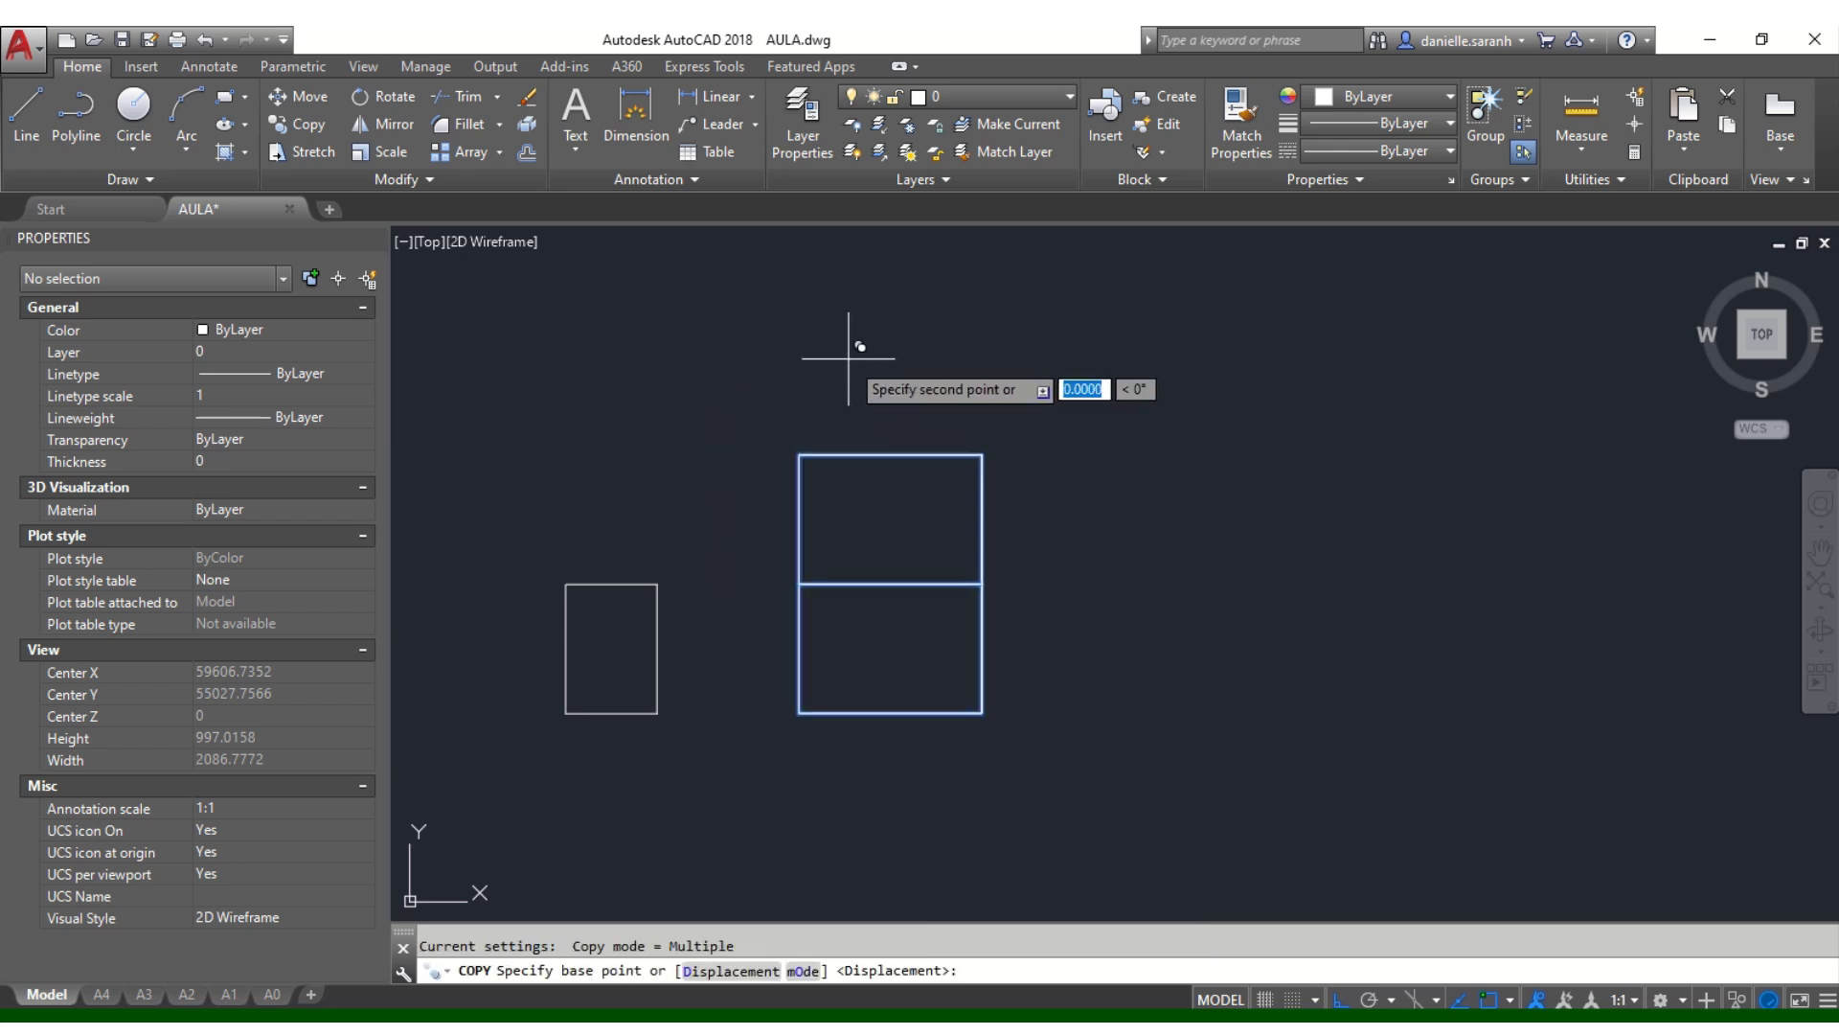
click(1178, 359)
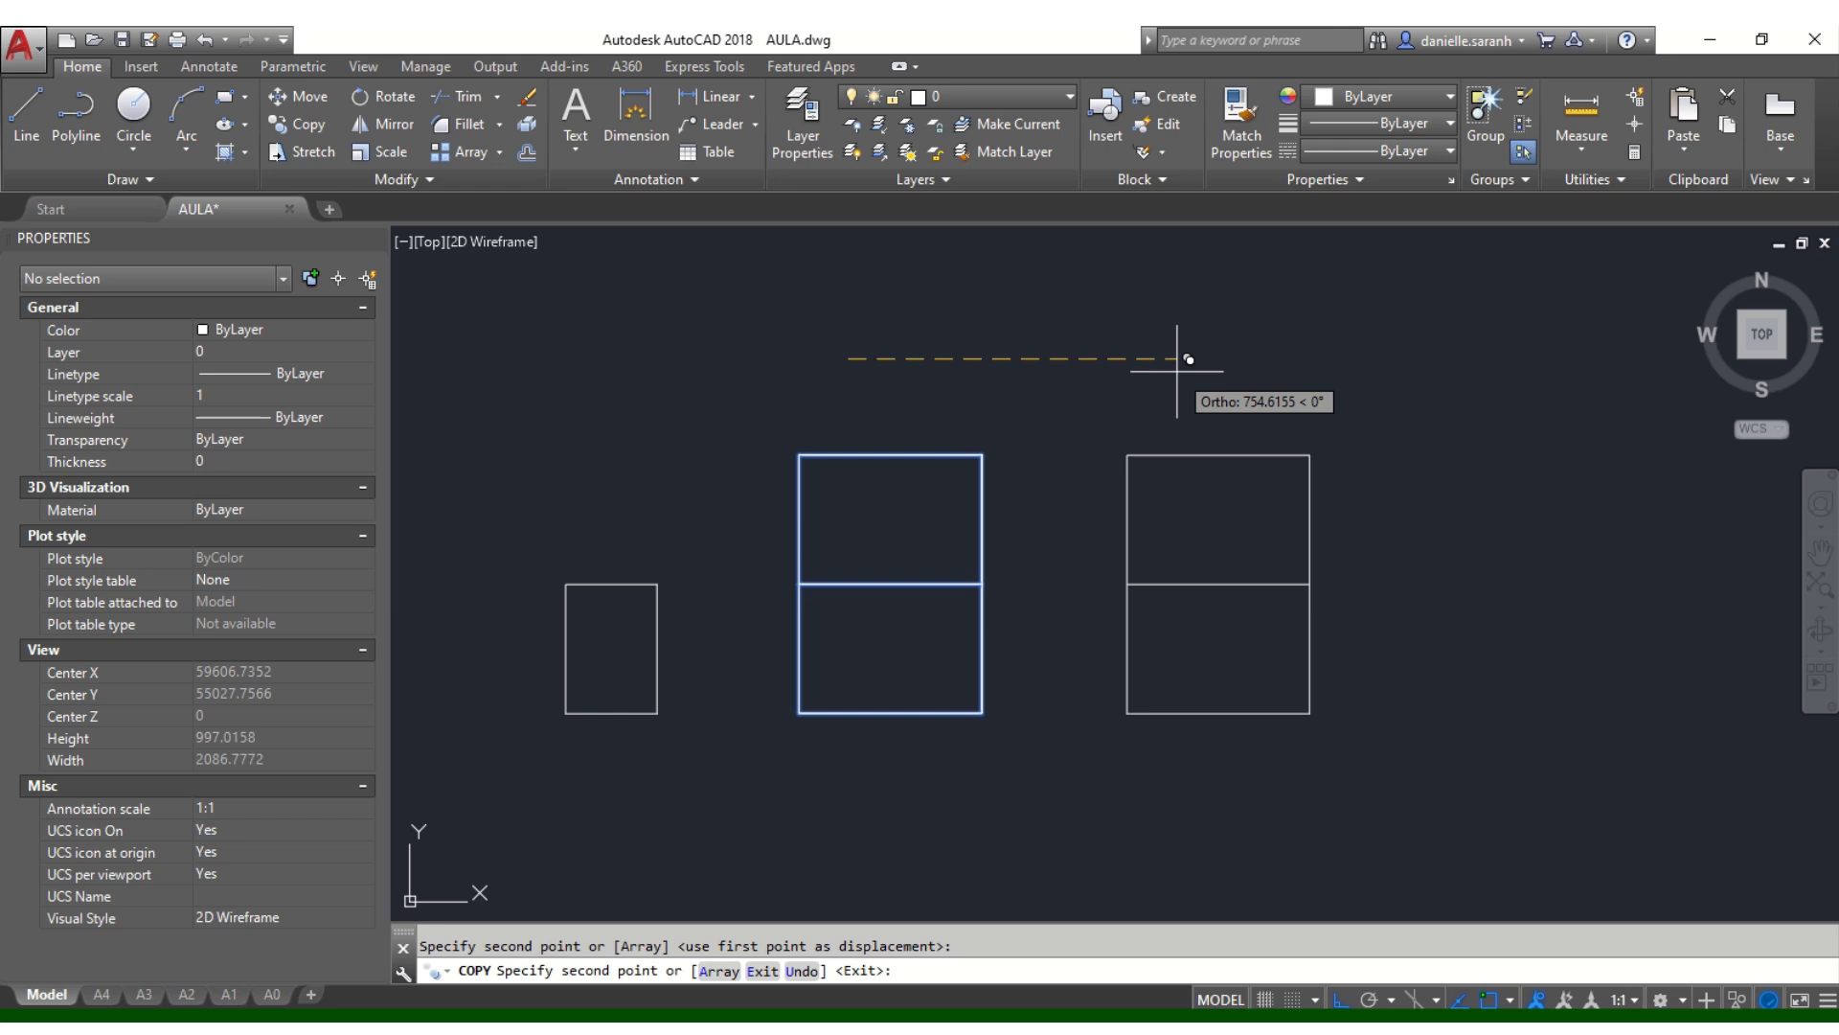
key(Escape)
Step: Erase the horizontal dividing line inside the copied double sheet
click(1255, 538)
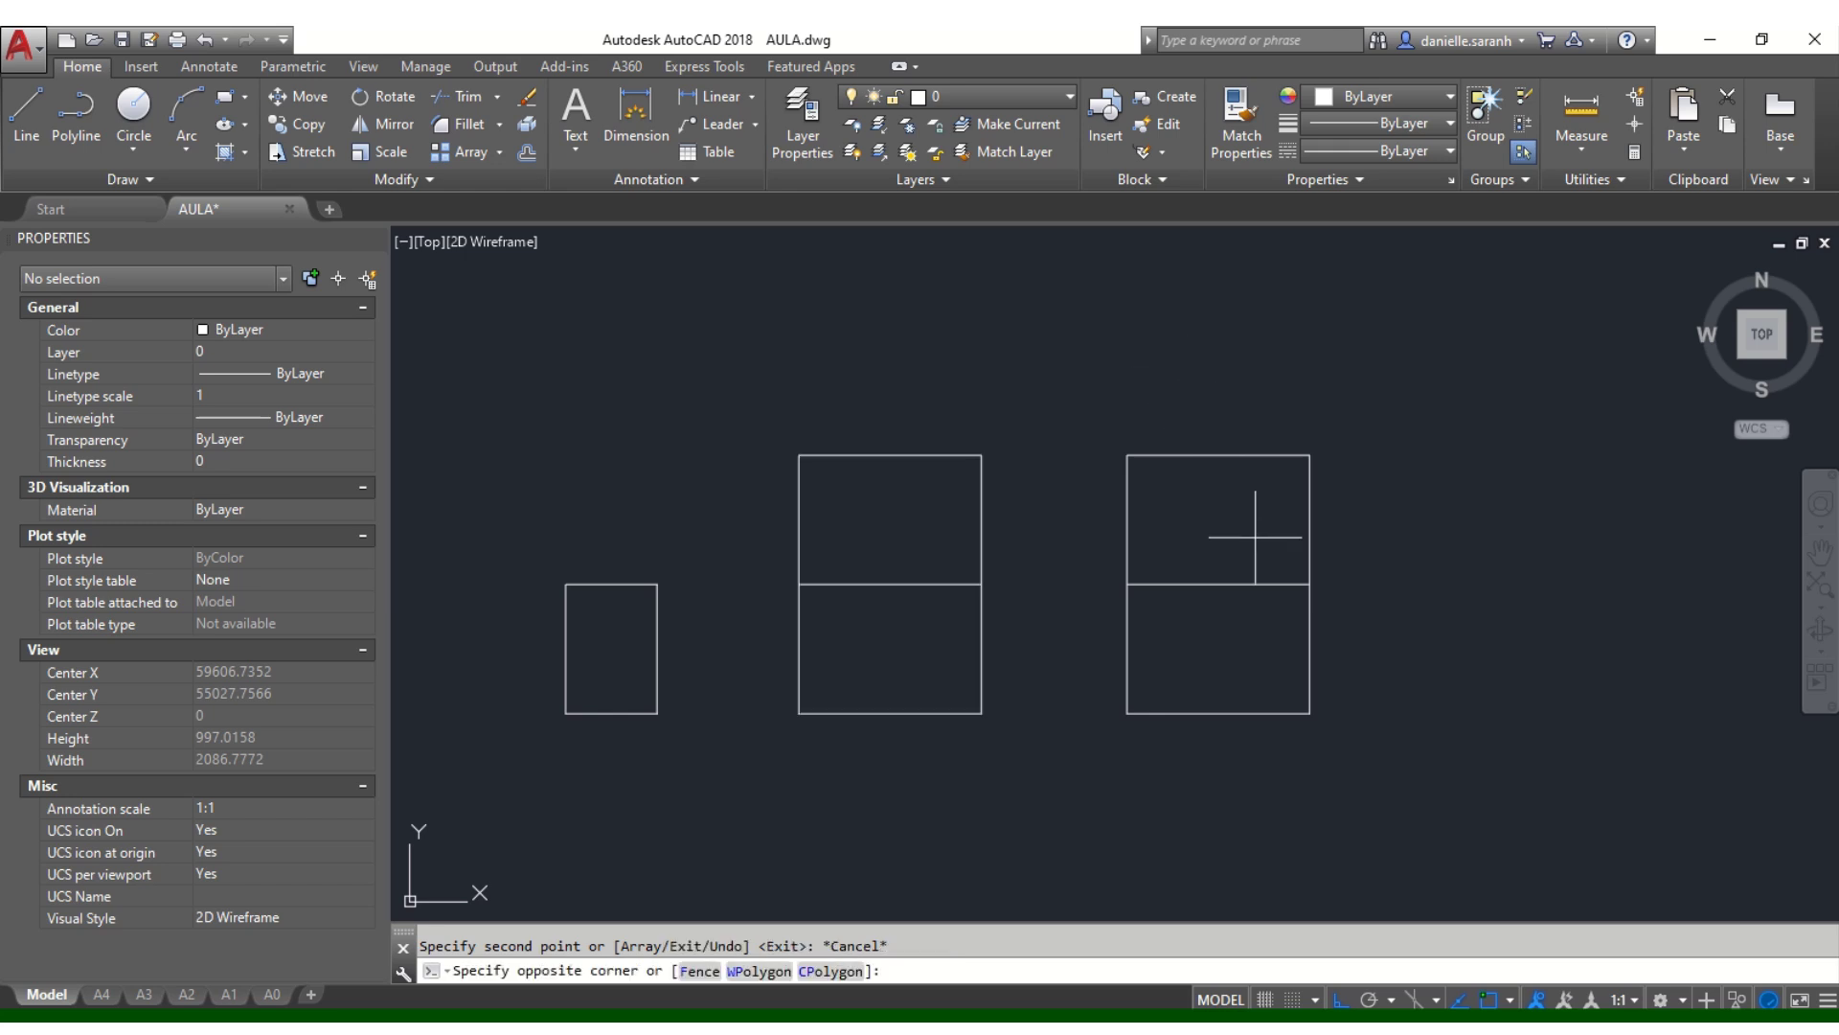
click(1206, 638)
text(E)
key(Return)
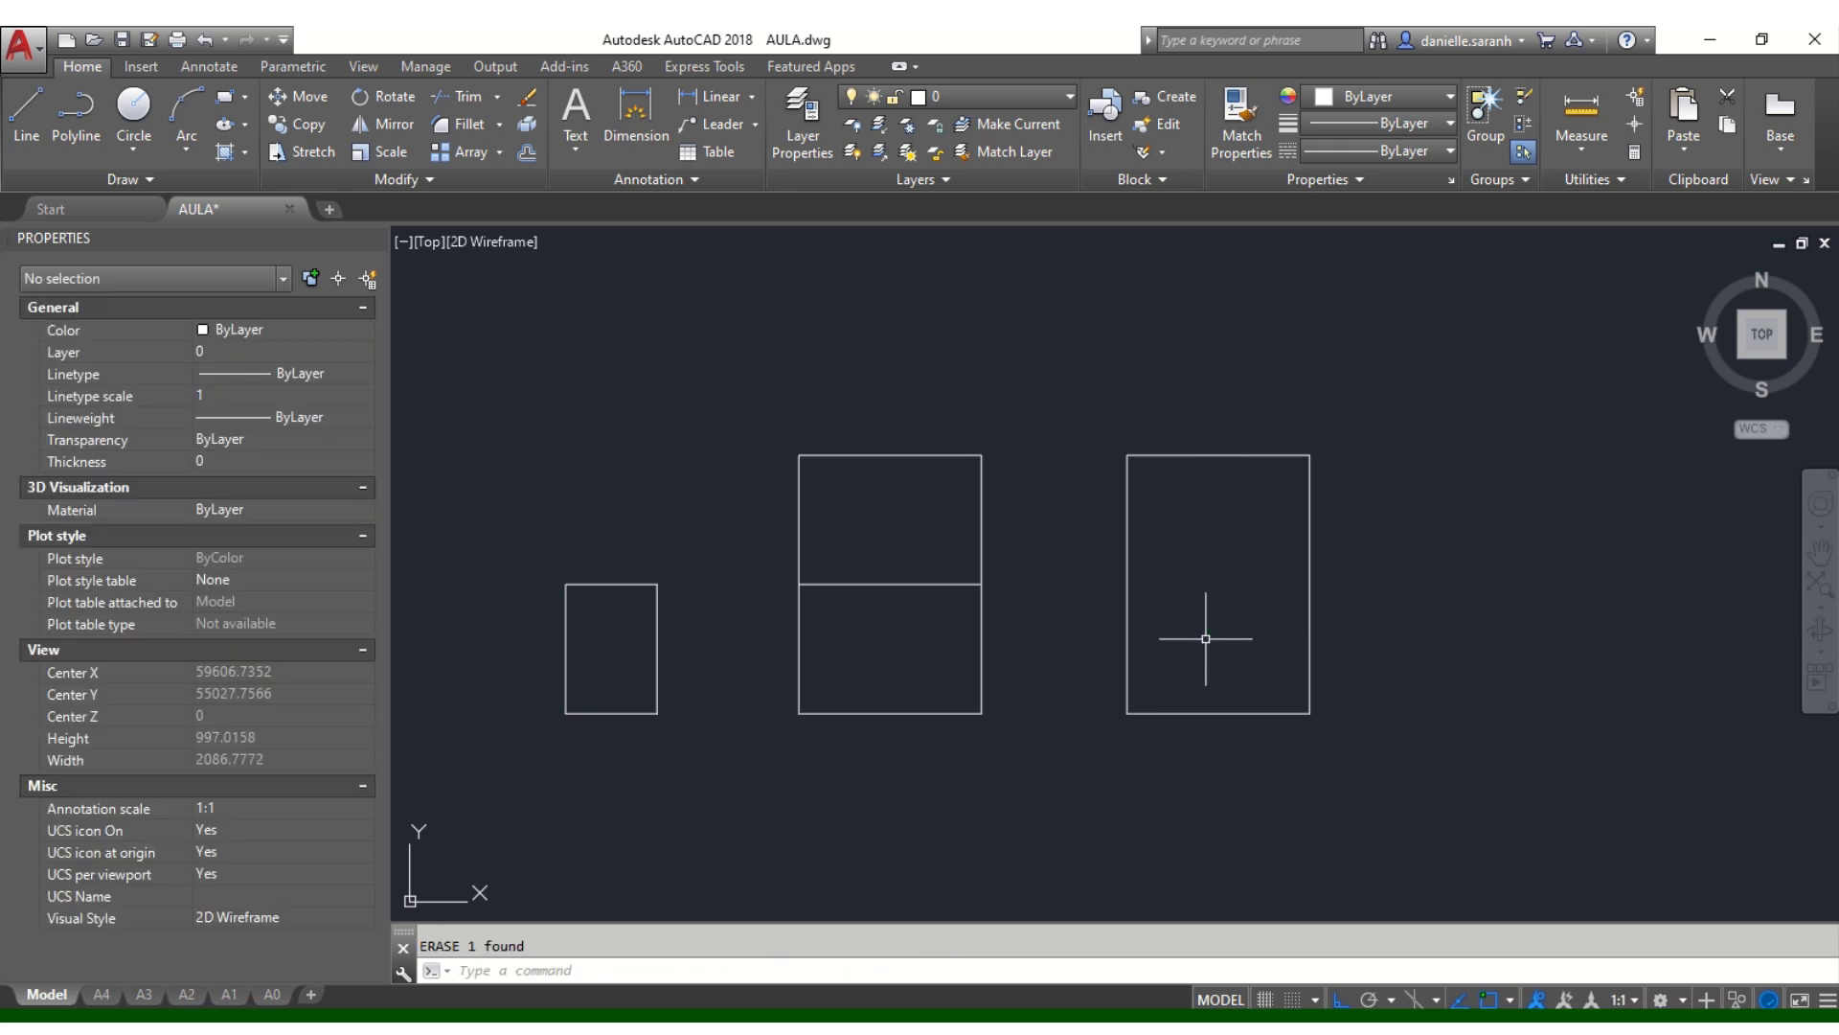
Step: Rotate the copied sheet 90 degrees clockwise about its lower-right corner so it lies in landscape orientation
text(RO)
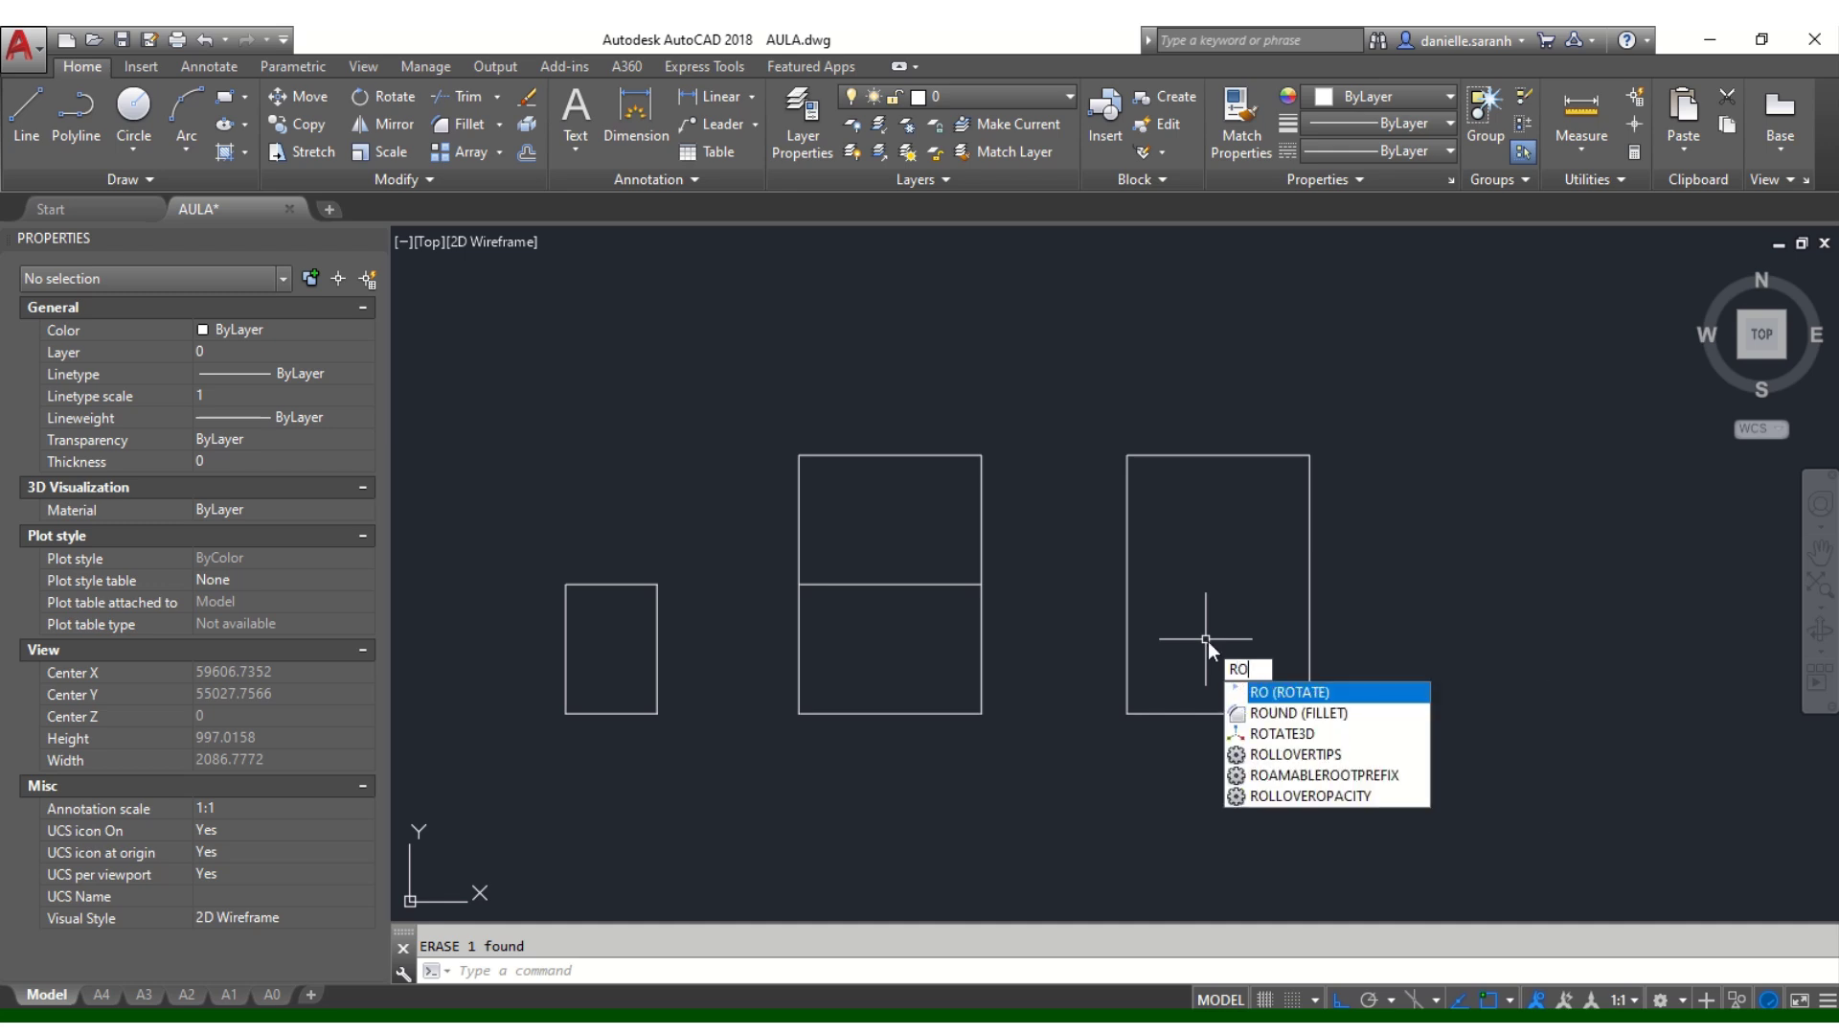
key(Return)
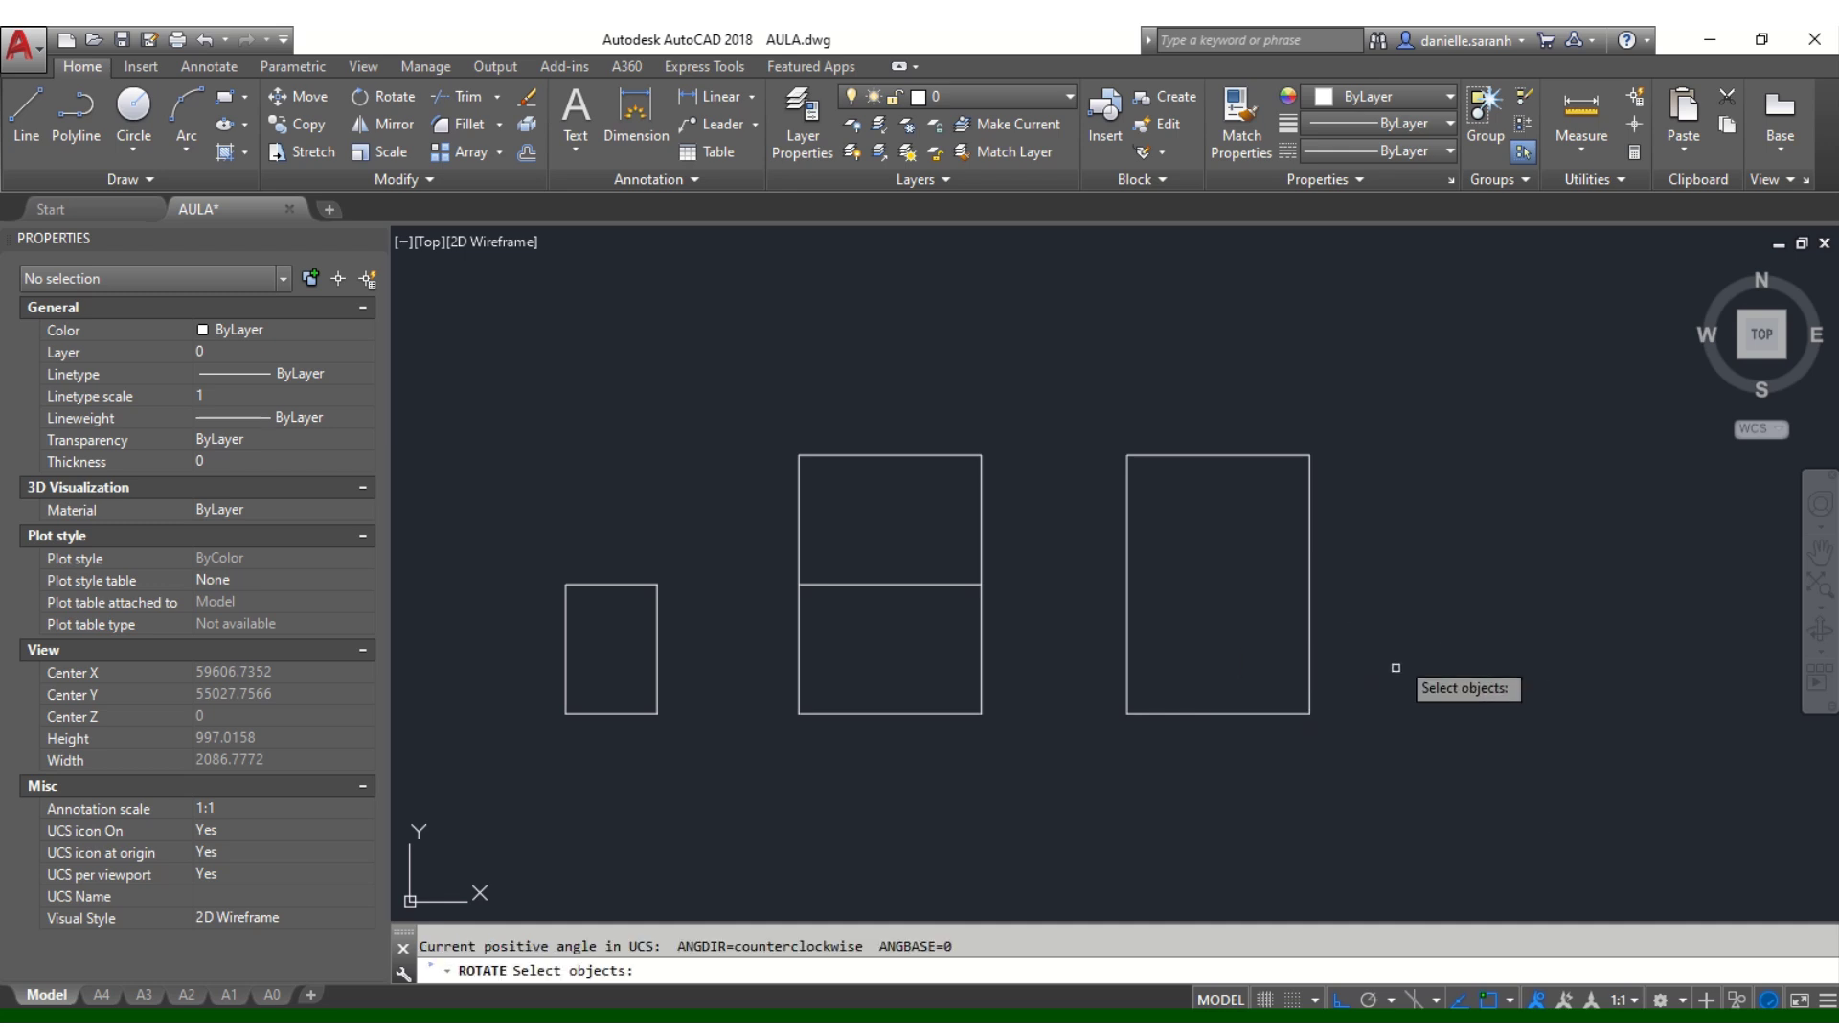
click(1383, 736)
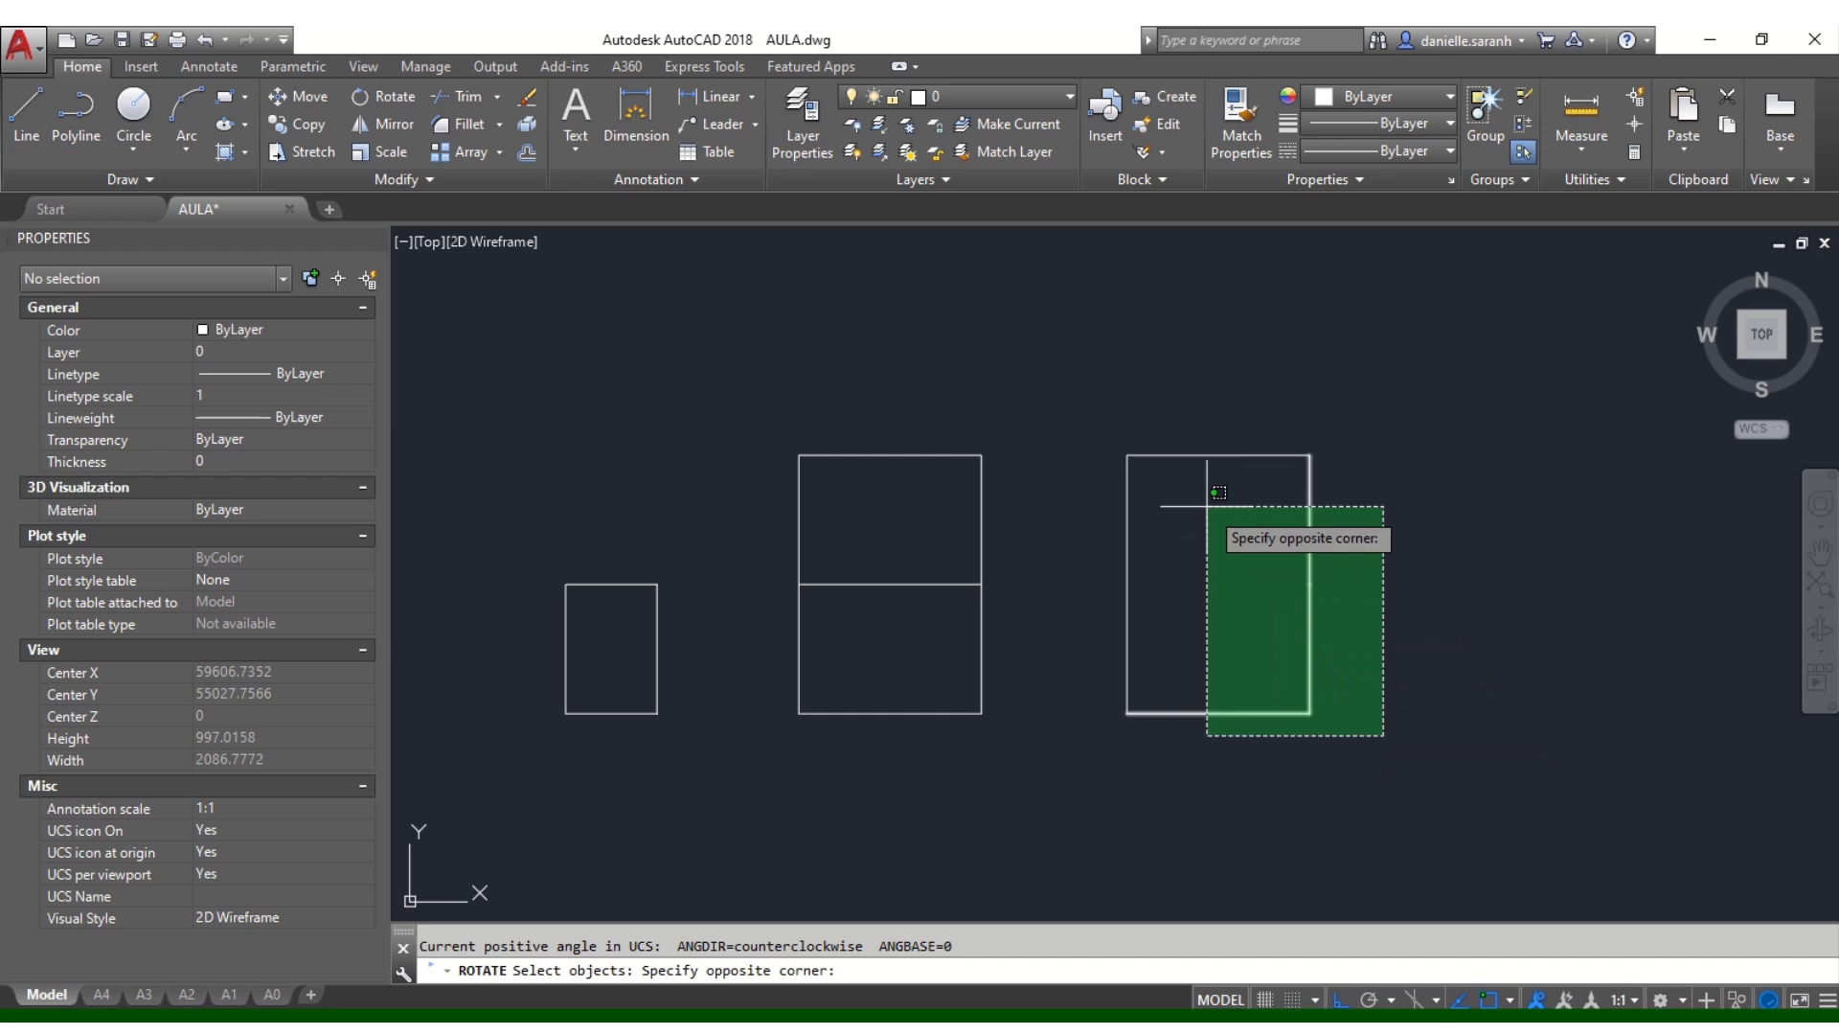
click(1085, 396)
key(Return)
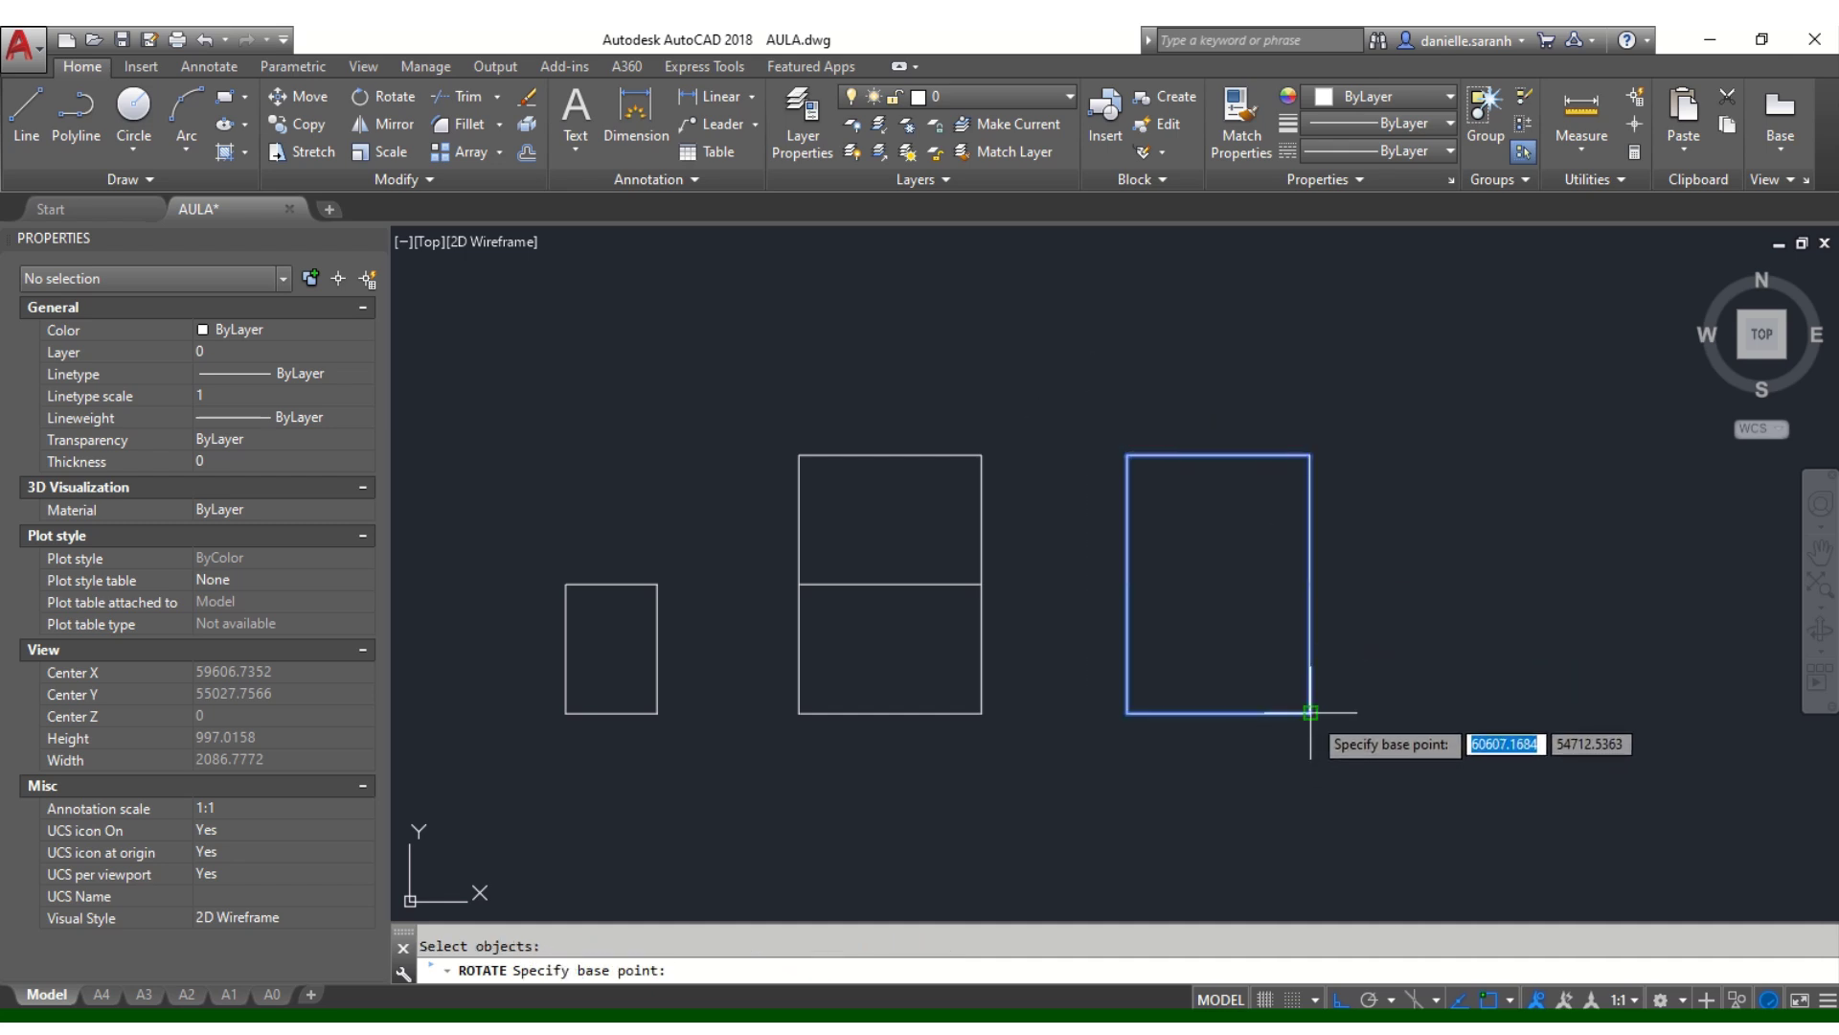
click(1310, 713)
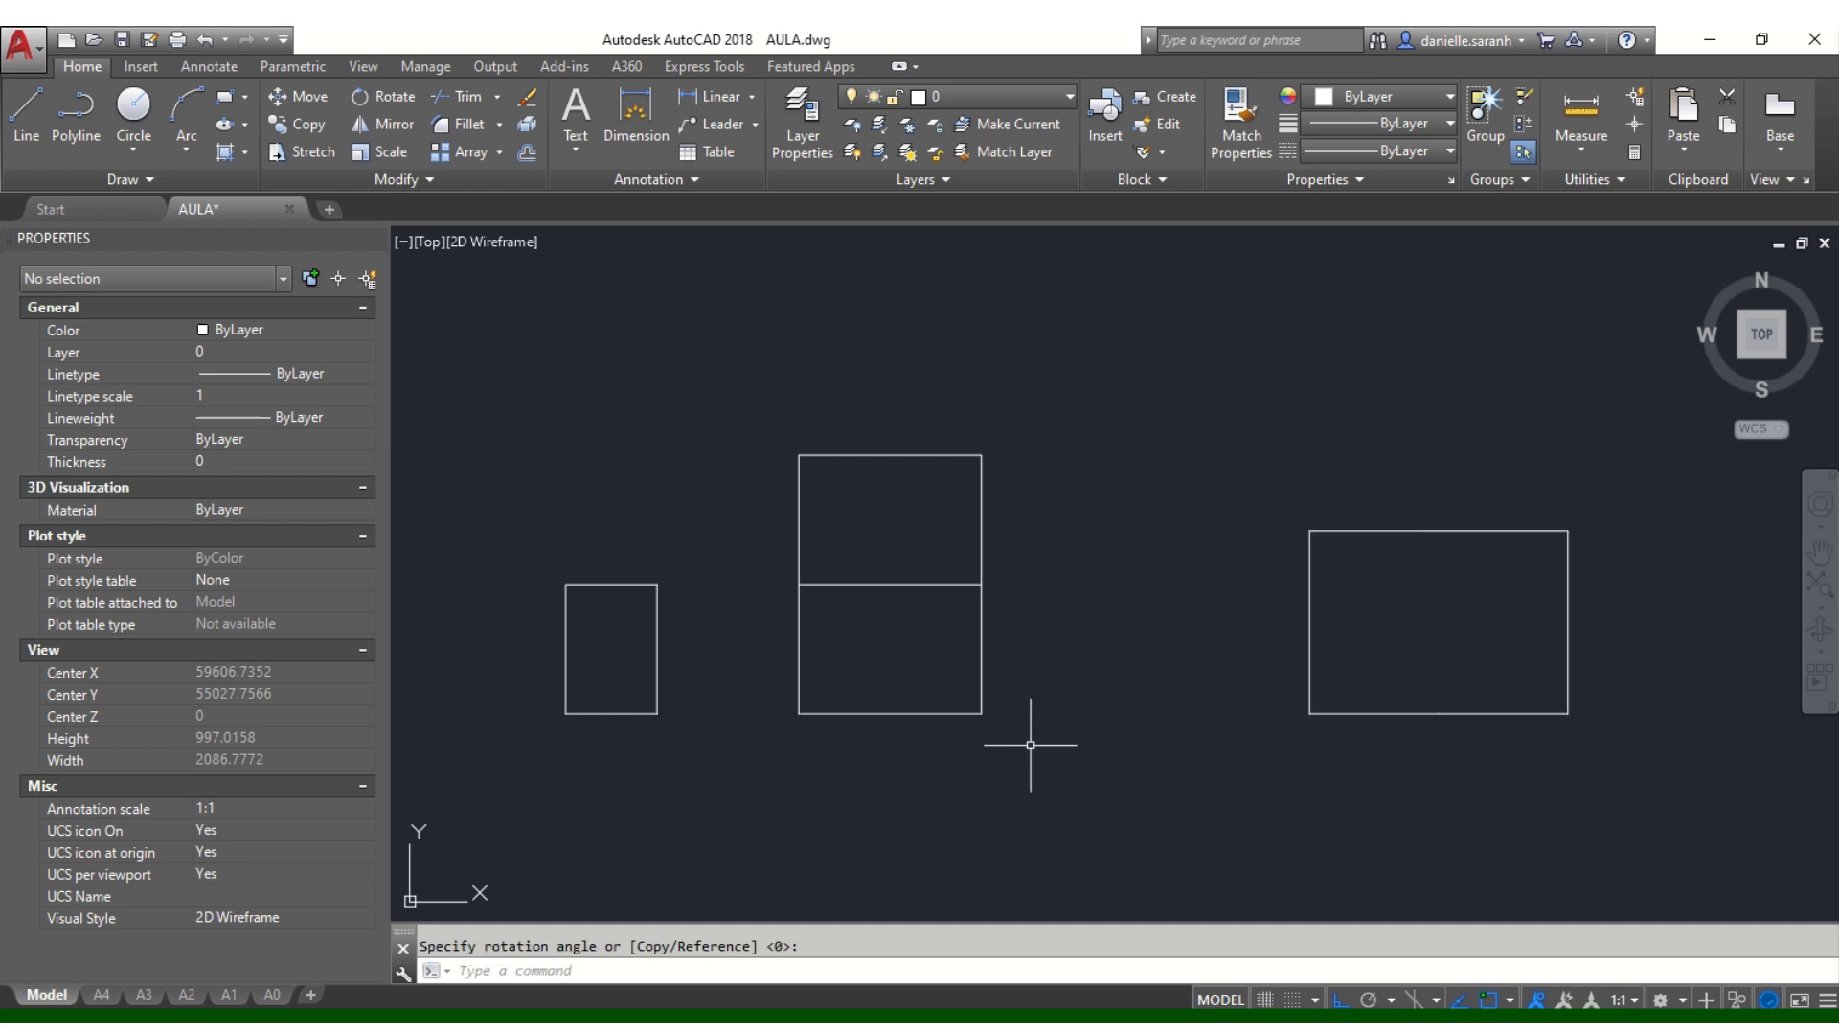
Step: Erase the three lines forming the upper half of the original double sheet, keeping its lower rectangle
click(1033, 509)
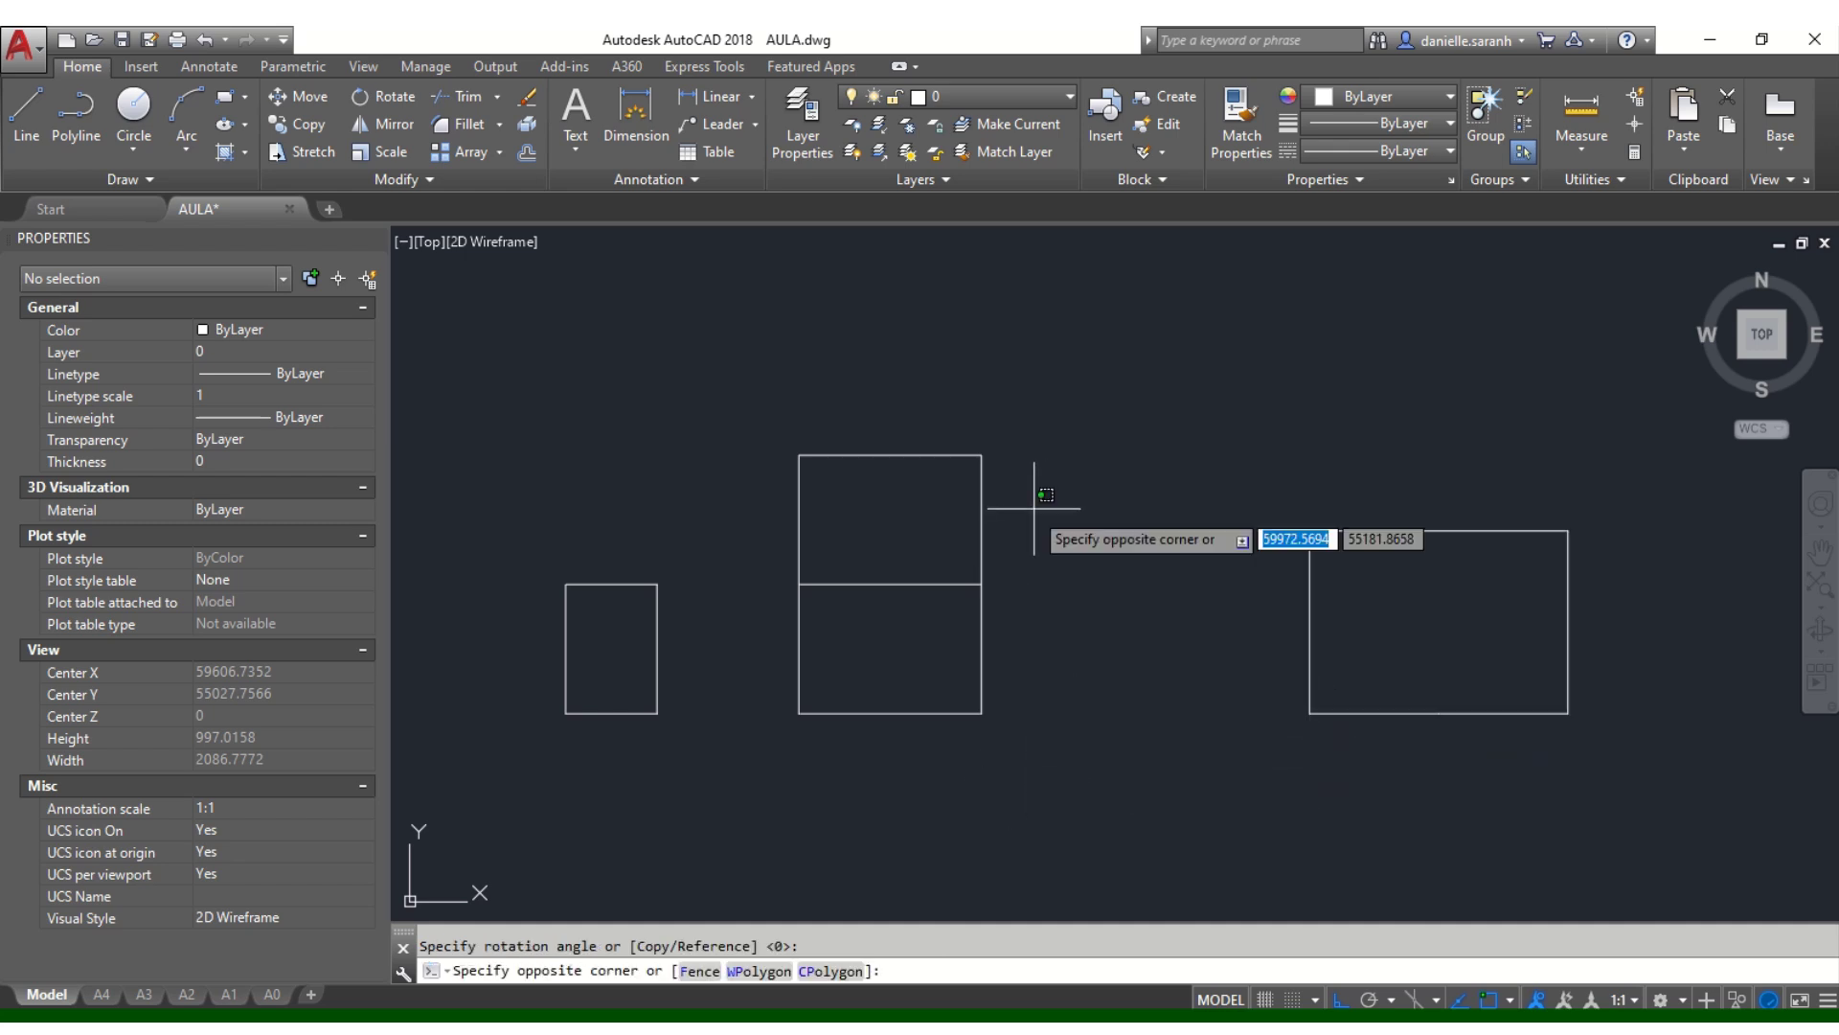
click(757, 424)
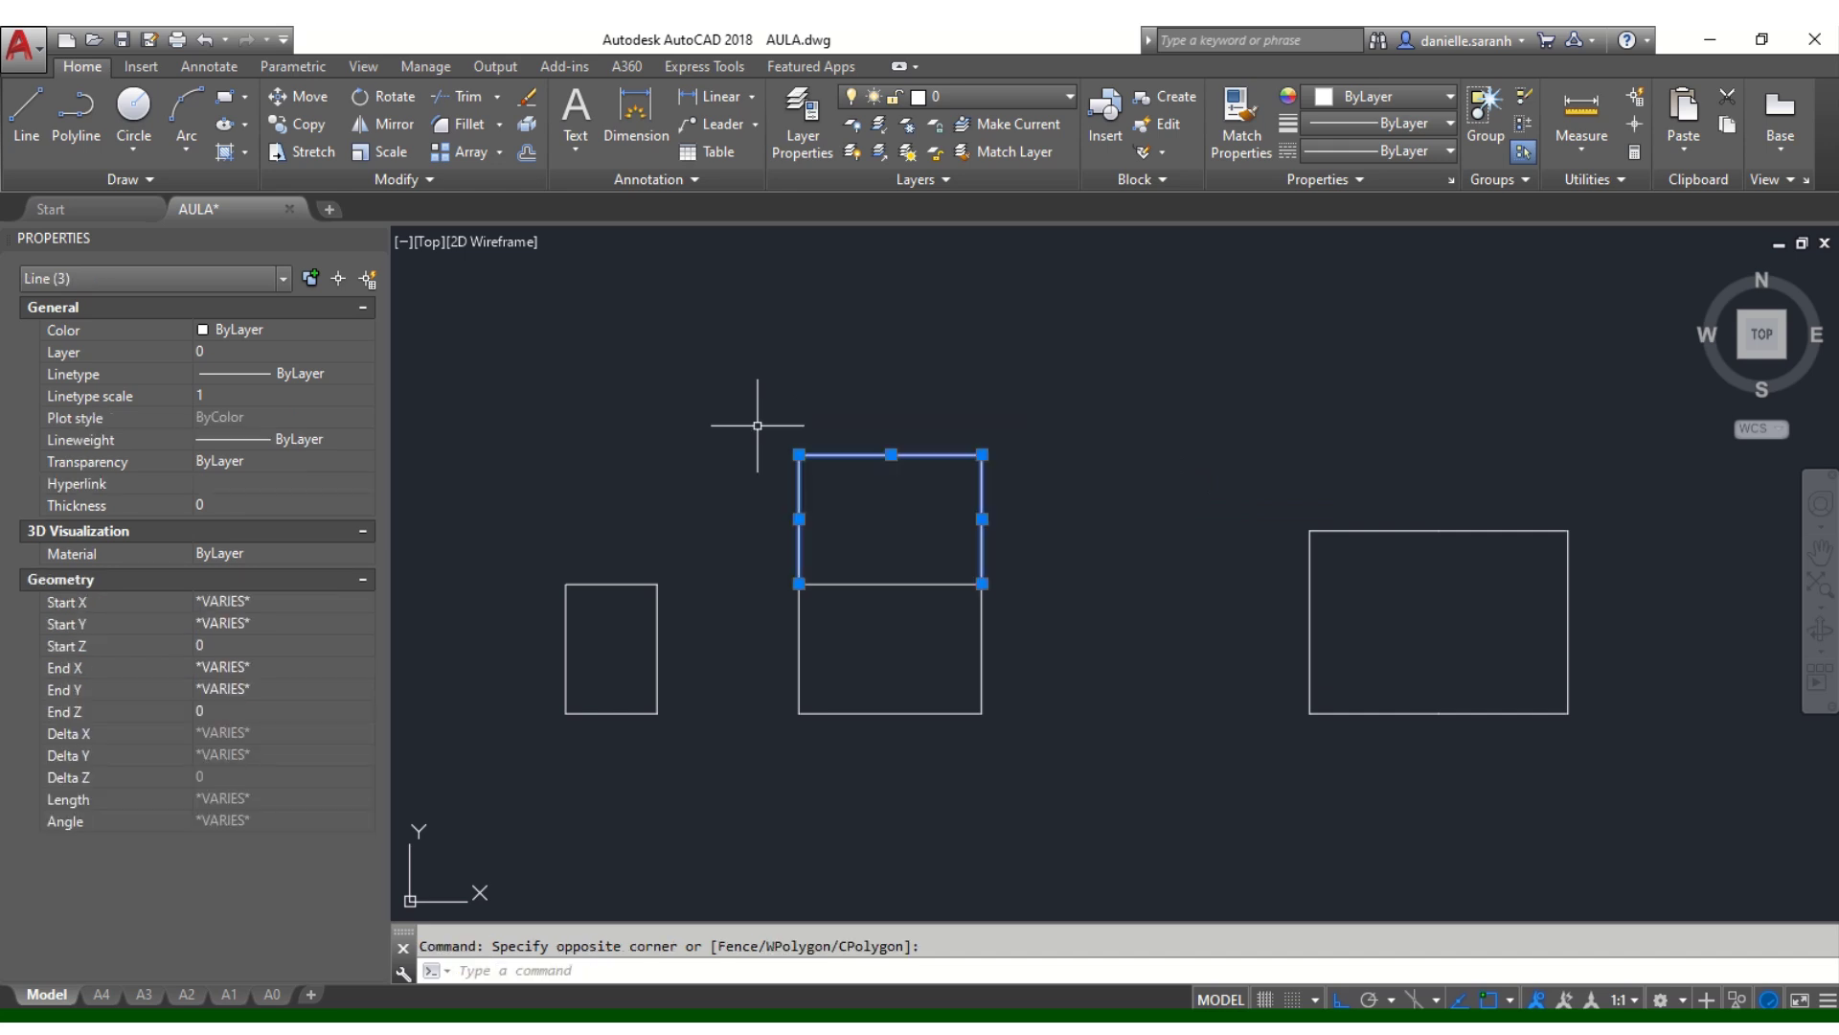
text(E)
key(Return)
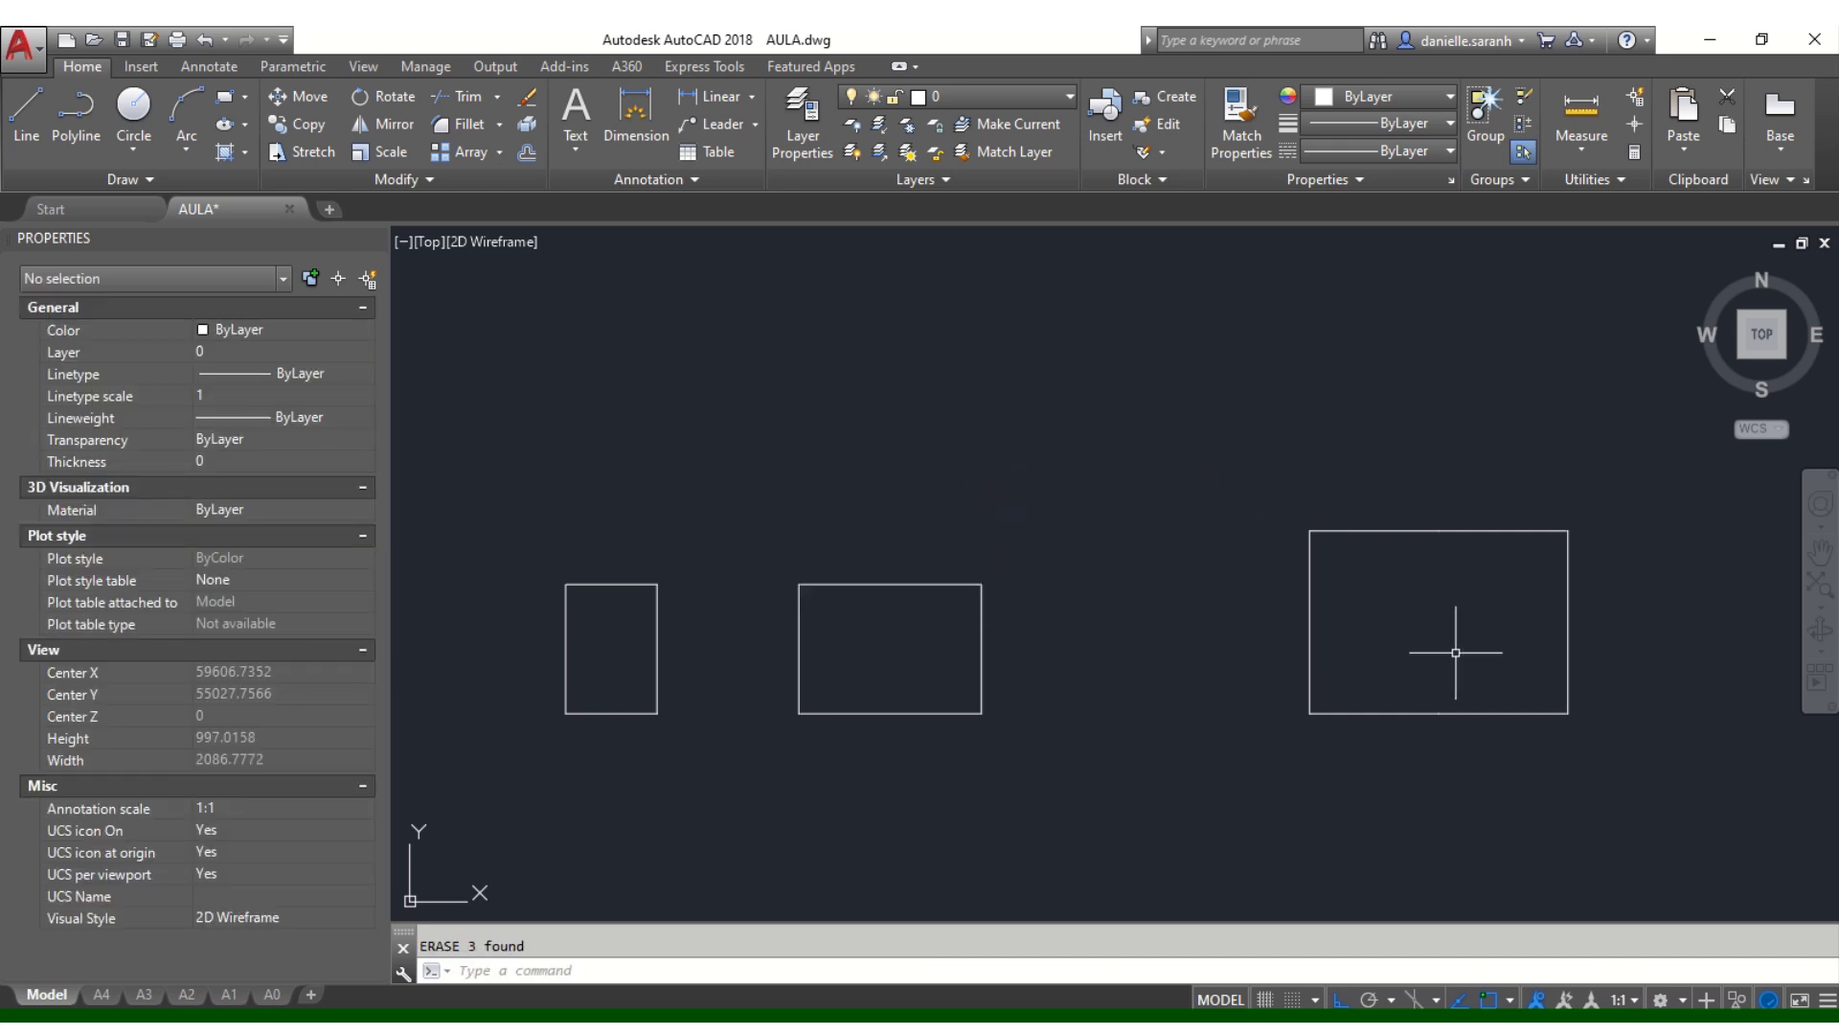
text(m)
key(Return)
key(Escape)
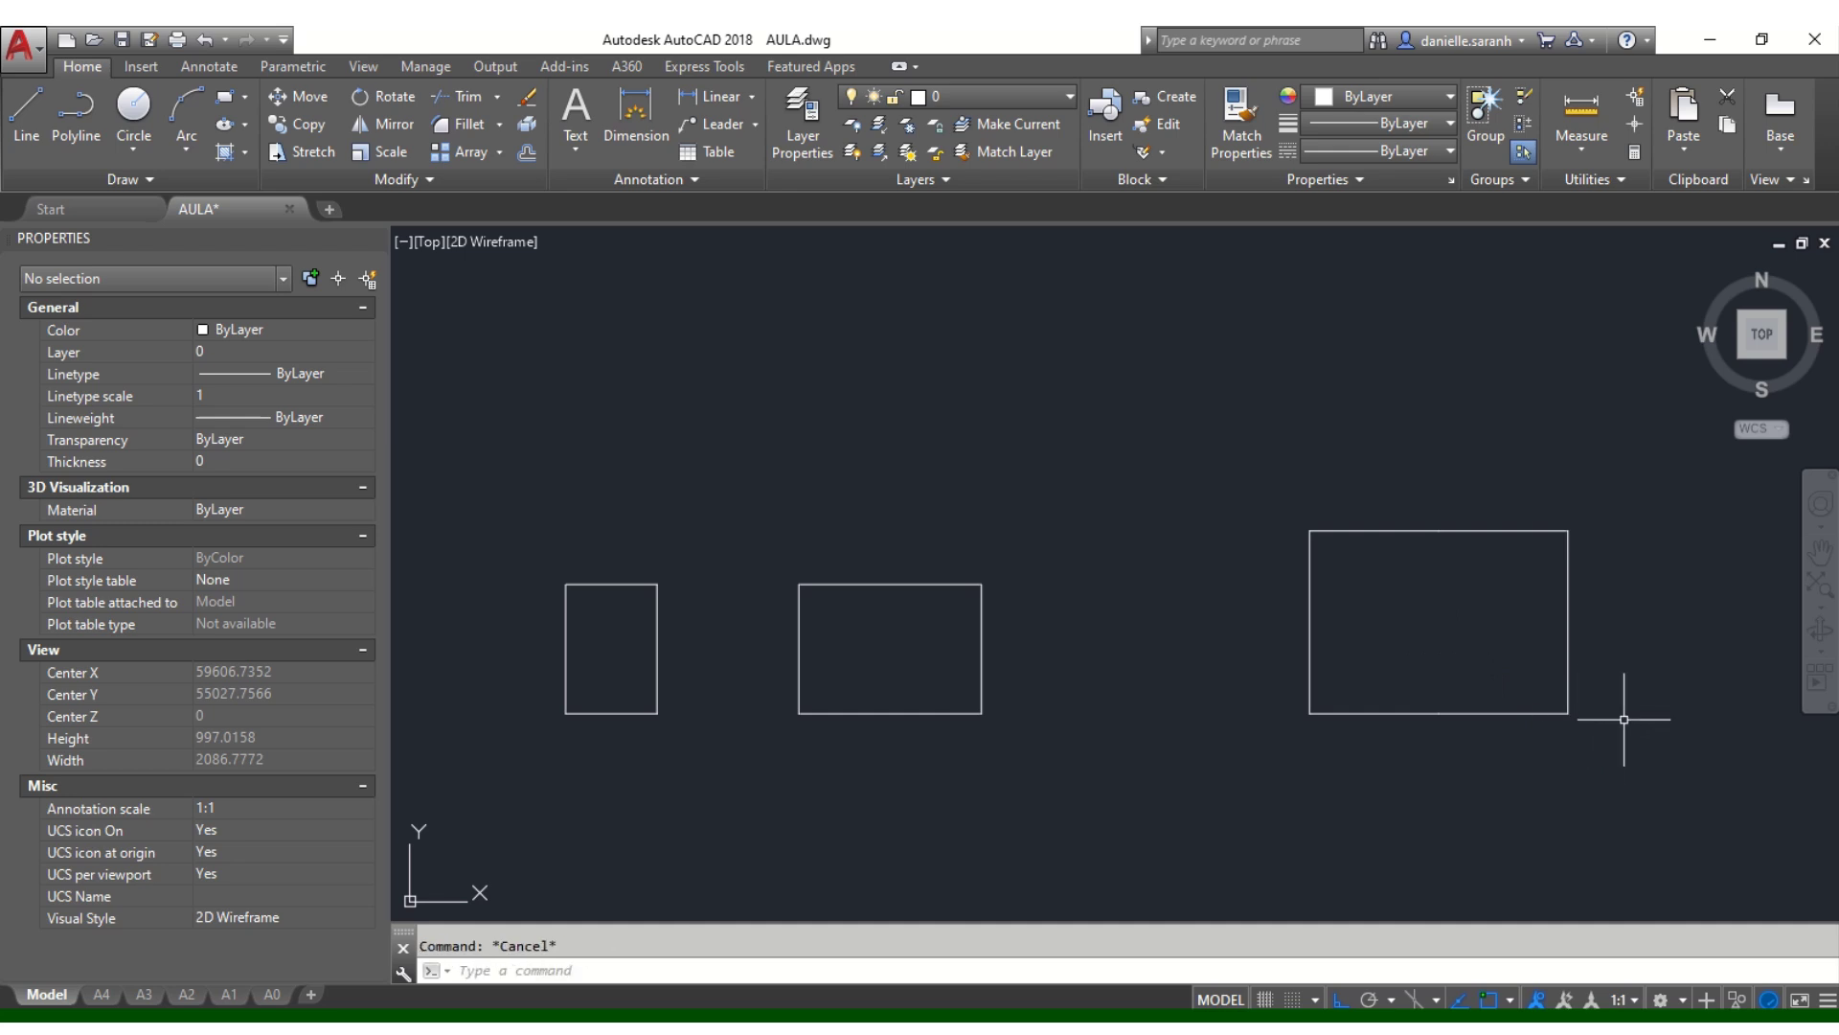
Step: Move the rotated landscape sheet horizontally left, closer to the middle sheet, leaving a small gap
text(m)
key(Return)
click(1618, 751)
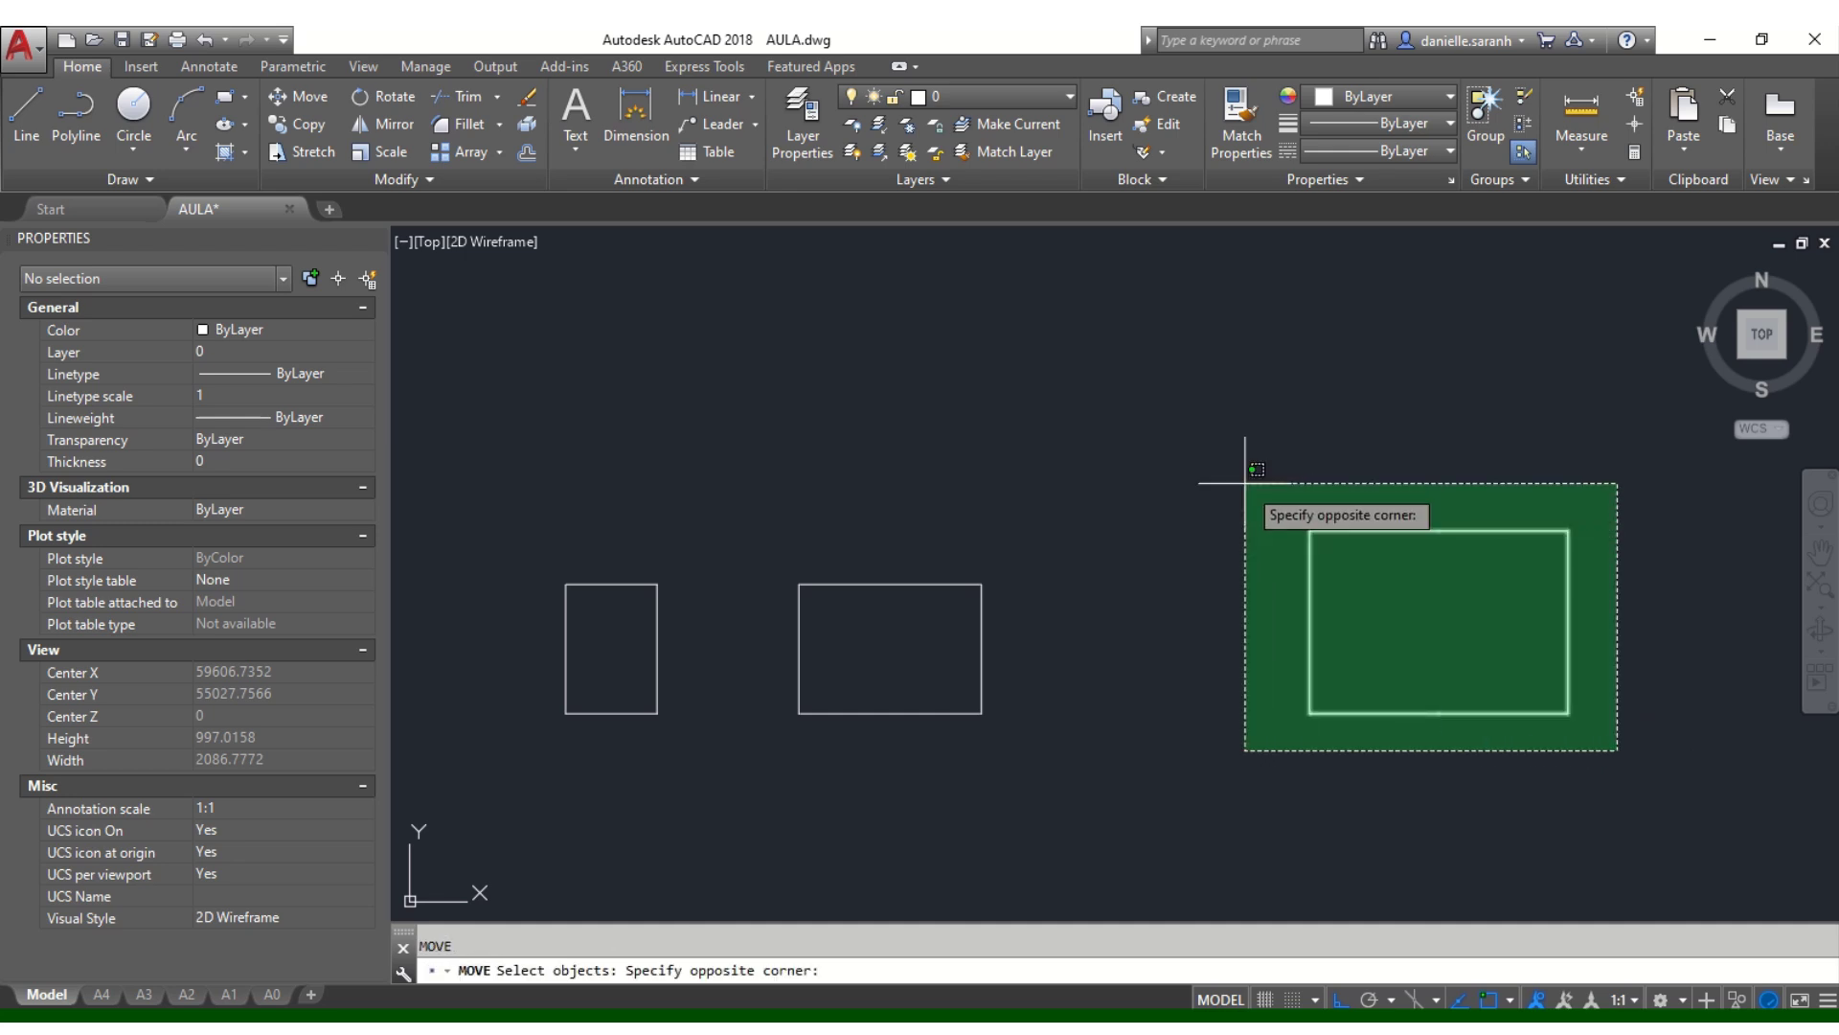
click(1235, 459)
key(Return)
click(1448, 433)
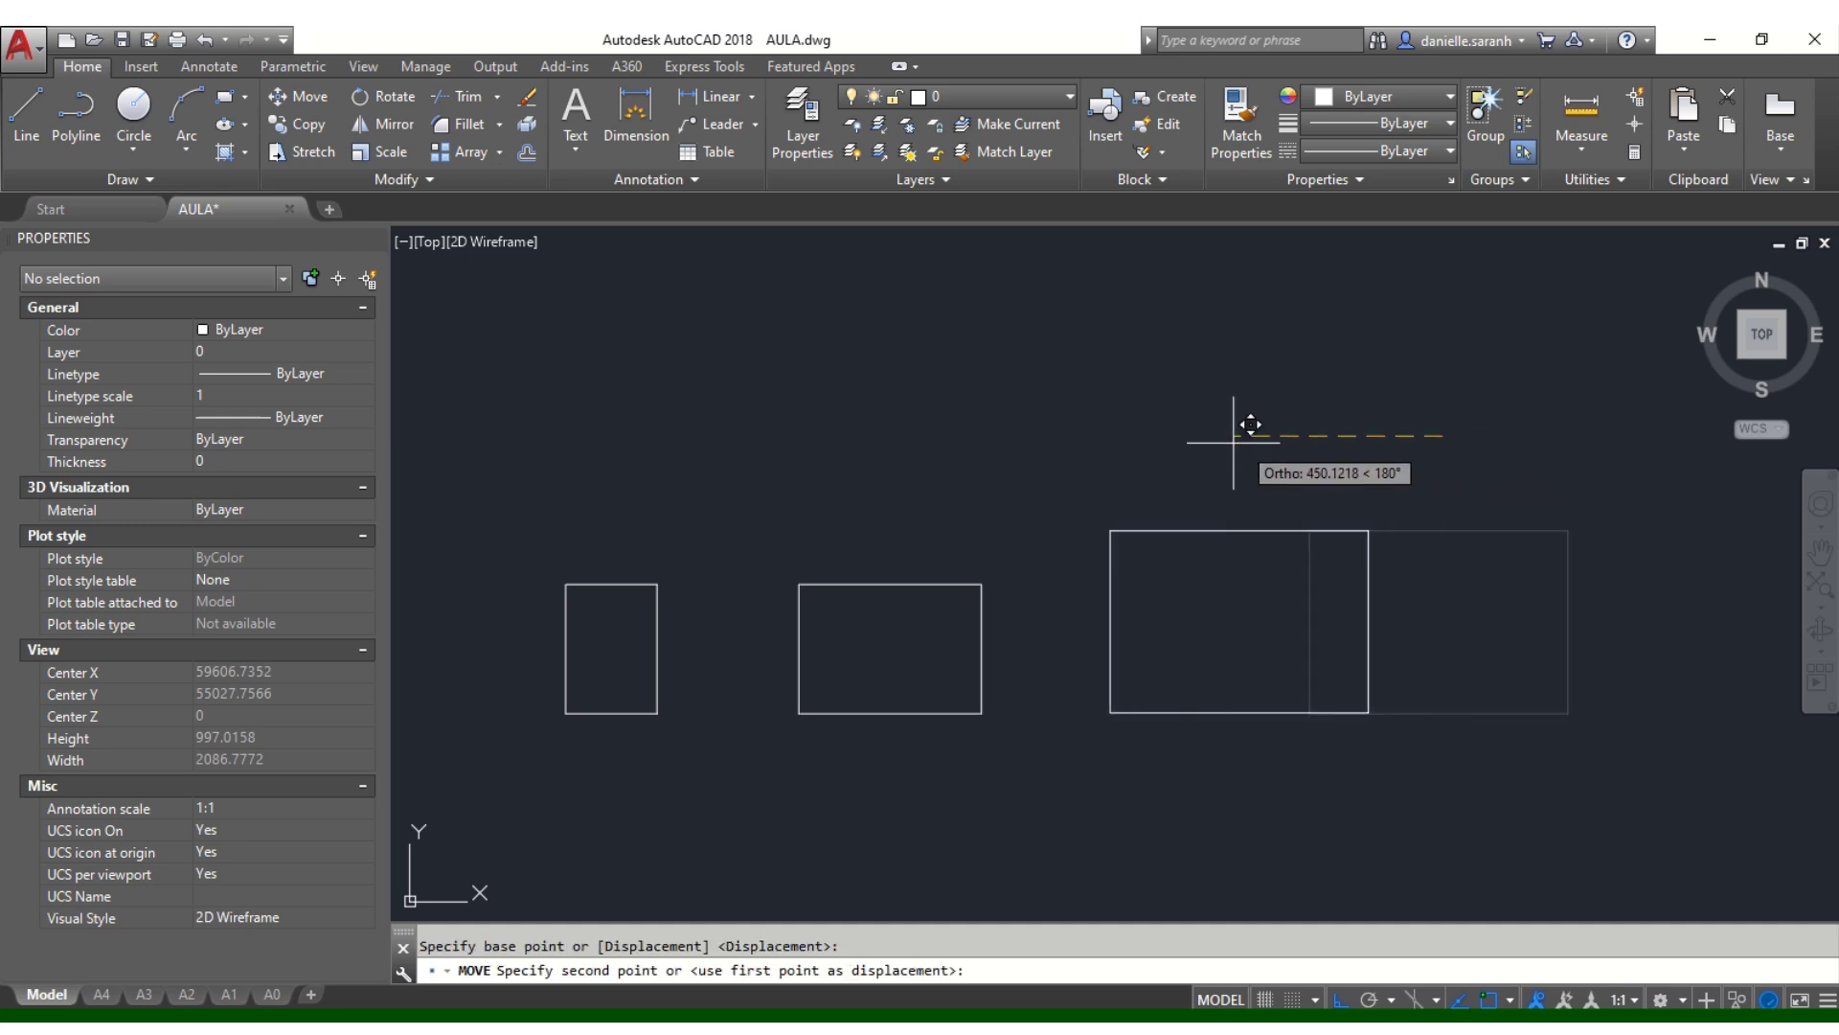
click(1173, 465)
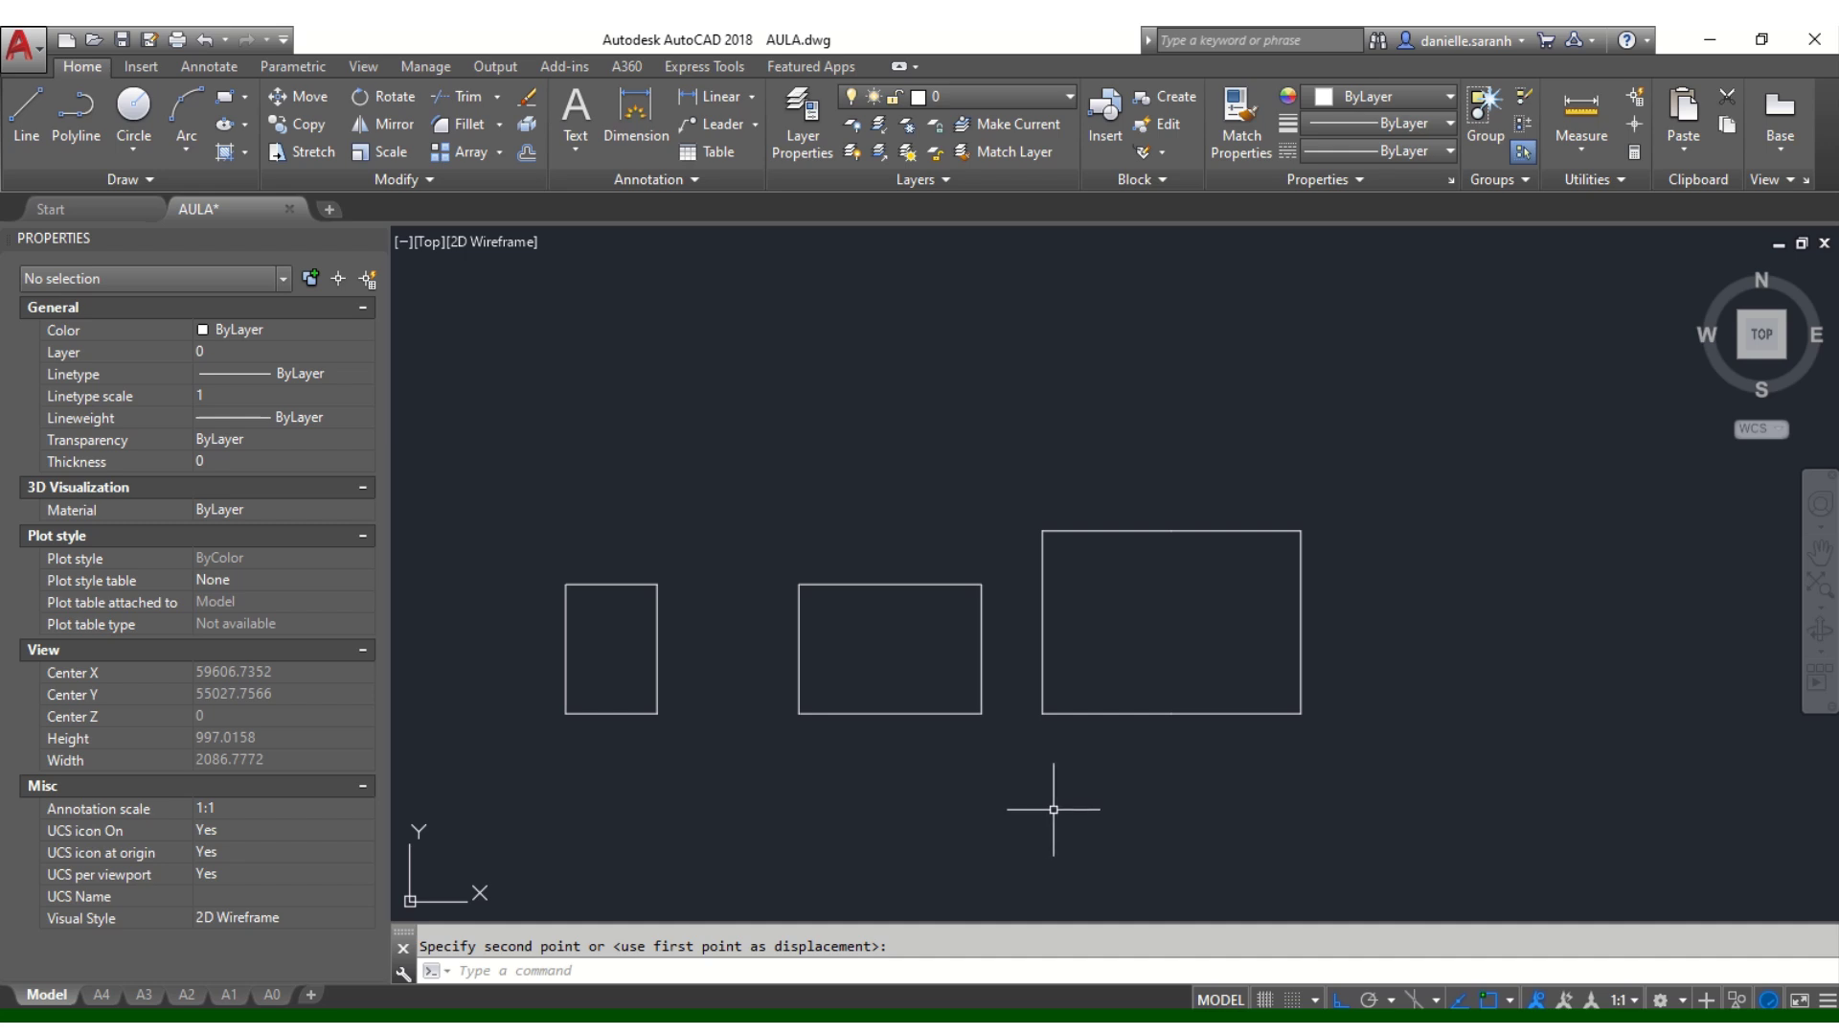
Step: Move the middle sheet slightly left to even out the gaps between the three sheets
key(Return)
click(1000, 748)
click(730, 482)
key(Return)
click(901, 816)
click(872, 814)
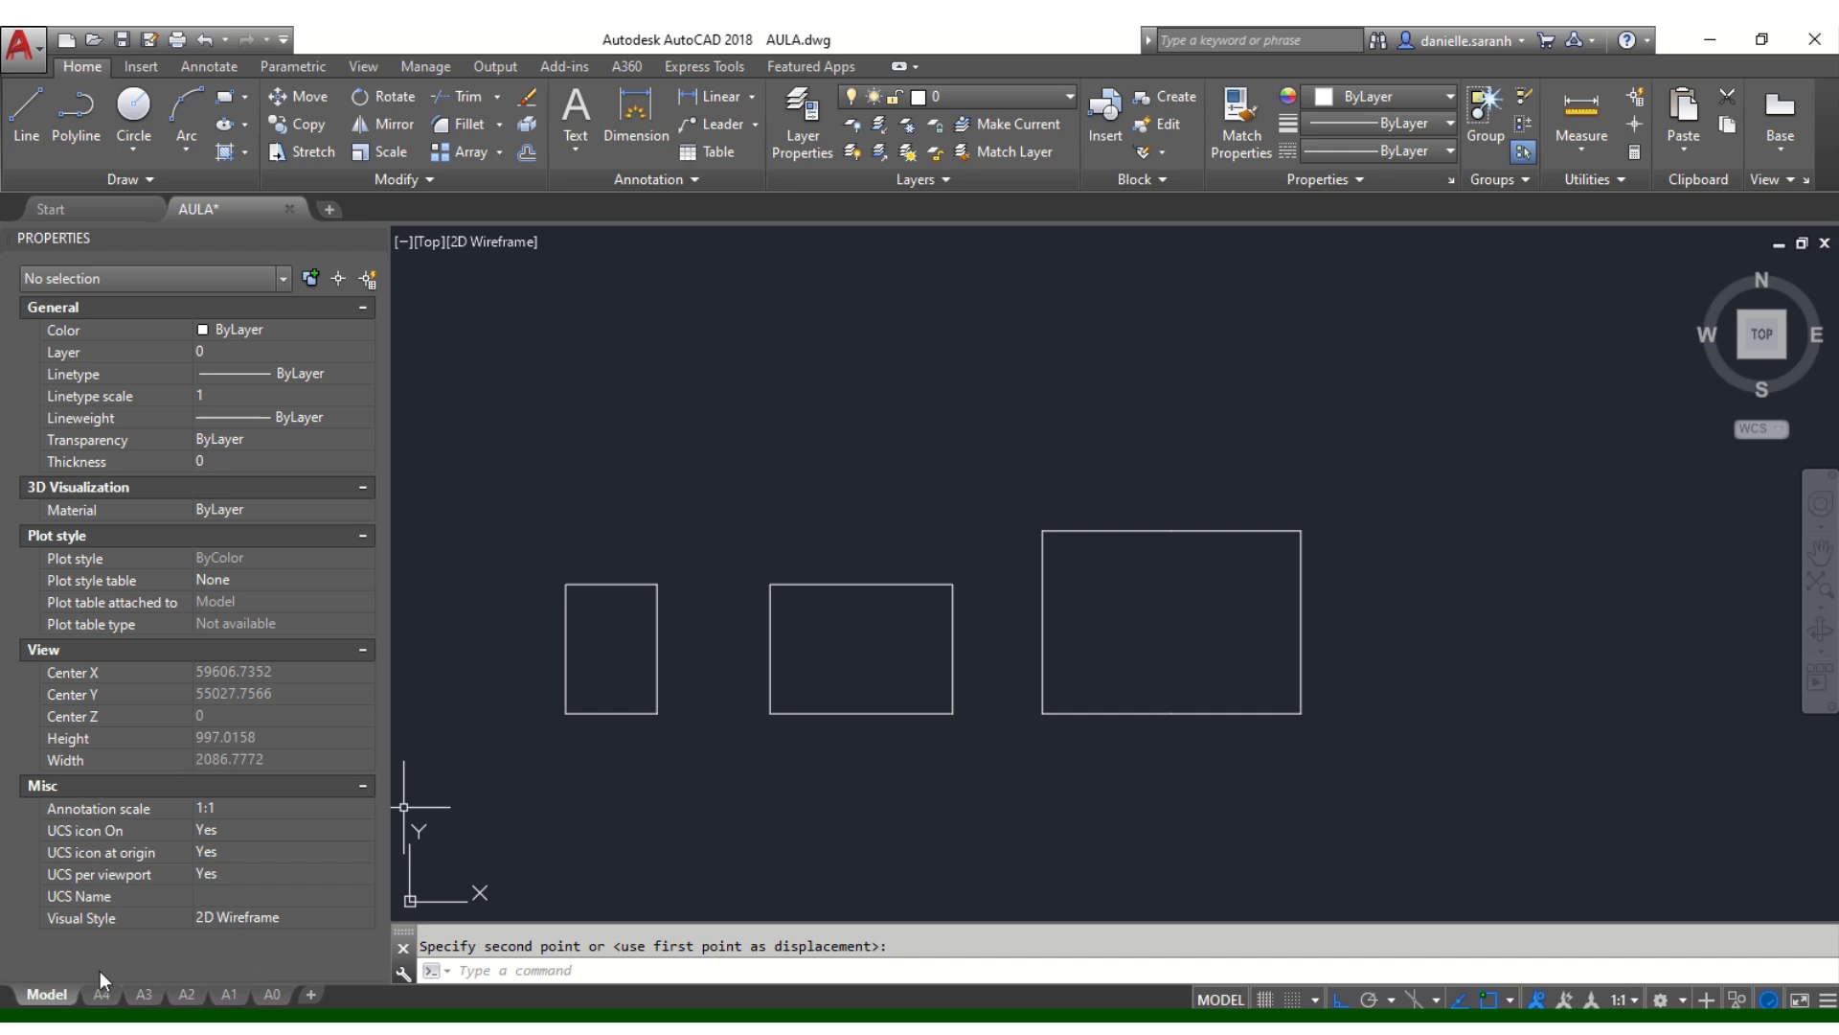
Step: Draw an 841 x 594 landscape rectangle with lines to the right of the third sheet, aligned with its bottom edge
scroll(613, 760, down, 2)
scroll(1099, 727, up, 2)
key(Escape)
text(l)
key(Return)
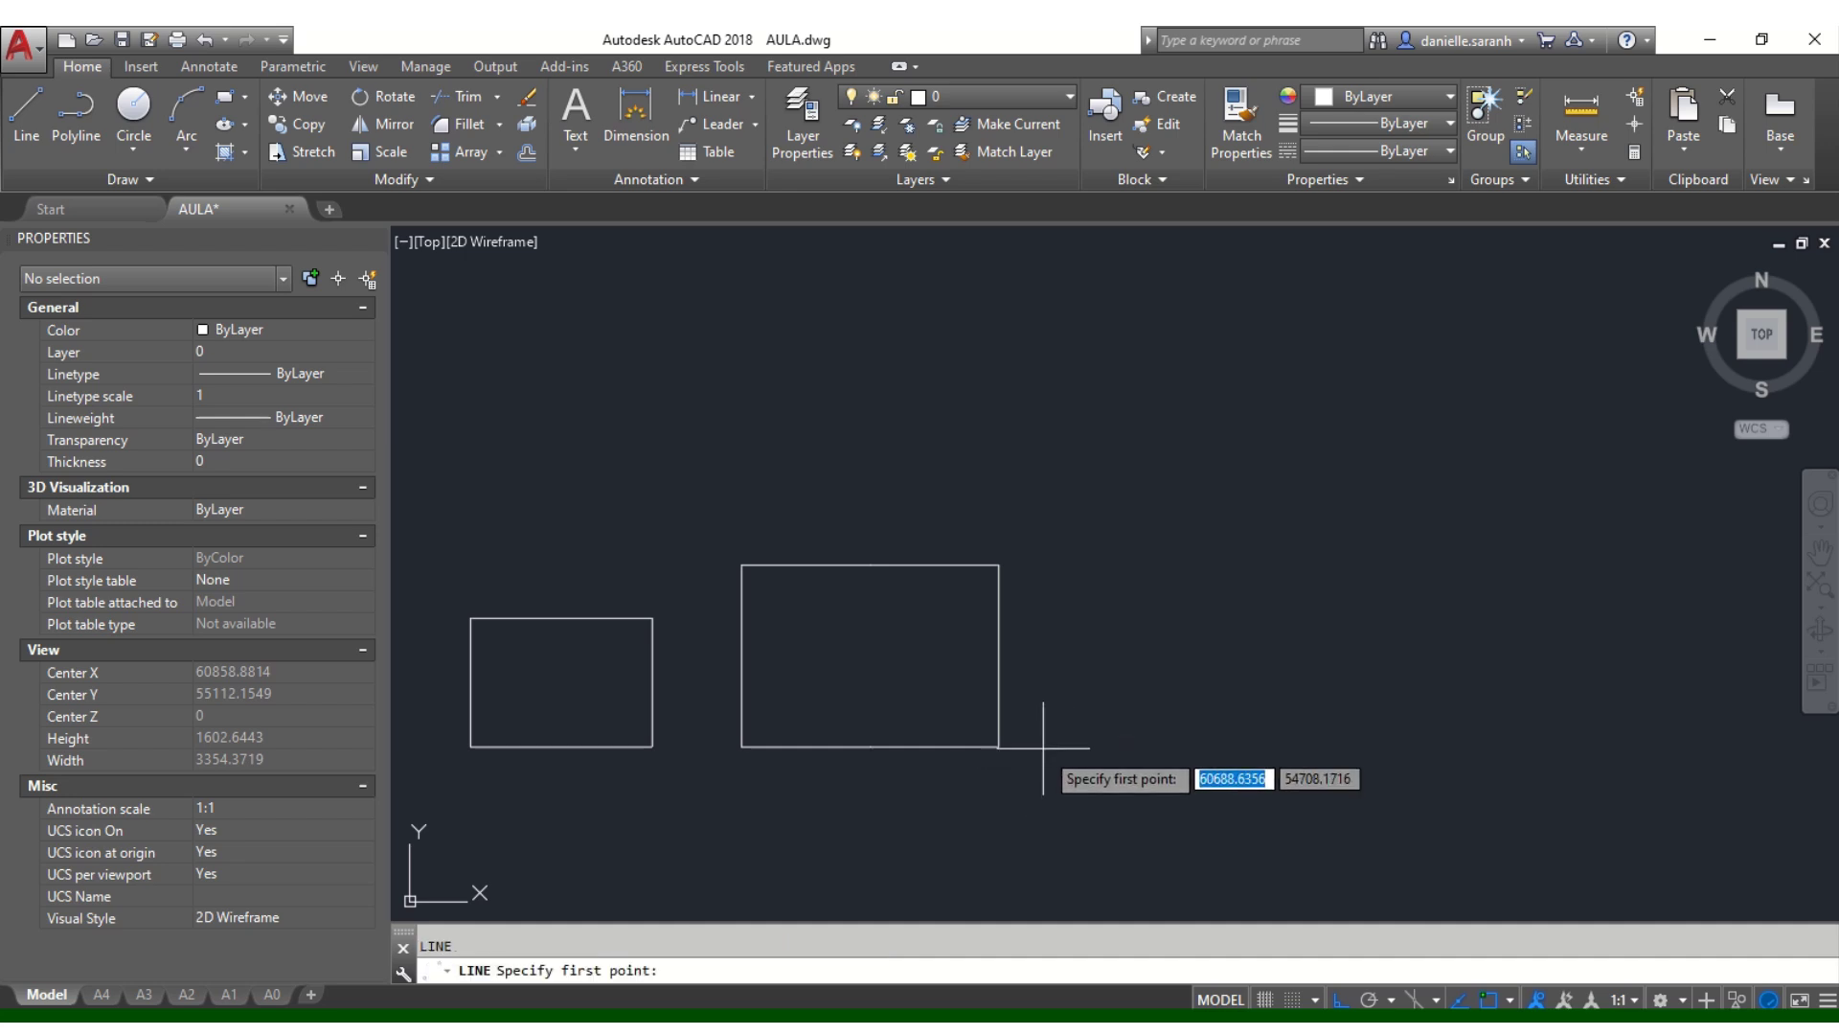
click(1143, 746)
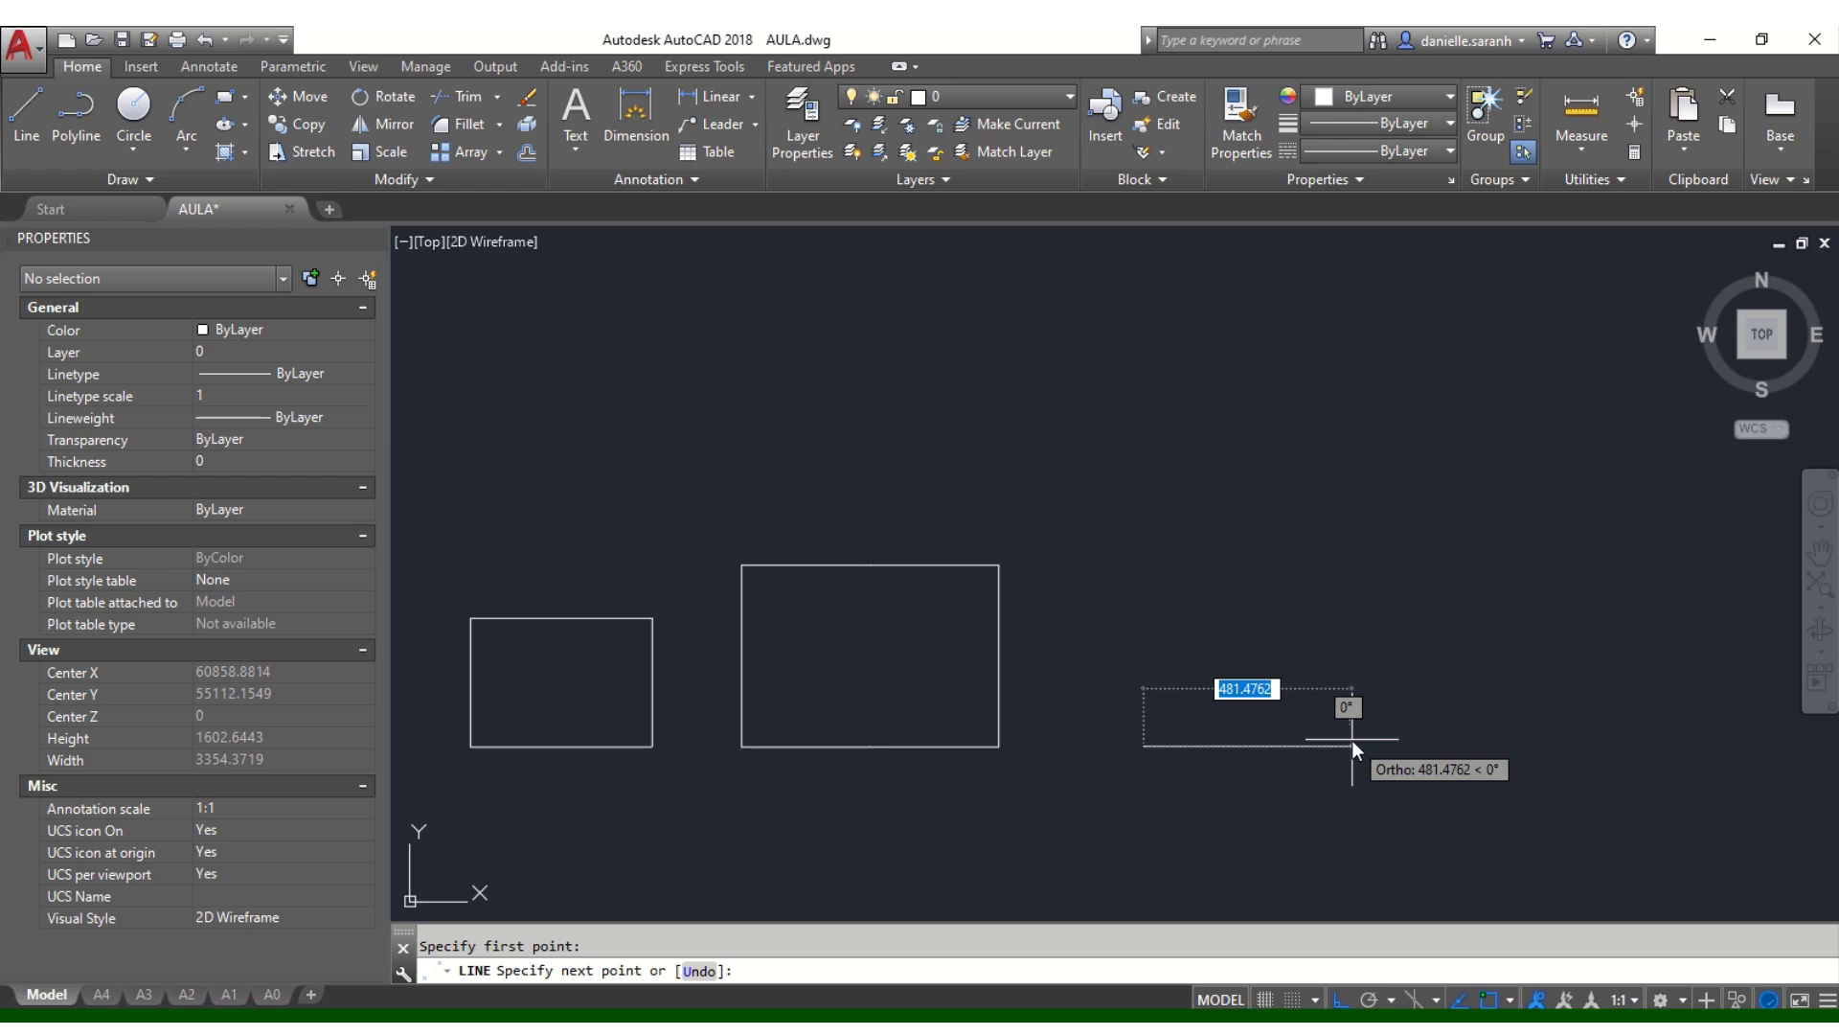
text(841)
key(Return)
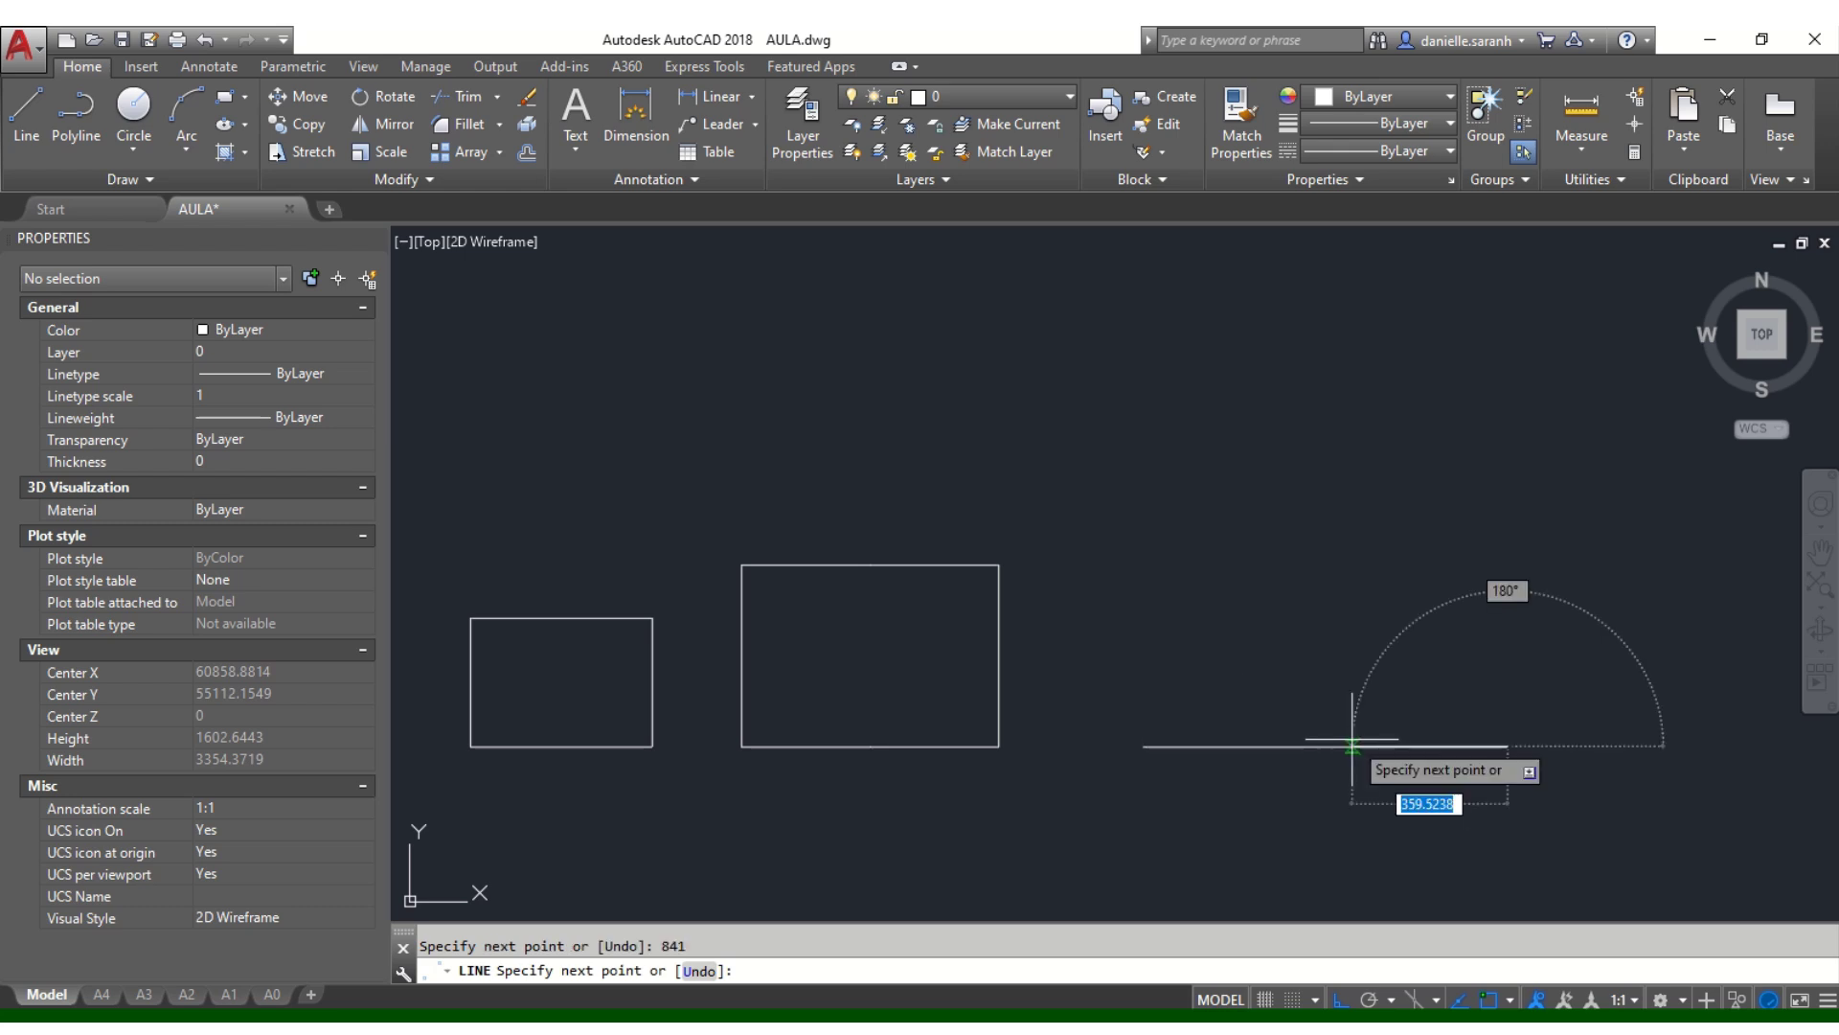
text(594)
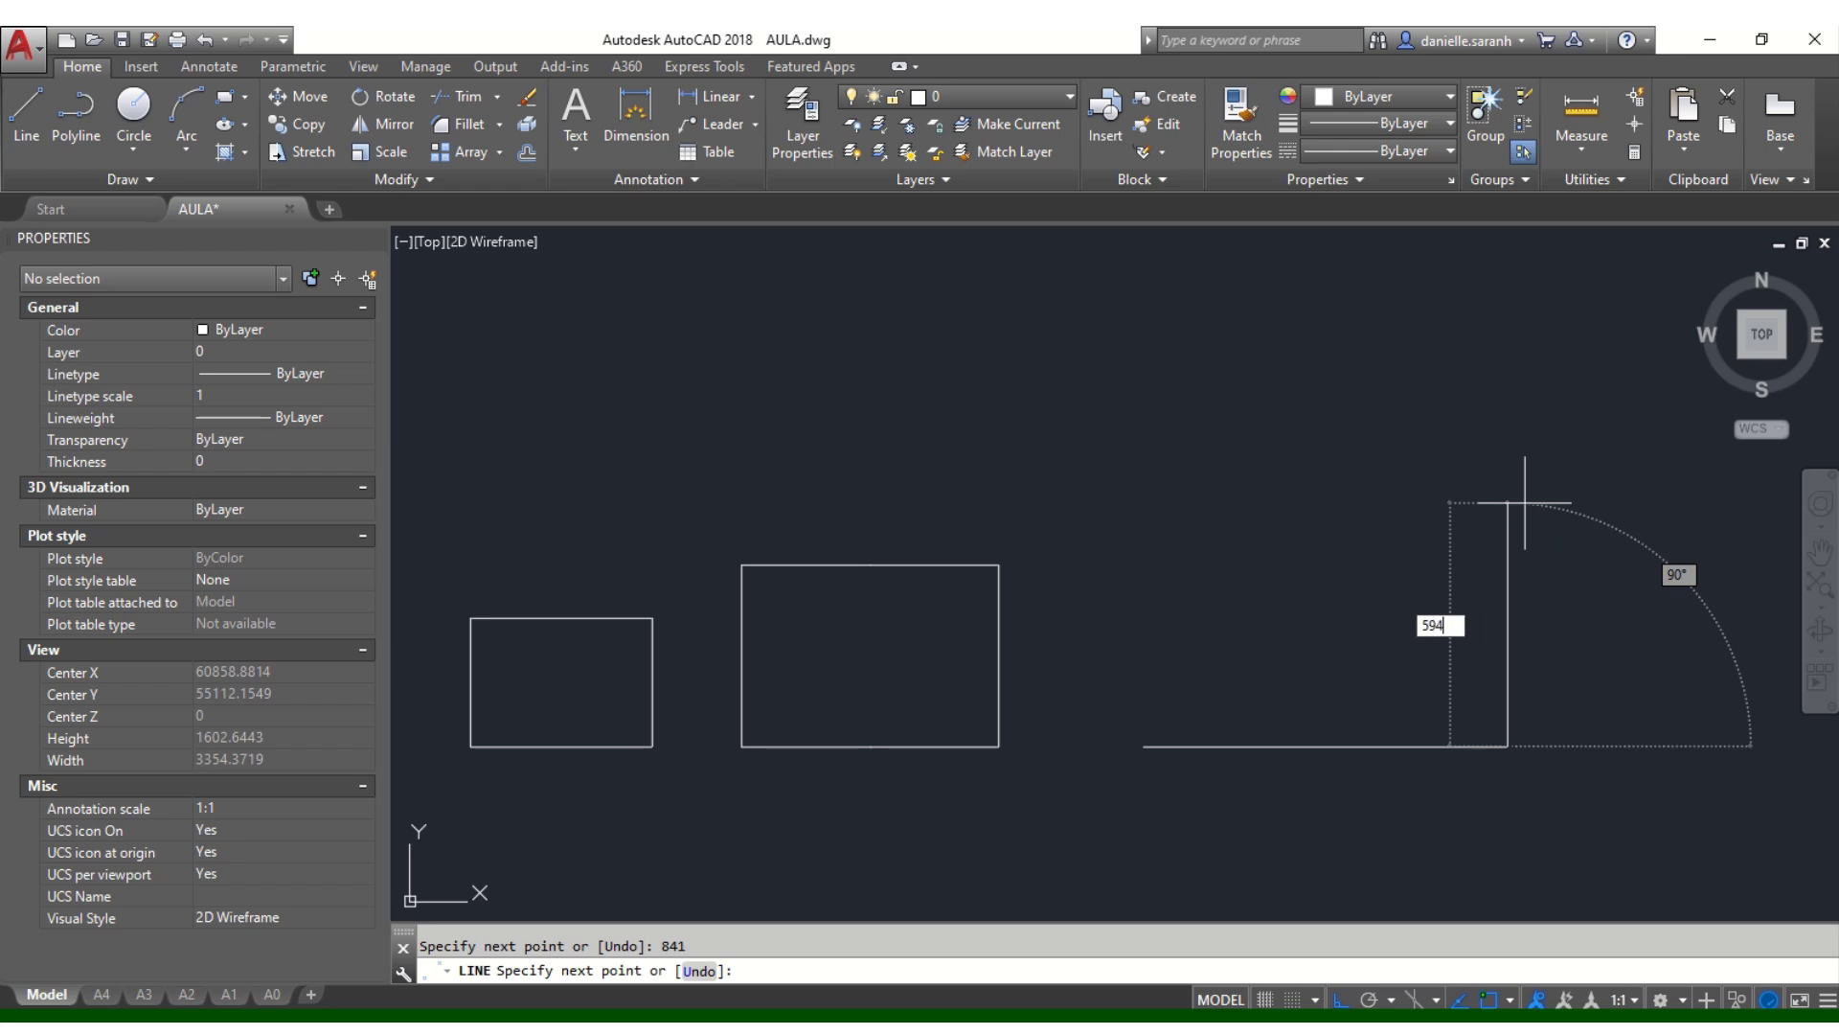
key(Return)
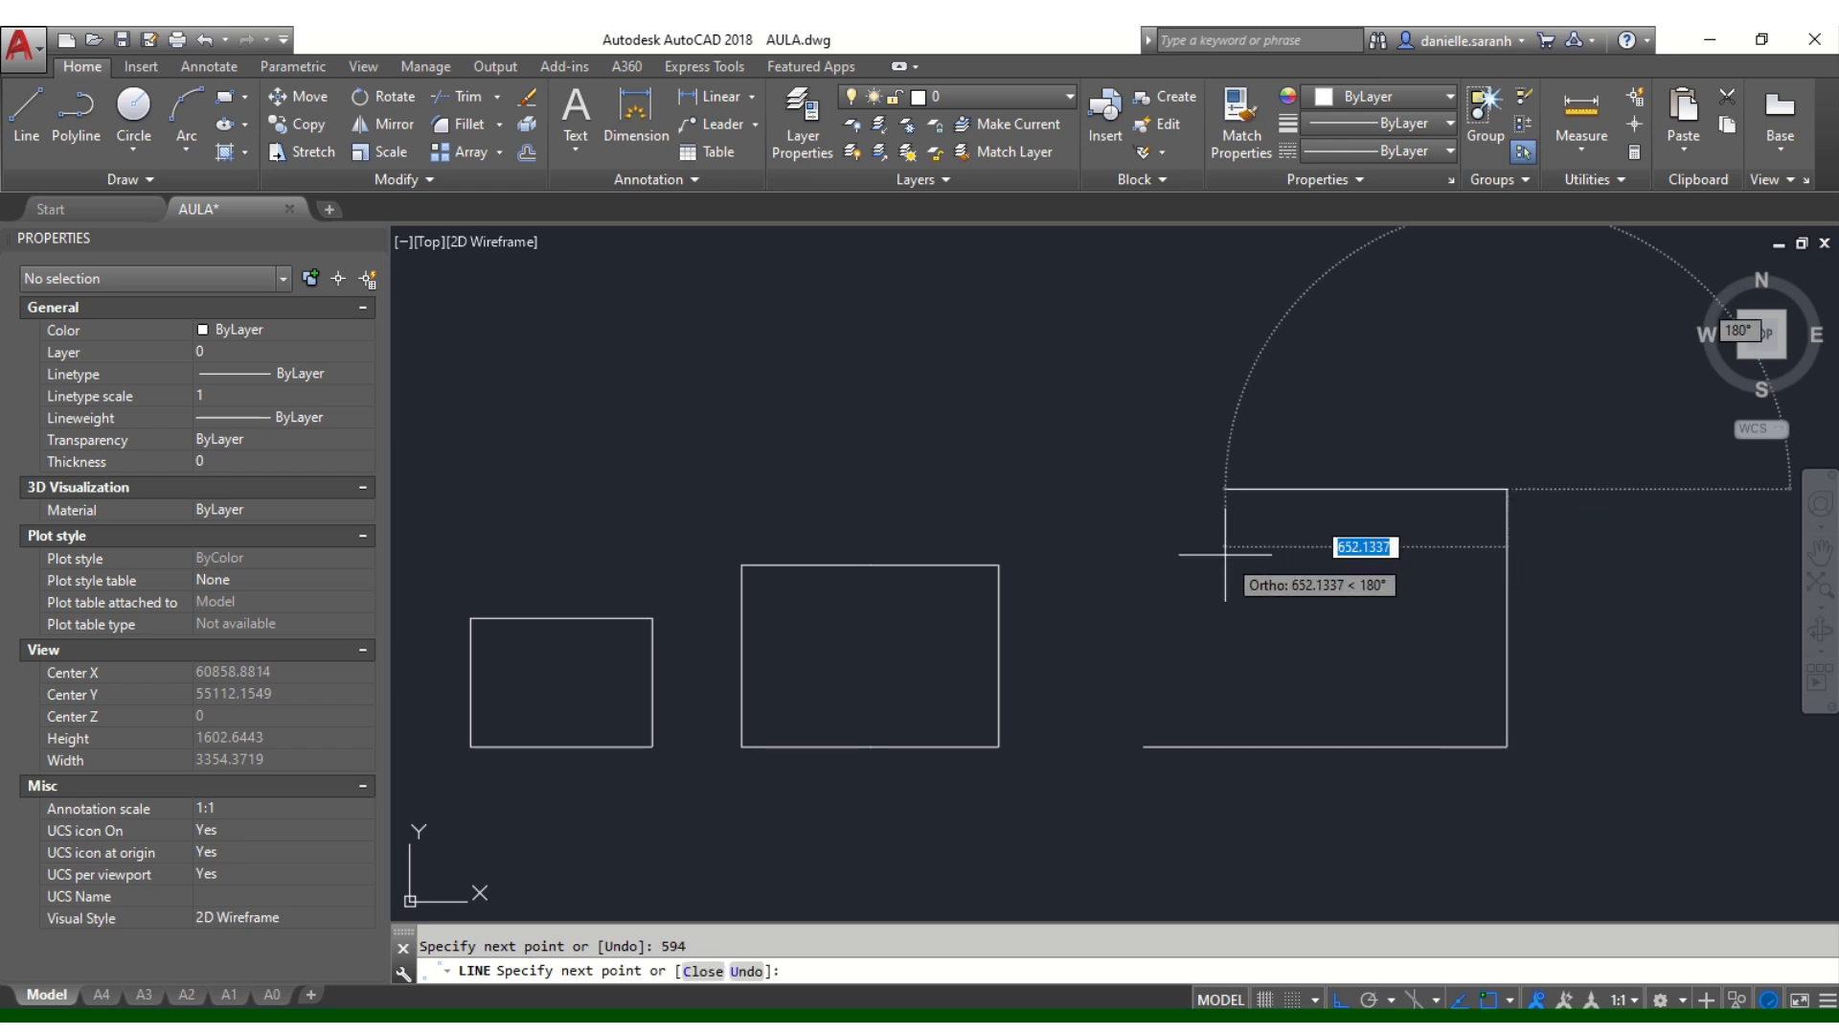
text(841)
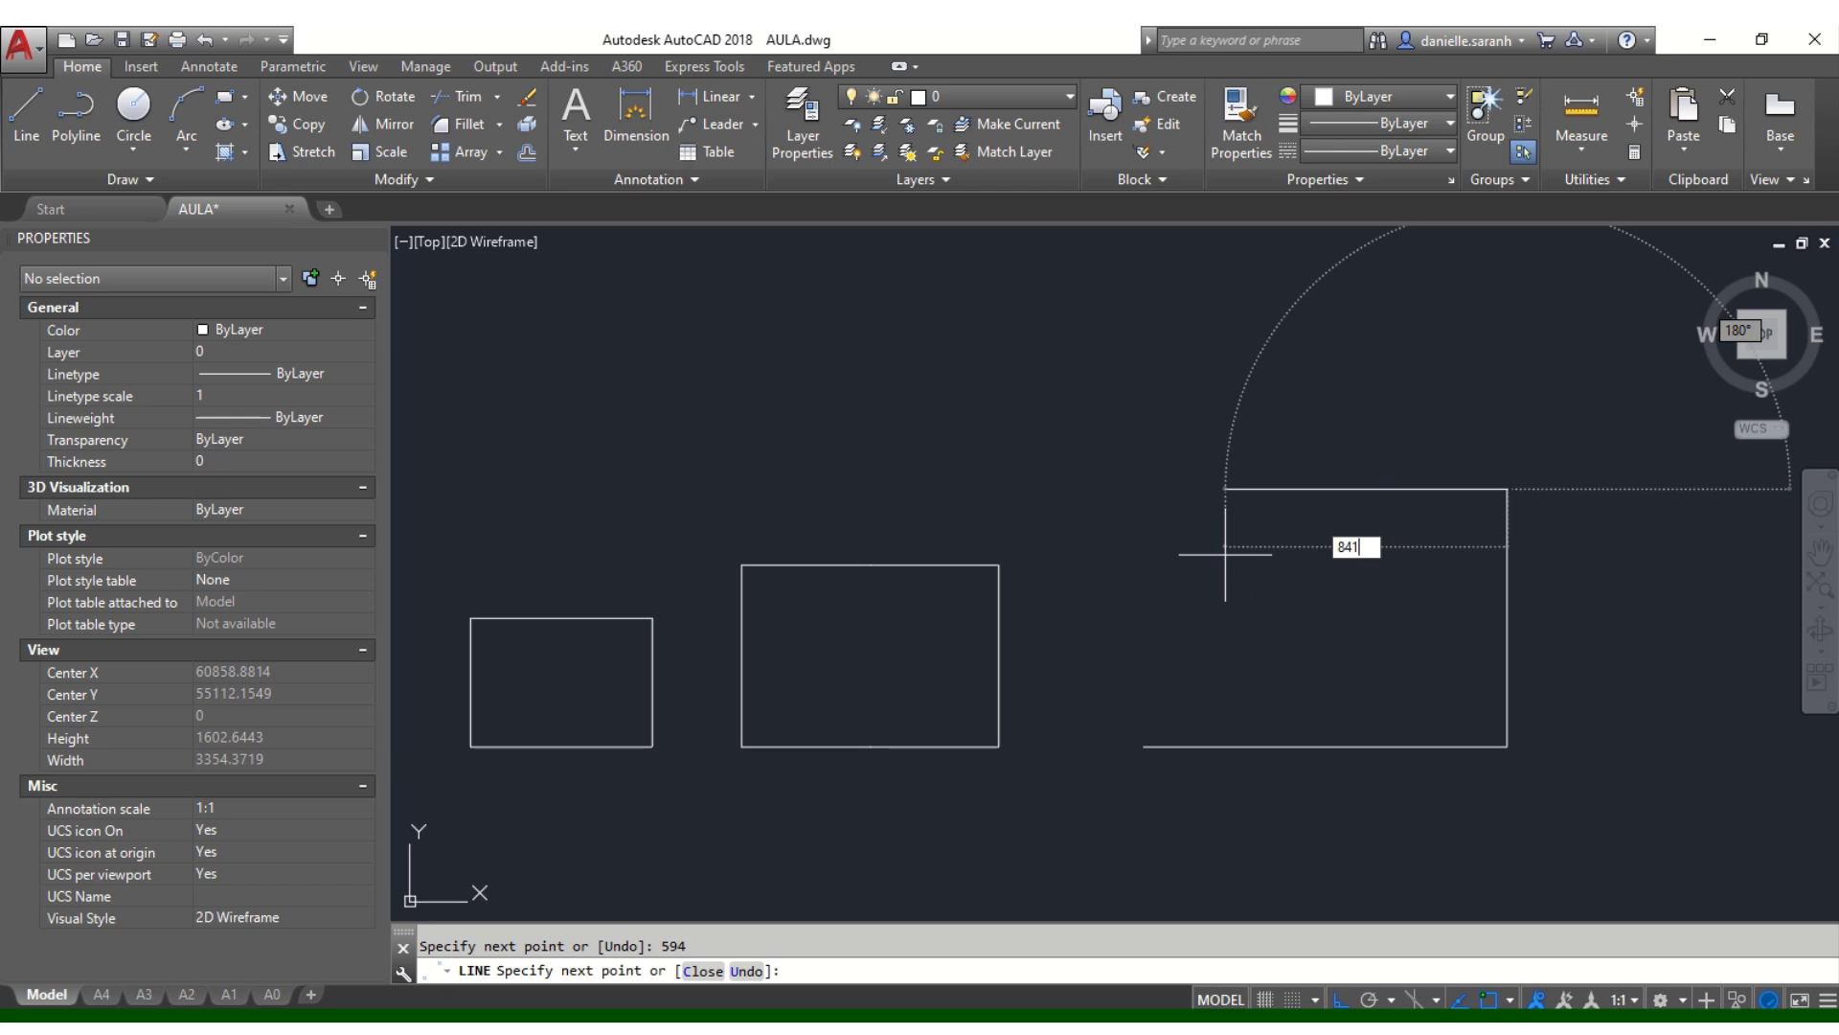
key(Return)
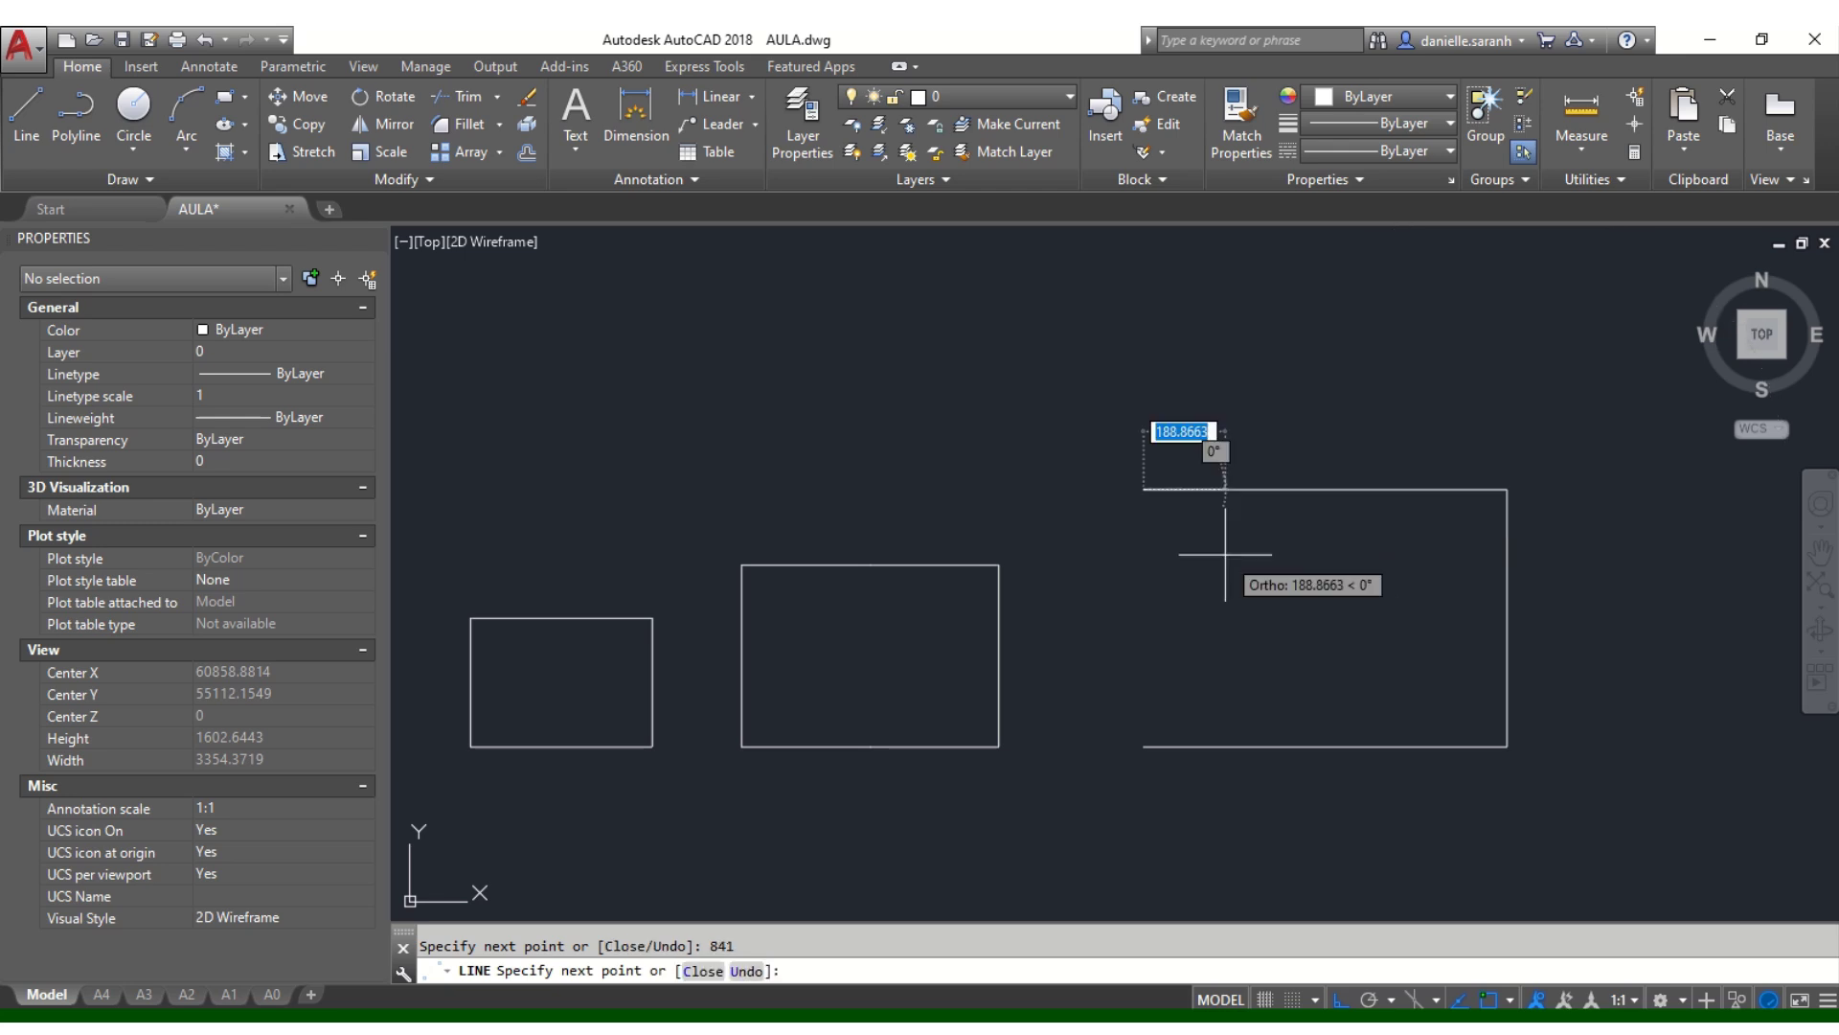
click(1143, 745)
key(Return)
Step: Draw a 1189 x 841 landscape rectangle with lines to the right of the fourth sheet, aligned with its bottom edge
scroll(752, 656, down, 4)
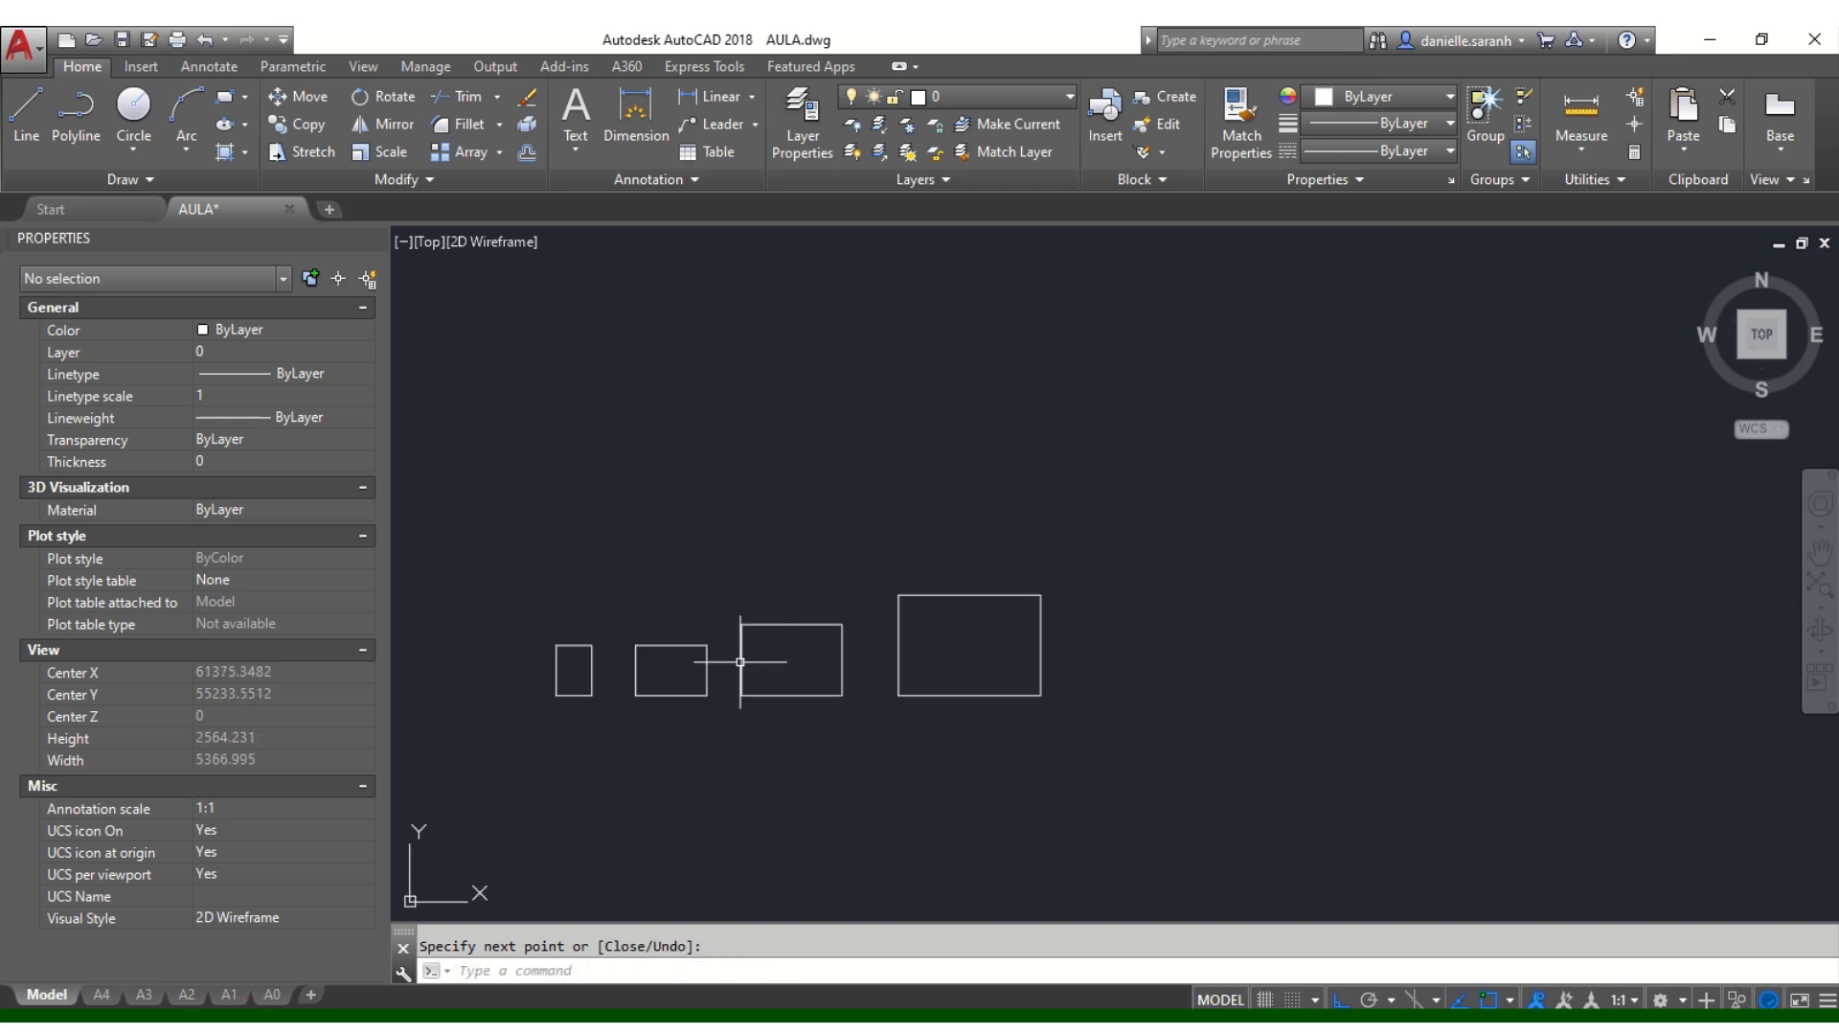
scroll(825, 653, up, 2)
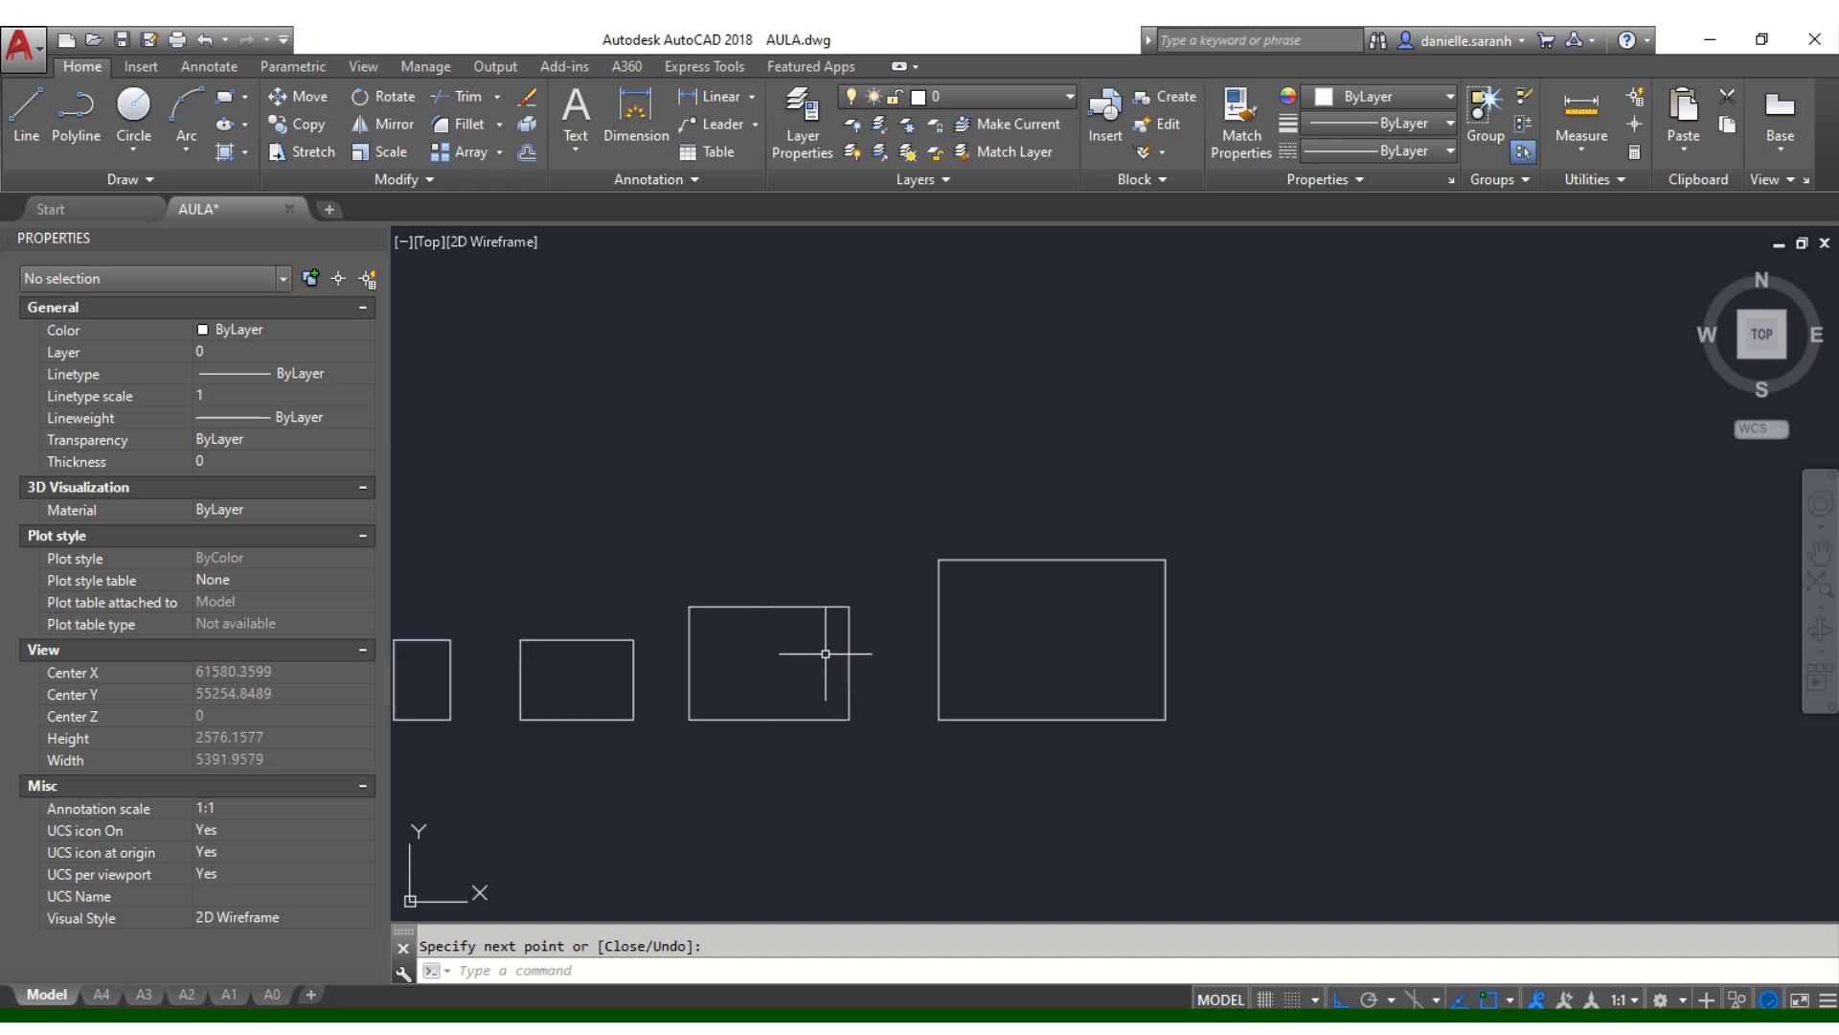
key(Return)
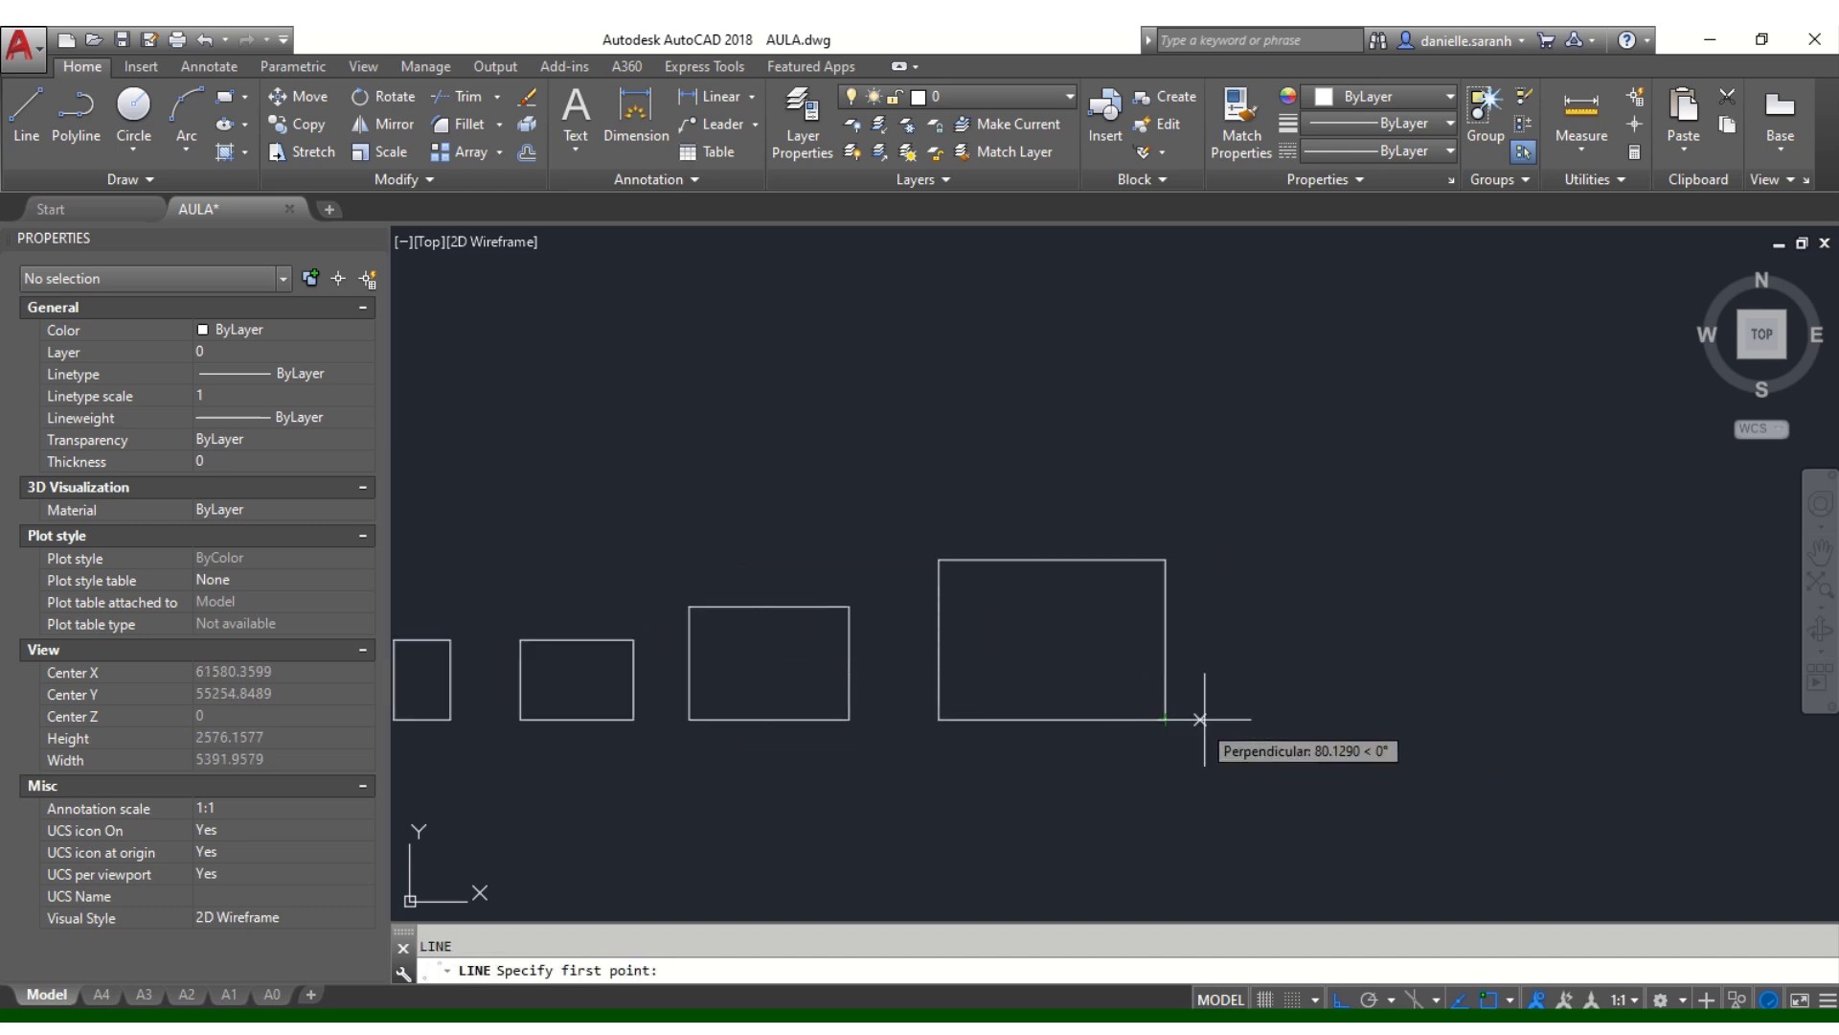
click(1239, 718)
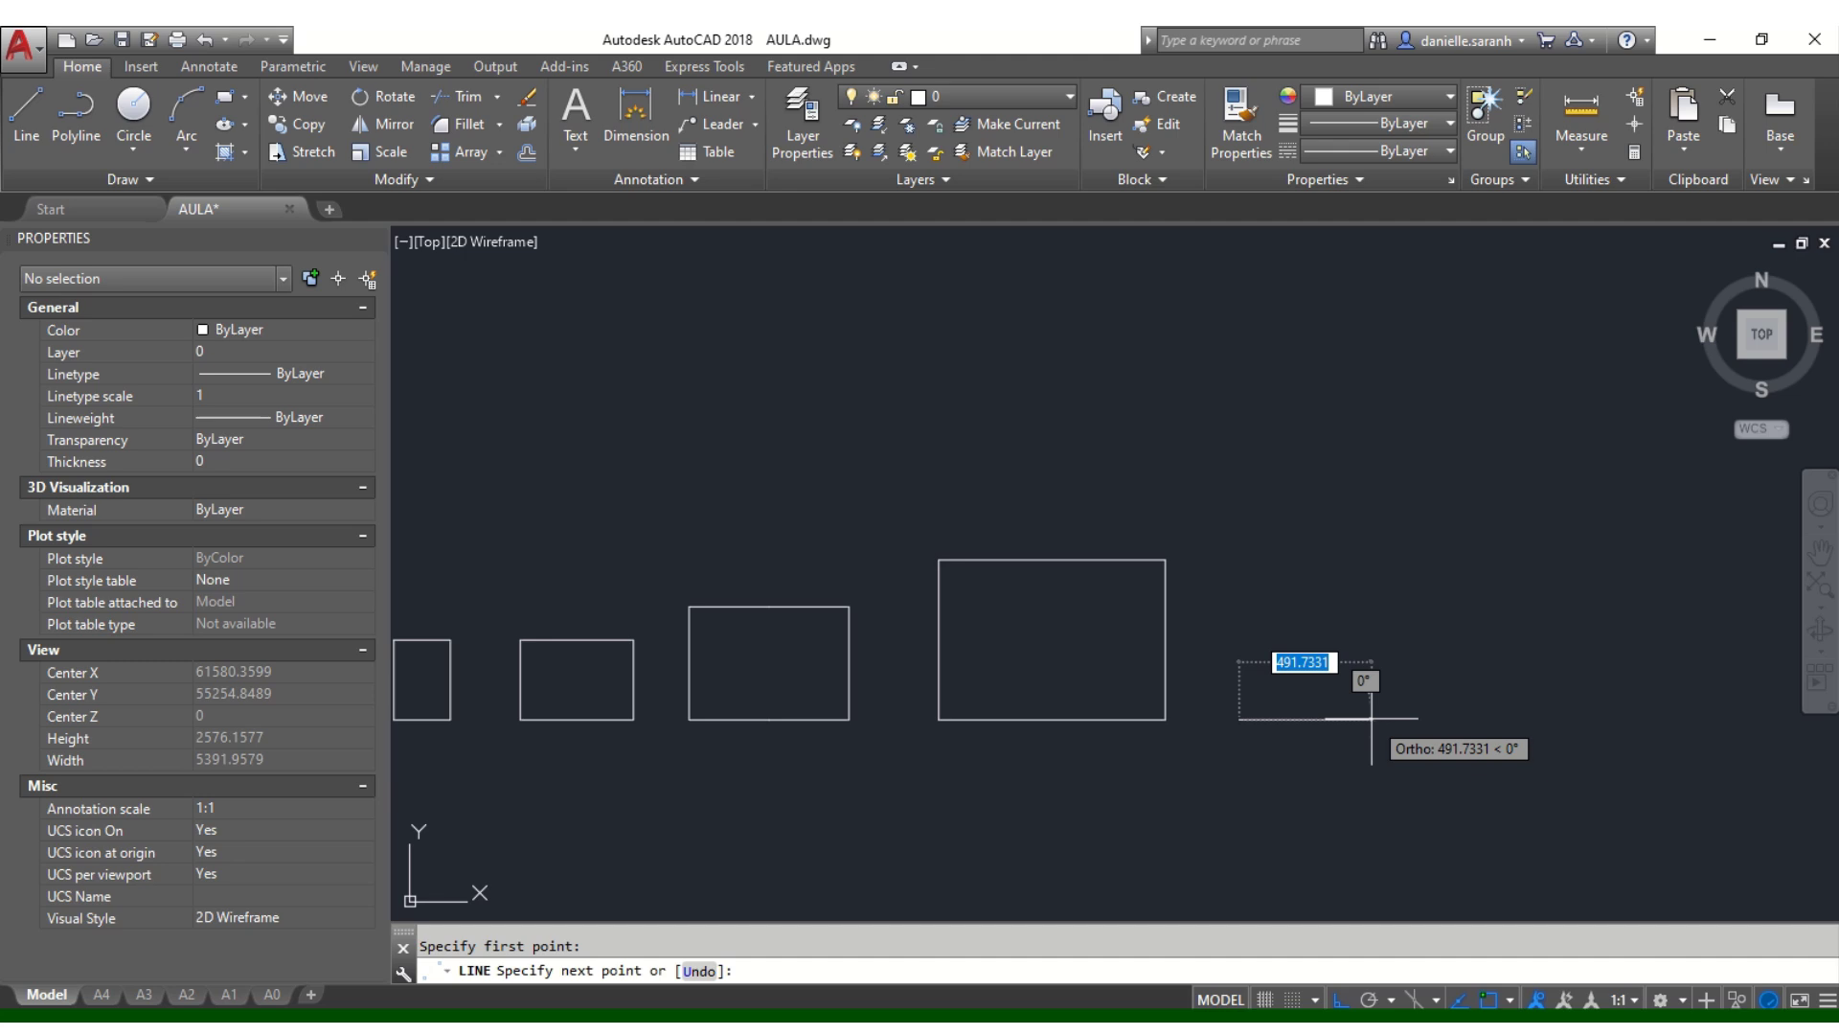
text(1189)
key(Return)
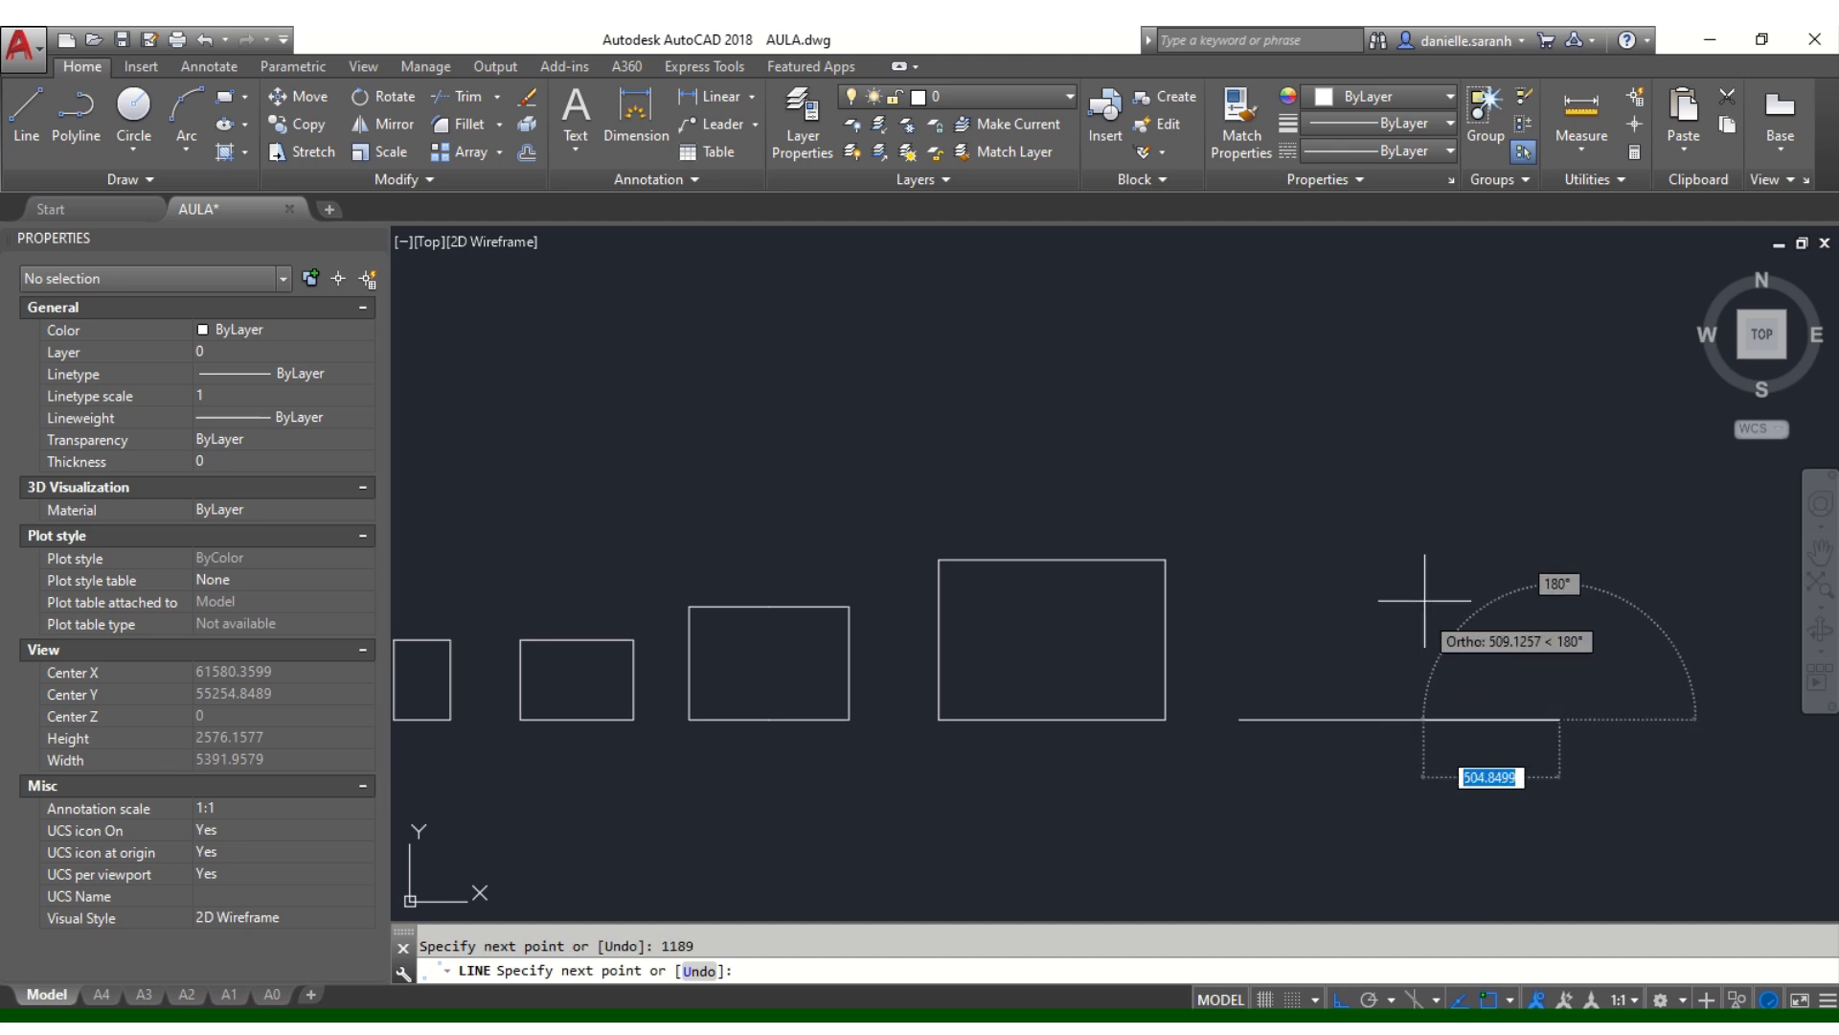
text(841)
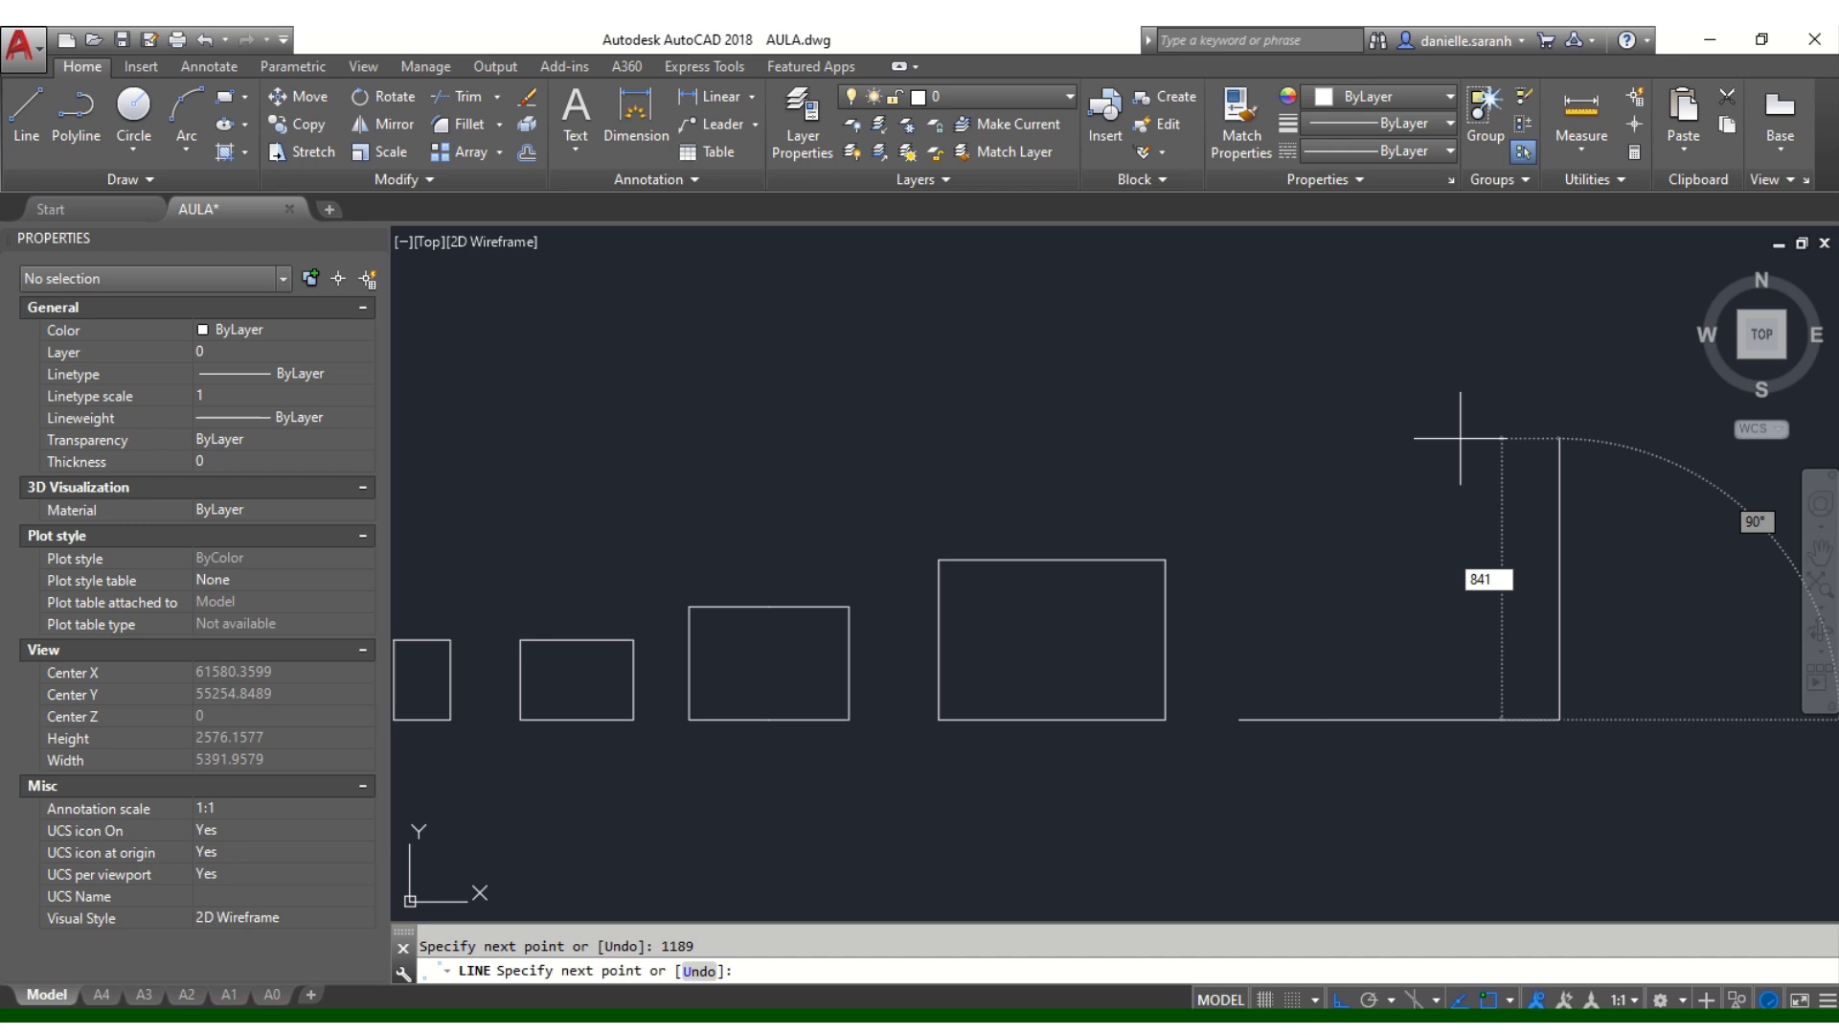
key(Return)
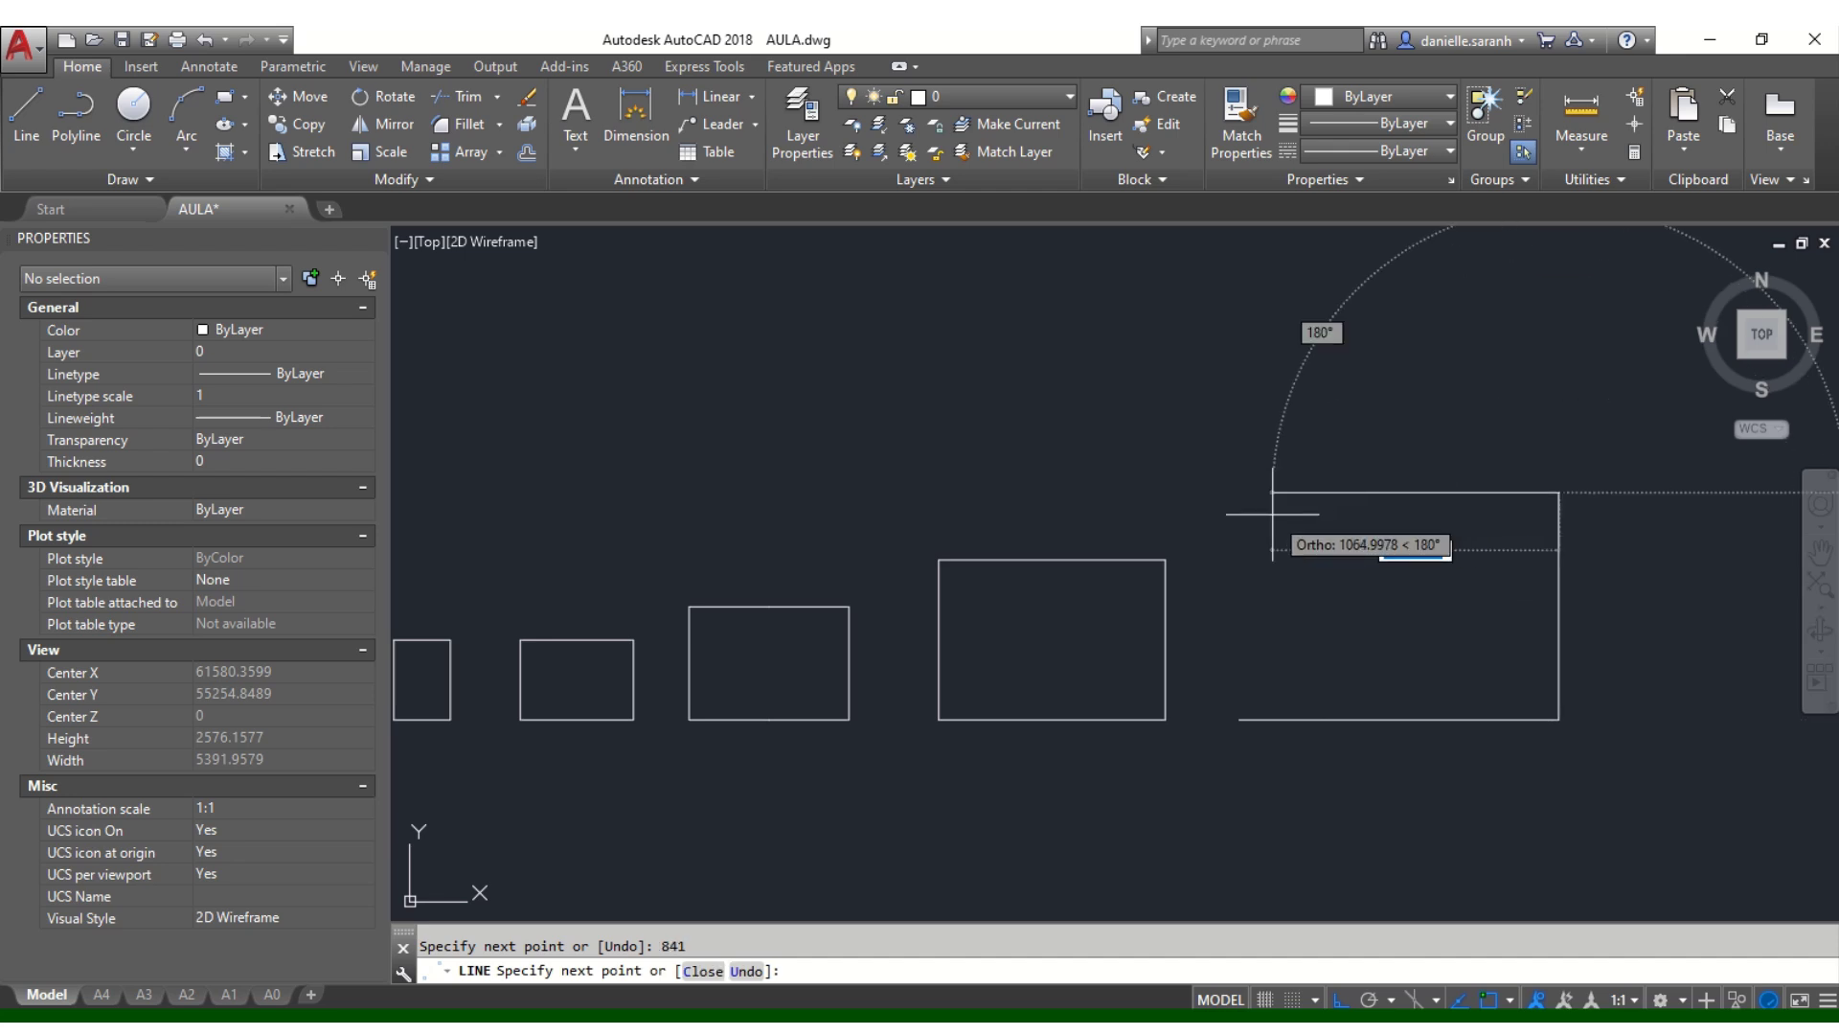
text(1189)
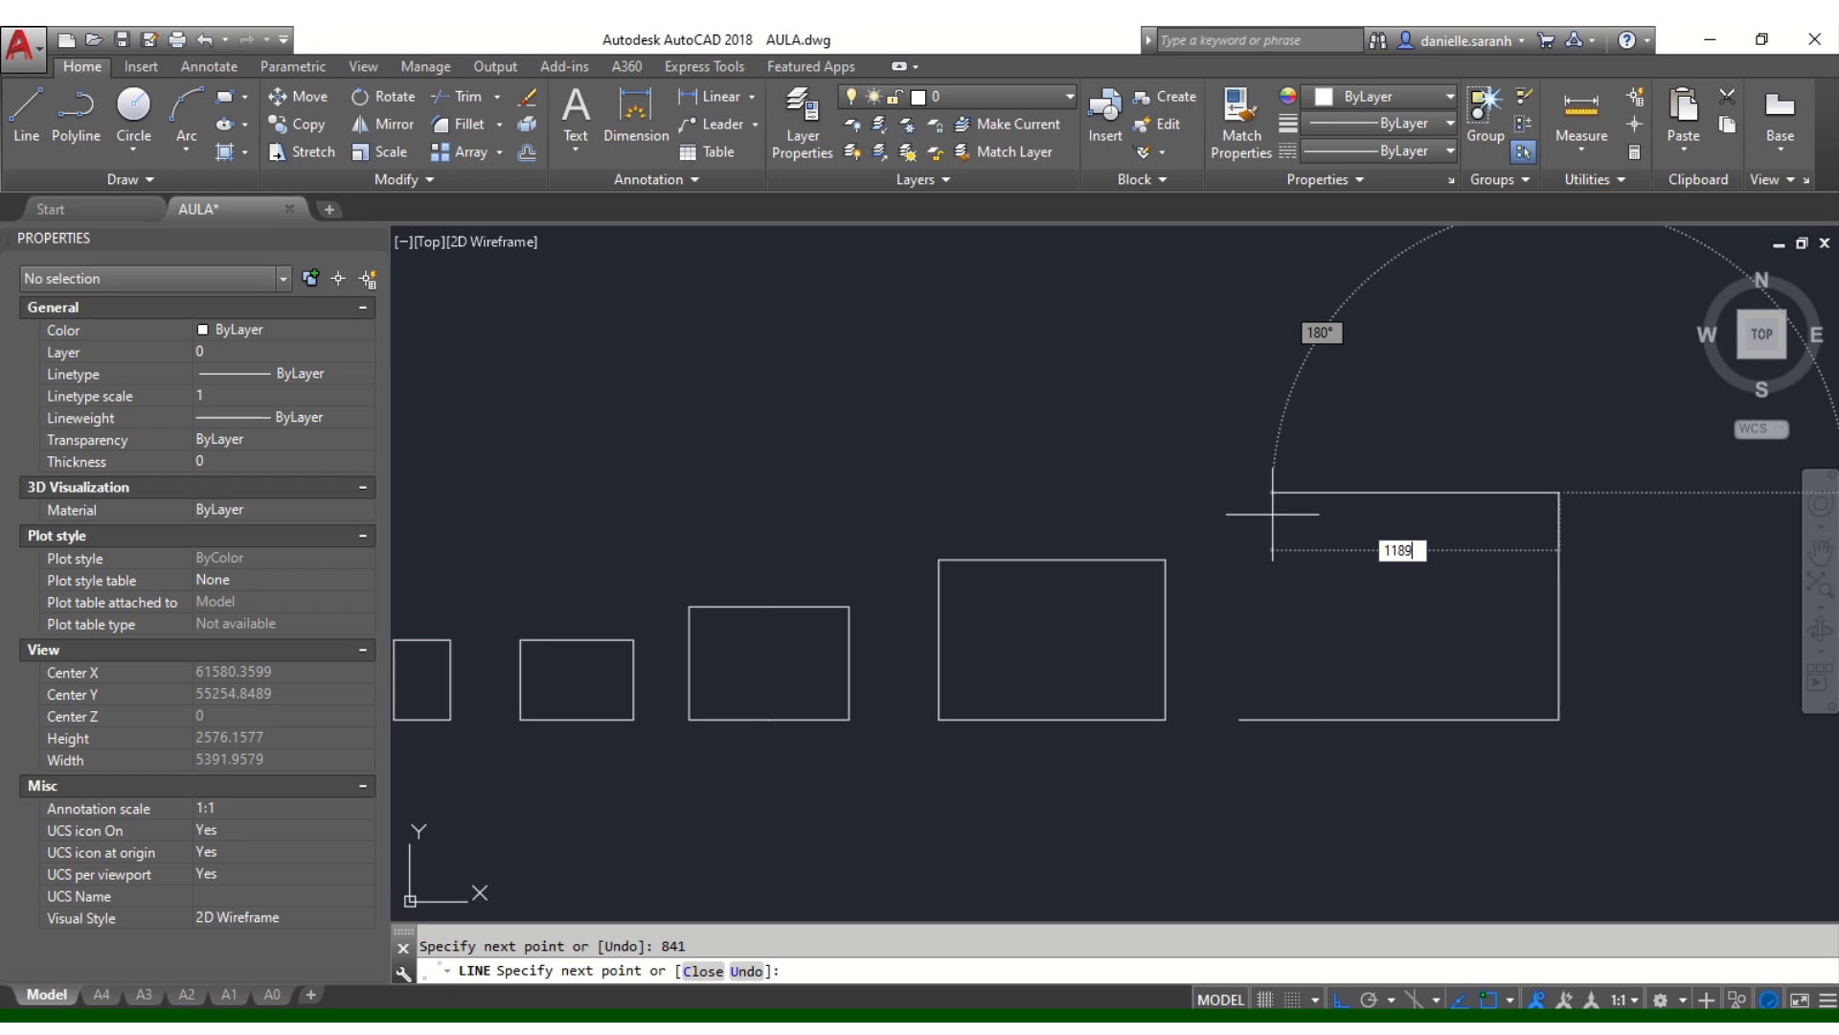
key(Return)
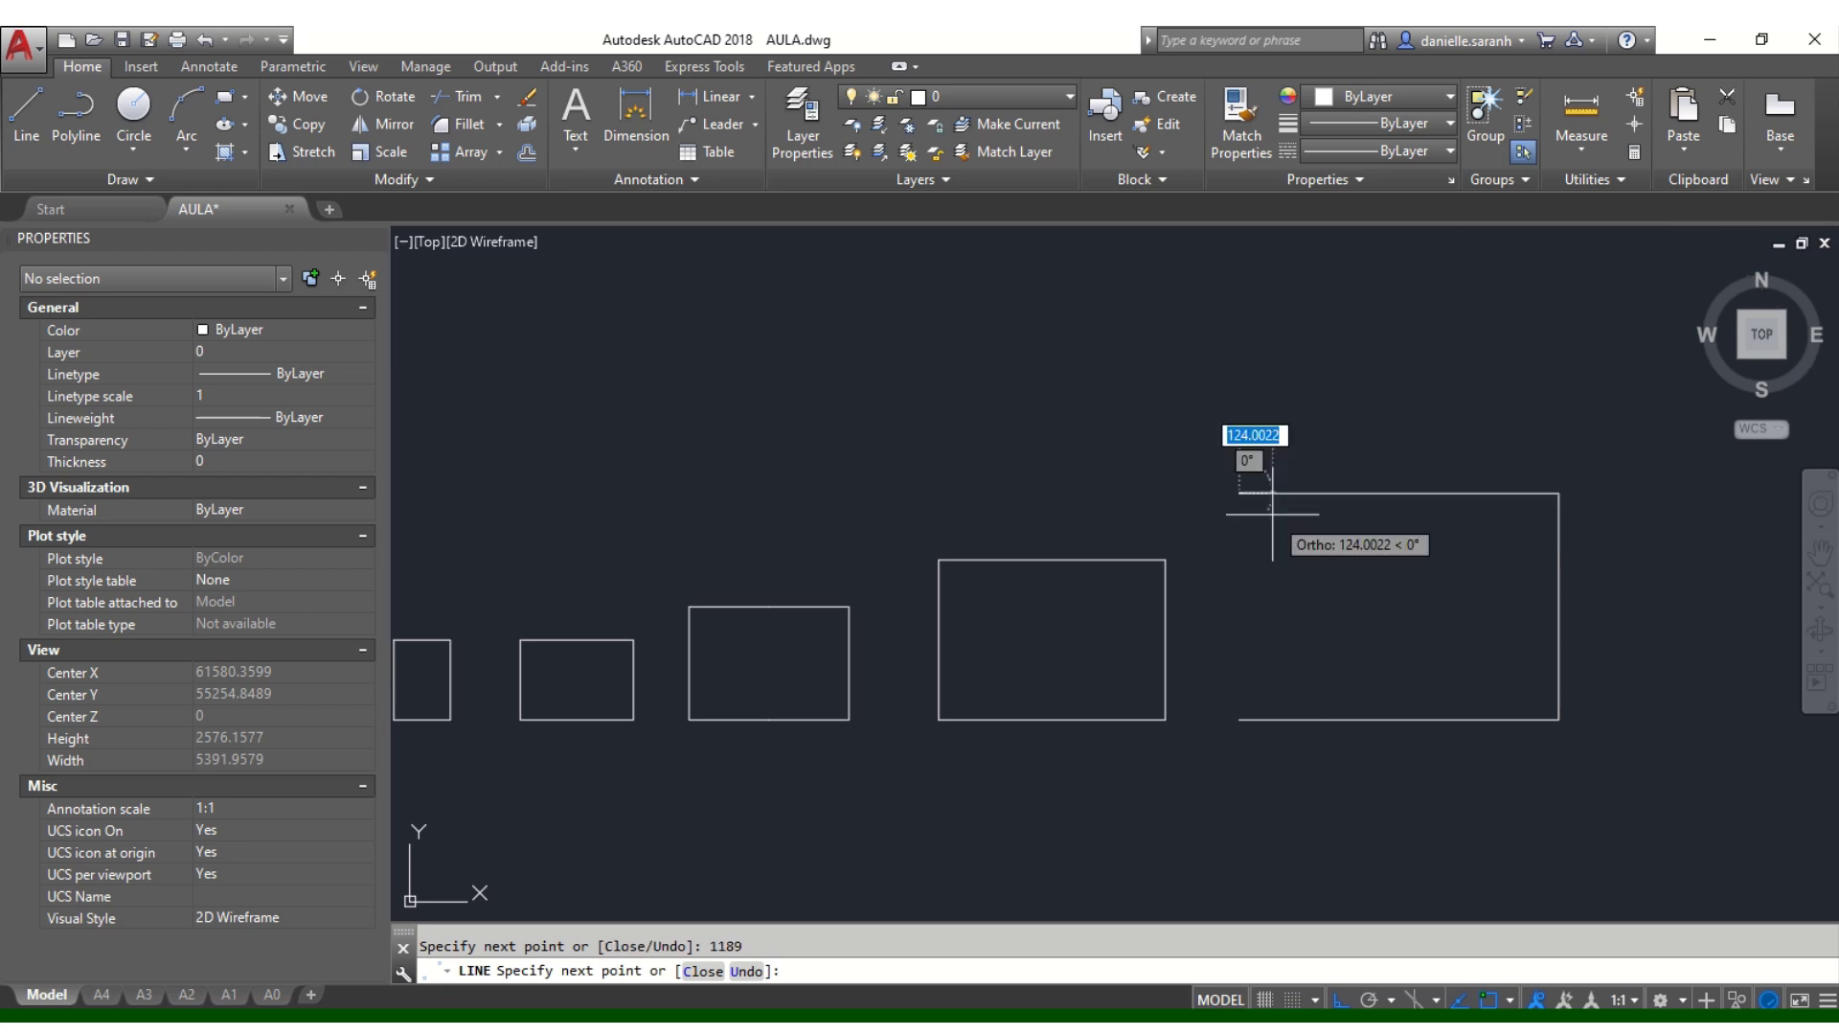
click(1240, 718)
key(Return)
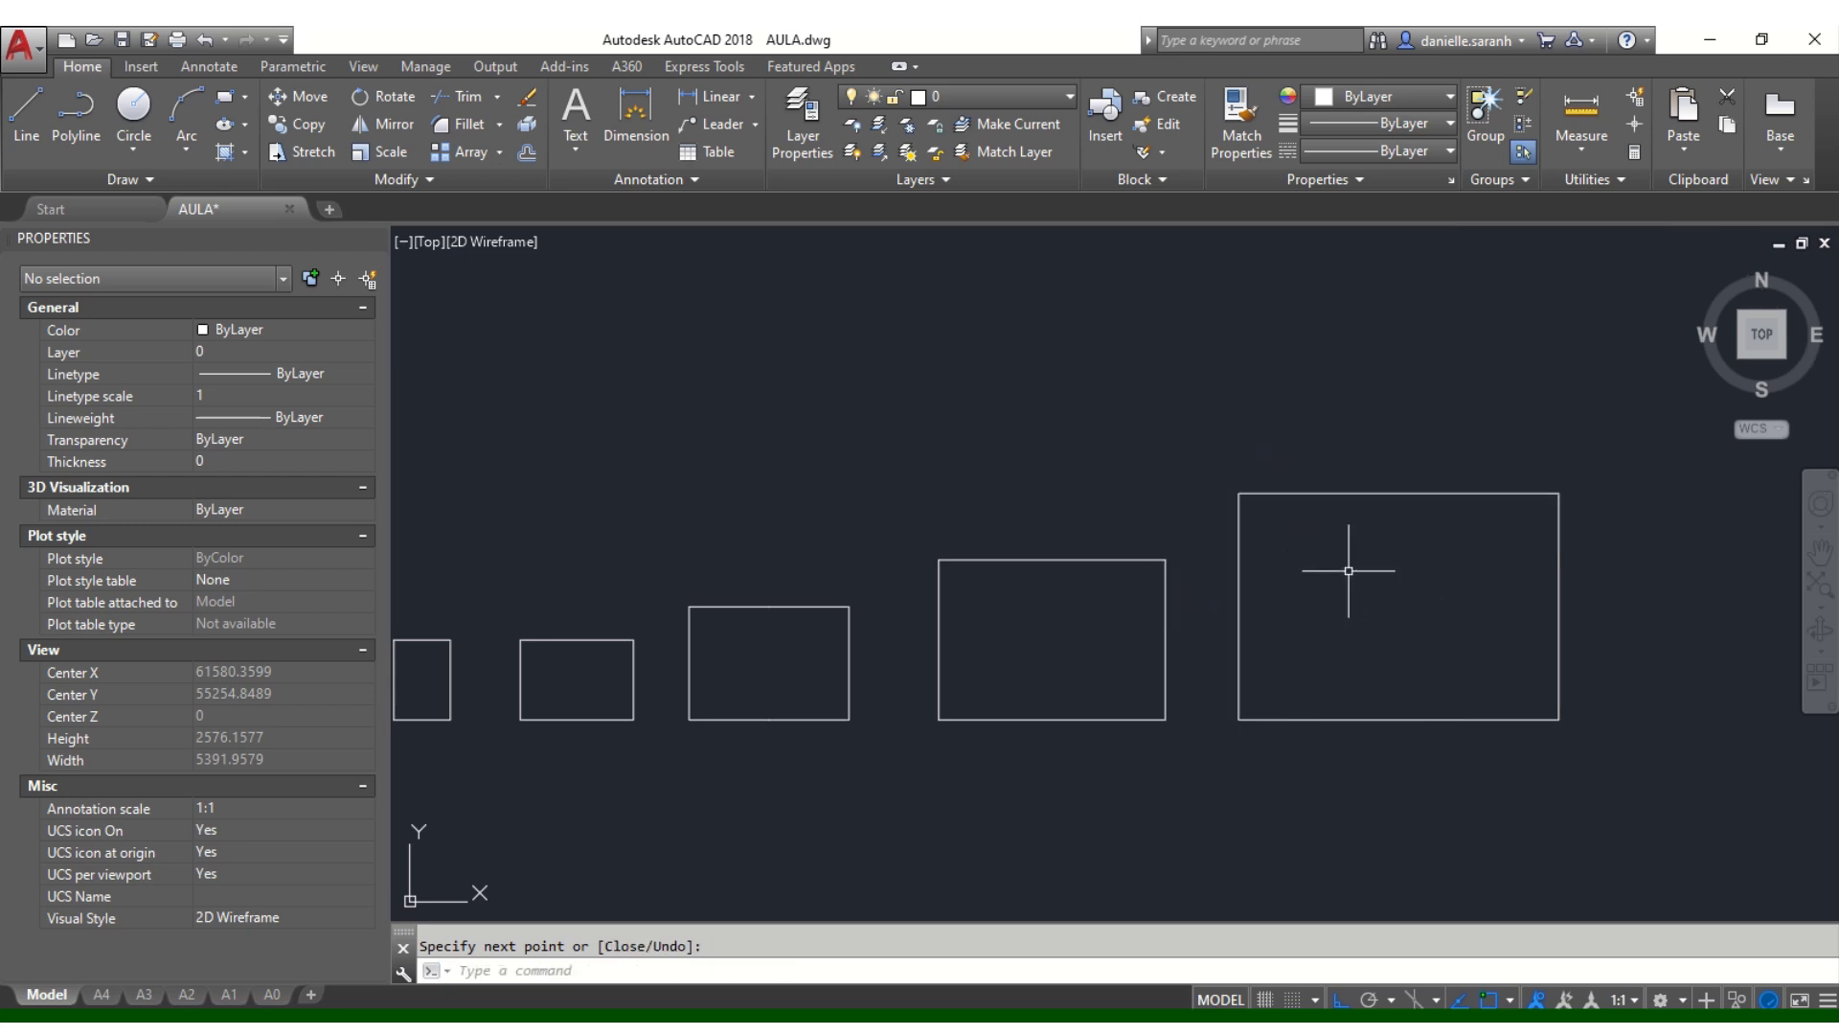
Step: Offset the left edge of each of the three smallest sheets 25 units inward to create the binding margins
scroll(1370, 546, down, 2)
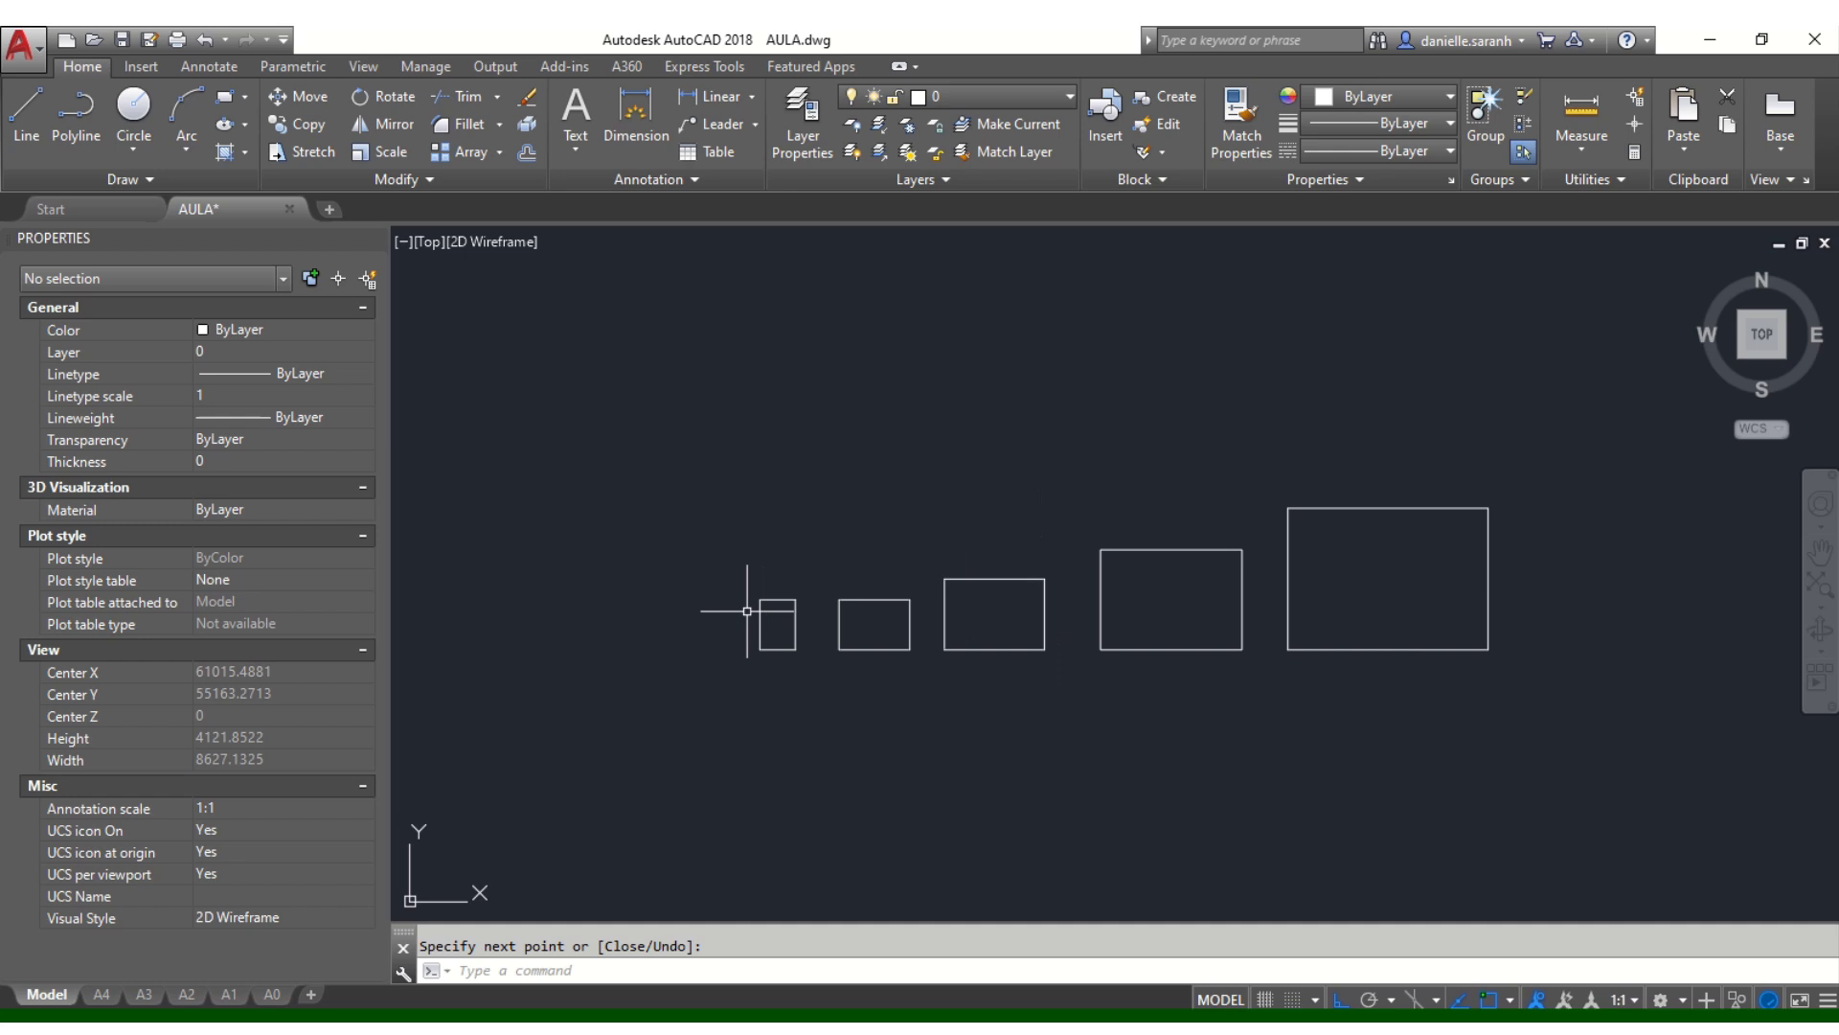
scroll(751, 661, up, 4)
scroll(723, 655, down, 2)
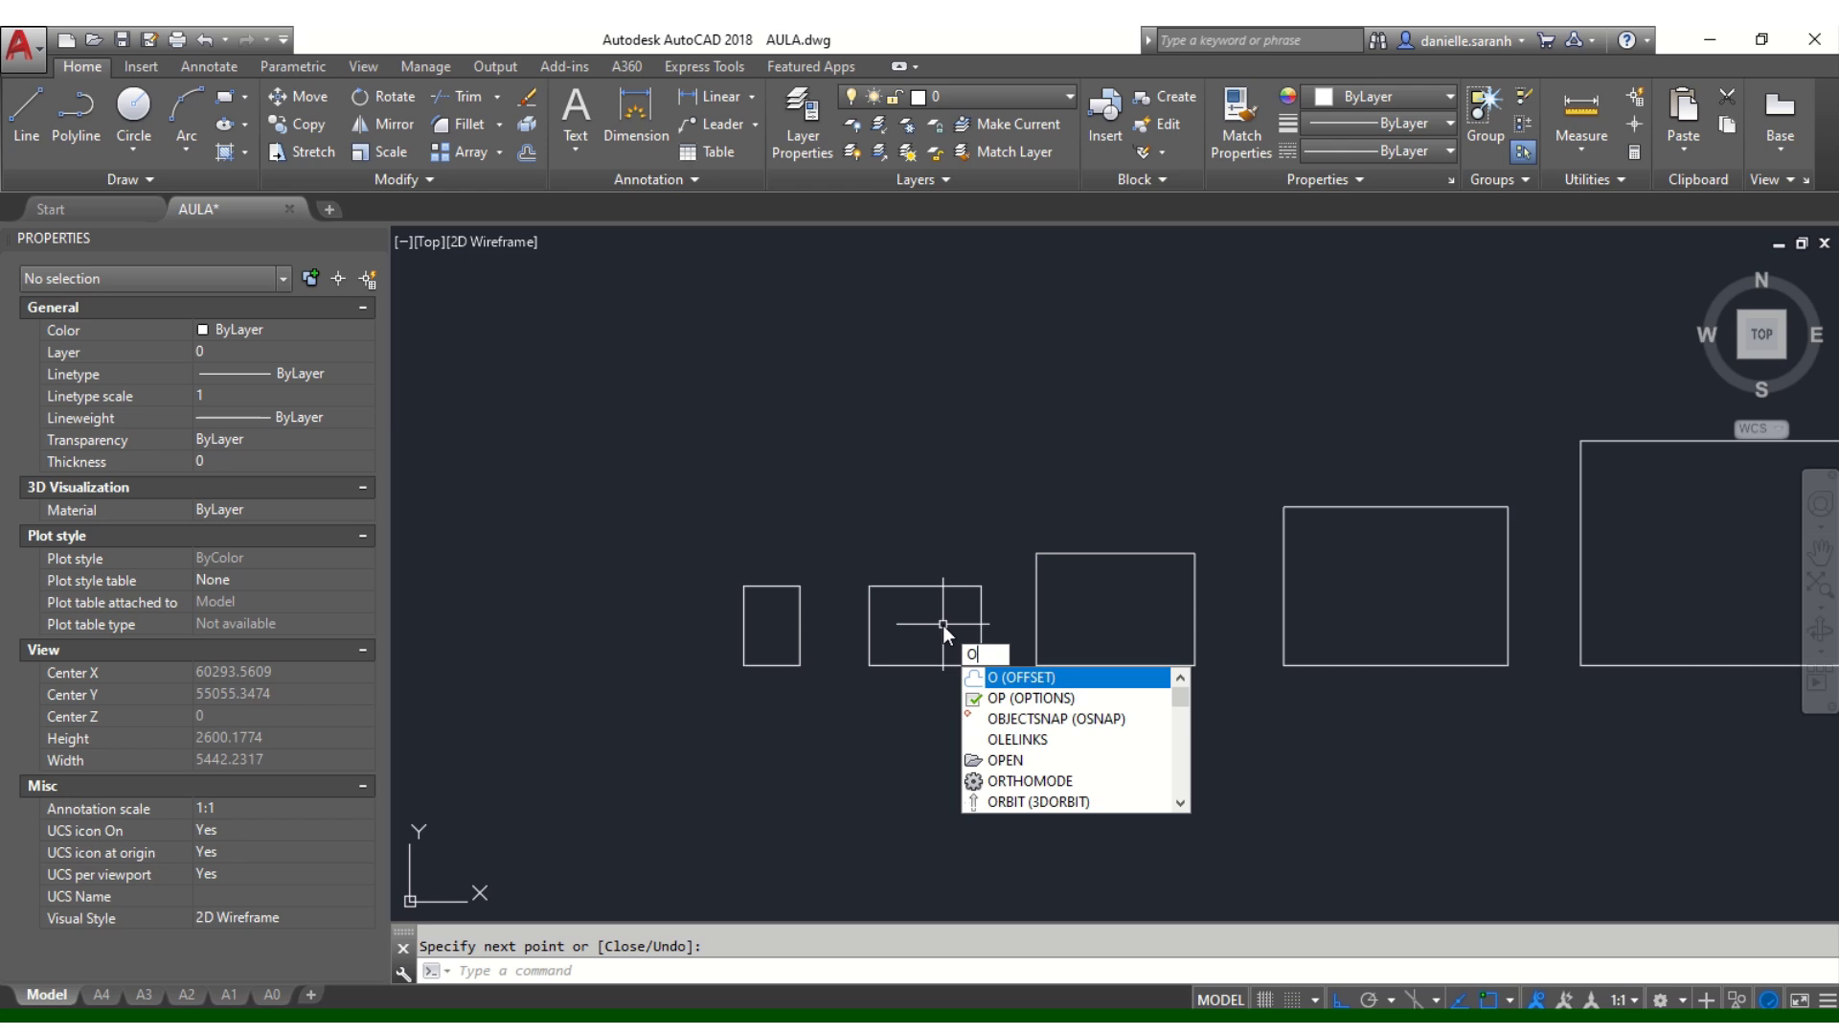
key(Return)
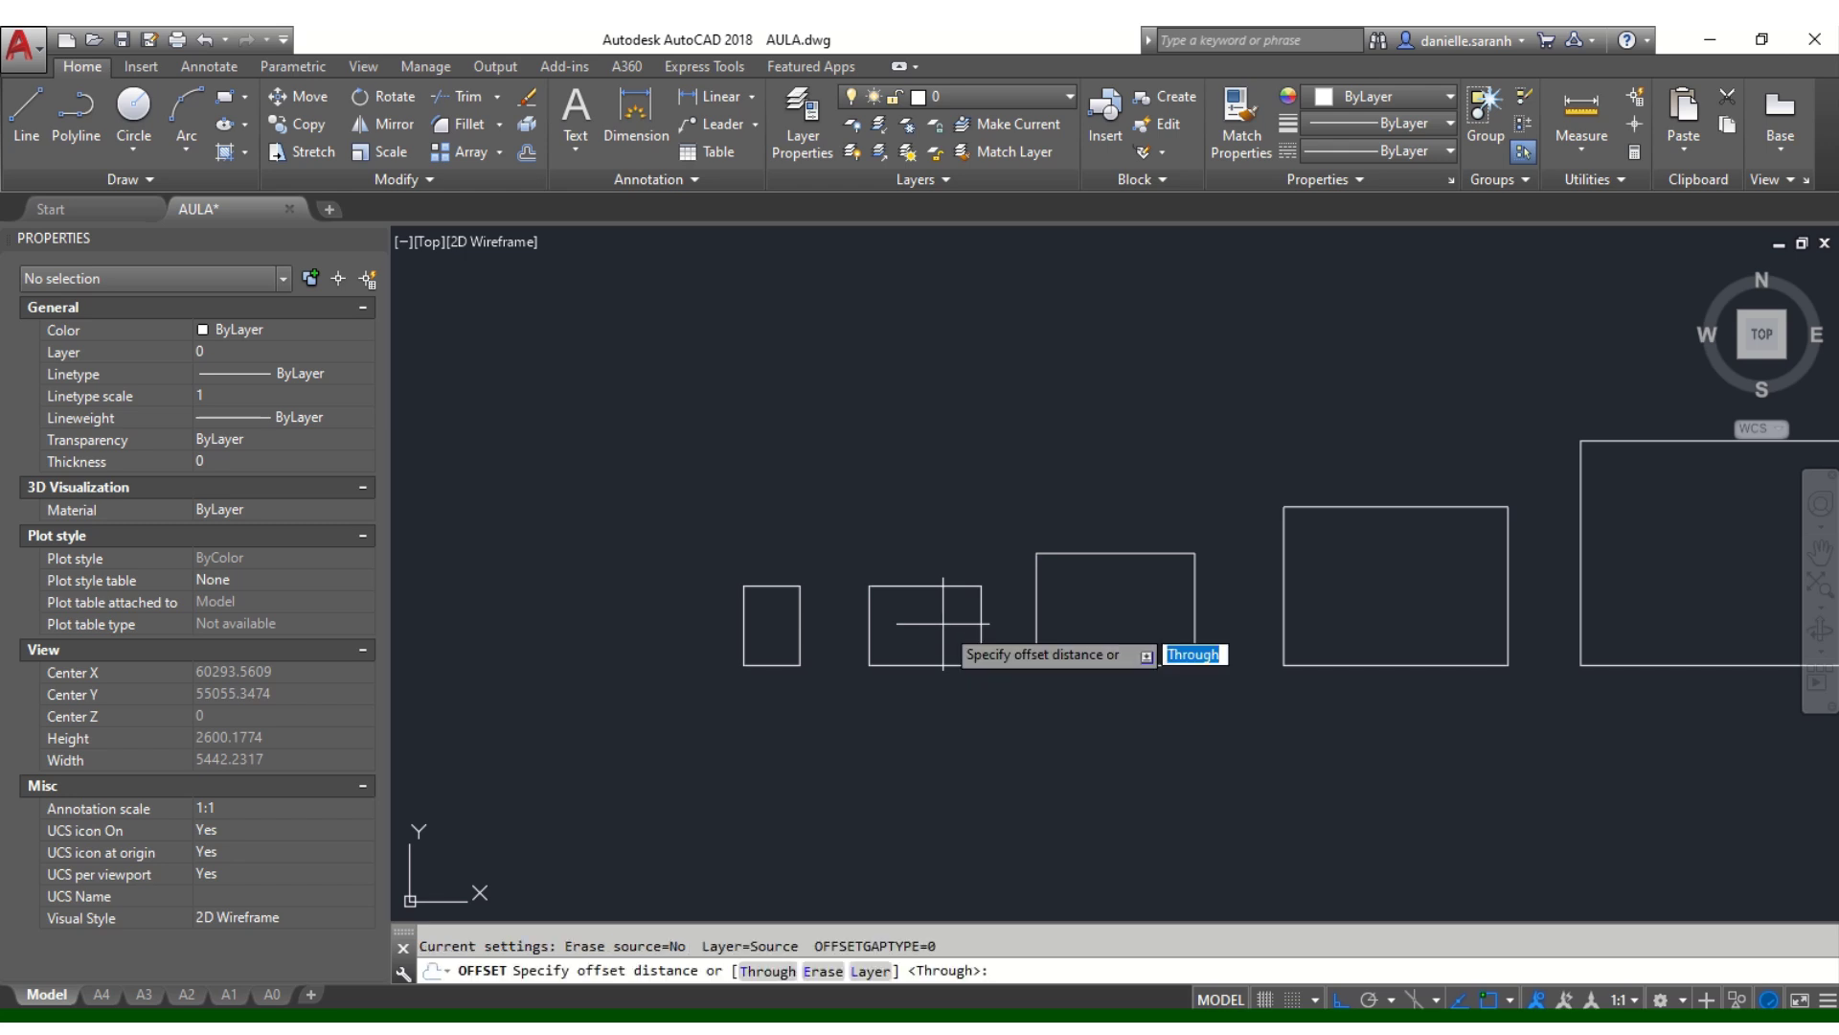
text(25)
key(Return)
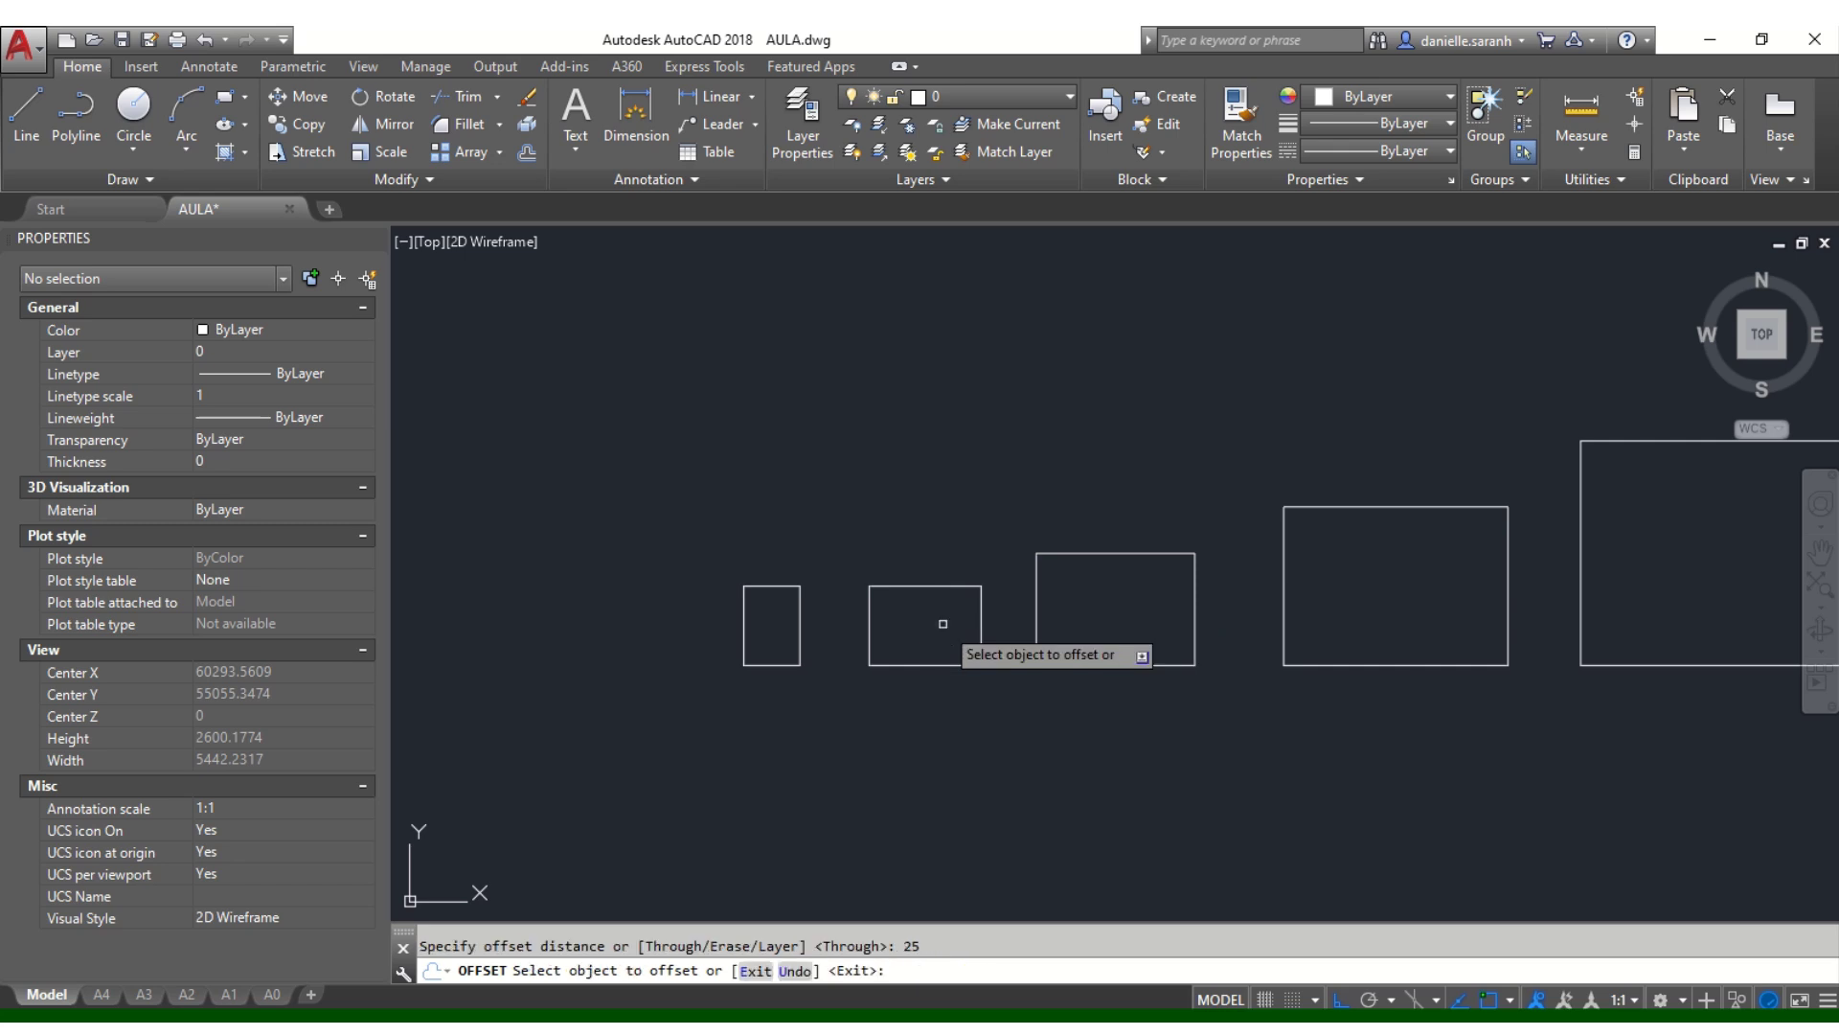
click(744, 642)
click(752, 621)
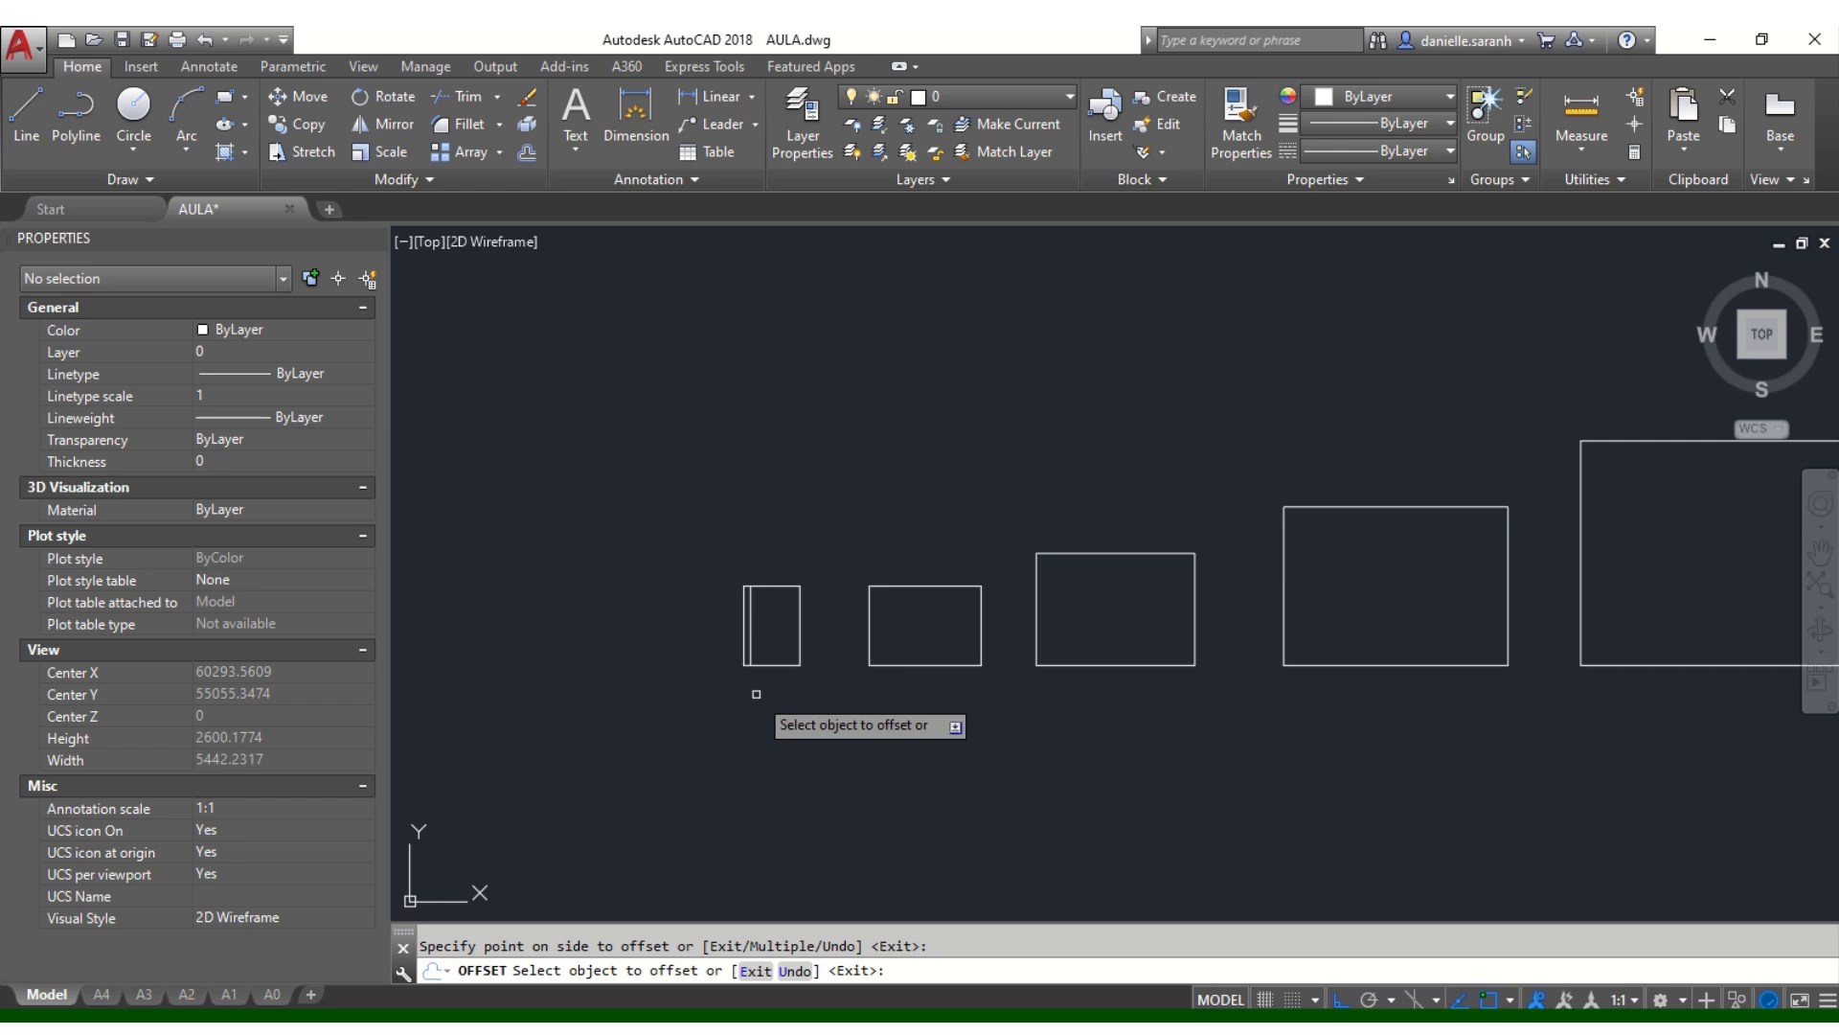
click(869, 625)
click(914, 631)
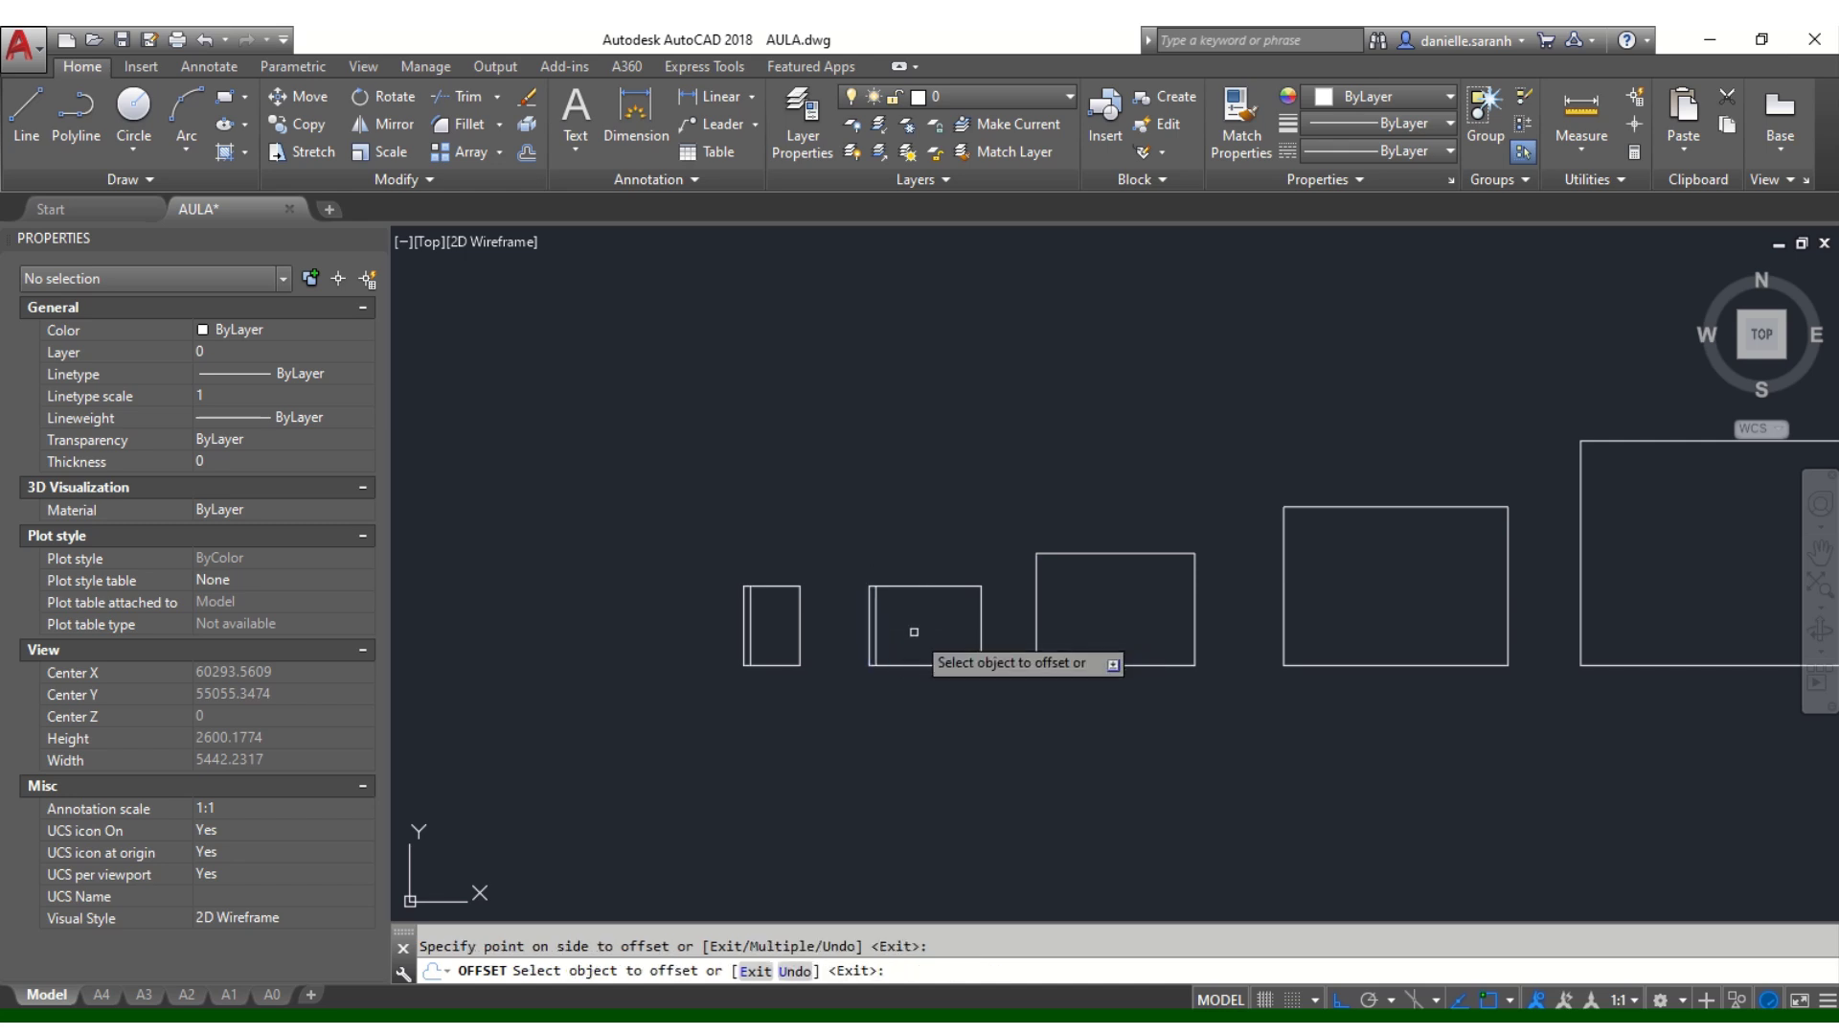
click(1036, 609)
click(1073, 618)
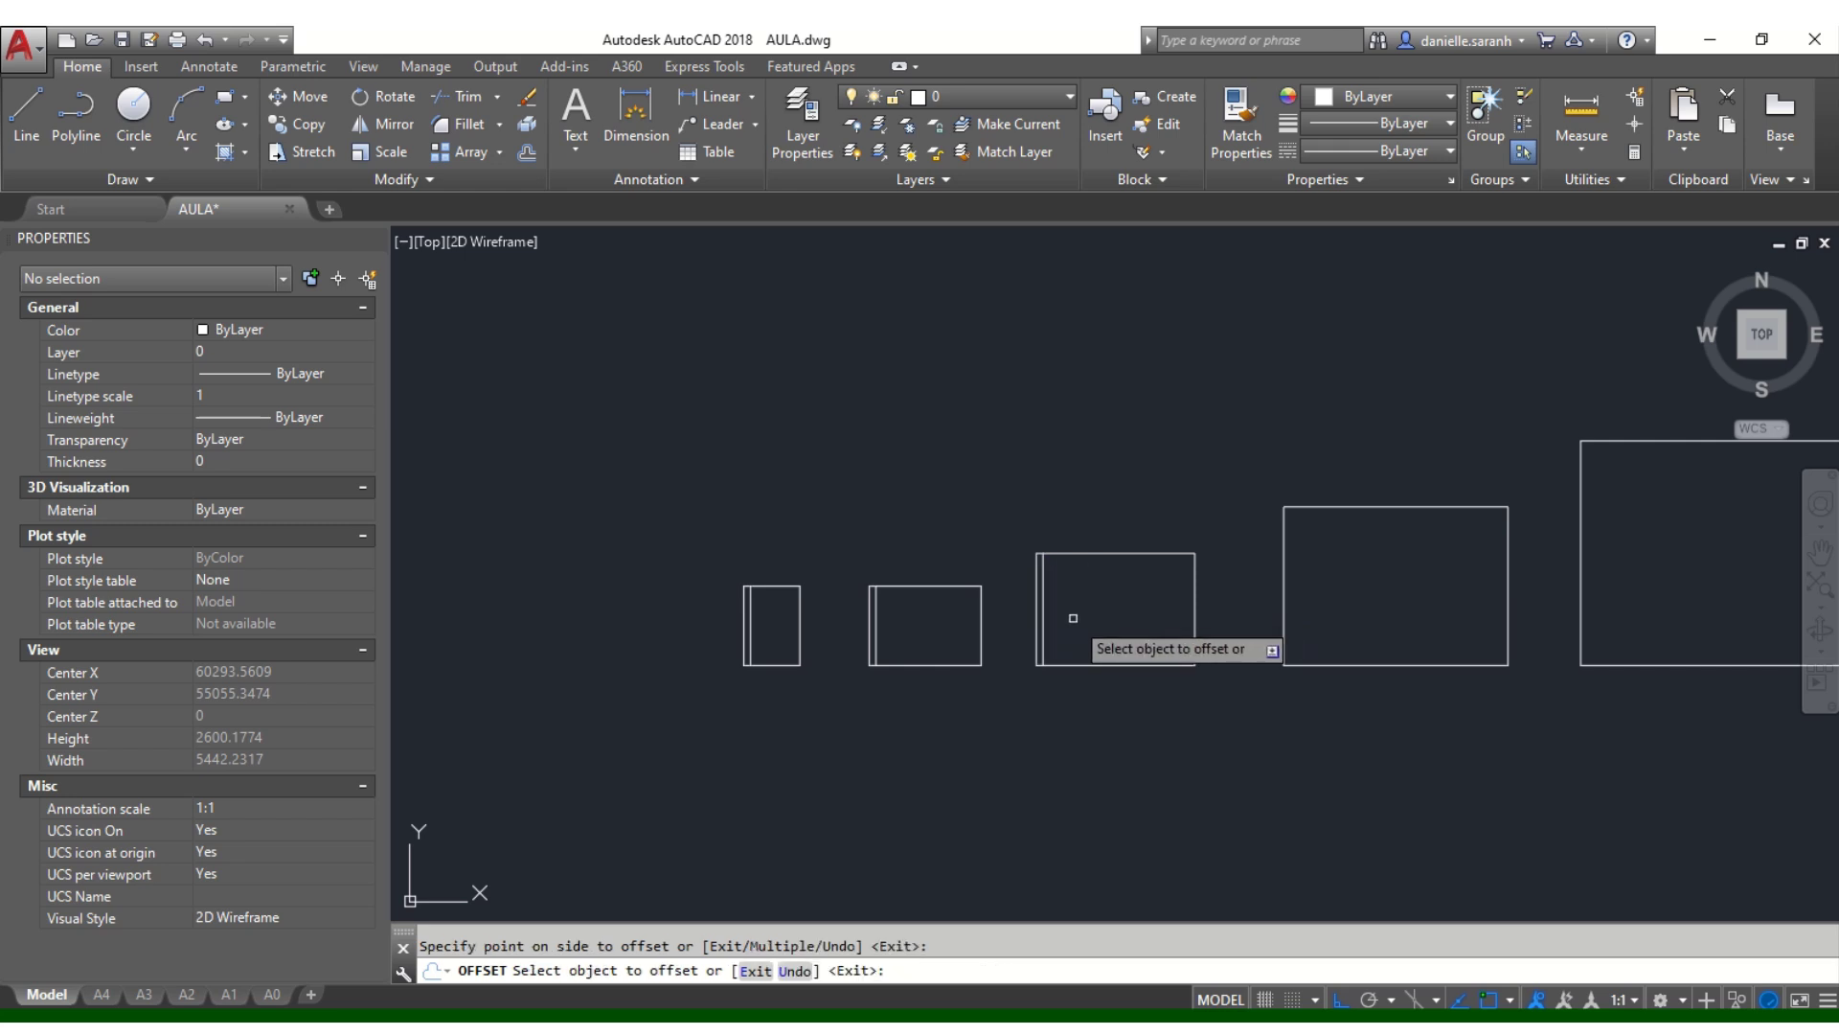
Step: Offset the left edges of the two largest sheets inward by the same 25 units and finish the Offset command
click(1283, 593)
click(1343, 589)
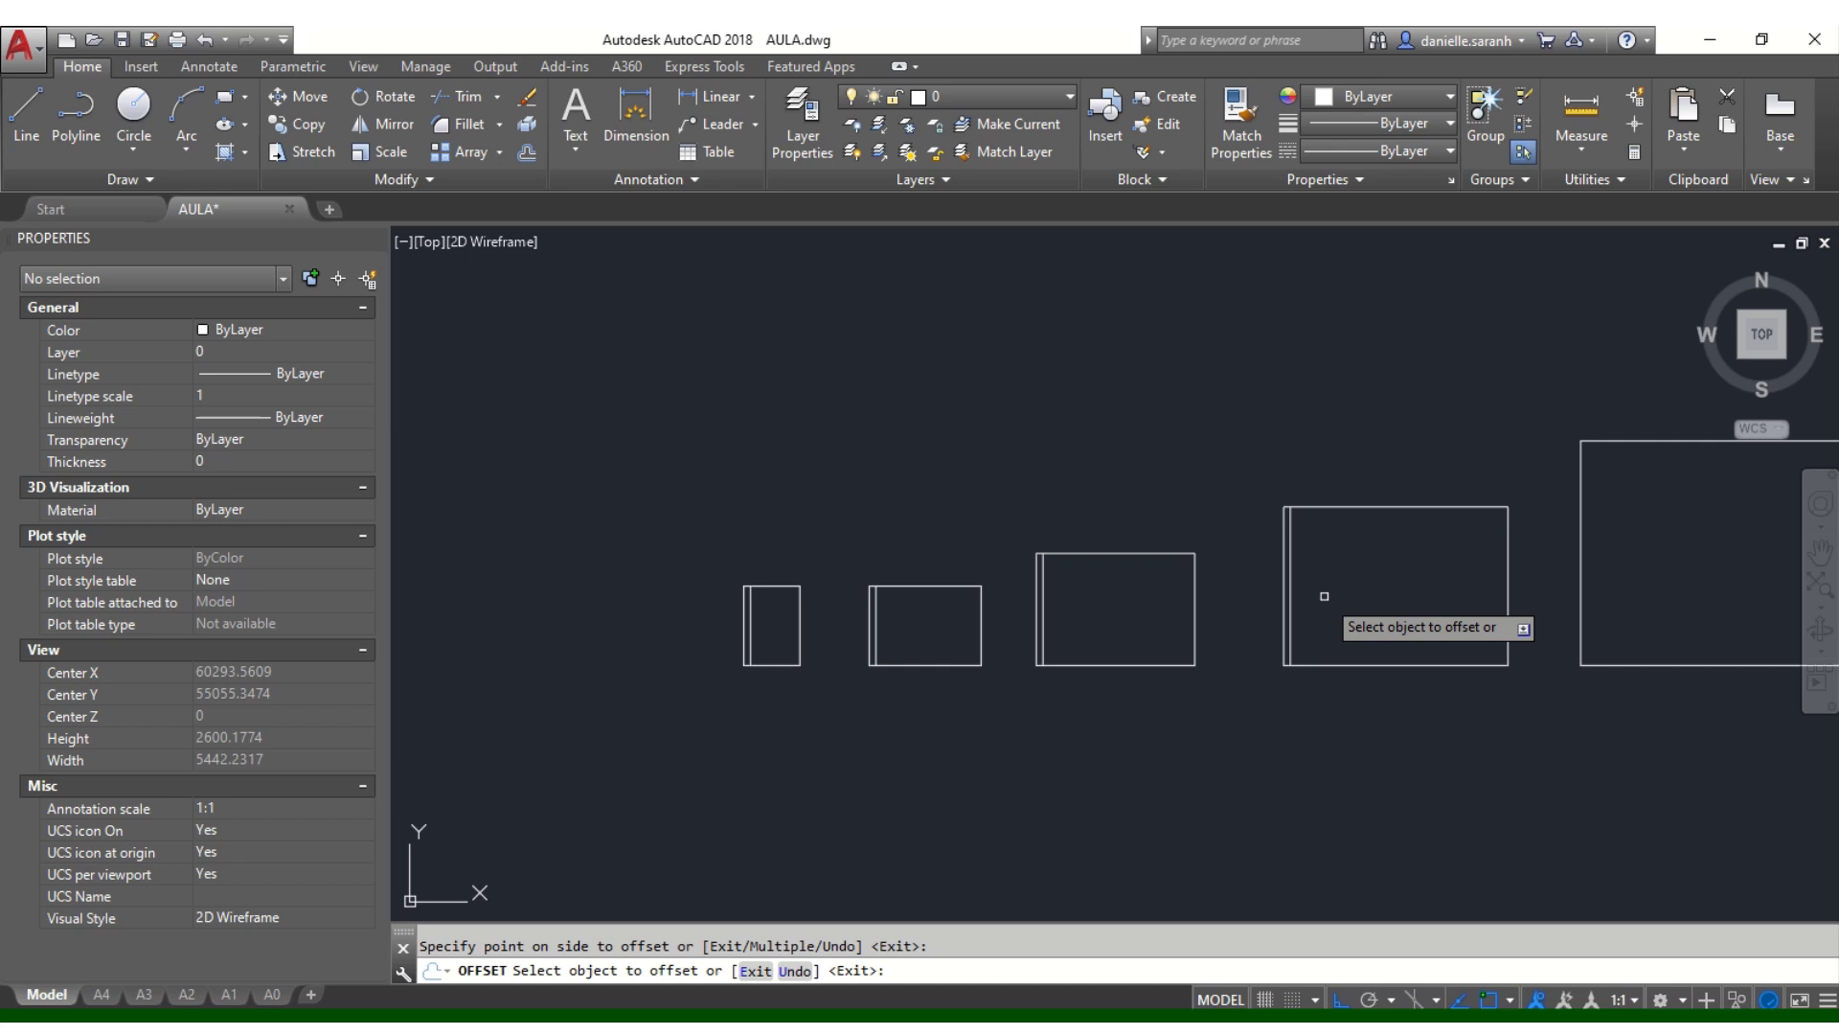
scroll(1331, 661, down, 3)
scroll(1397, 621, up, 3)
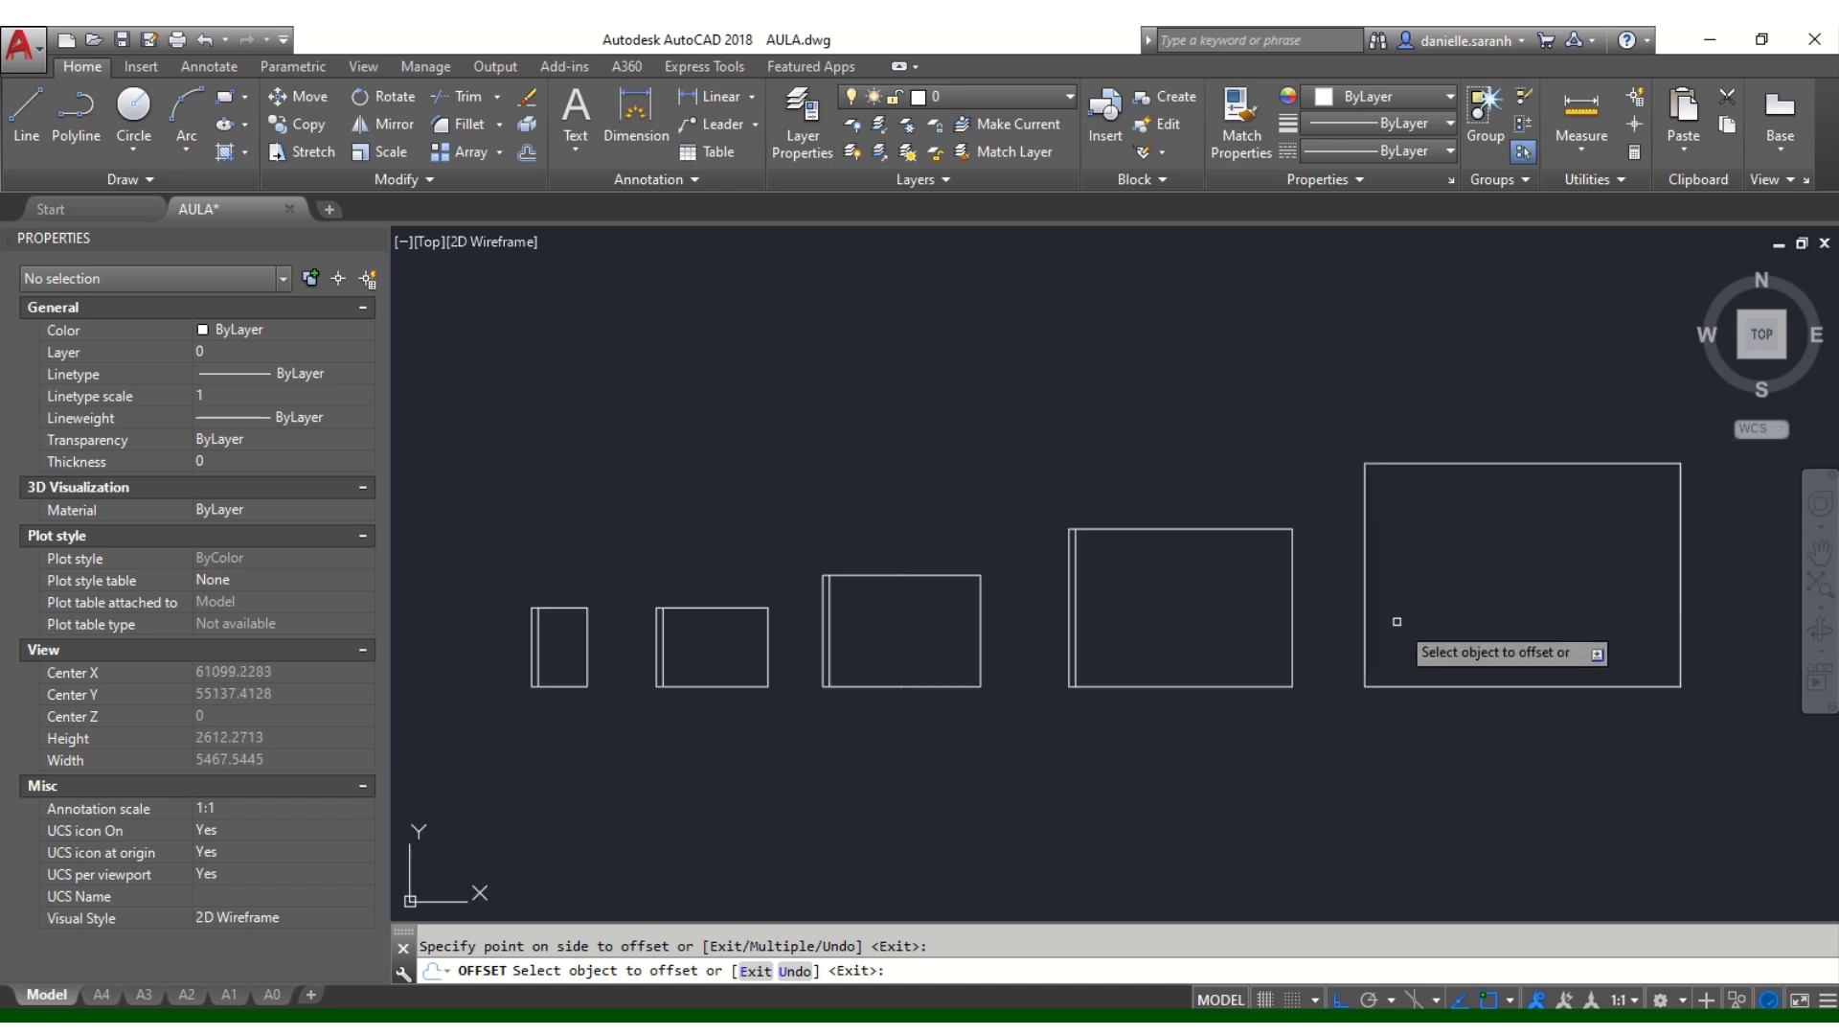
click(1365, 604)
click(1457, 606)
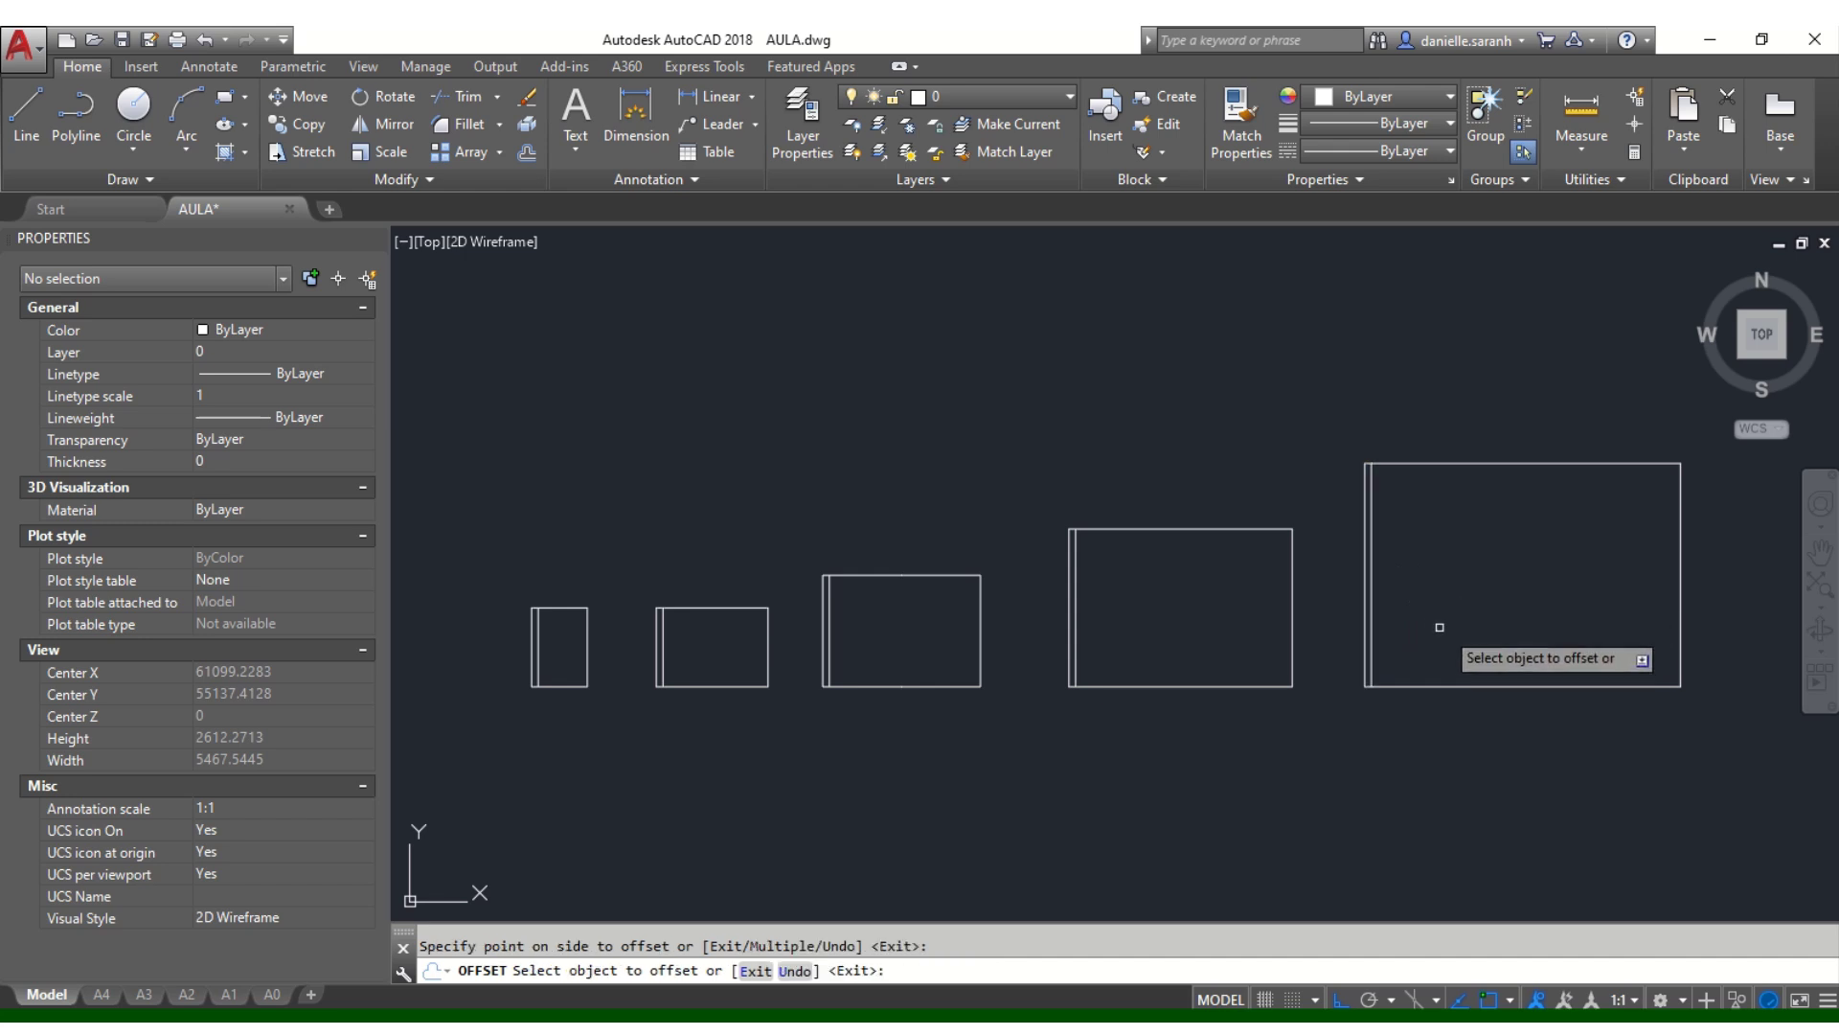
key(Escape)
Step: Measure the distance between the left edge and the margin line of the smallest sheet
scroll(513, 657, up, 4)
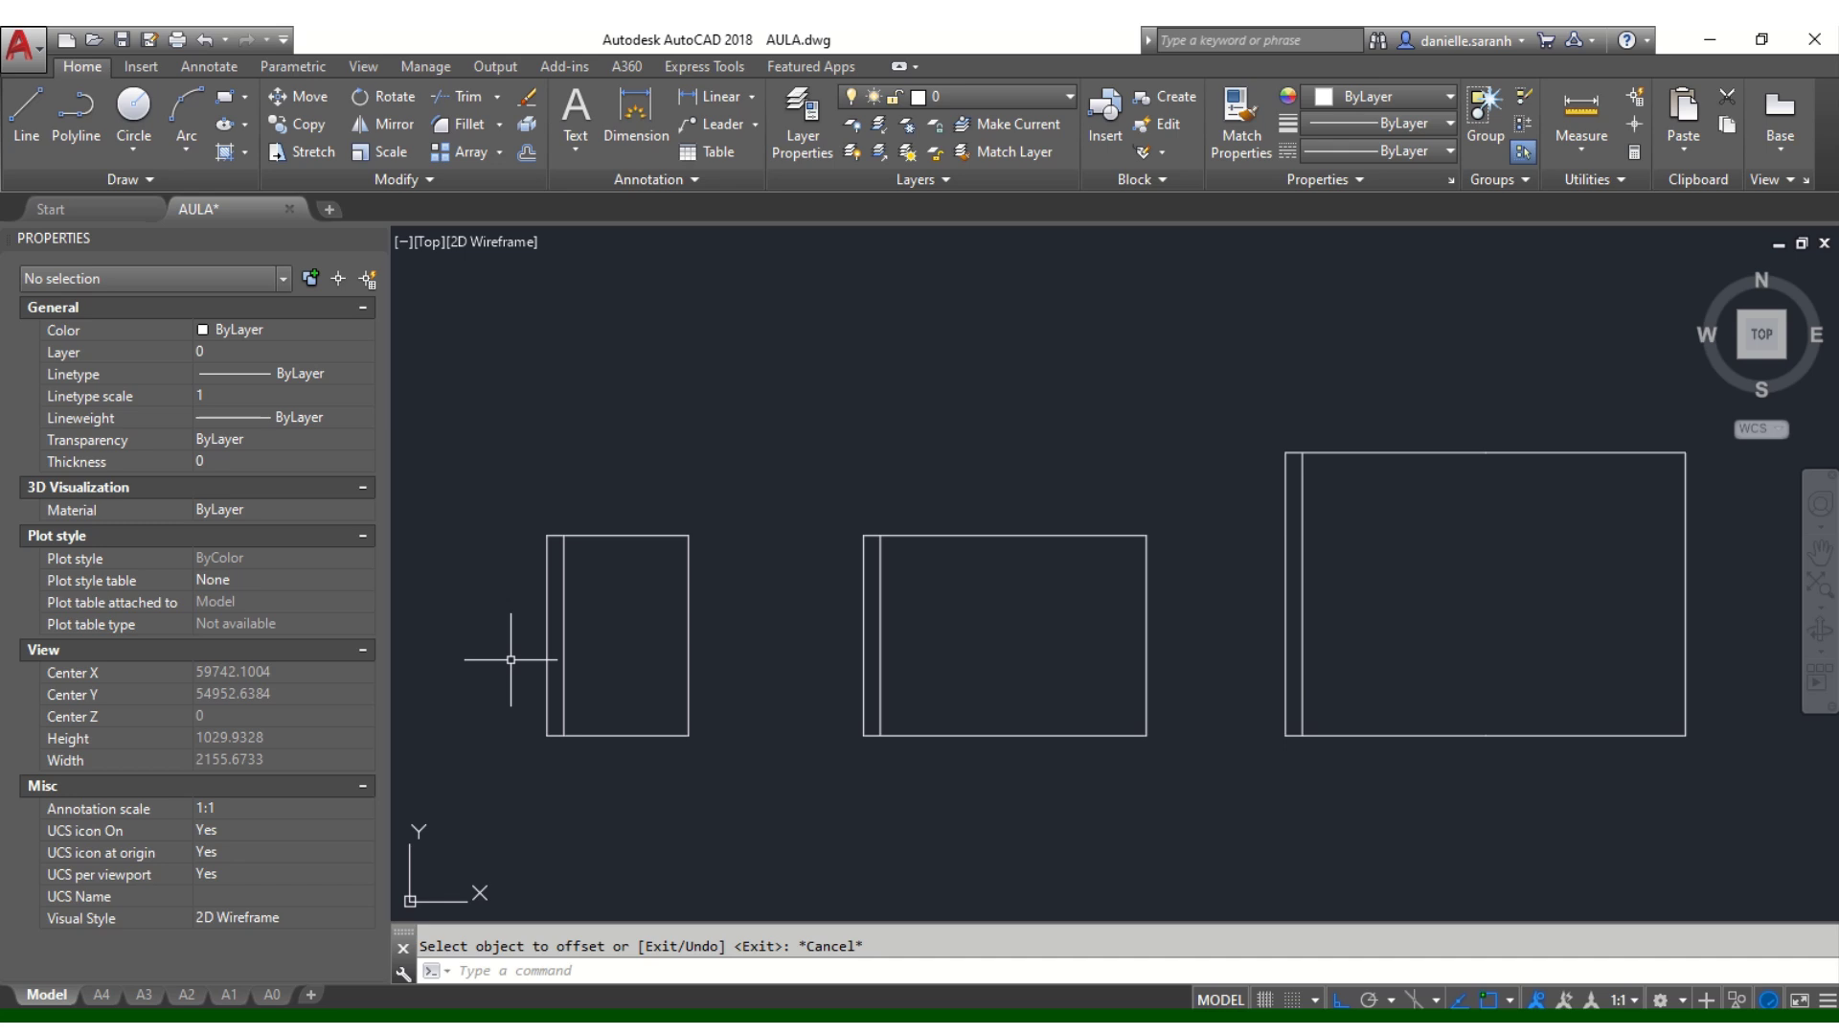
scroll(567, 624, up, 4)
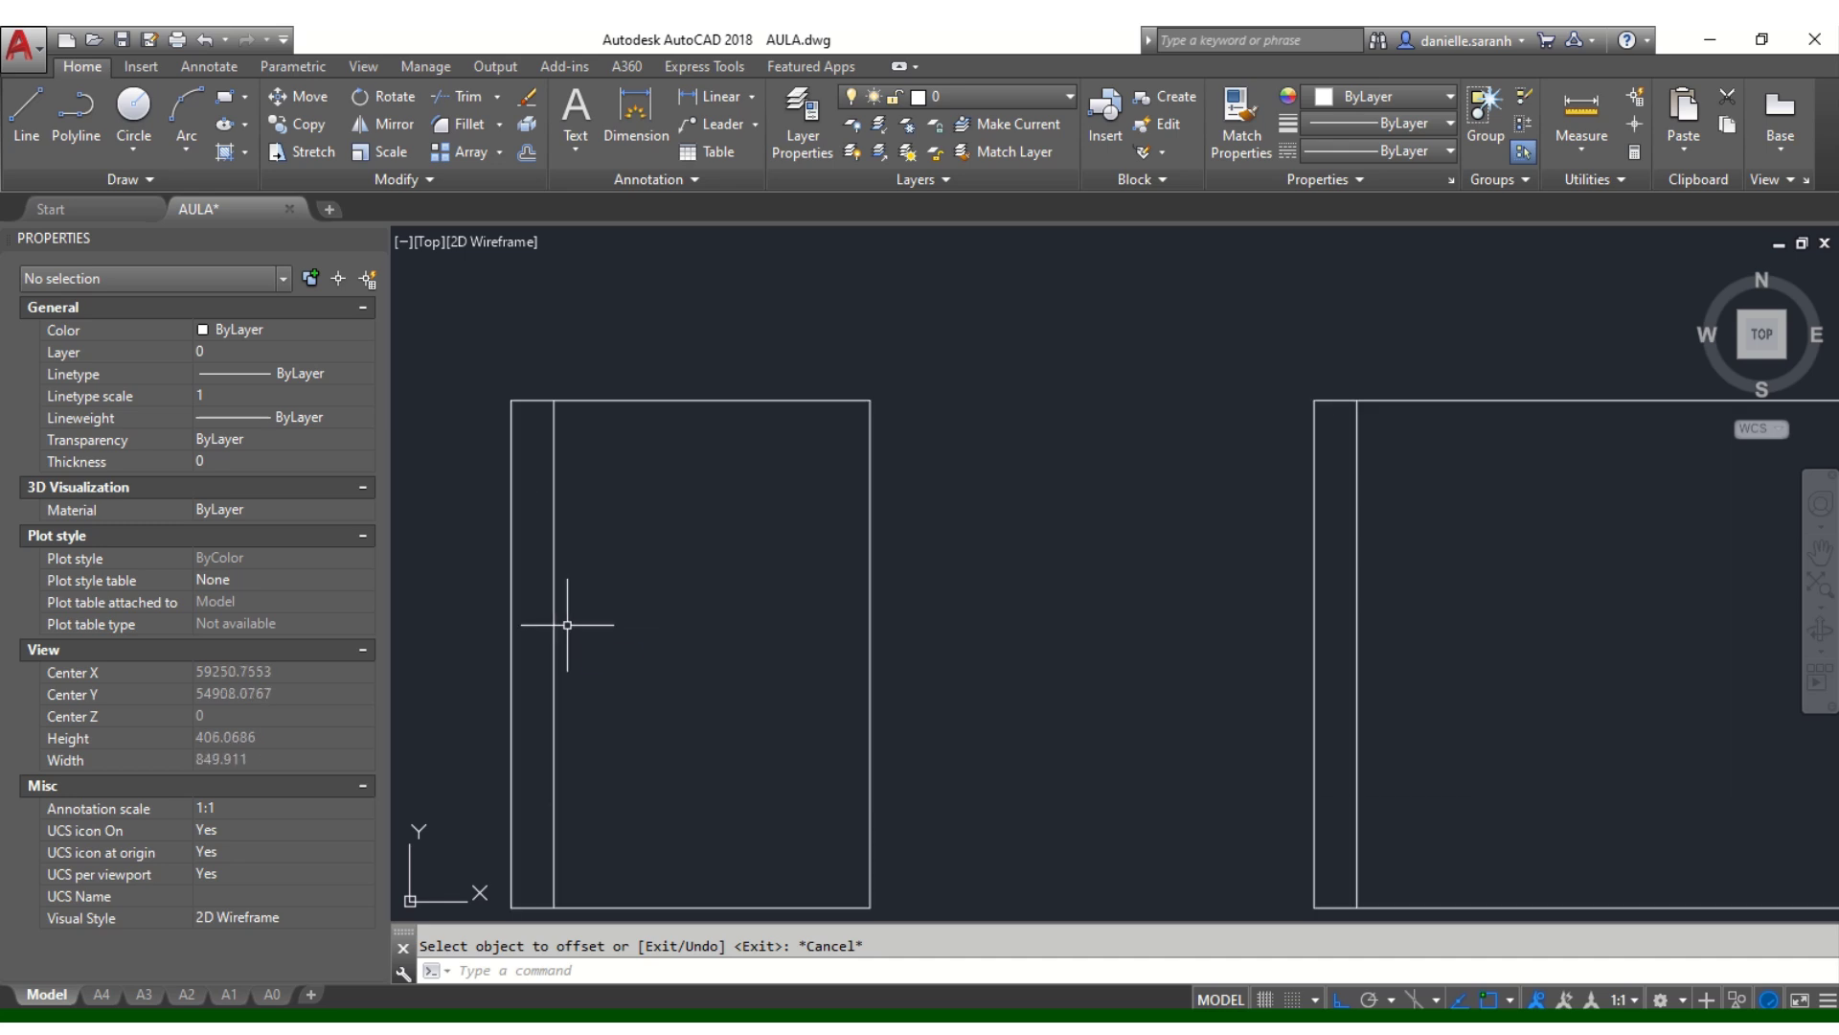
text(T)
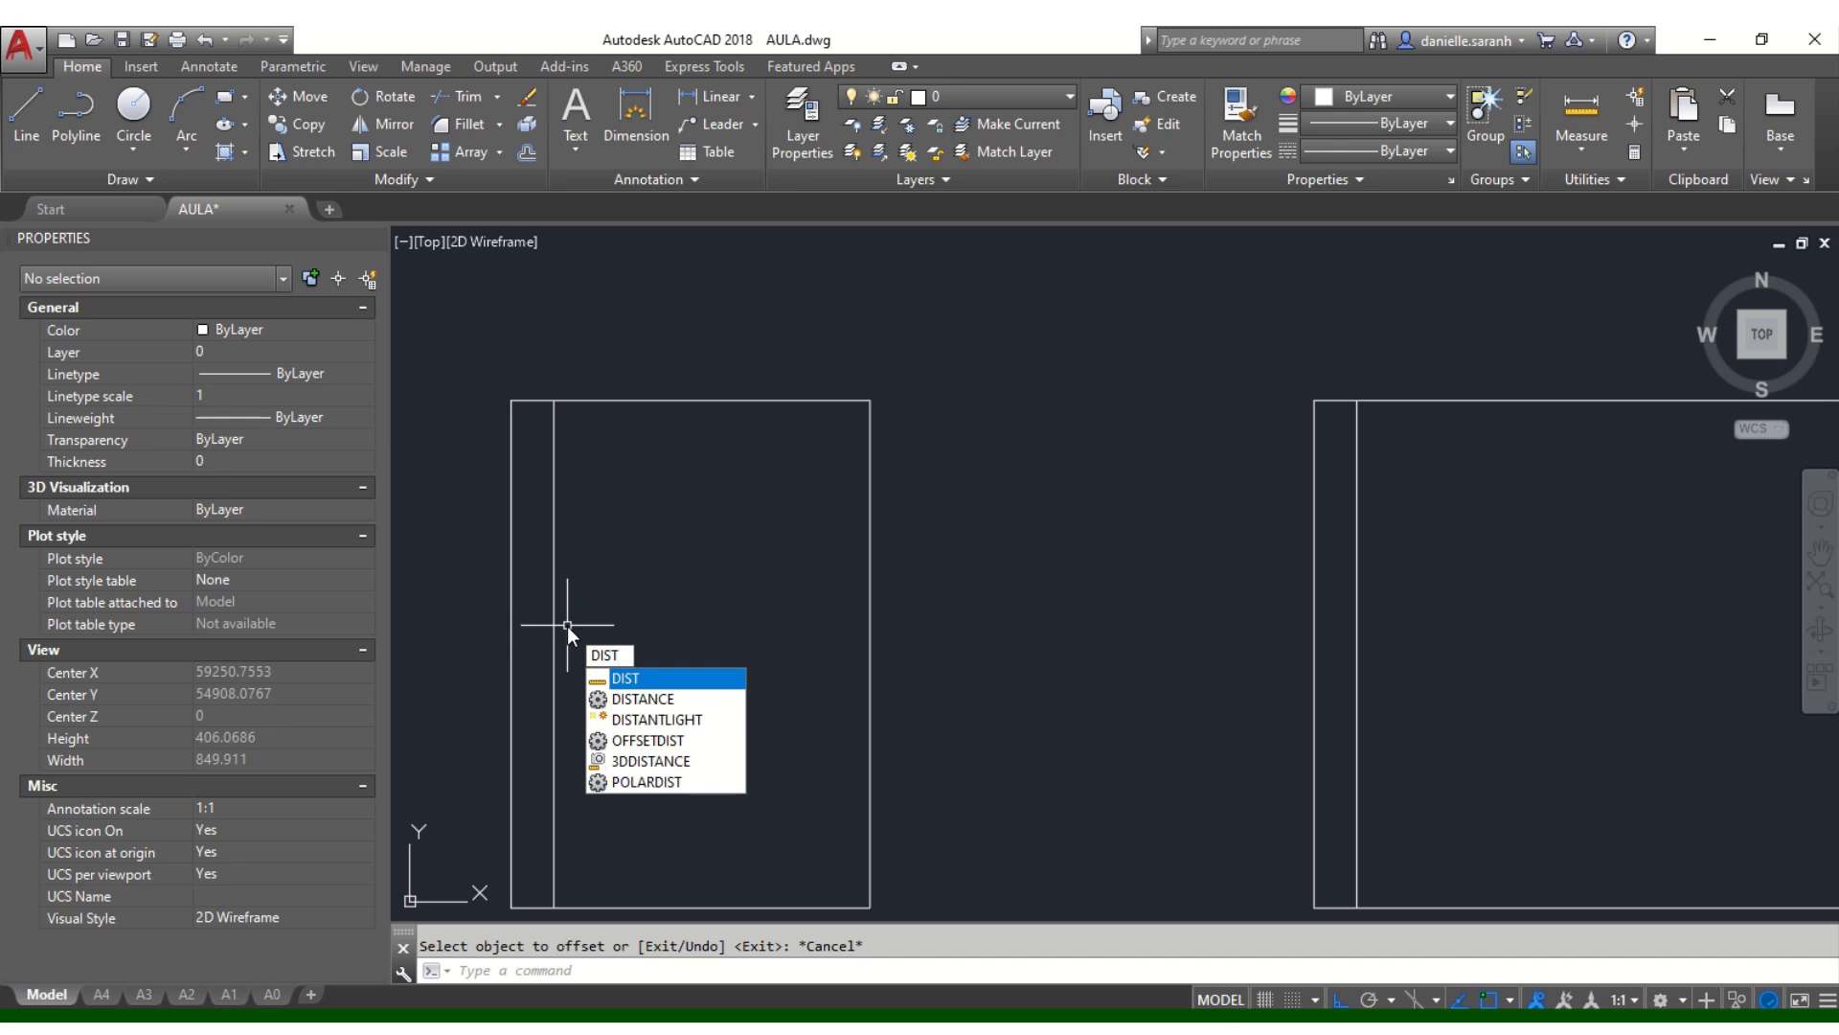
key(Return)
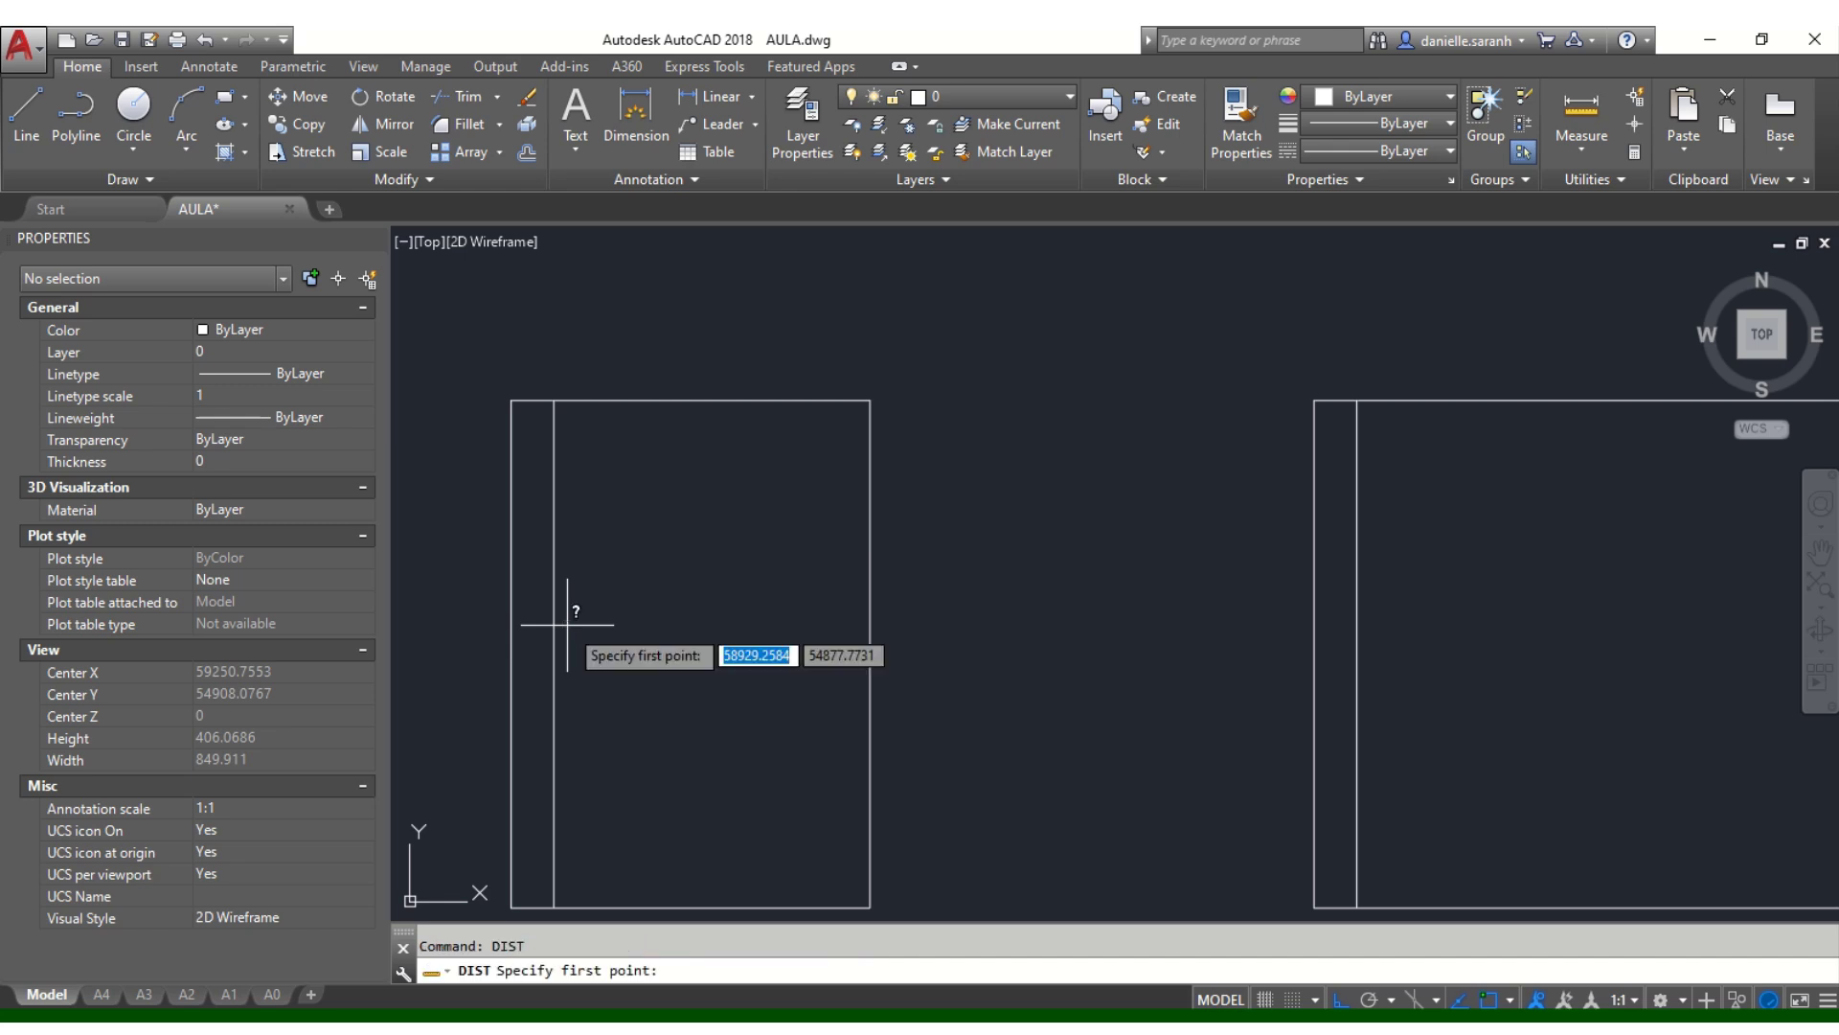
click(512, 622)
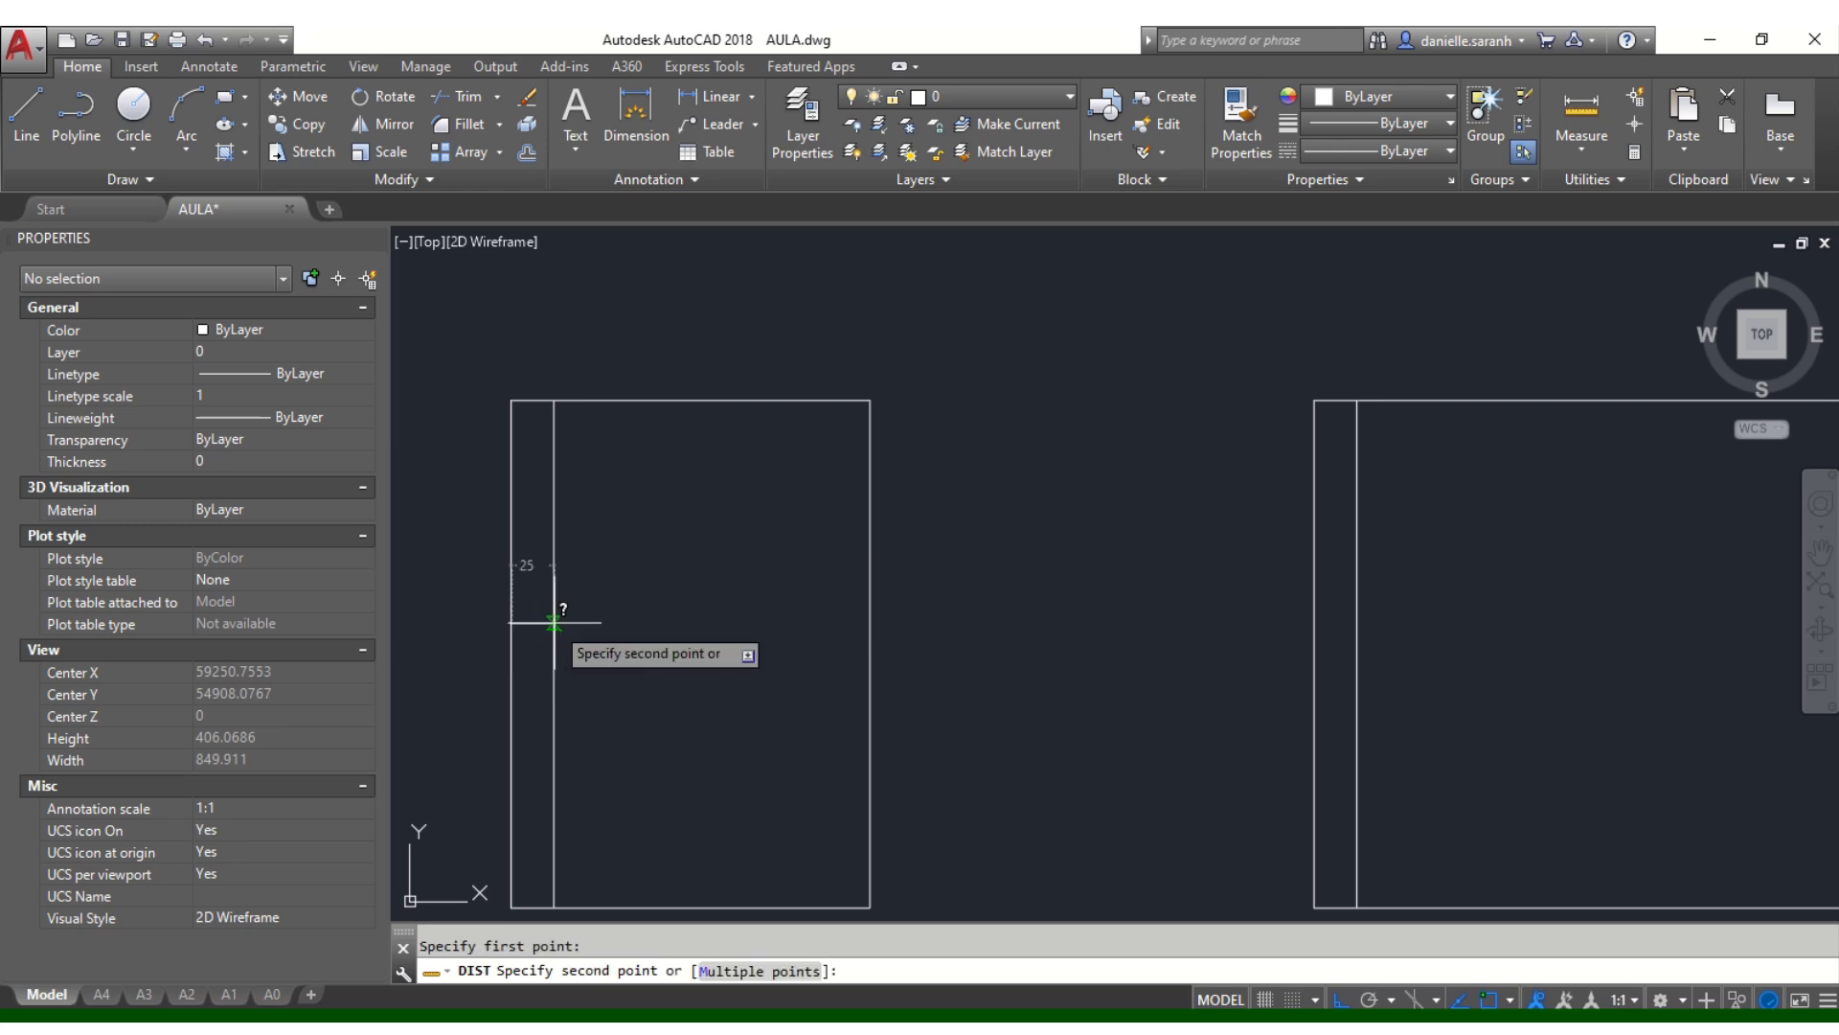
click(554, 623)
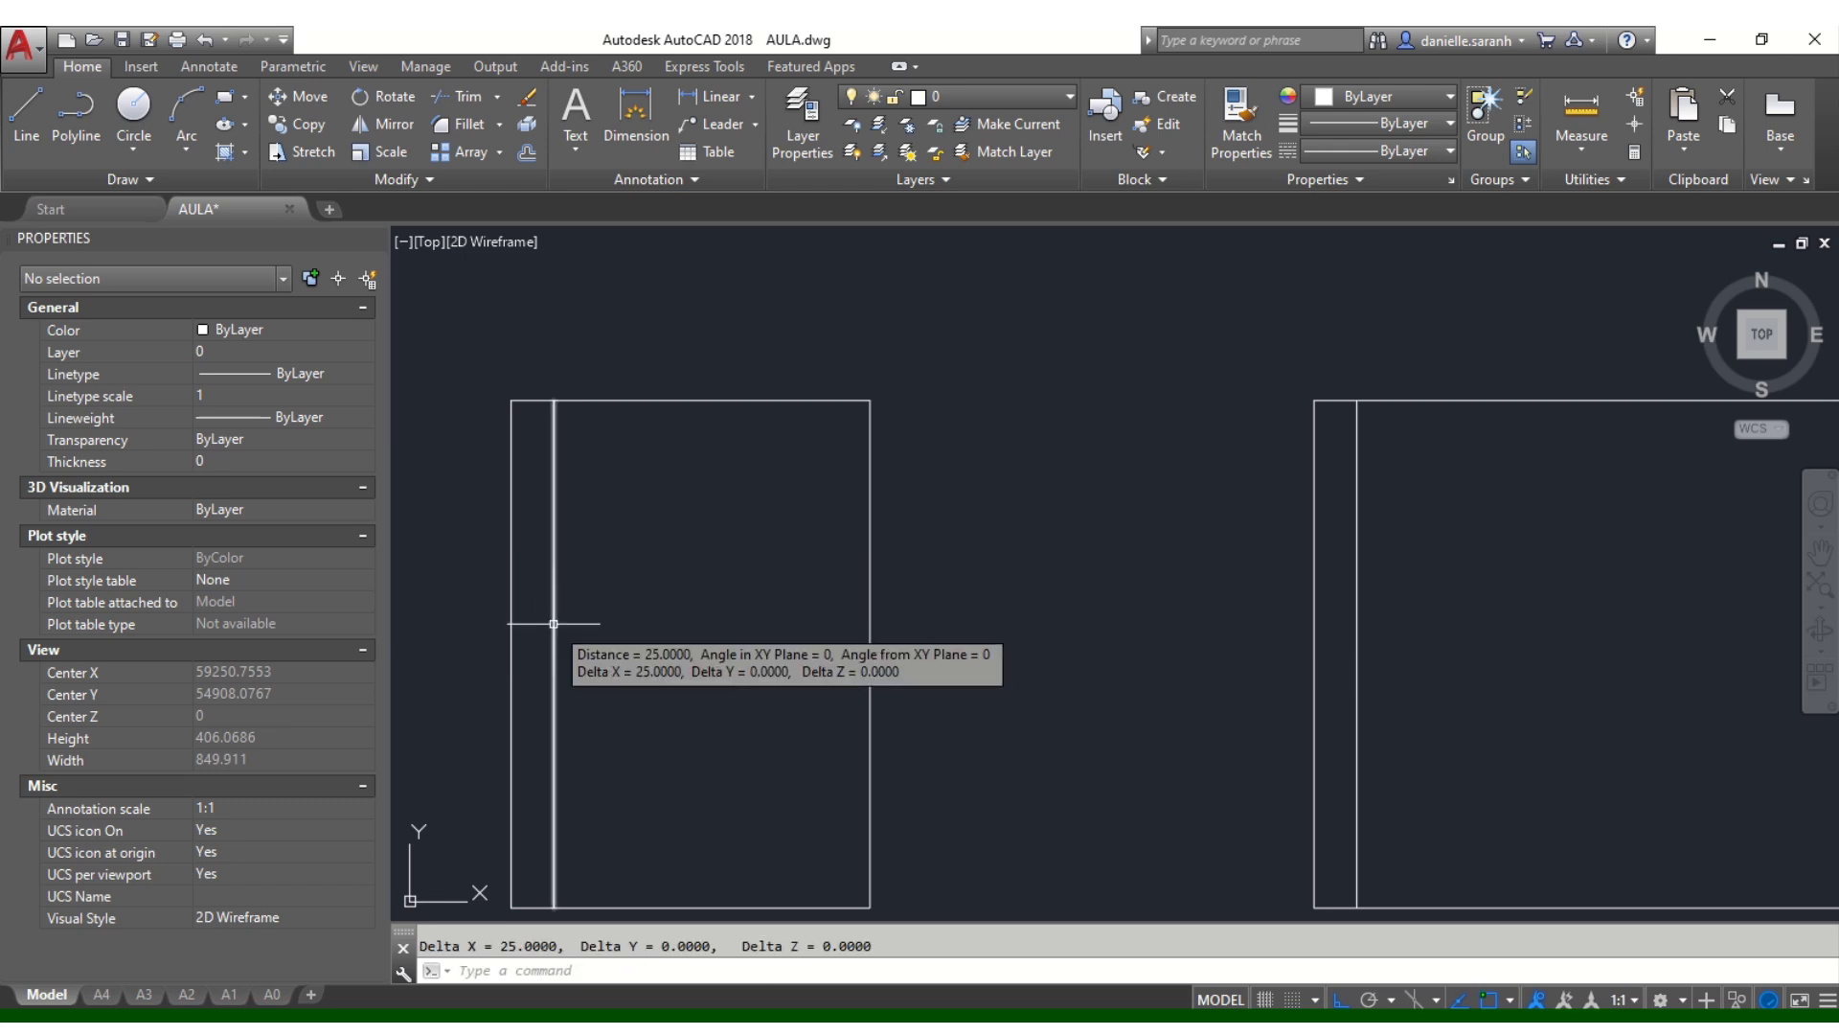
Step: Measure the left margin width of the second-smallest sheet
key(Escape)
key(Return)
click(1314, 625)
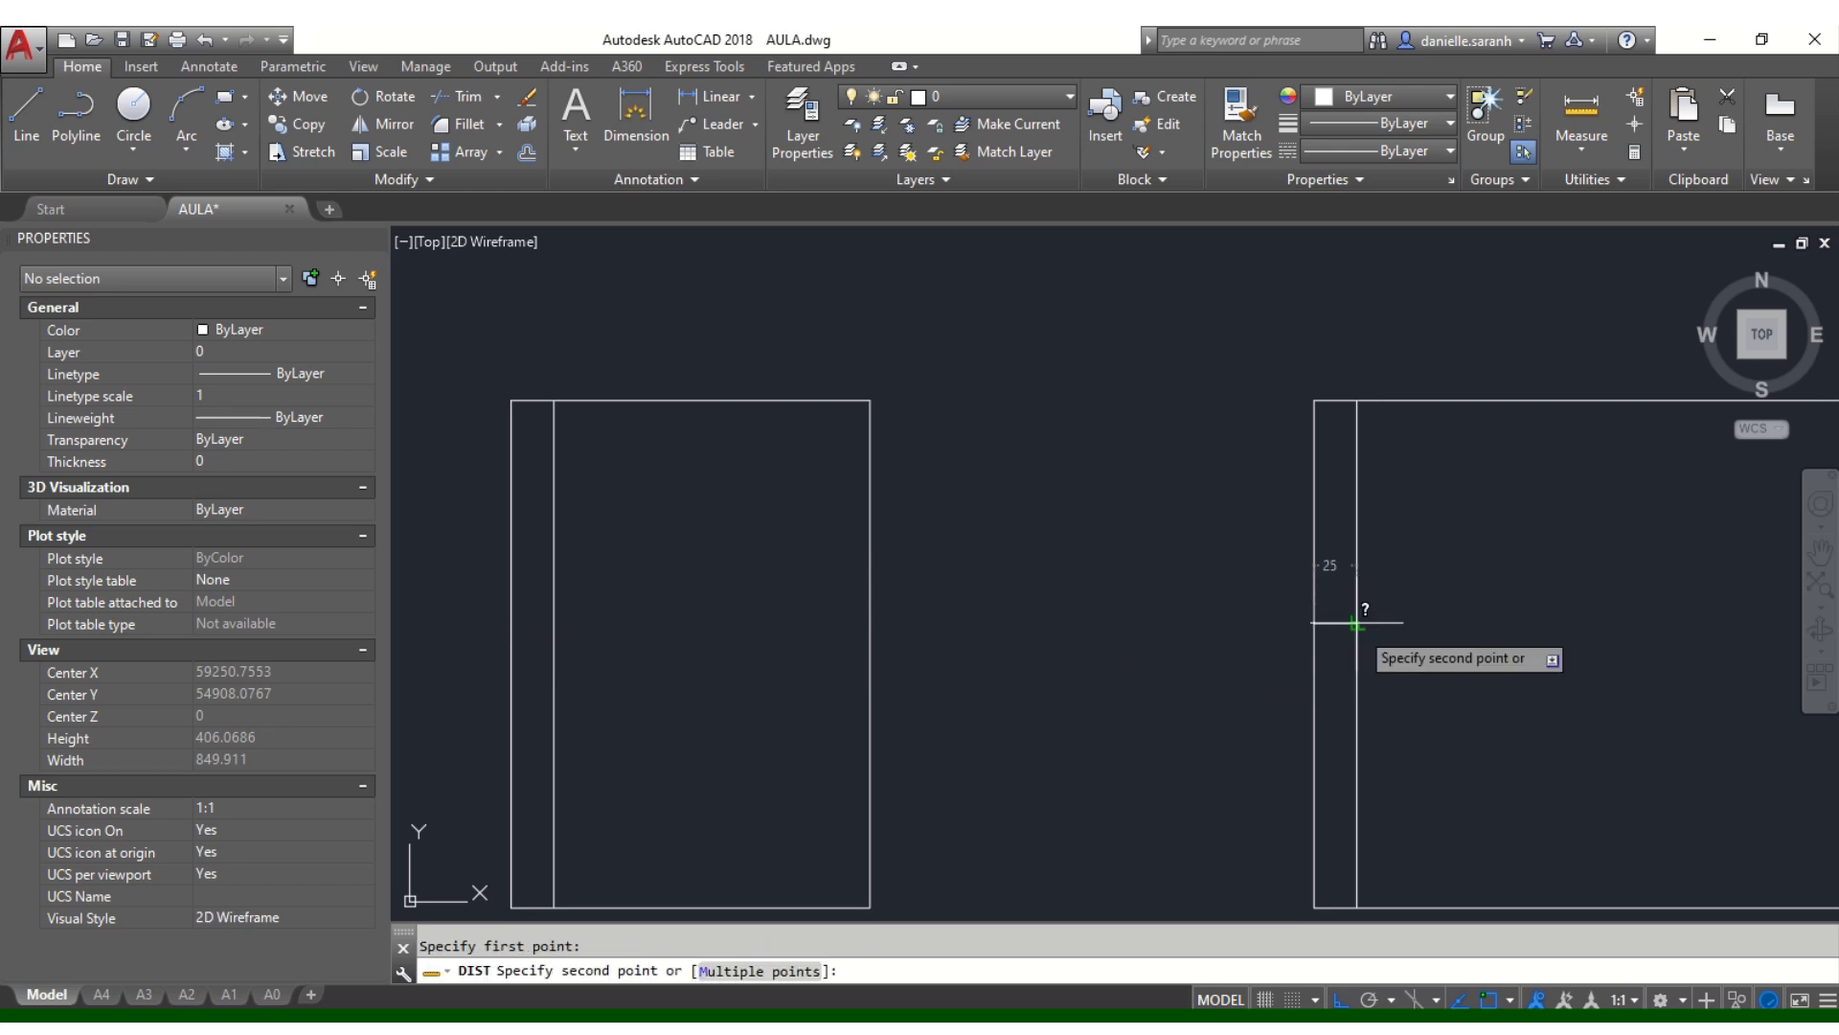
click(1360, 625)
key(Escape)
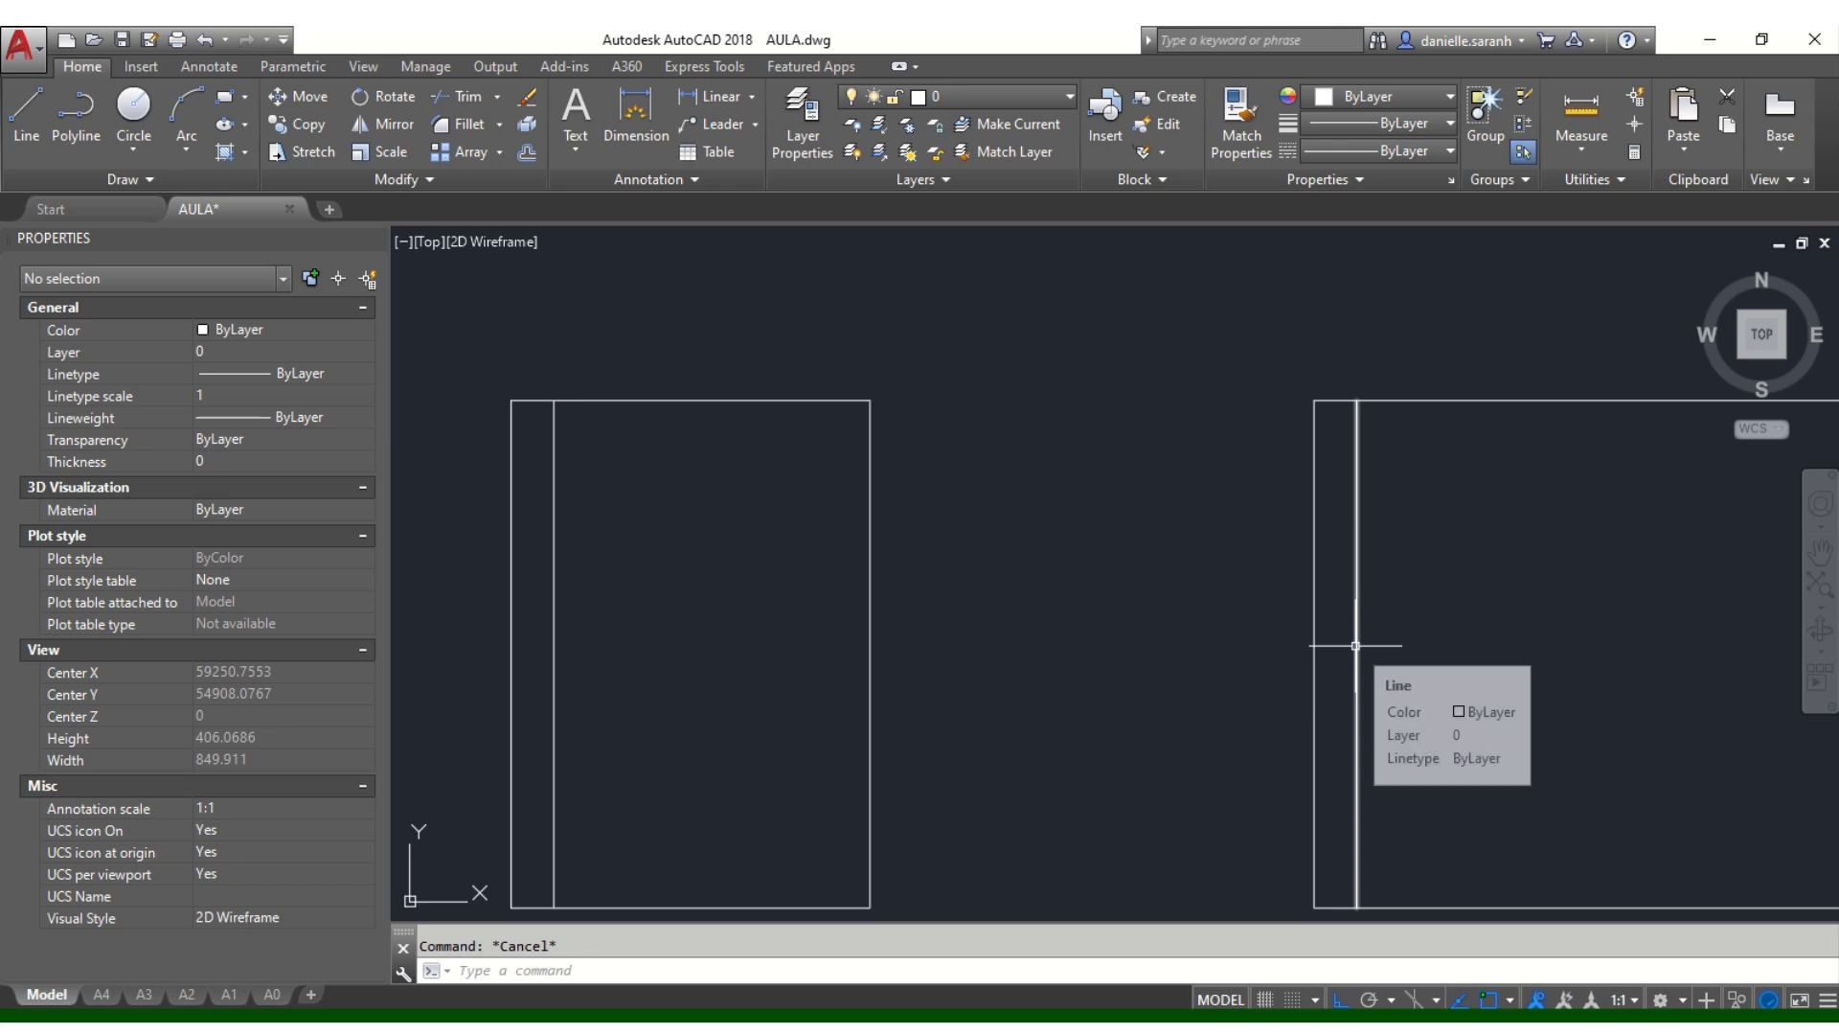
Step: Offset the top, right and bottom edges of the smallest sheet 7 units inward
scroll(1353, 638, down, 8)
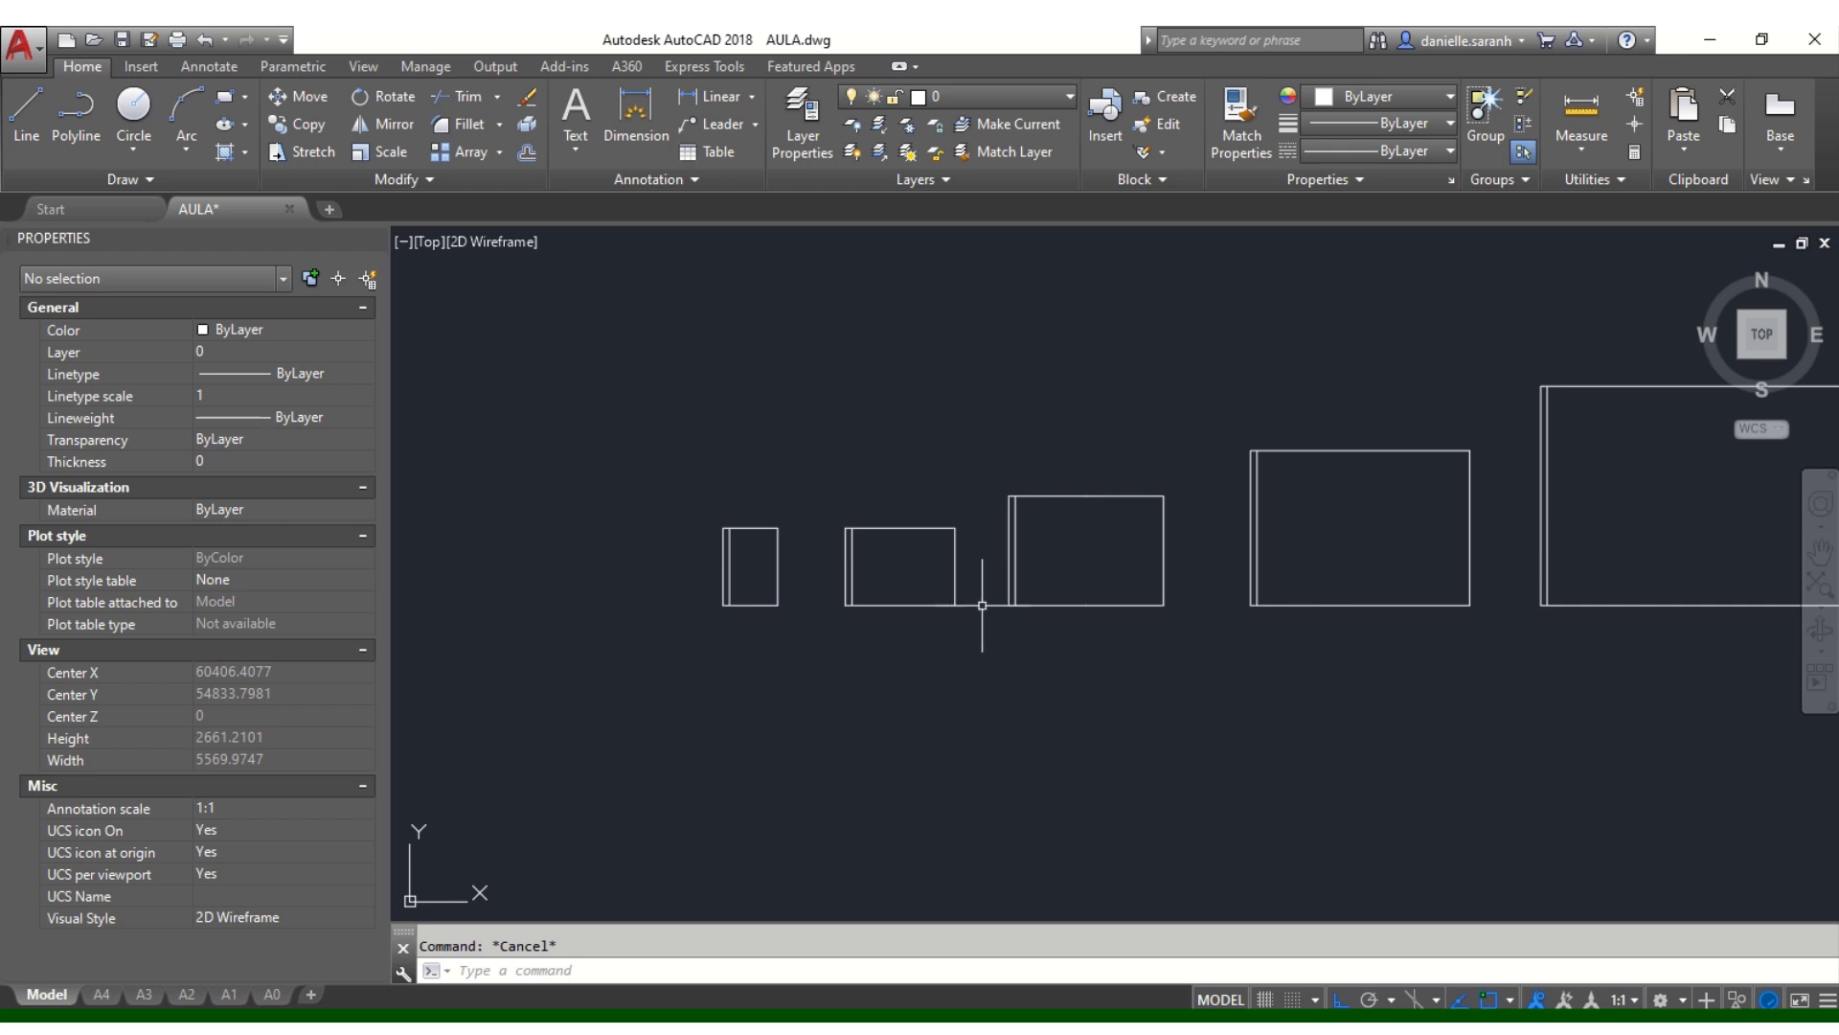
scroll(901, 517, up, 2)
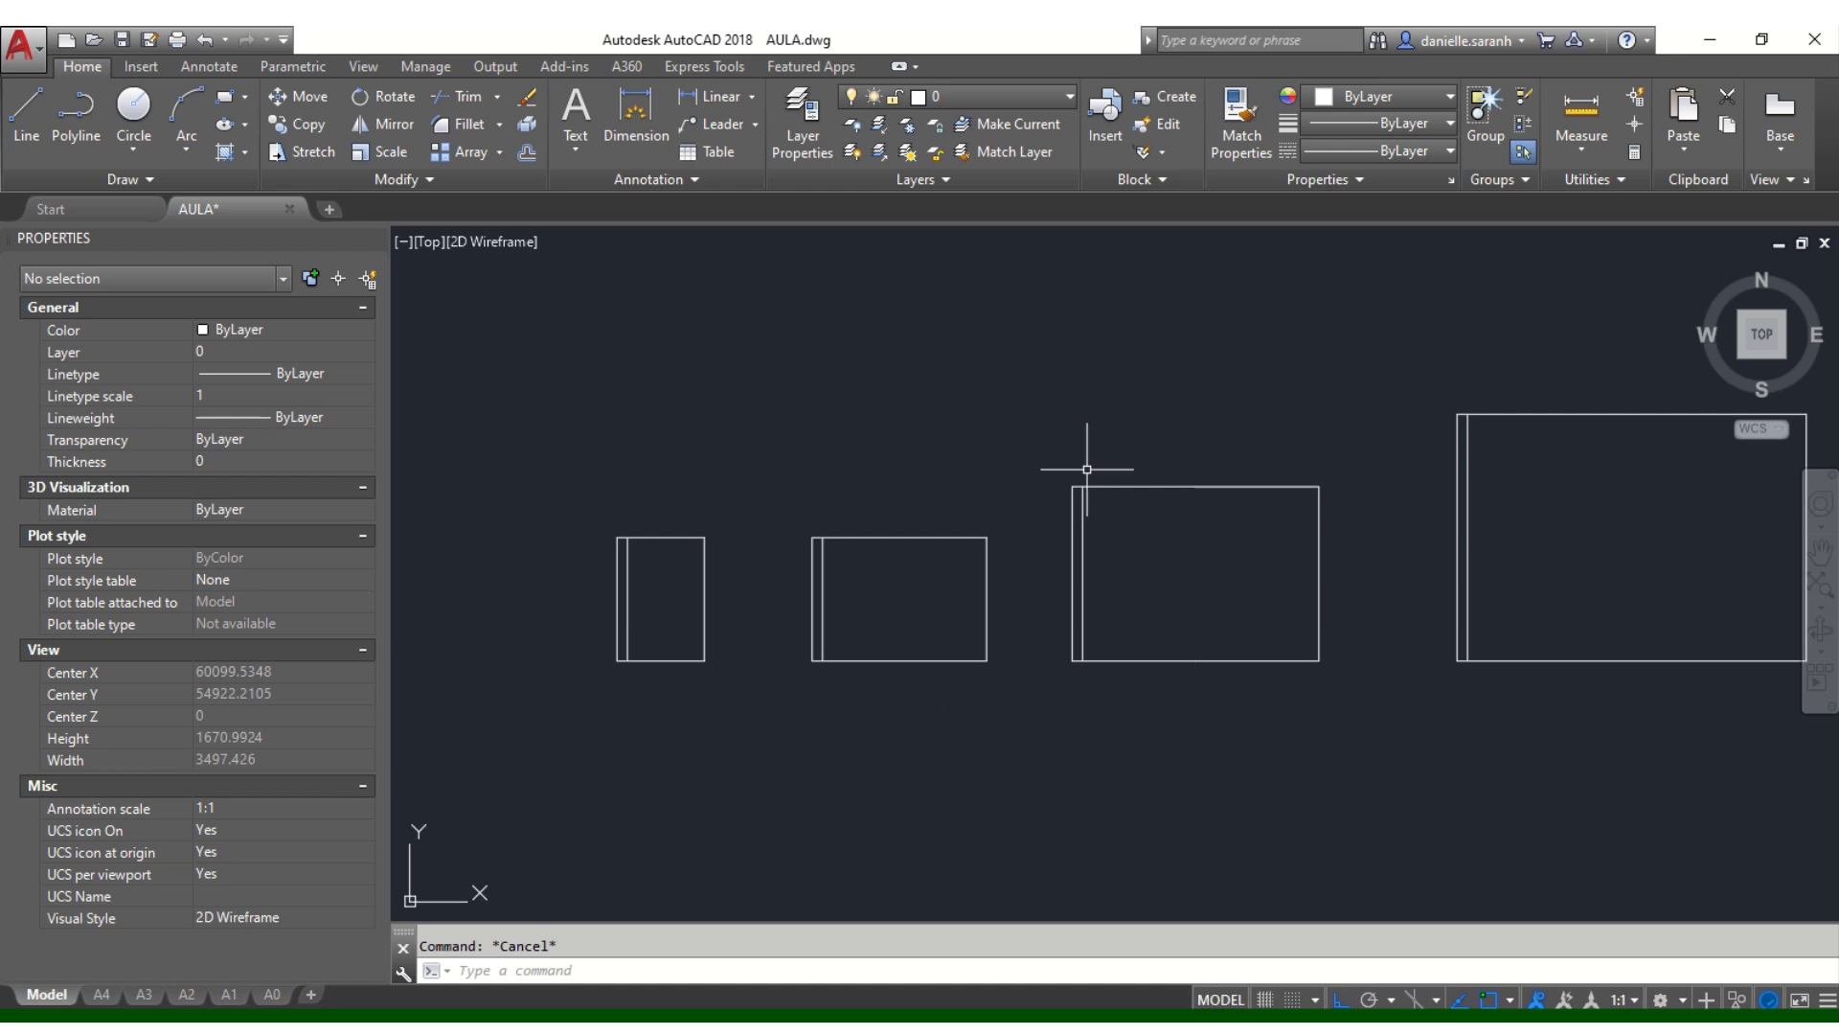
text(o)
key(Return)
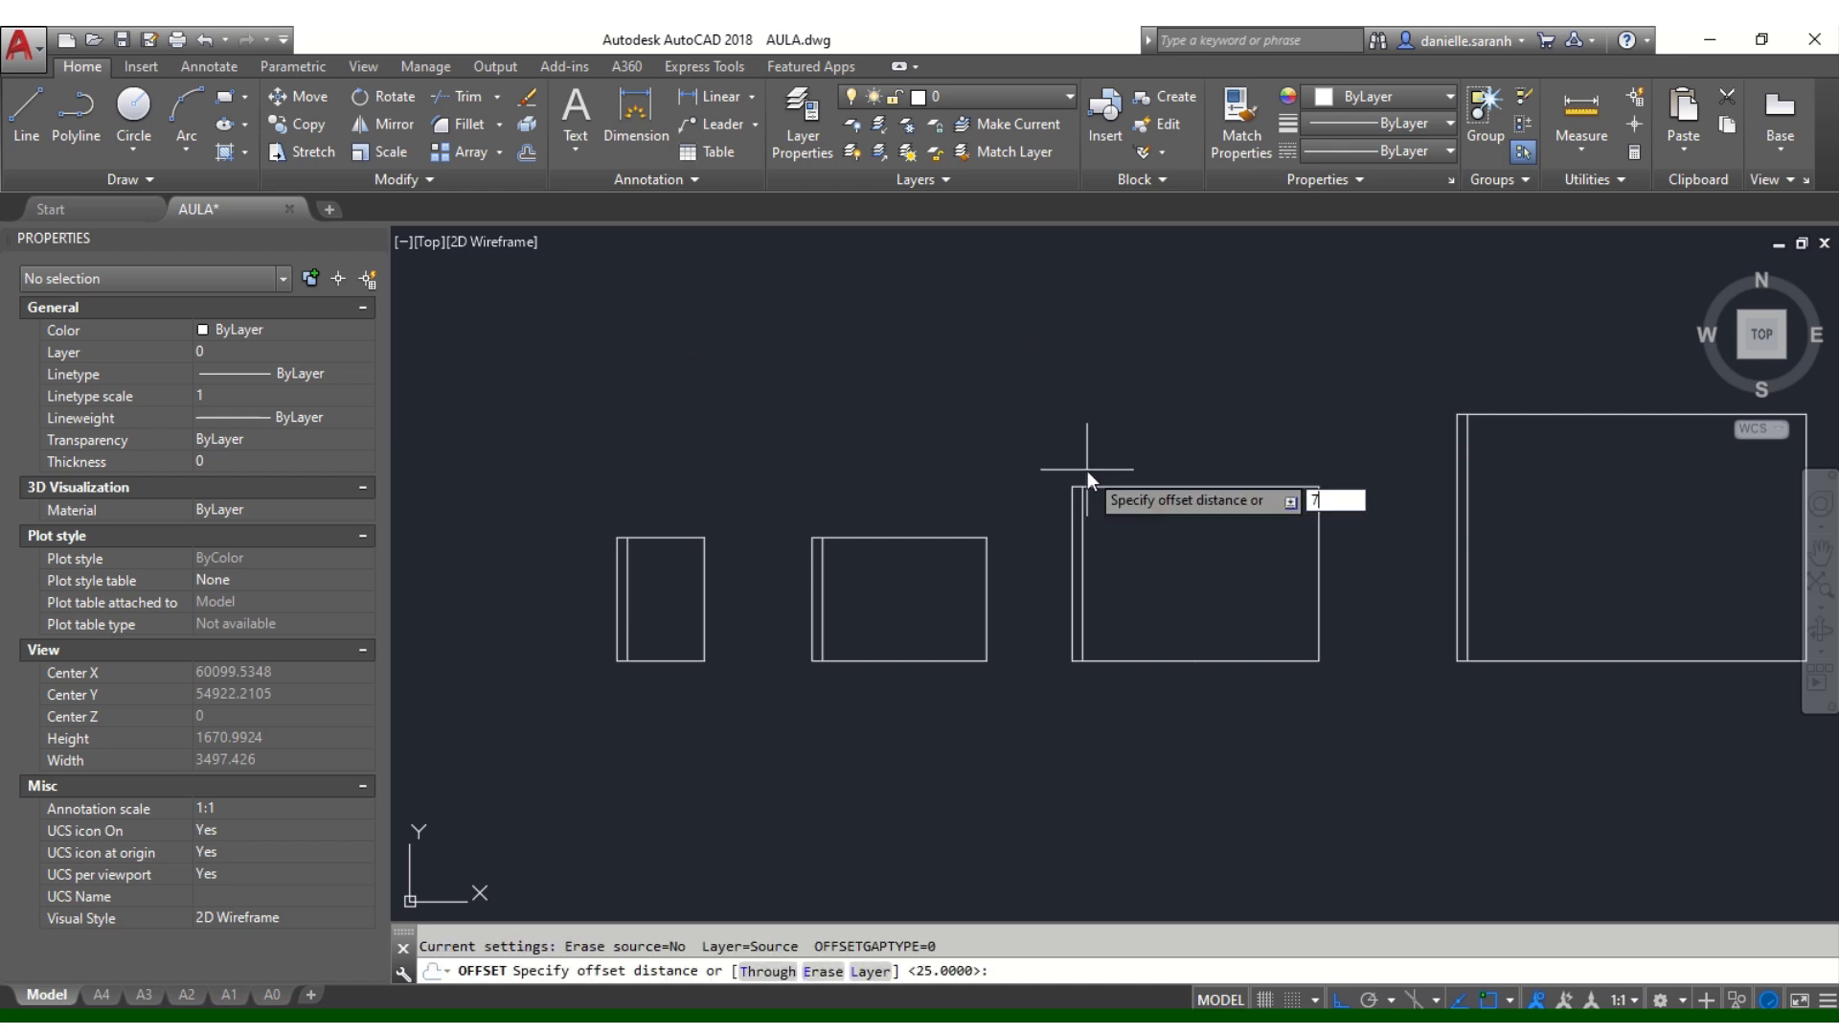
key(Return)
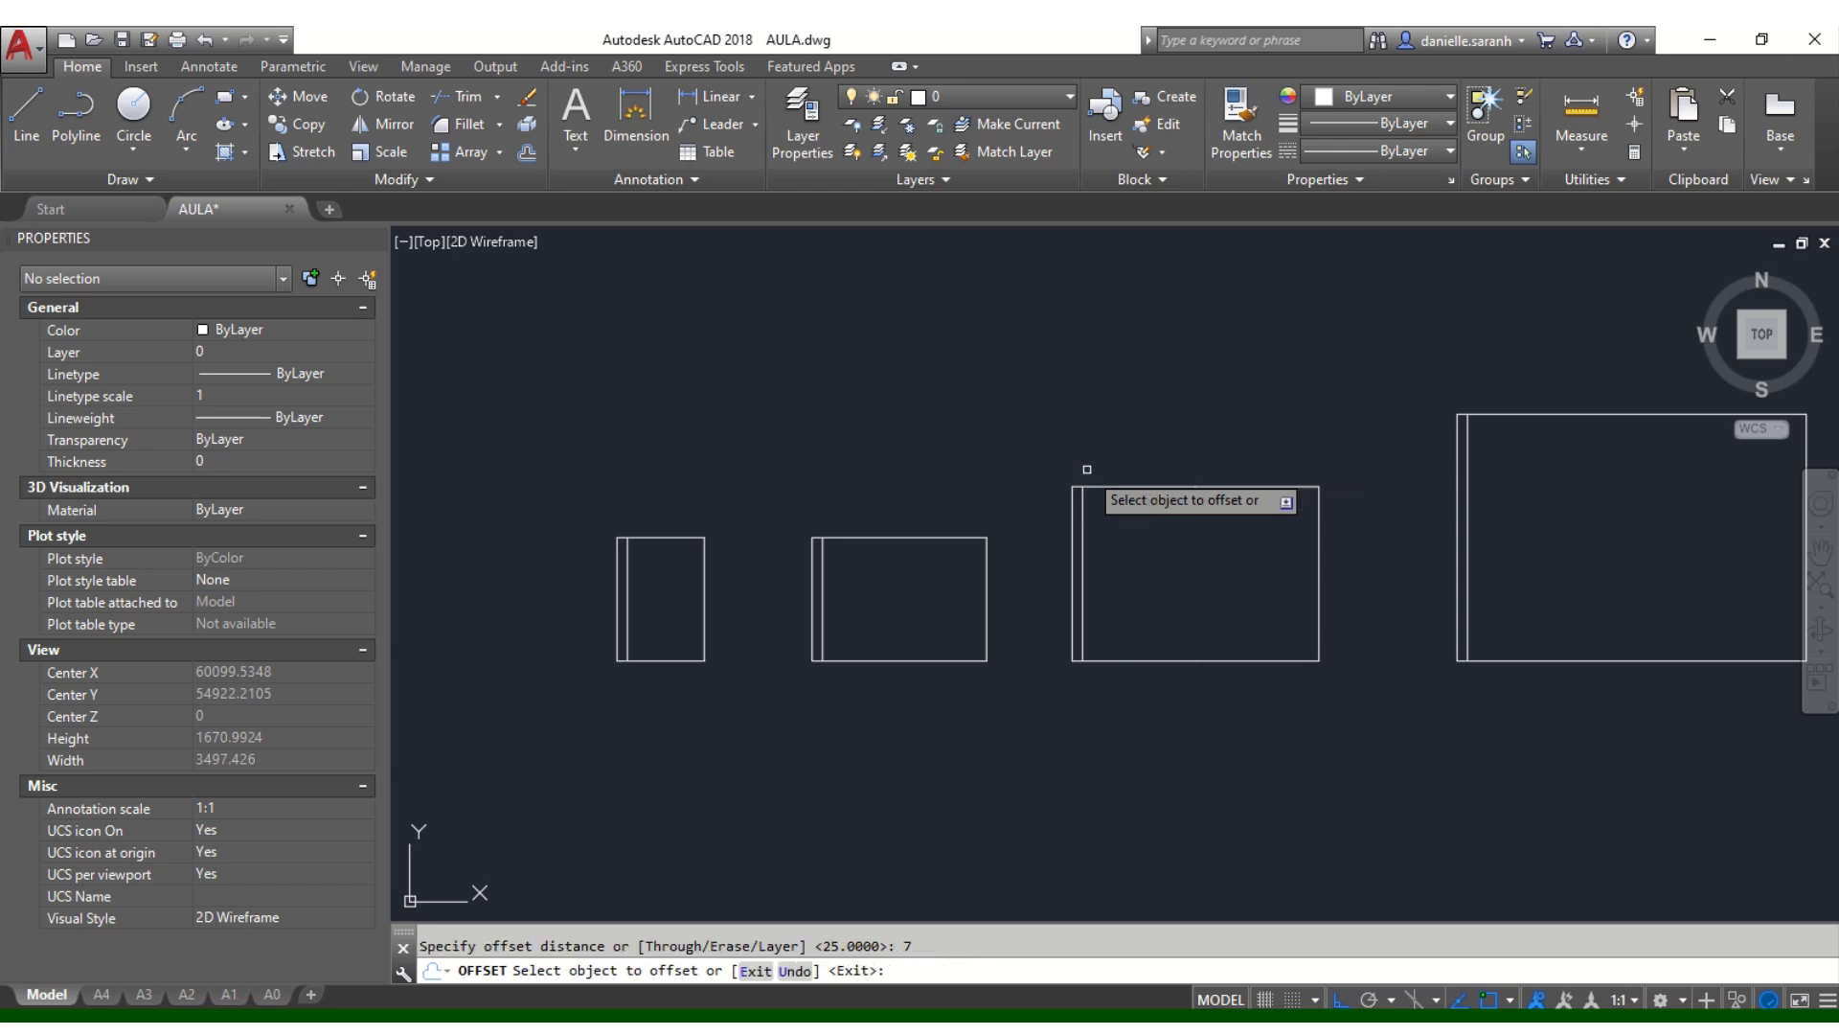
click(670, 538)
scroll(666, 593, up, 4)
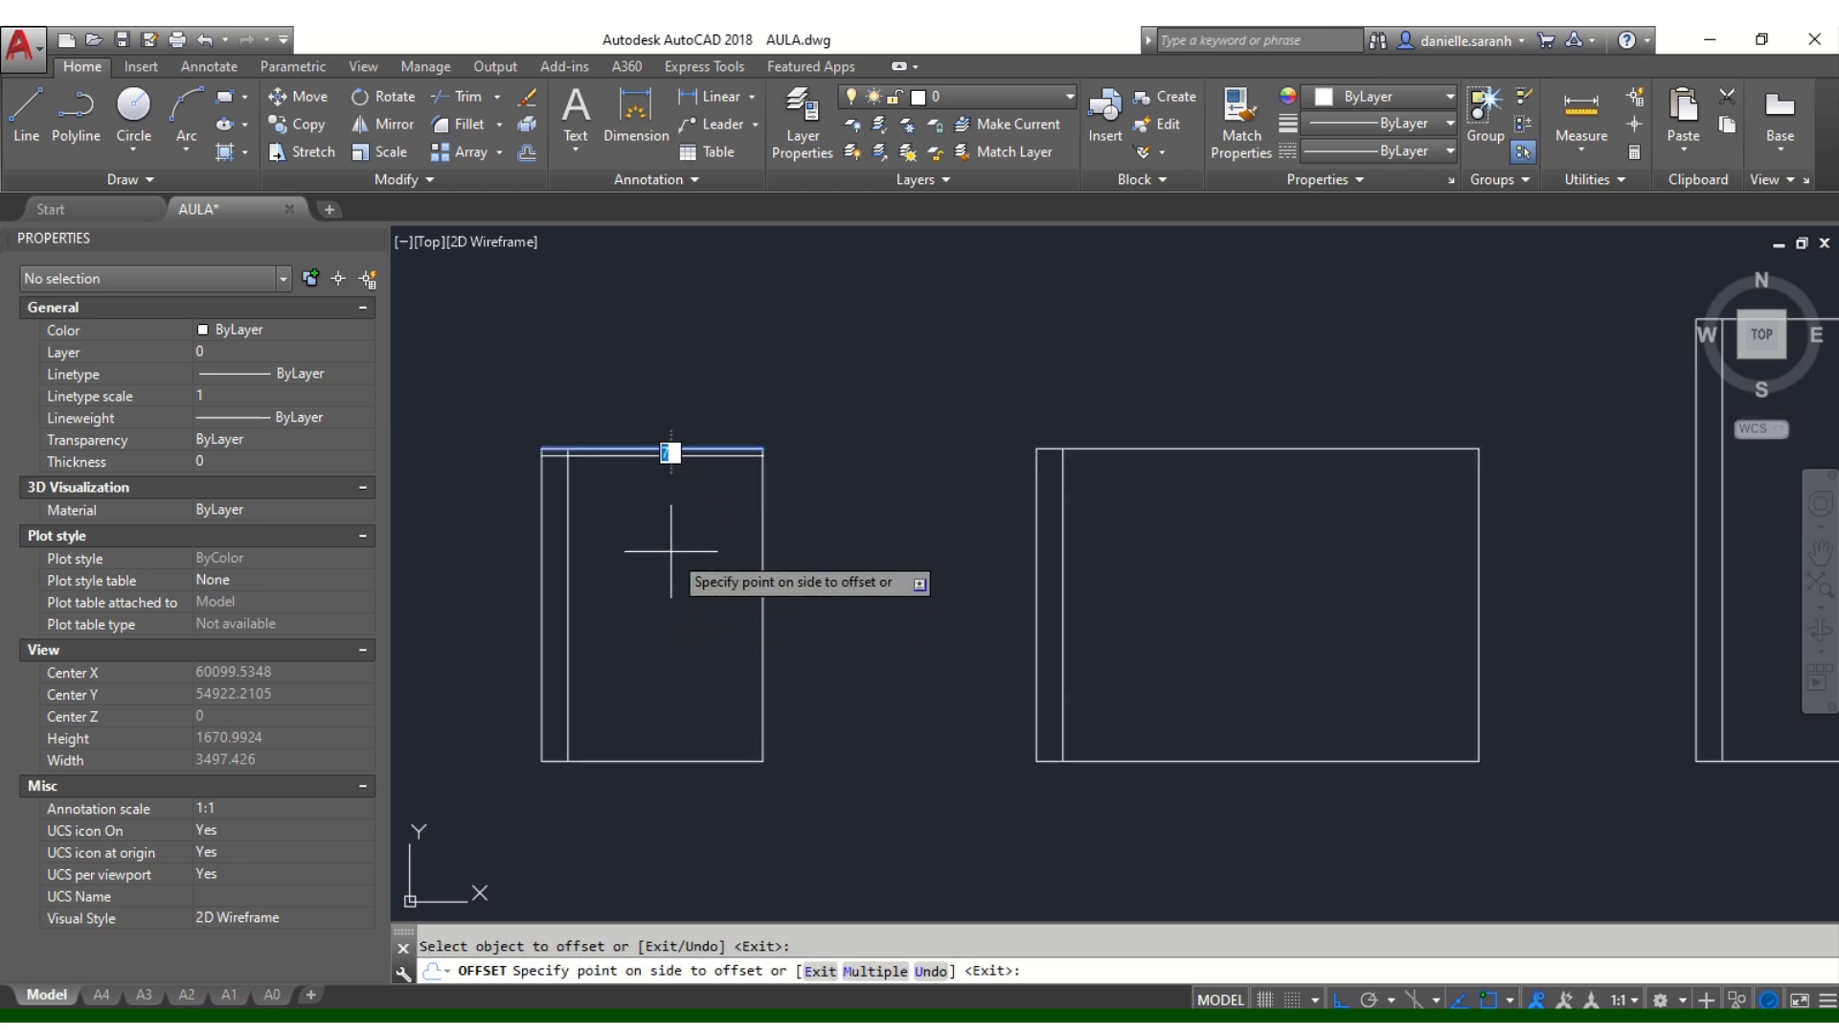
click(670, 550)
click(762, 589)
click(713, 575)
click(689, 760)
click(690, 699)
Step: Offset the top, right and bottom edges of the second sheet inward by the same 7 units
click(1270, 450)
click(1437, 534)
click(1479, 545)
click(1380, 685)
click(1389, 759)
click(1336, 661)
scroll(755, 676, down, 4)
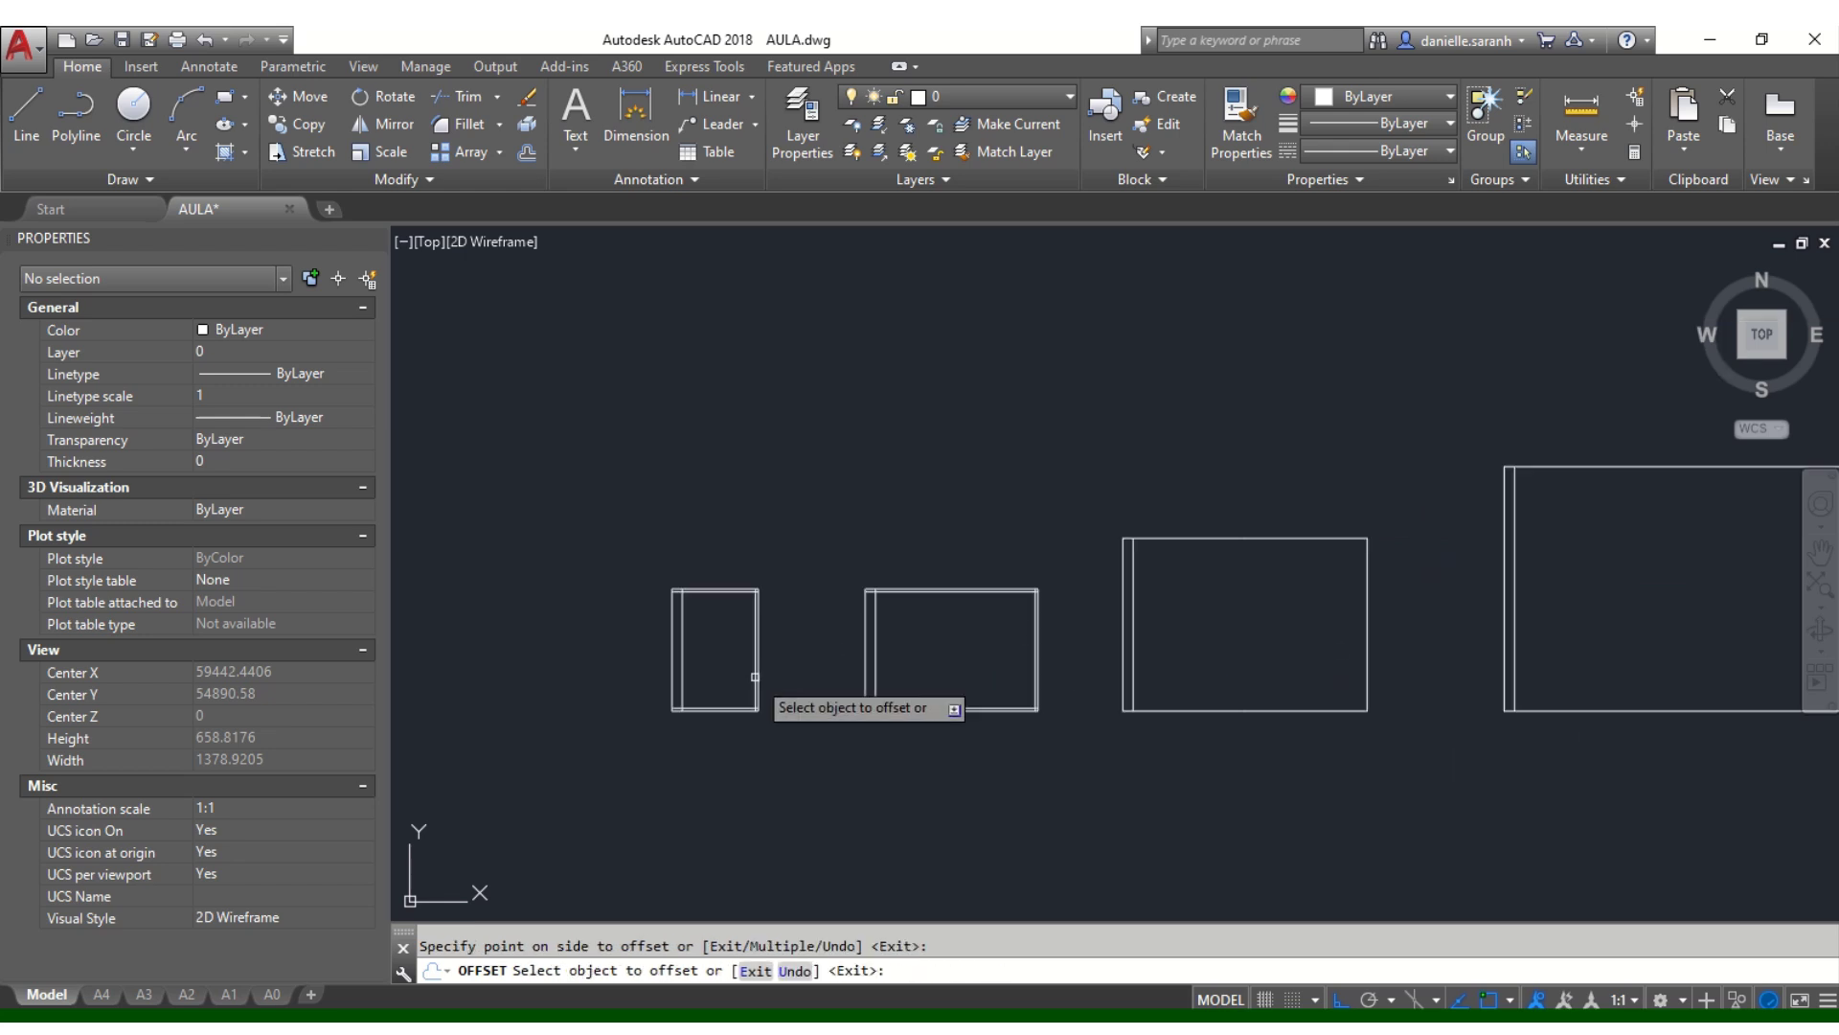
Step: Offset the top, bottom and right edges of the third sheet 7 units inward and end the Offset command
scroll(1265, 575, up, 2)
click(1273, 517)
click(1263, 558)
click(1203, 792)
click(1217, 753)
click(1266, 788)
click(1371, 666)
click(1417, 698)
click(1355, 665)
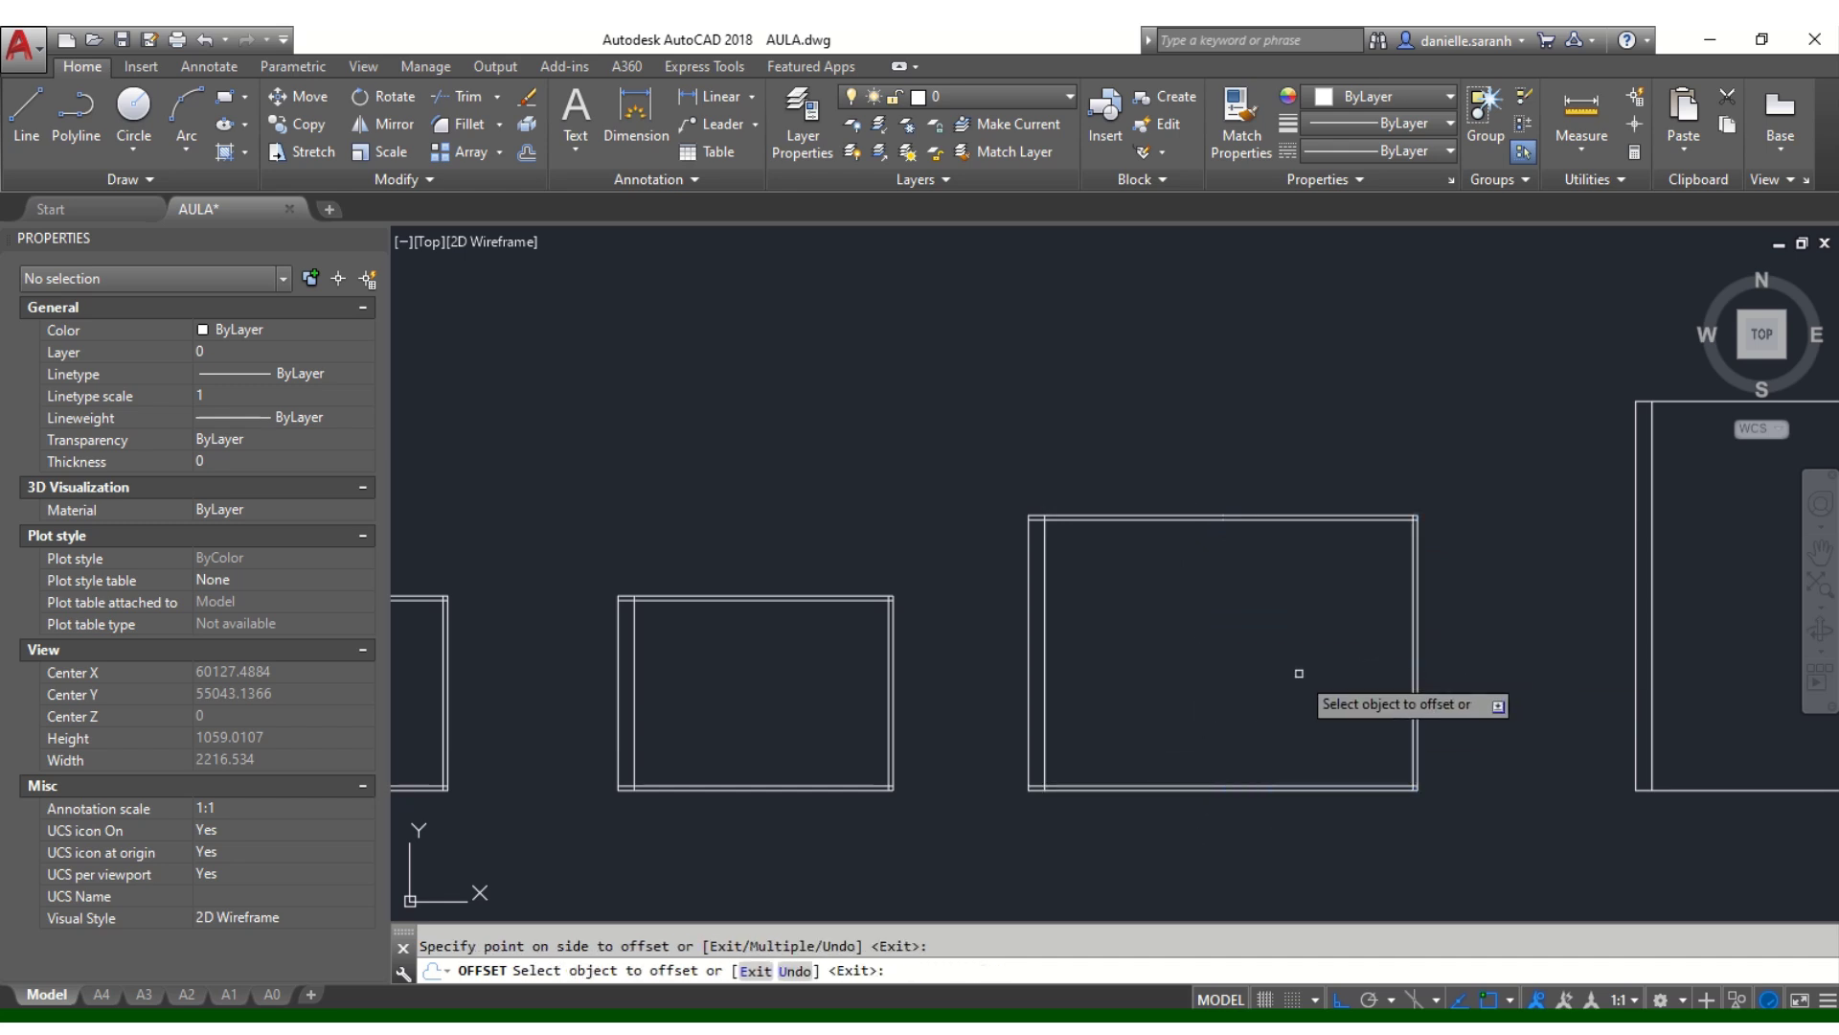
key(Return)
scroll(728, 668, down, 4)
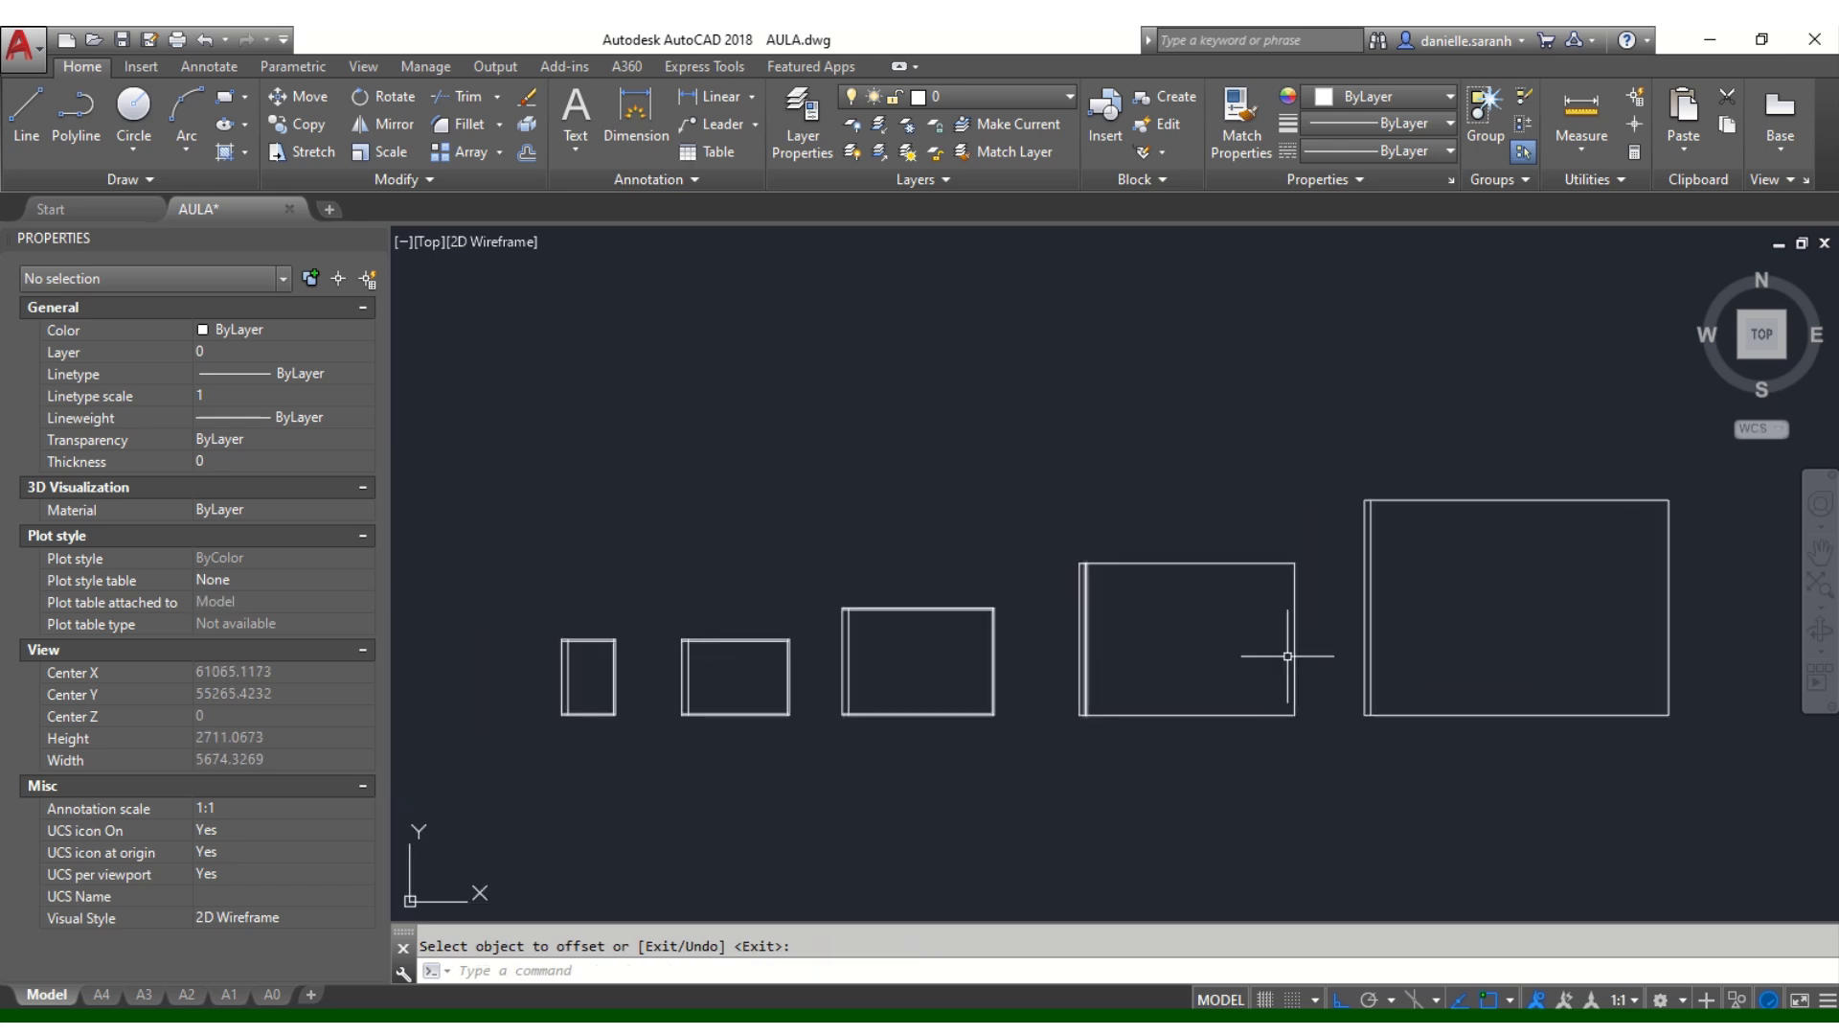
scroll(1329, 654, up, 2)
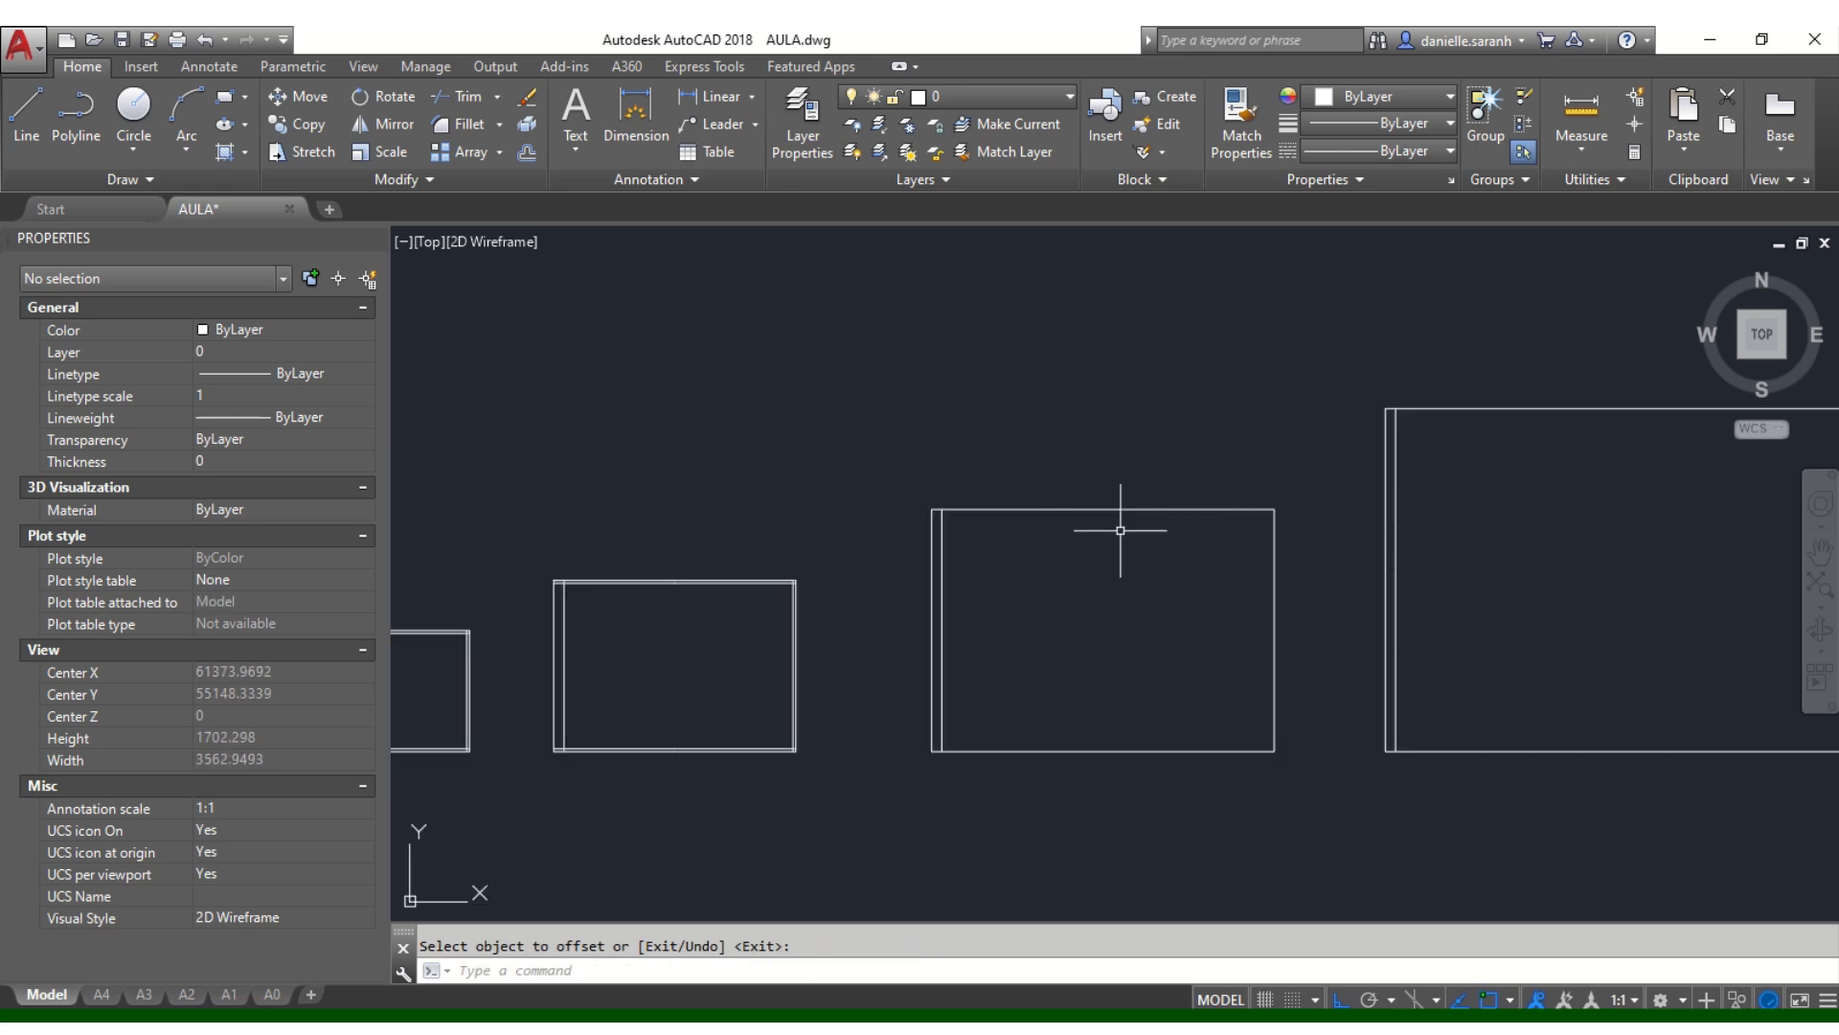
scroll(1119, 530, up, 2)
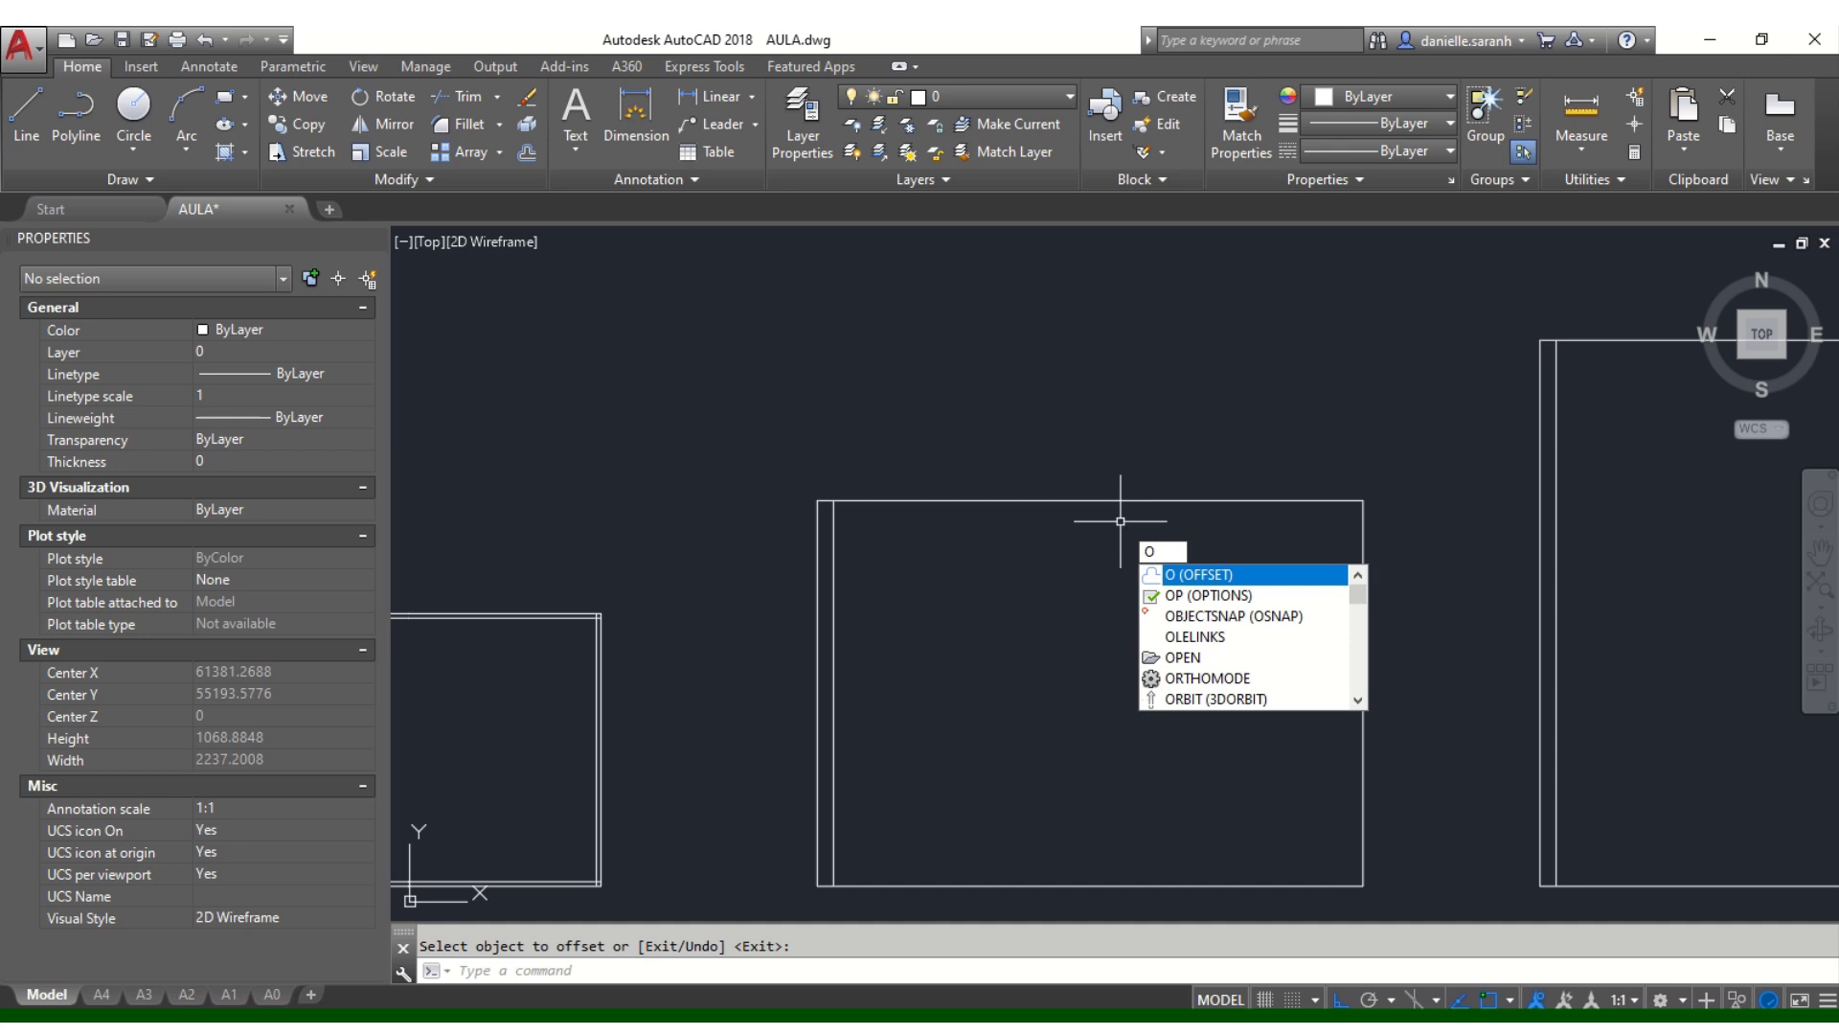
key(Return)
text(10)
key(Return)
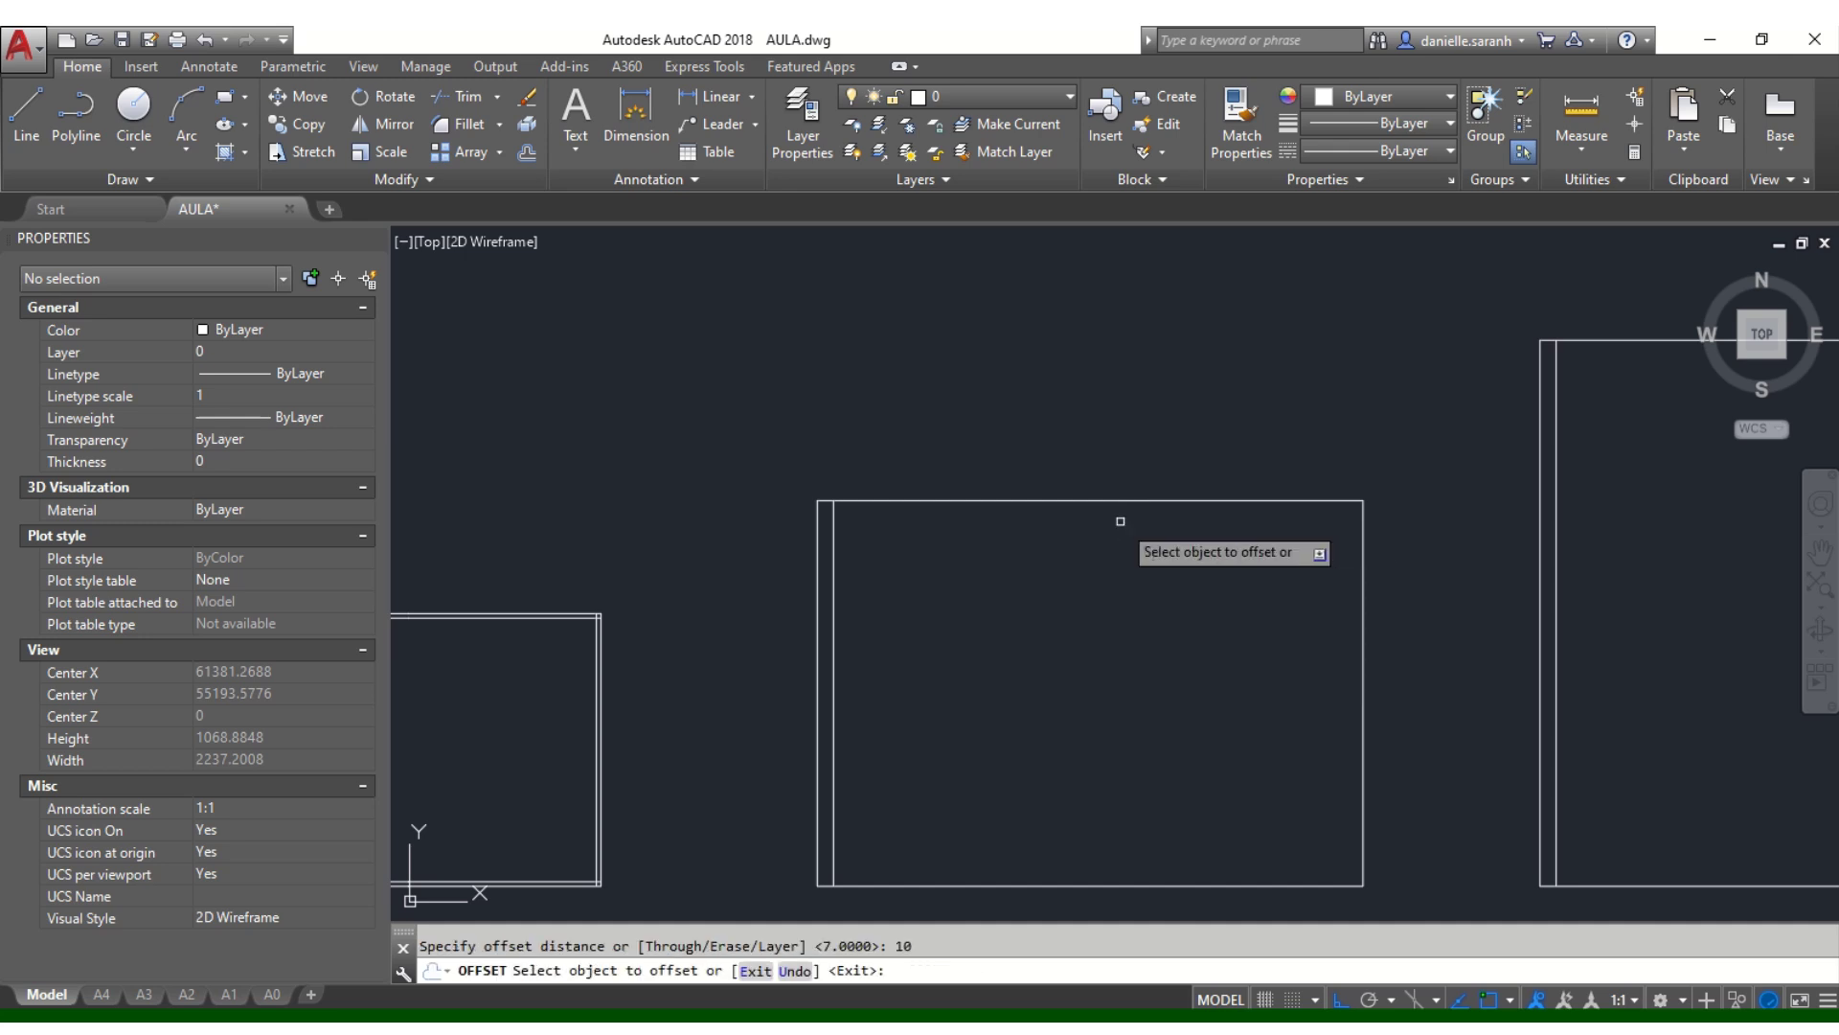
key(Escape)
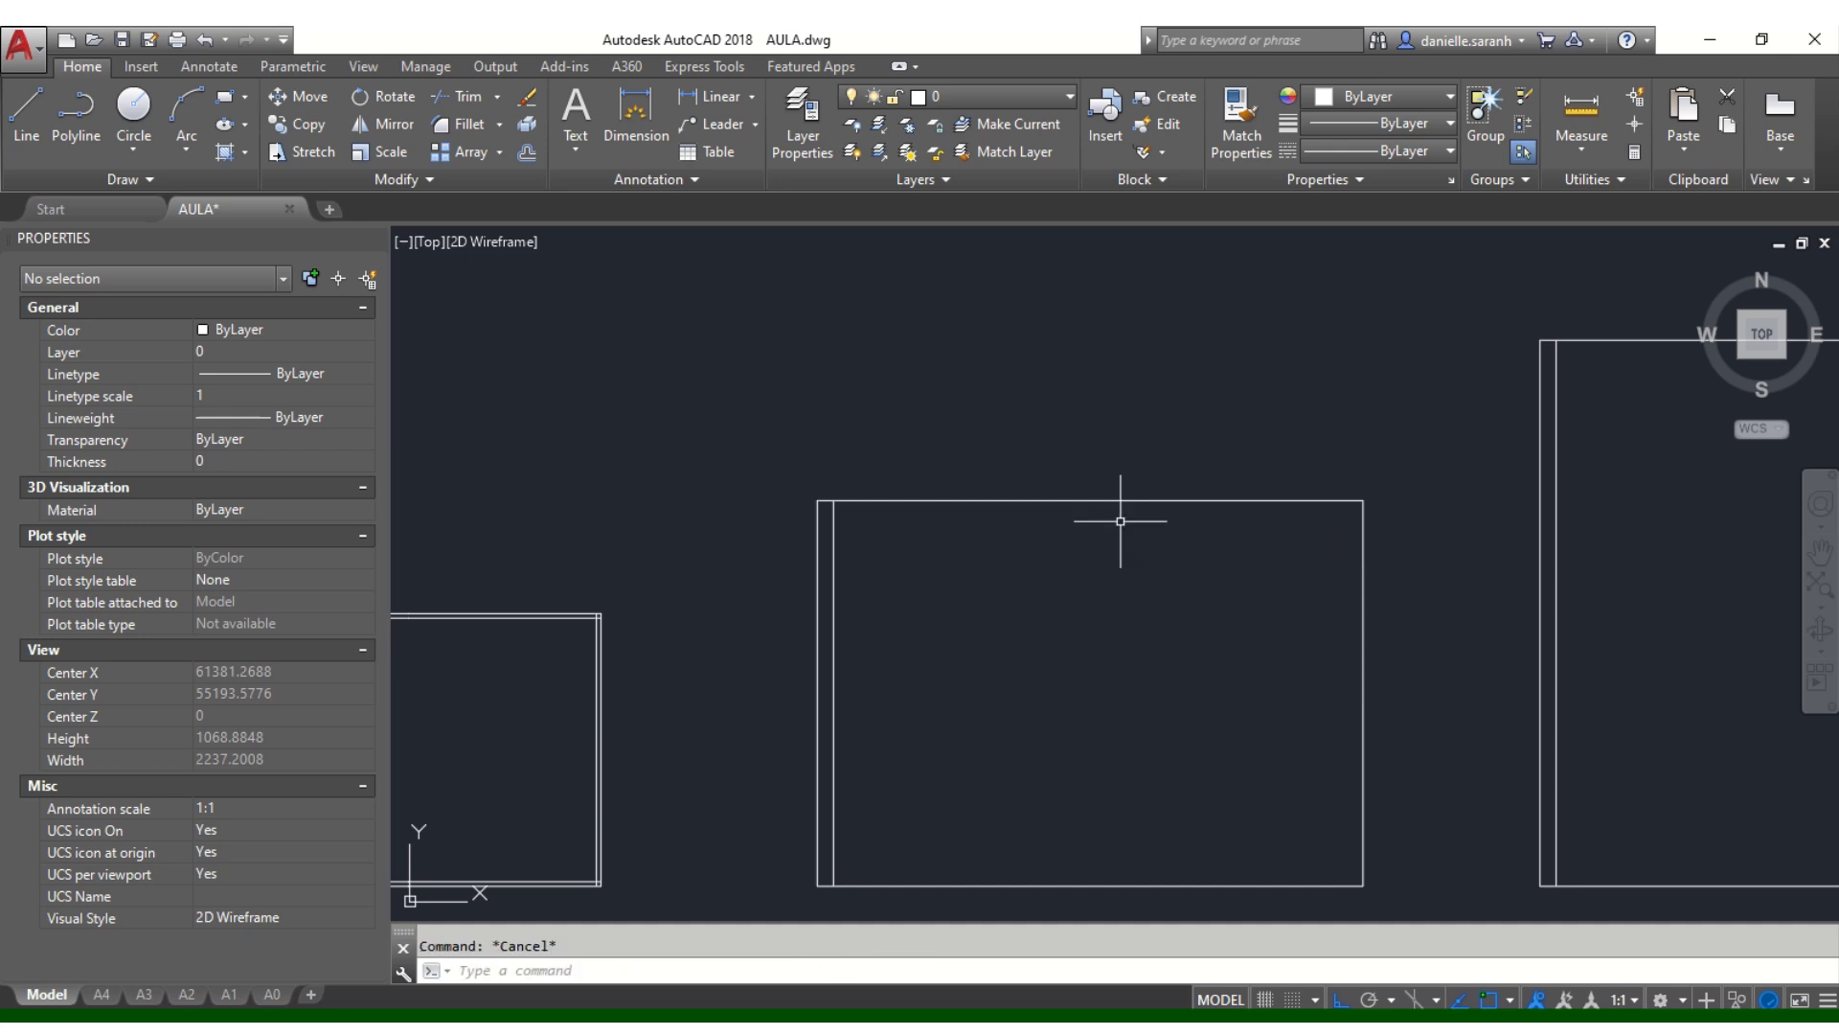
Step: Offset the top, right and bottom edges of the fourth sheet 10 units inward
text(o)
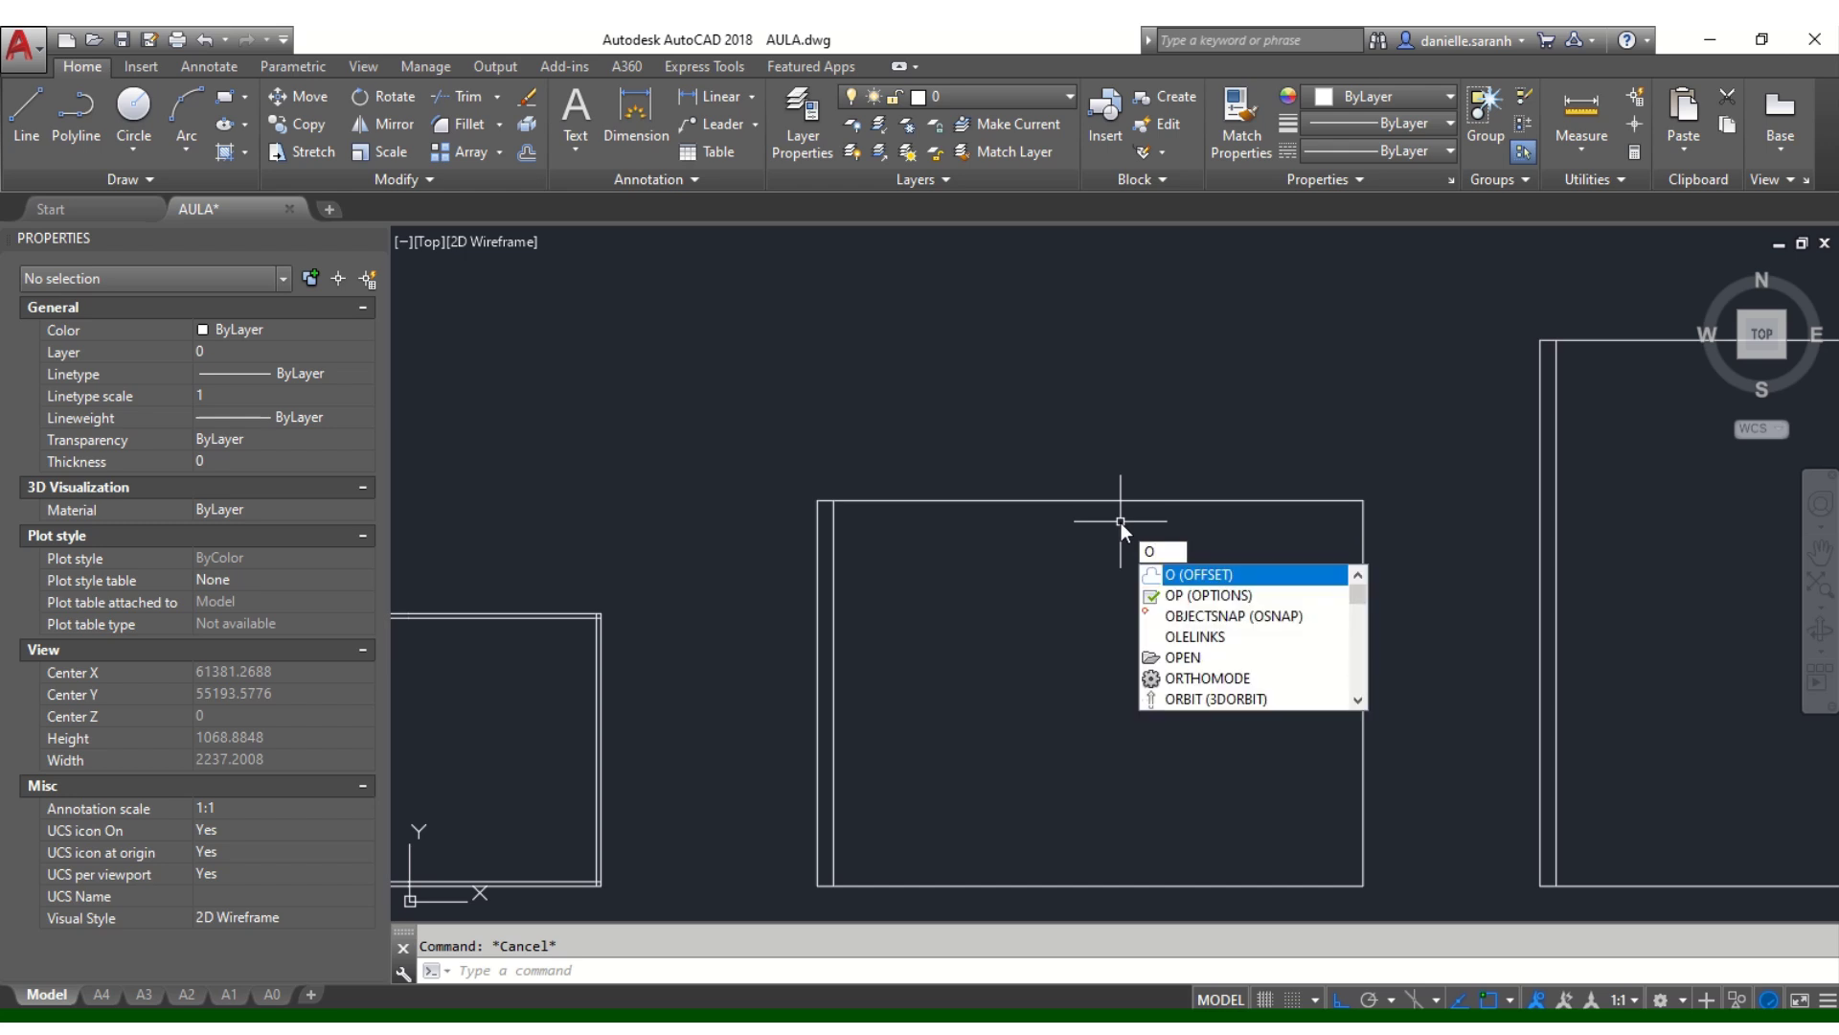
key(Return)
text(10)
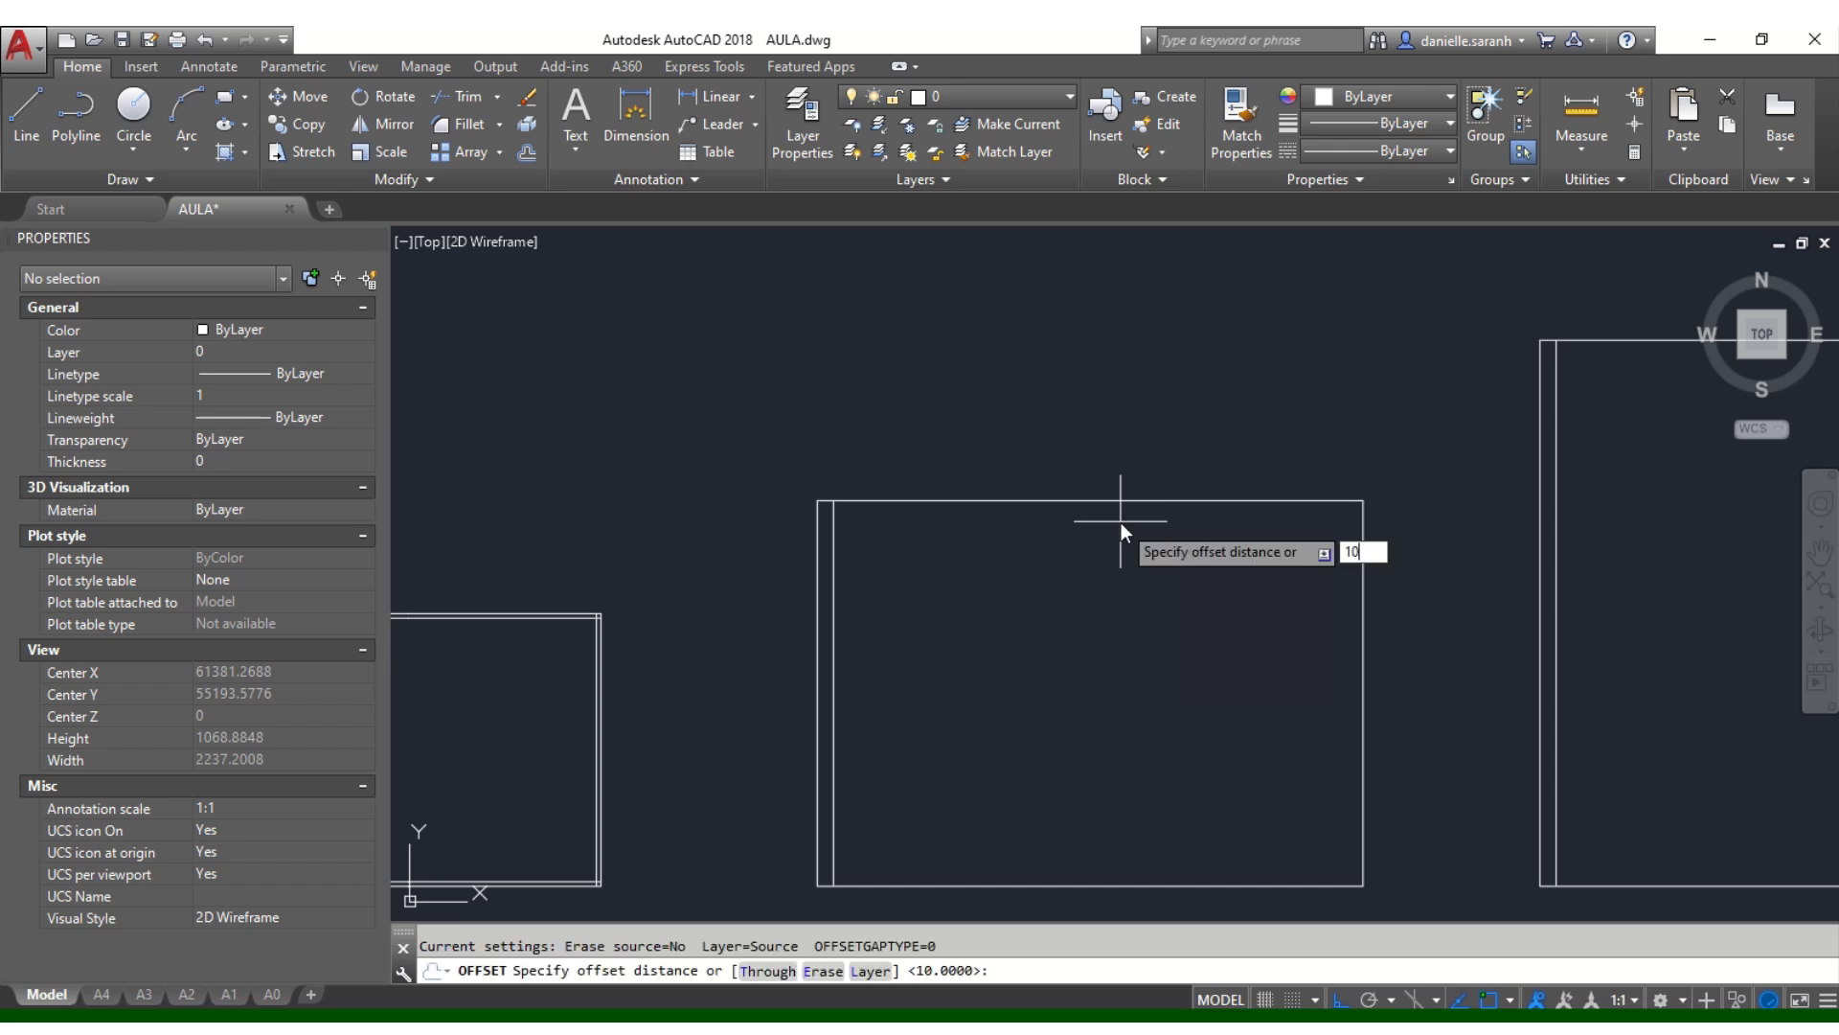
key(Return)
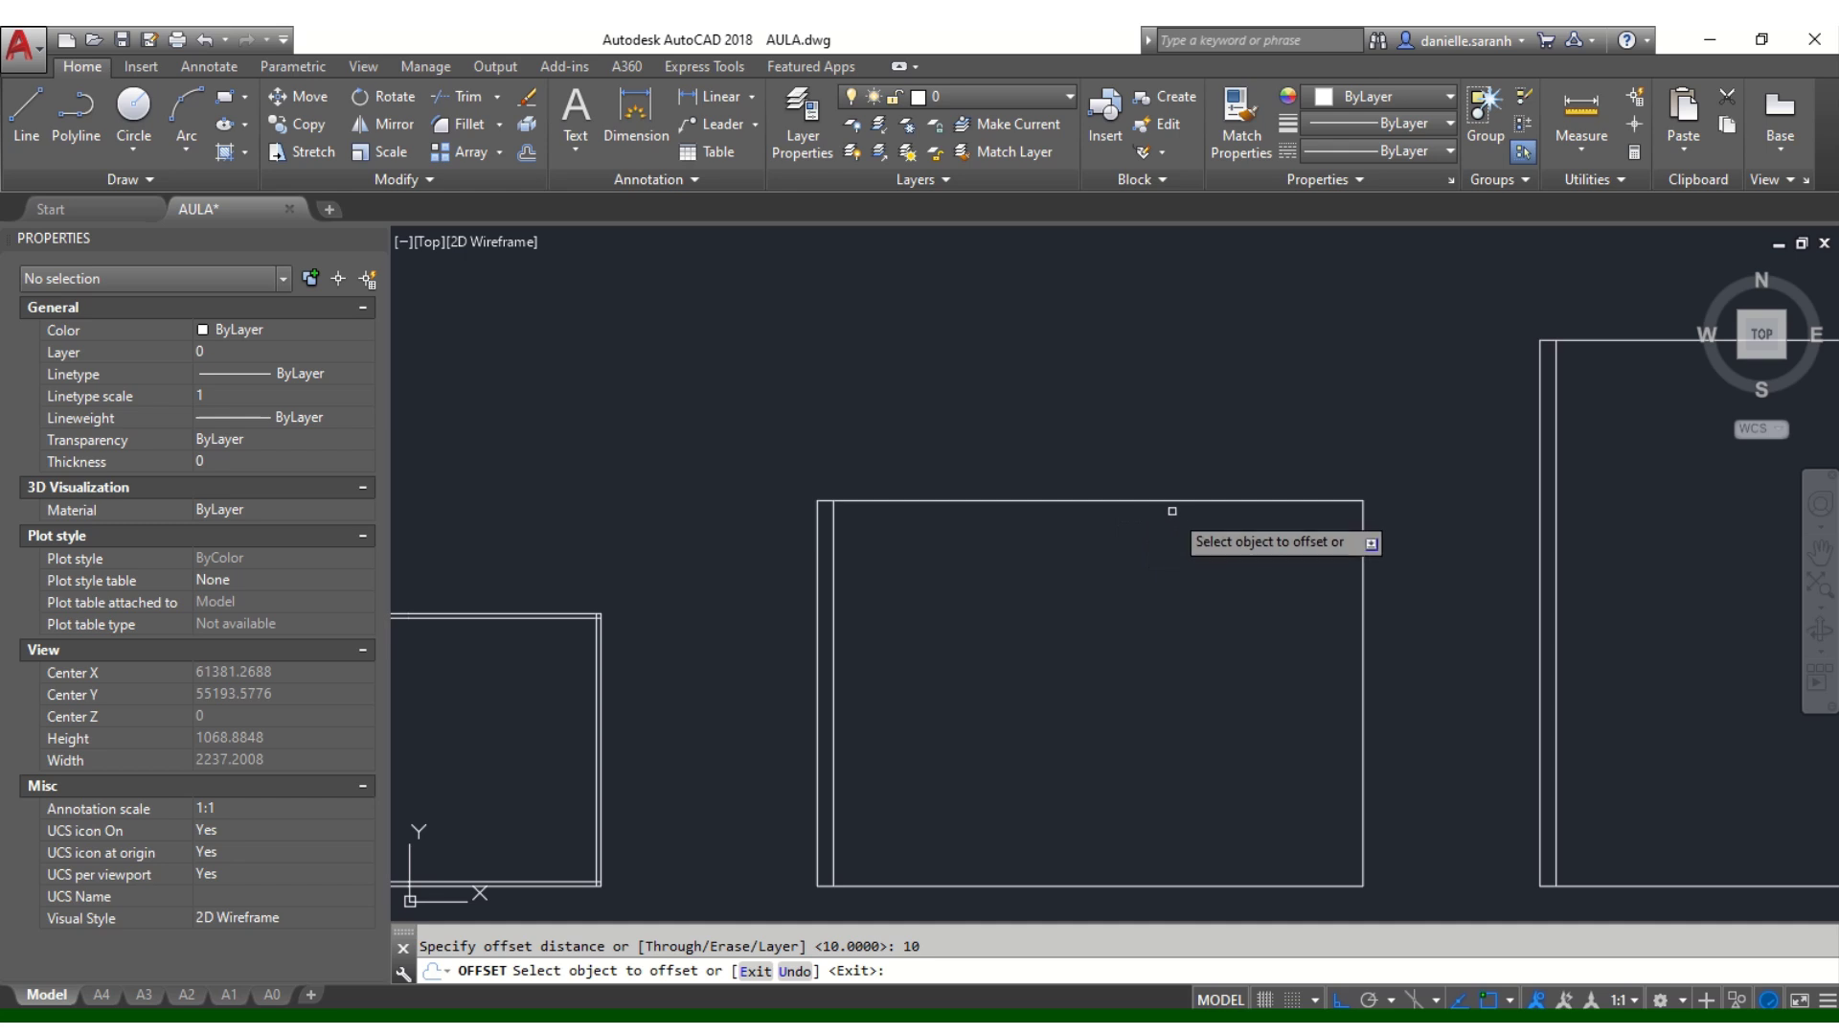
click(1161, 501)
click(1150, 638)
click(1362, 651)
click(1341, 690)
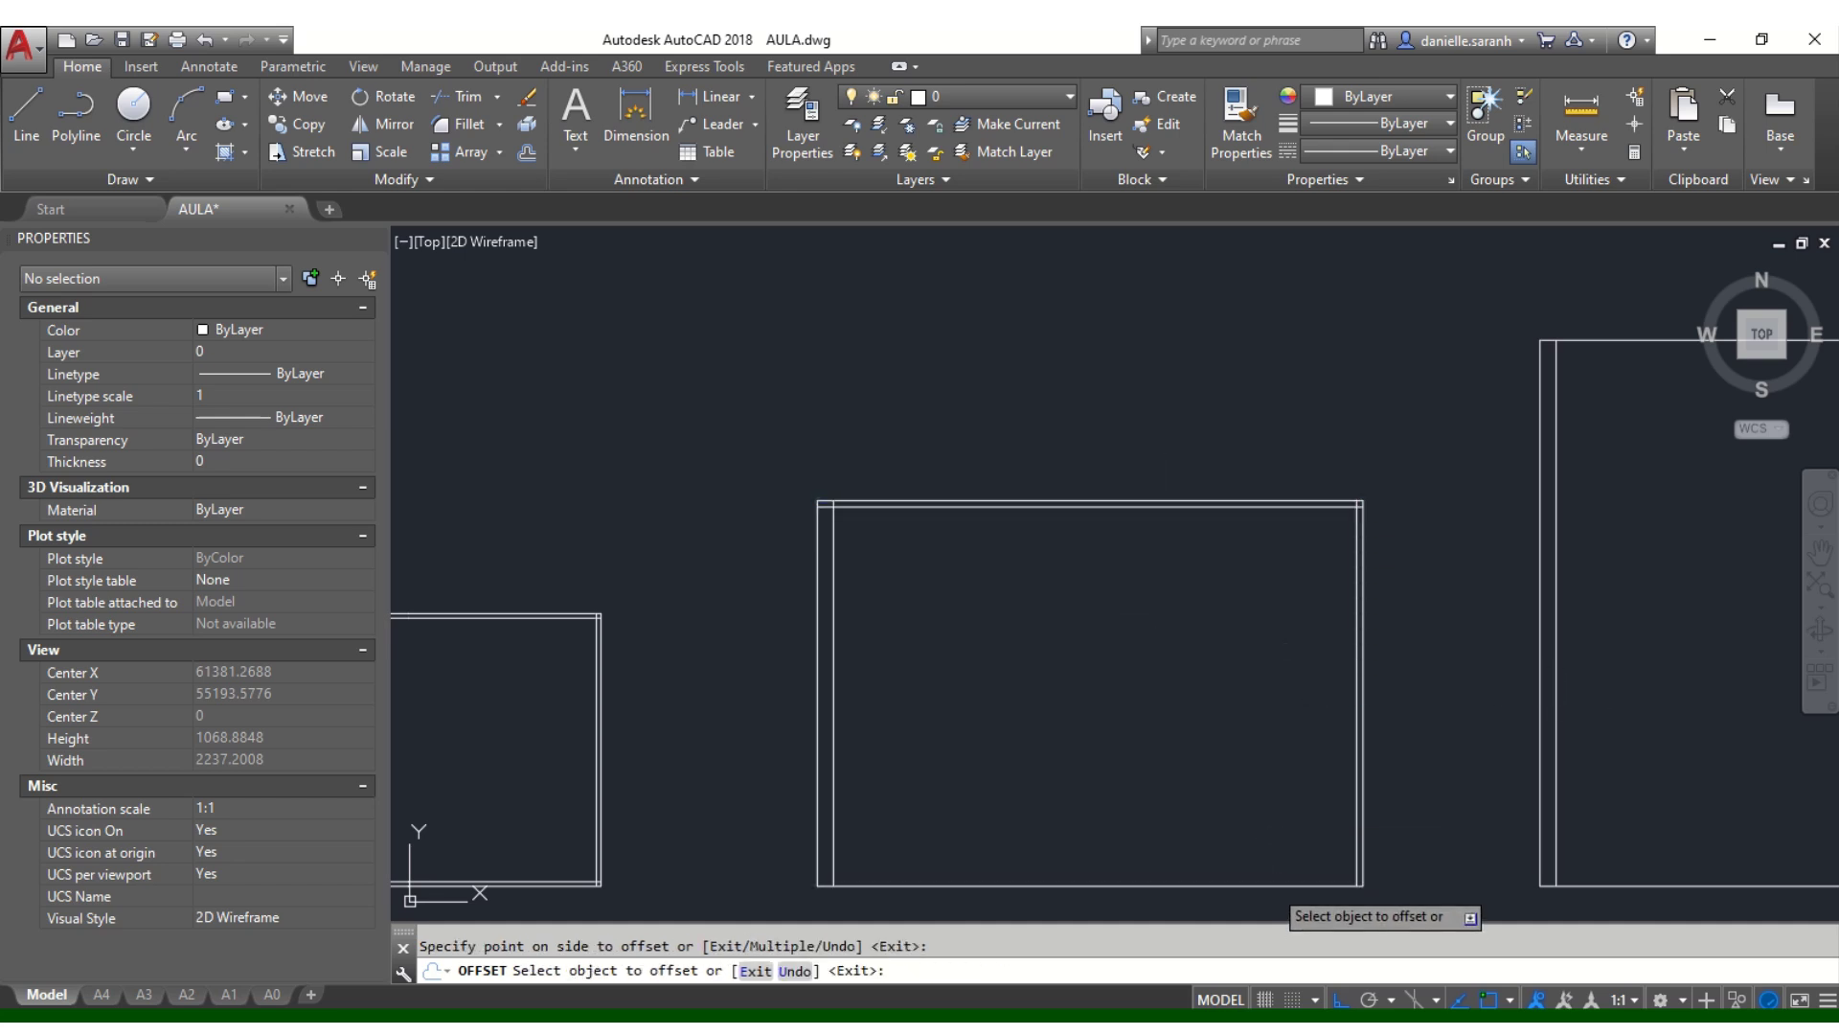
Step: Offset the top, bottom and right edges of the largest sheet inward by the same 10 units and end the Offset command
scroll(1264, 780, down, 2)
click(1466, 489)
click(1446, 546)
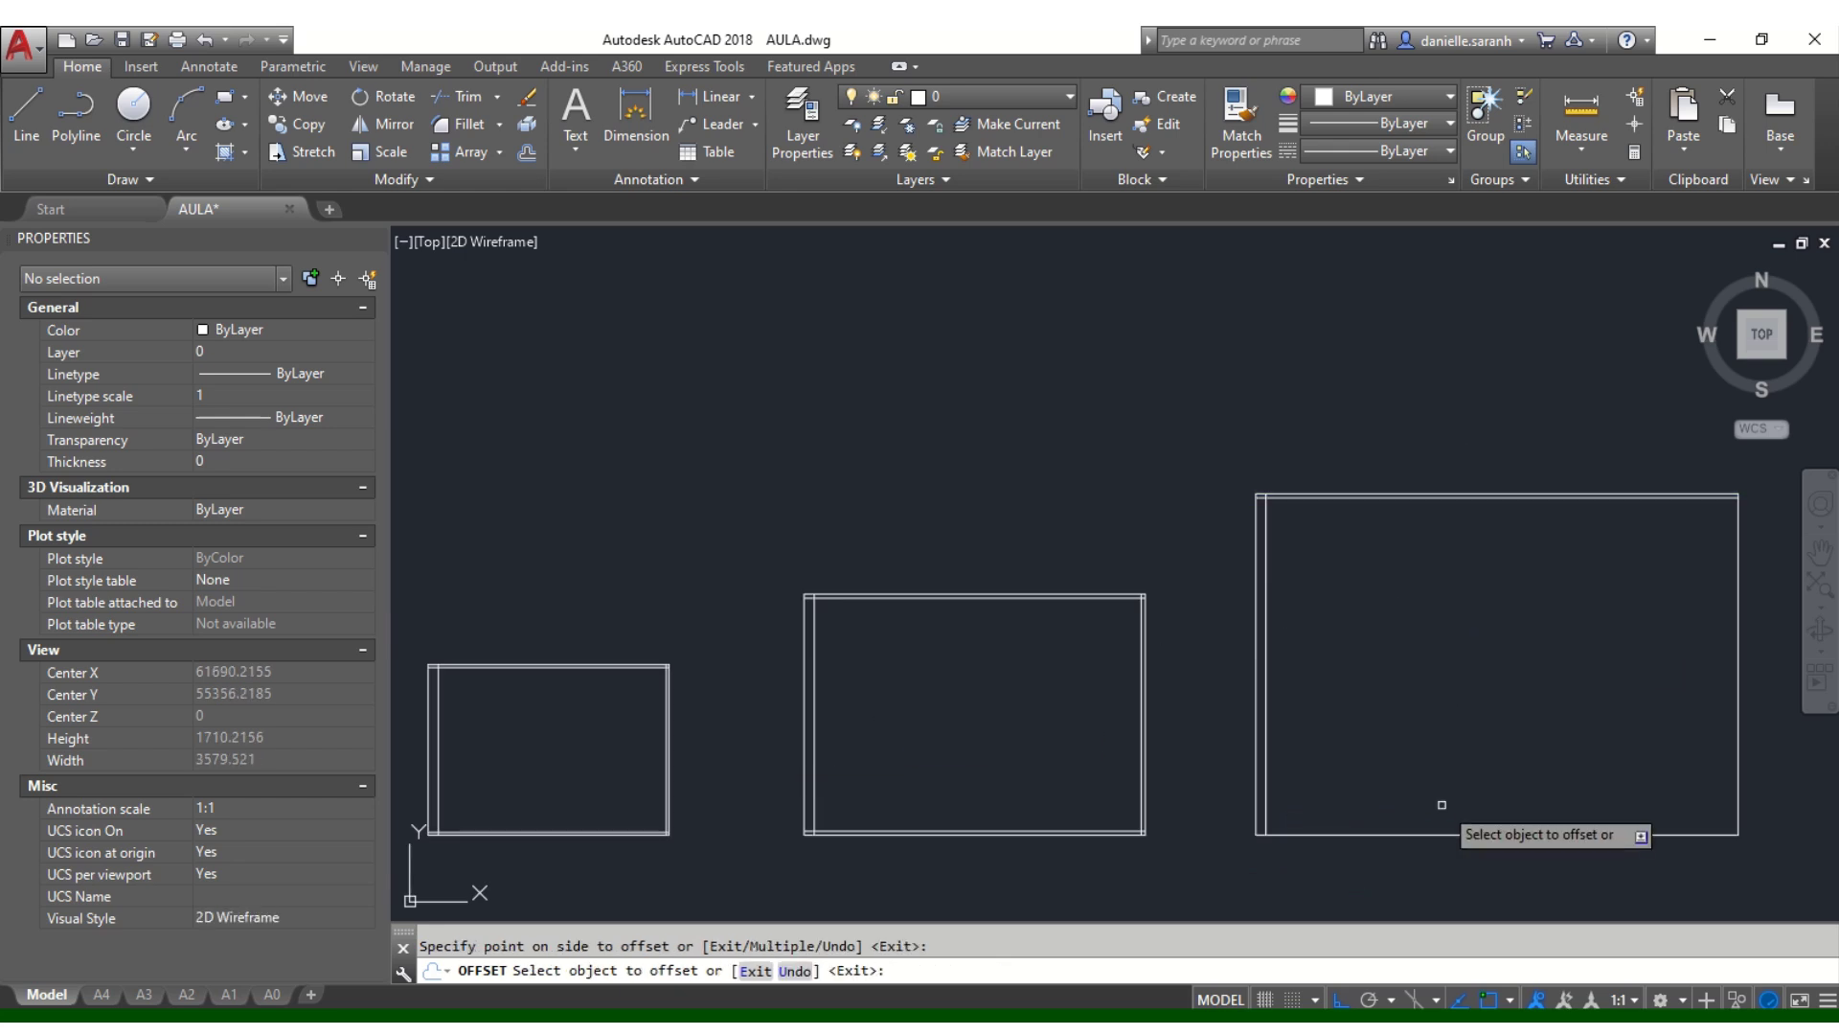
click(1737, 678)
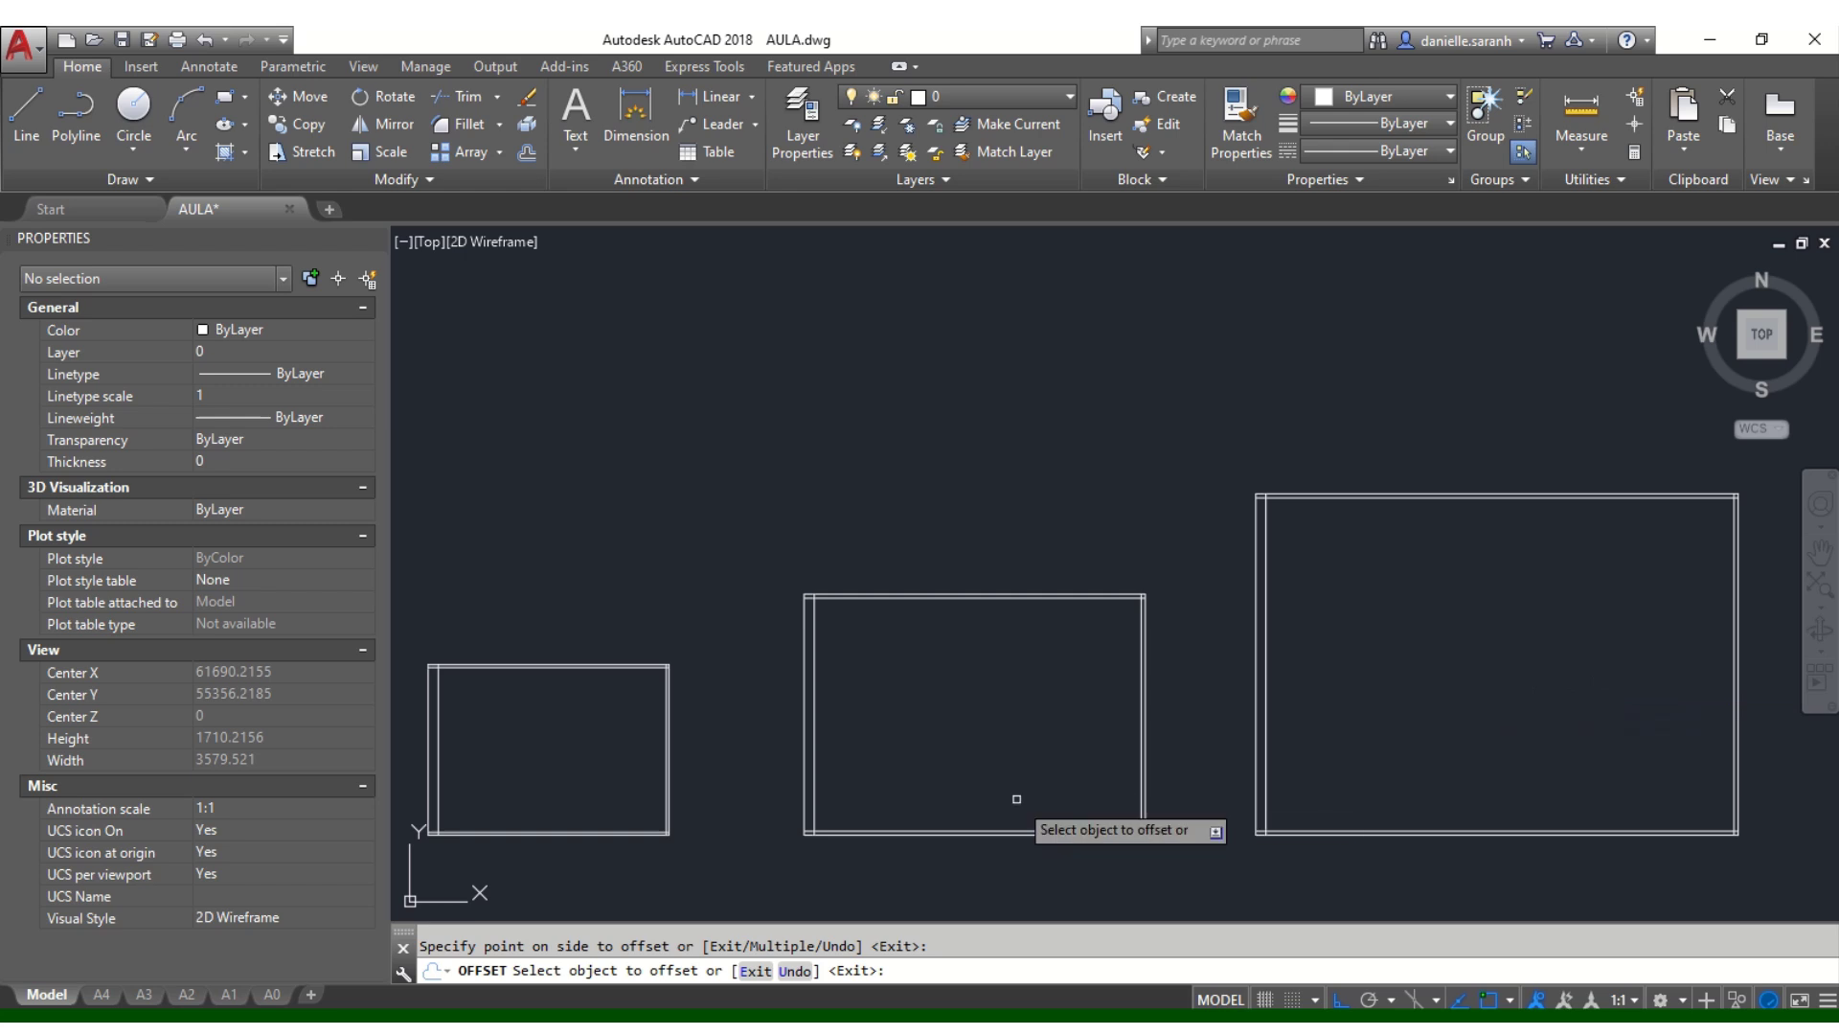
scroll(1159, 584, down, 5)
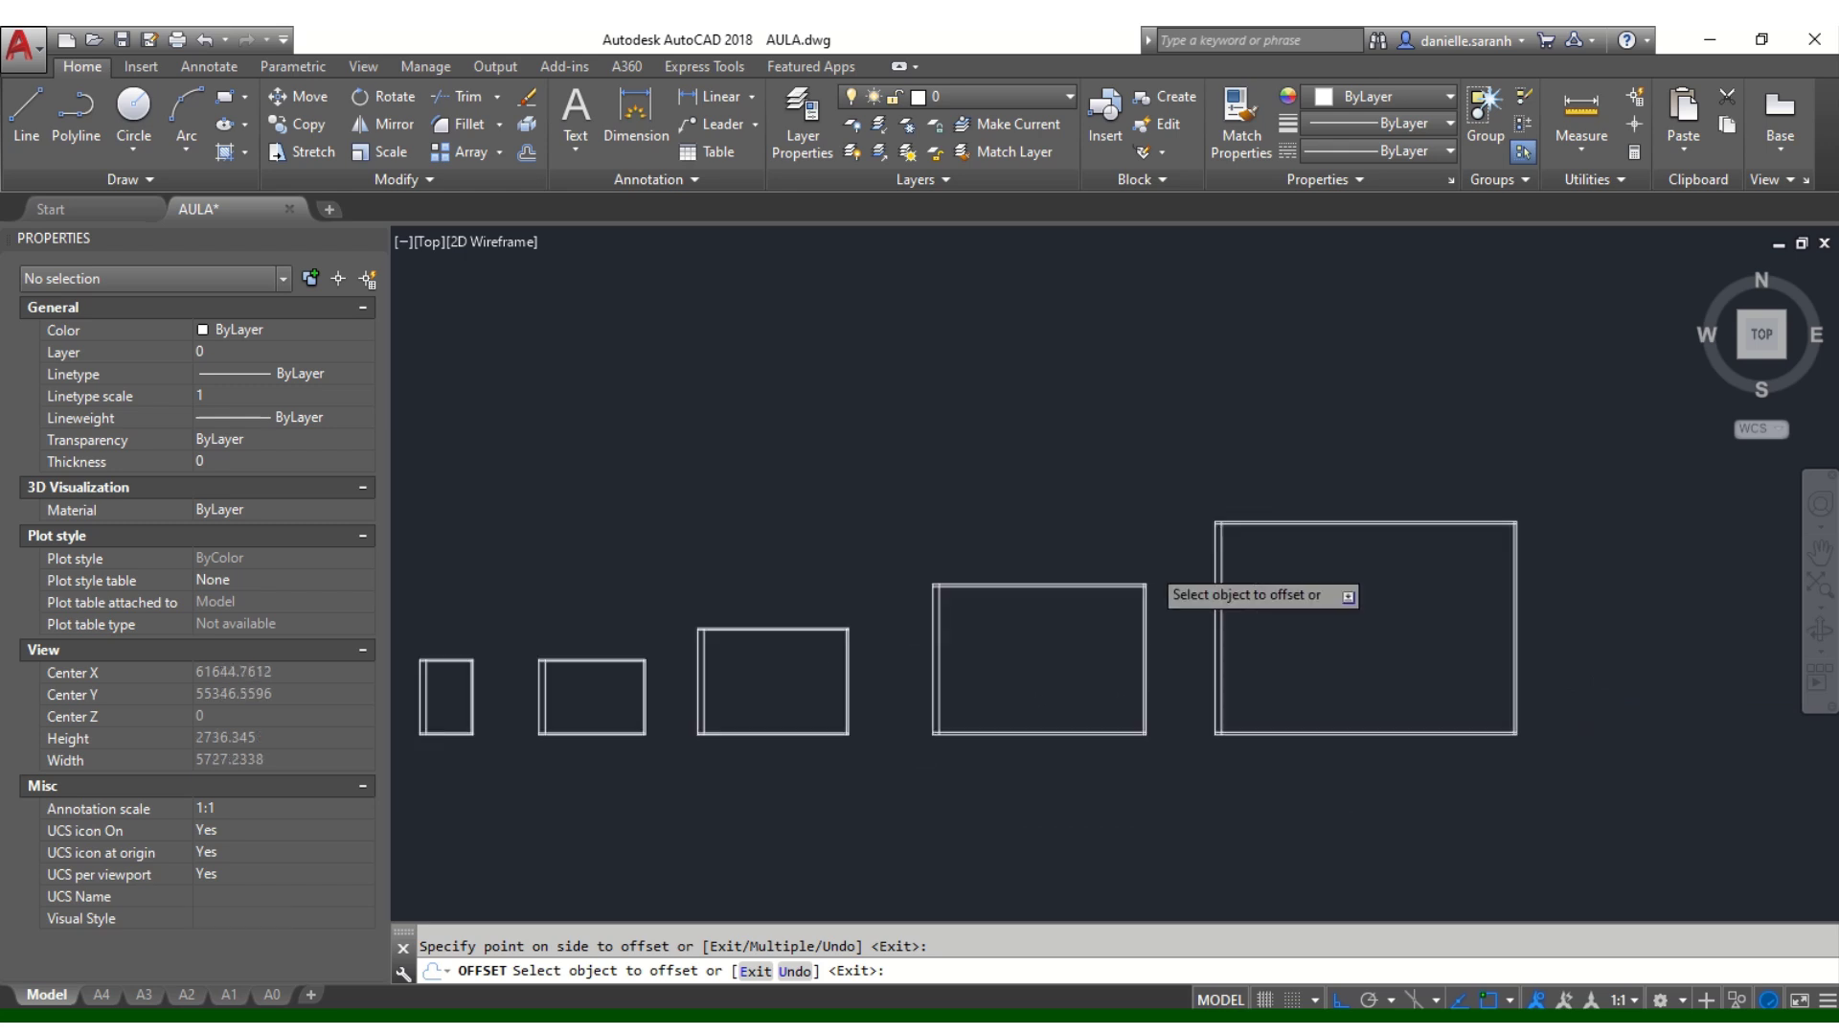
scroll(697, 620, up, 4)
scroll(697, 620, up, 6)
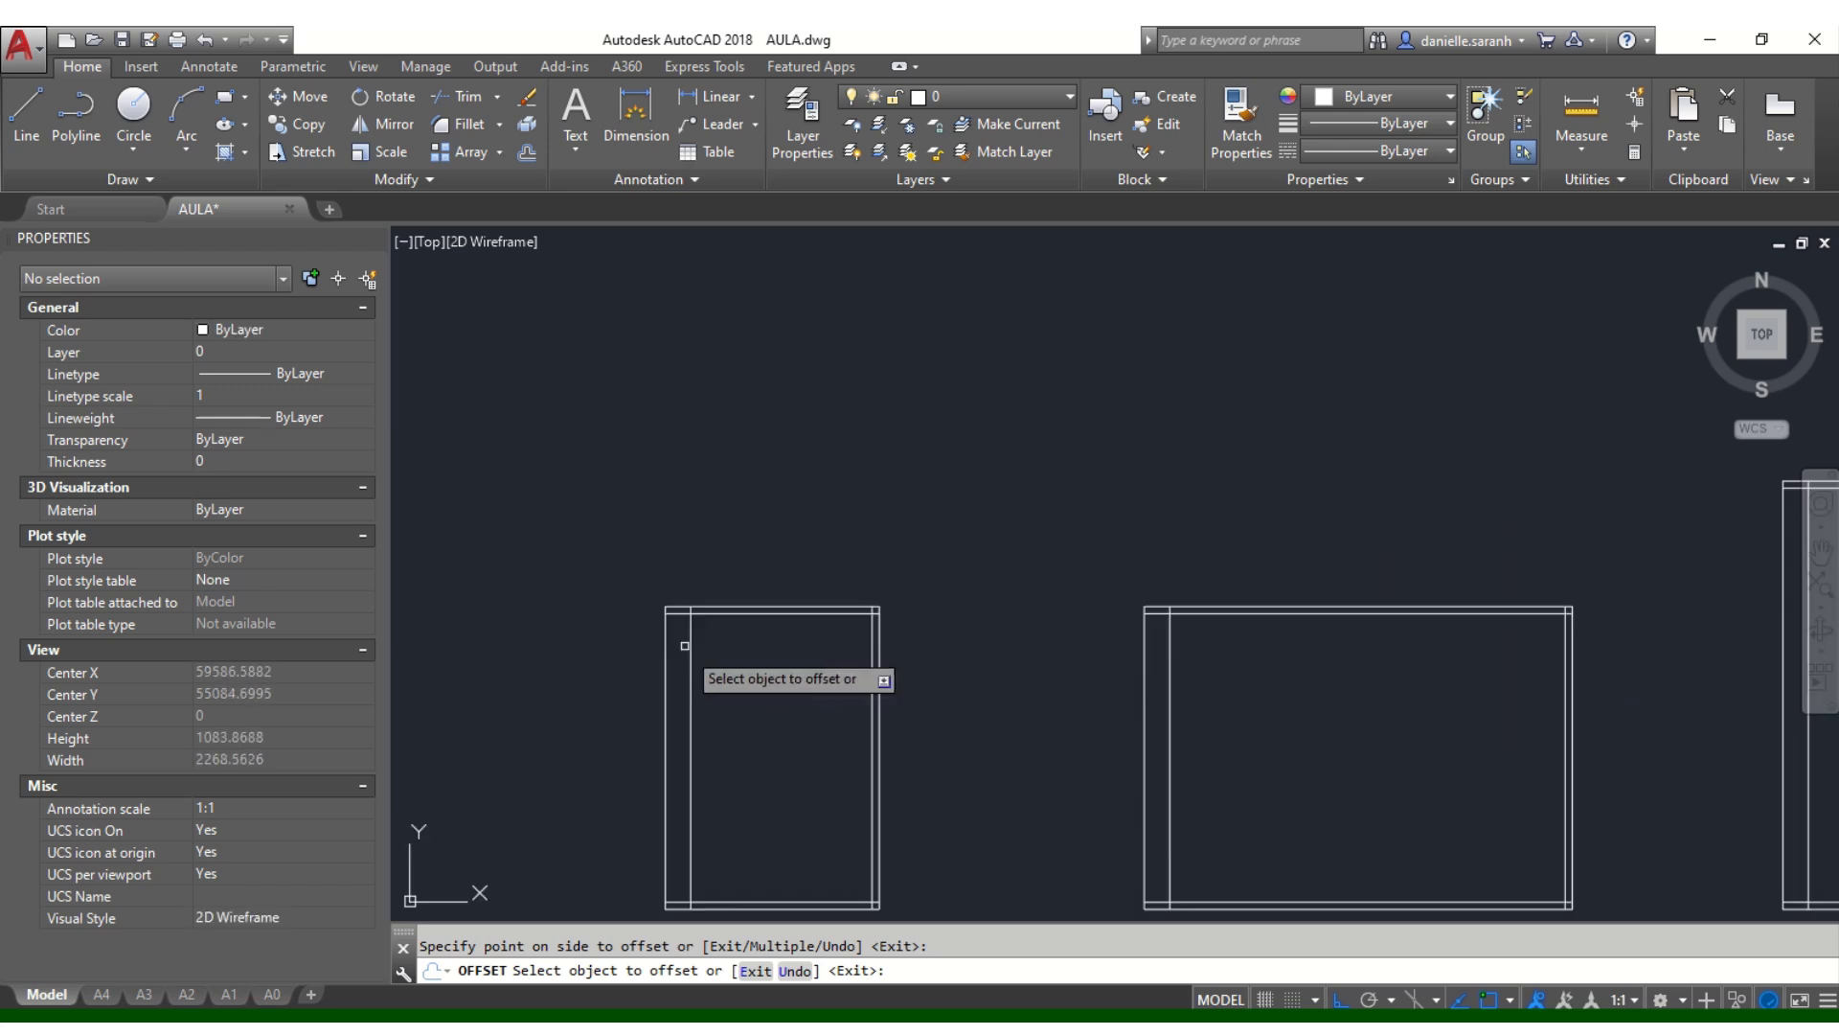
key(Escape)
Step: Trim the overhanging margin line ends at the upper-left corner of the smallest sheet
scroll(690, 624, up, 8)
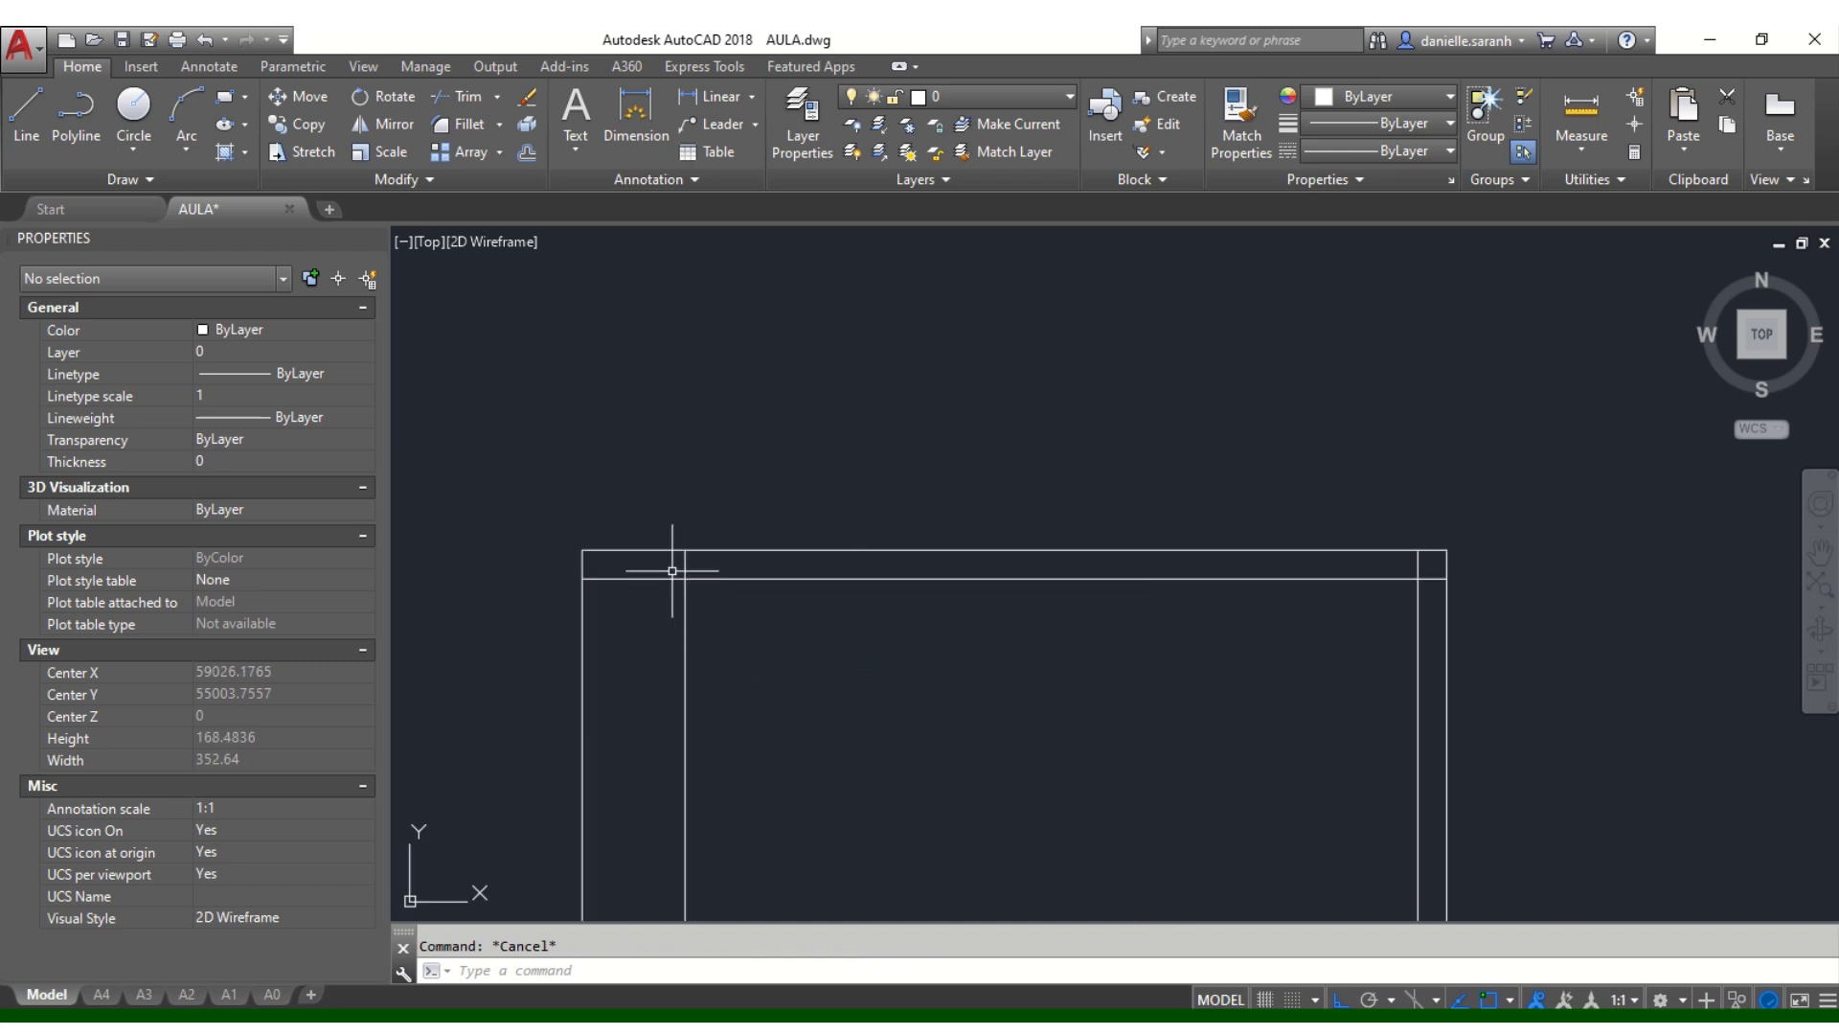
text(TR)
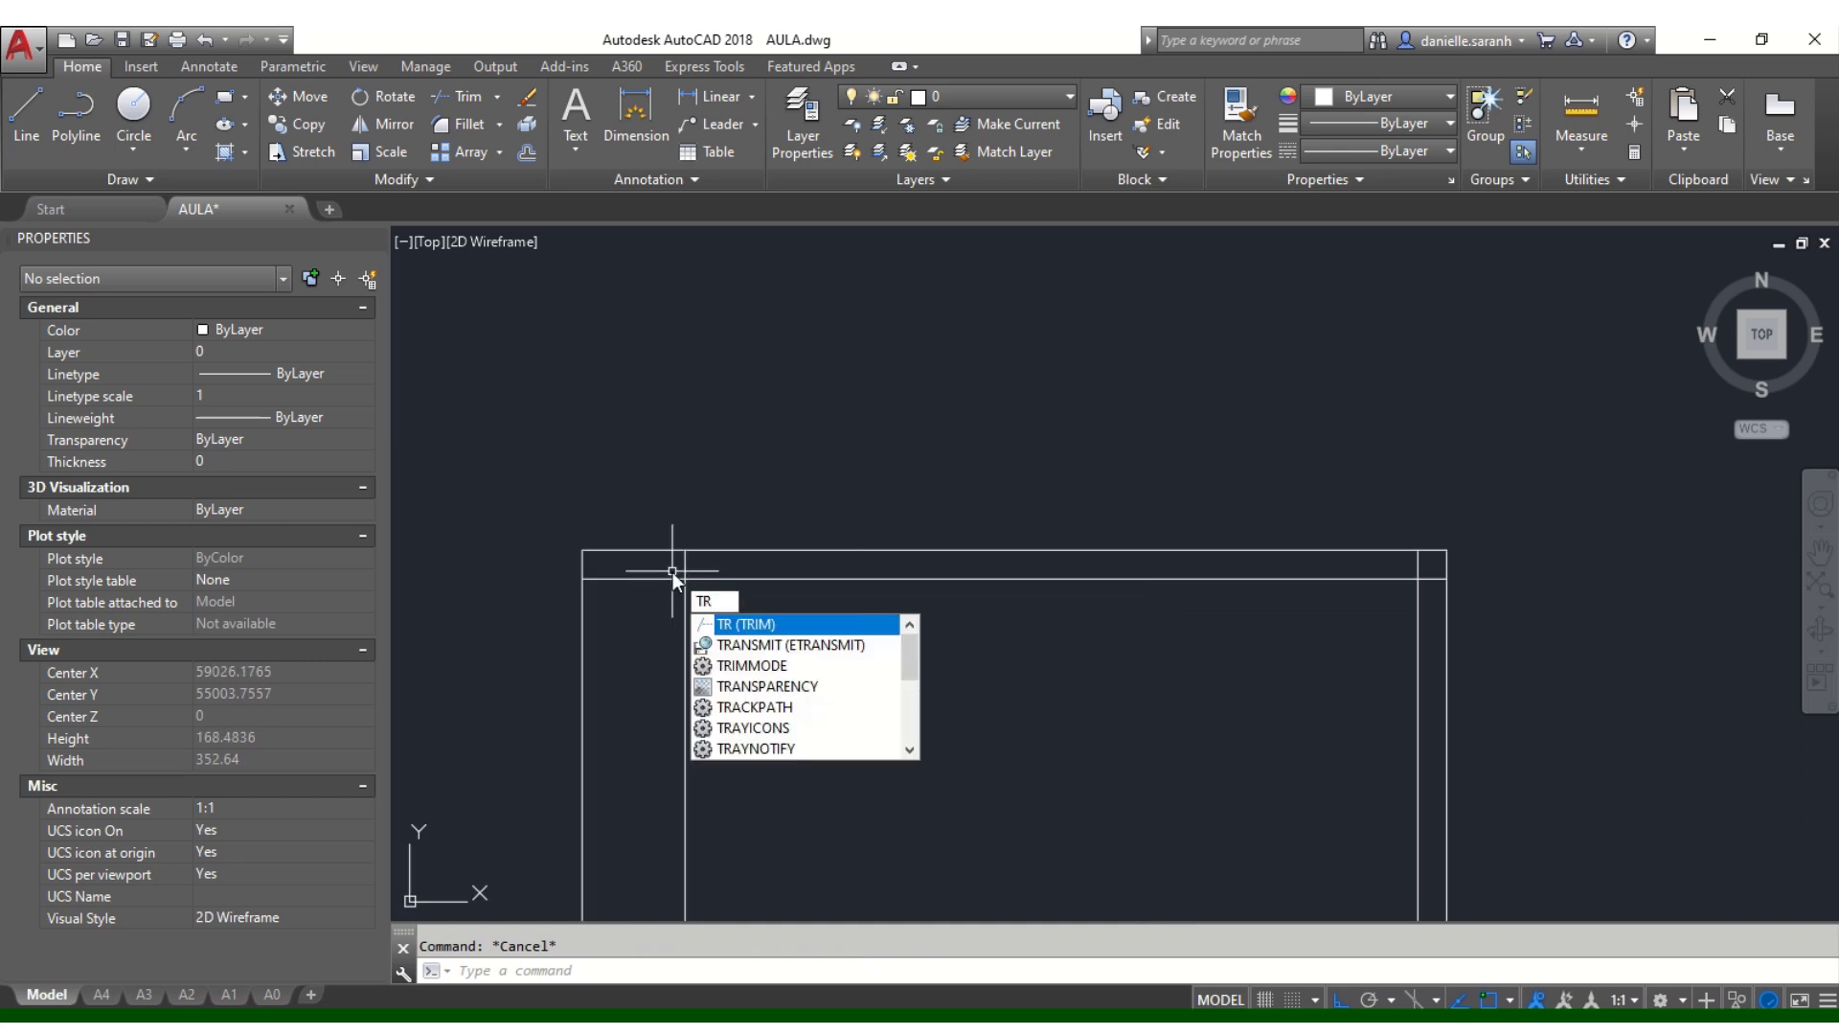
key(Return)
click(678, 576)
click(678, 572)
key(Return)
click(651, 578)
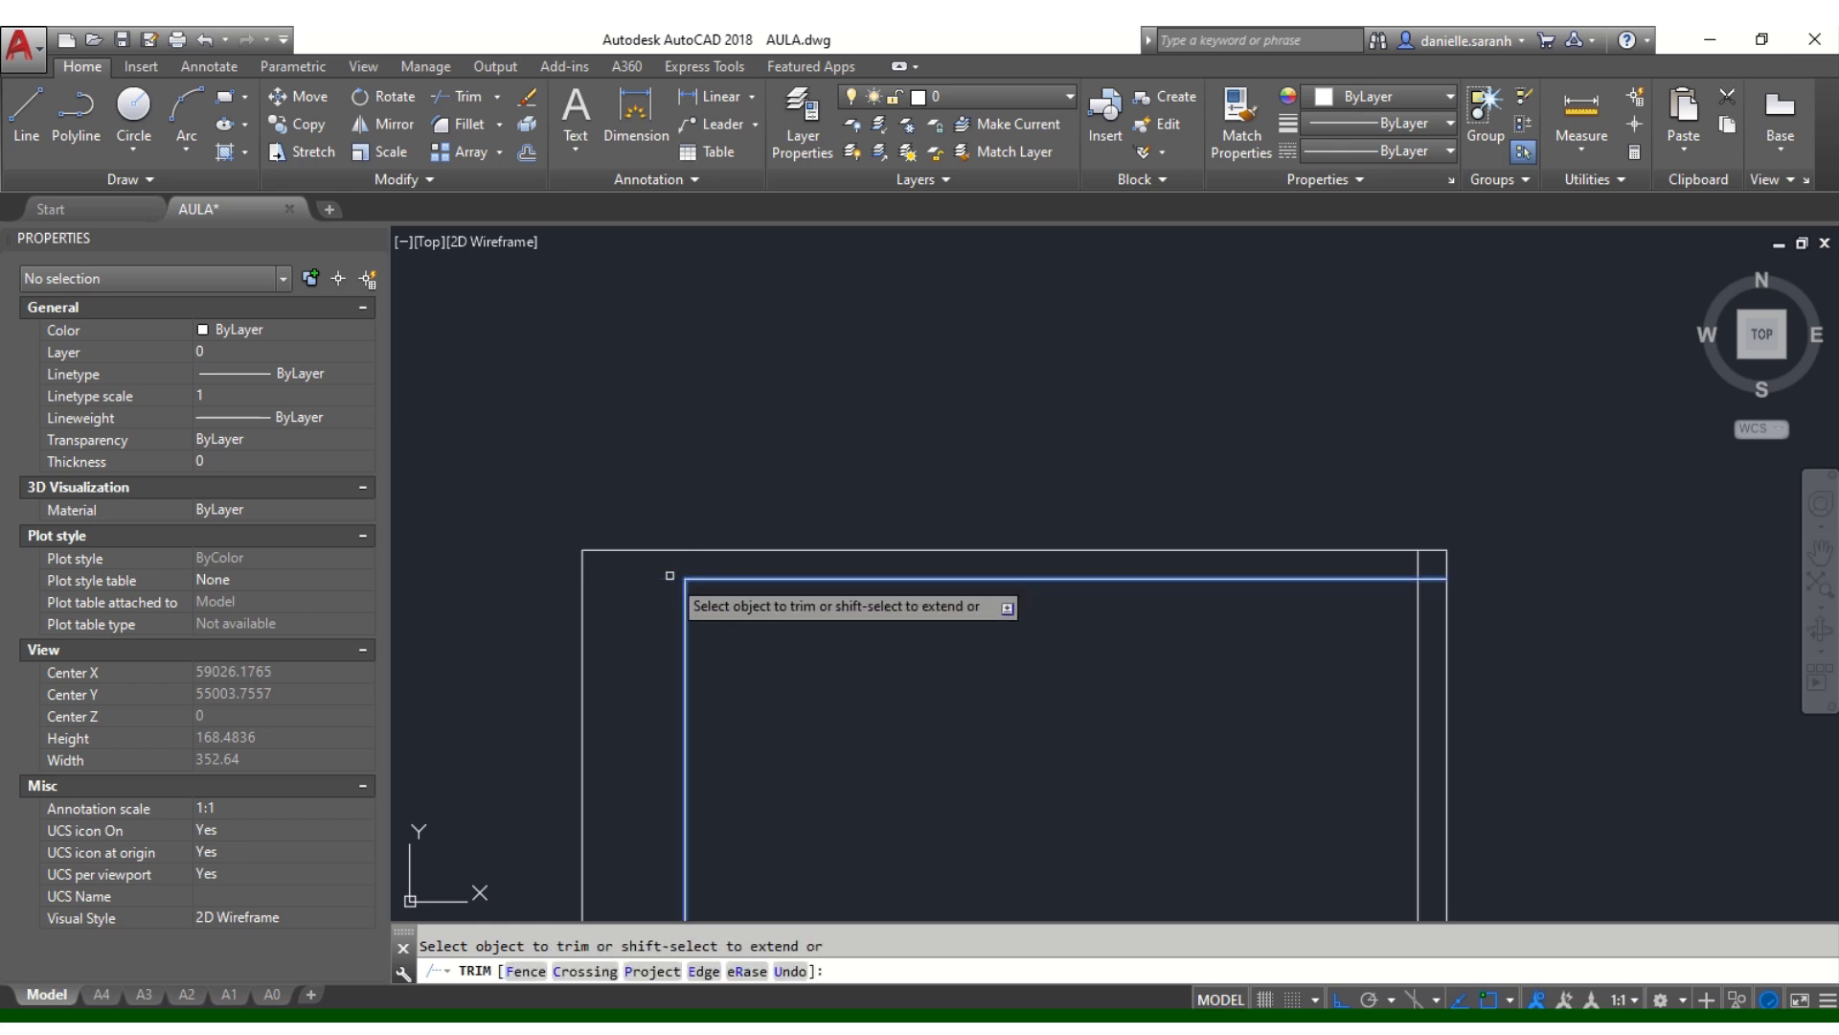
key(Return)
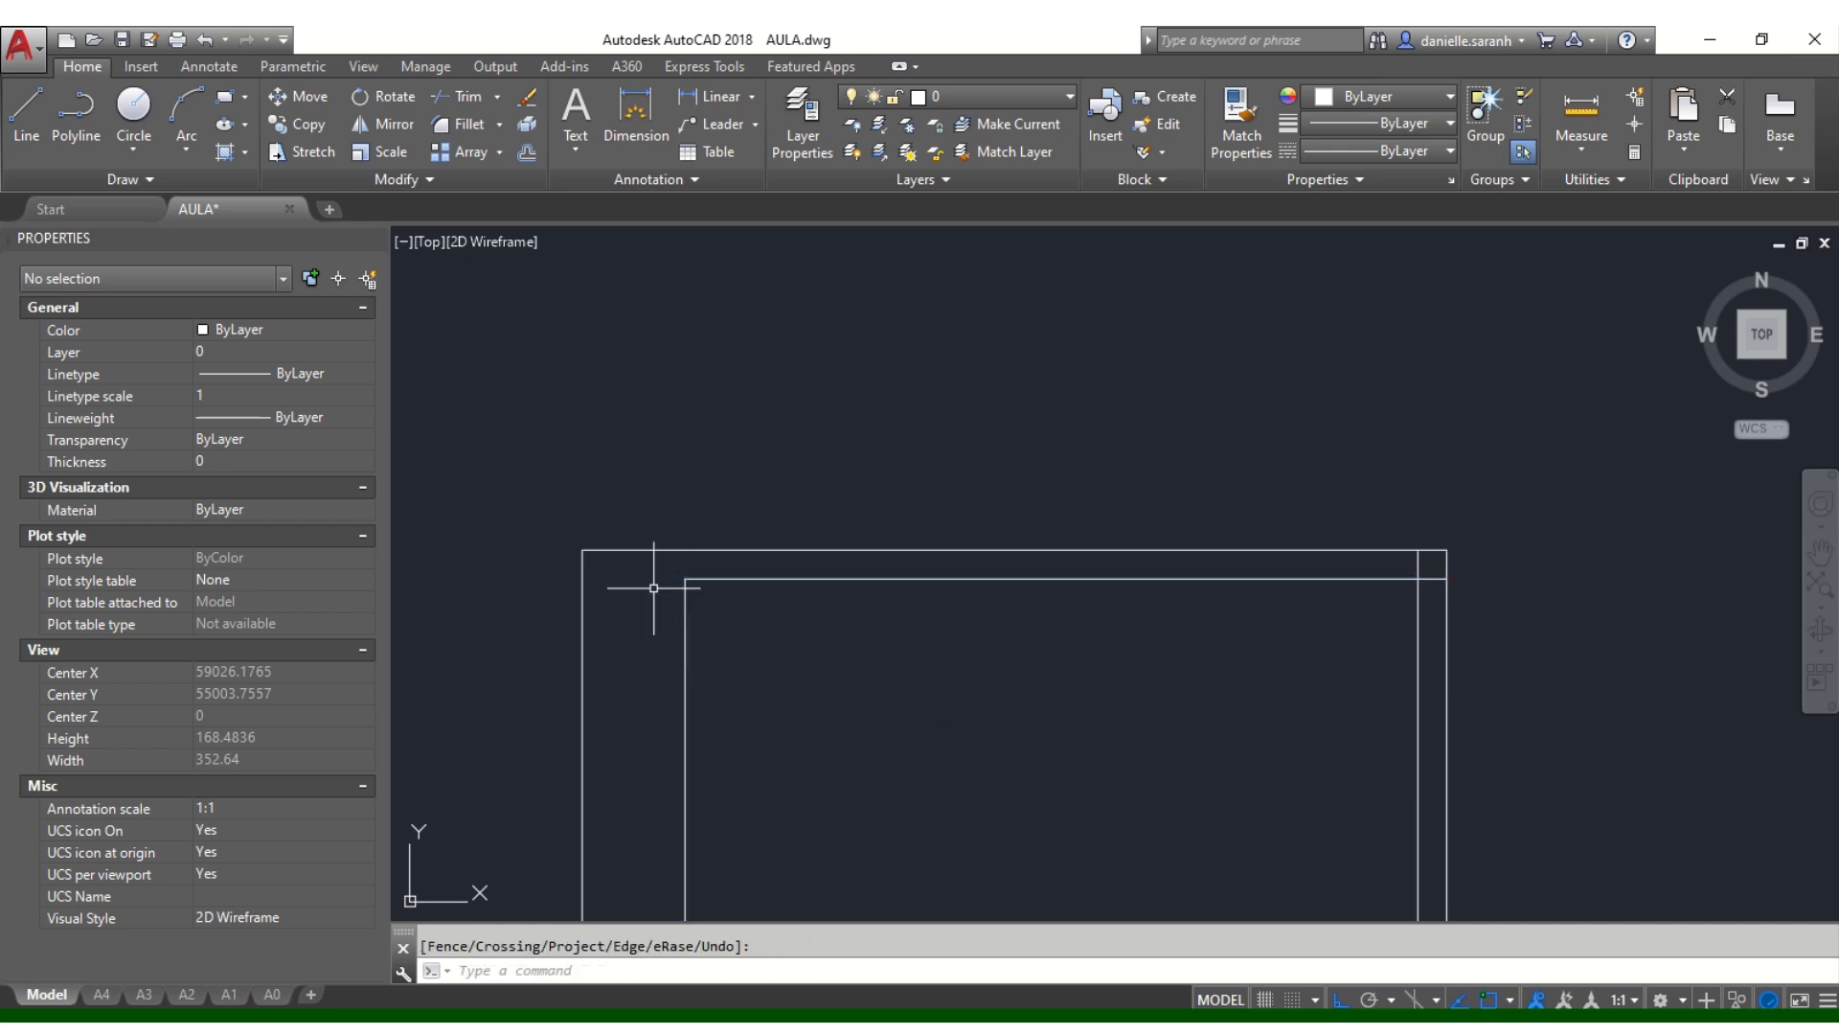
Step: Undo the corner trim on the smallest sheet
scroll(776, 417, down, 4)
scroll(1064, 535, up, 2)
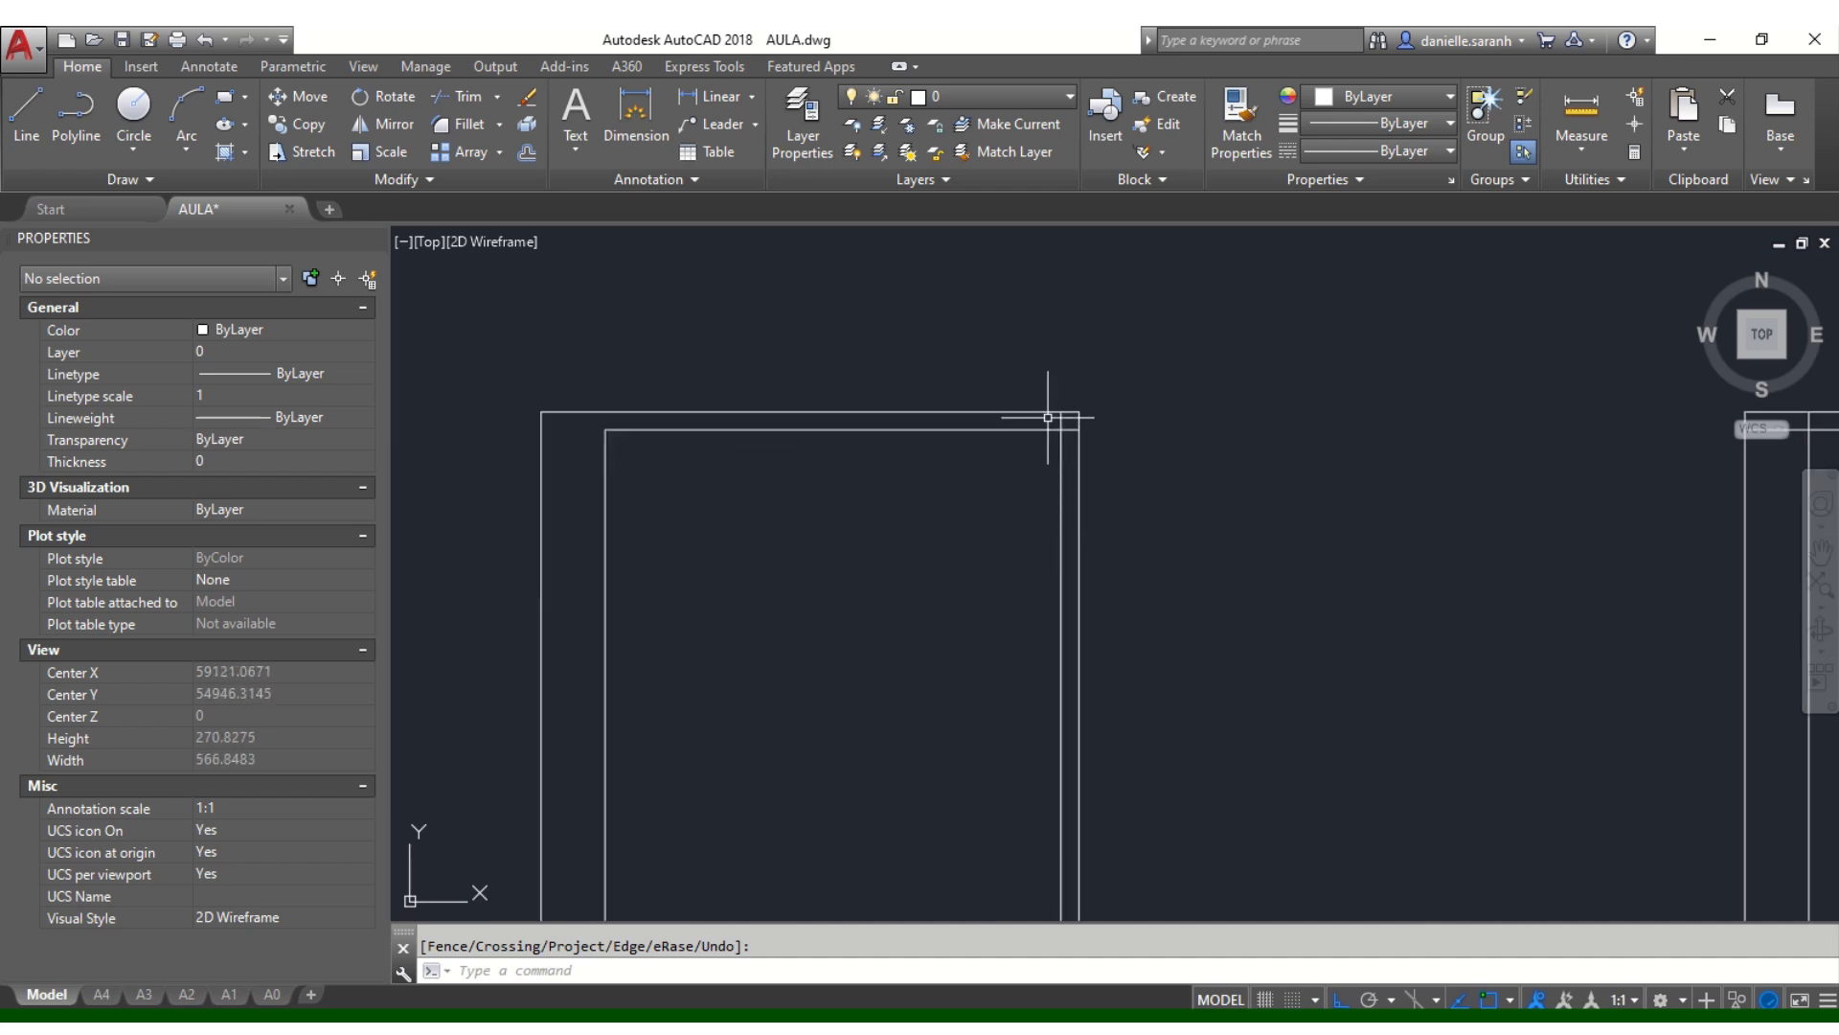
text(u)
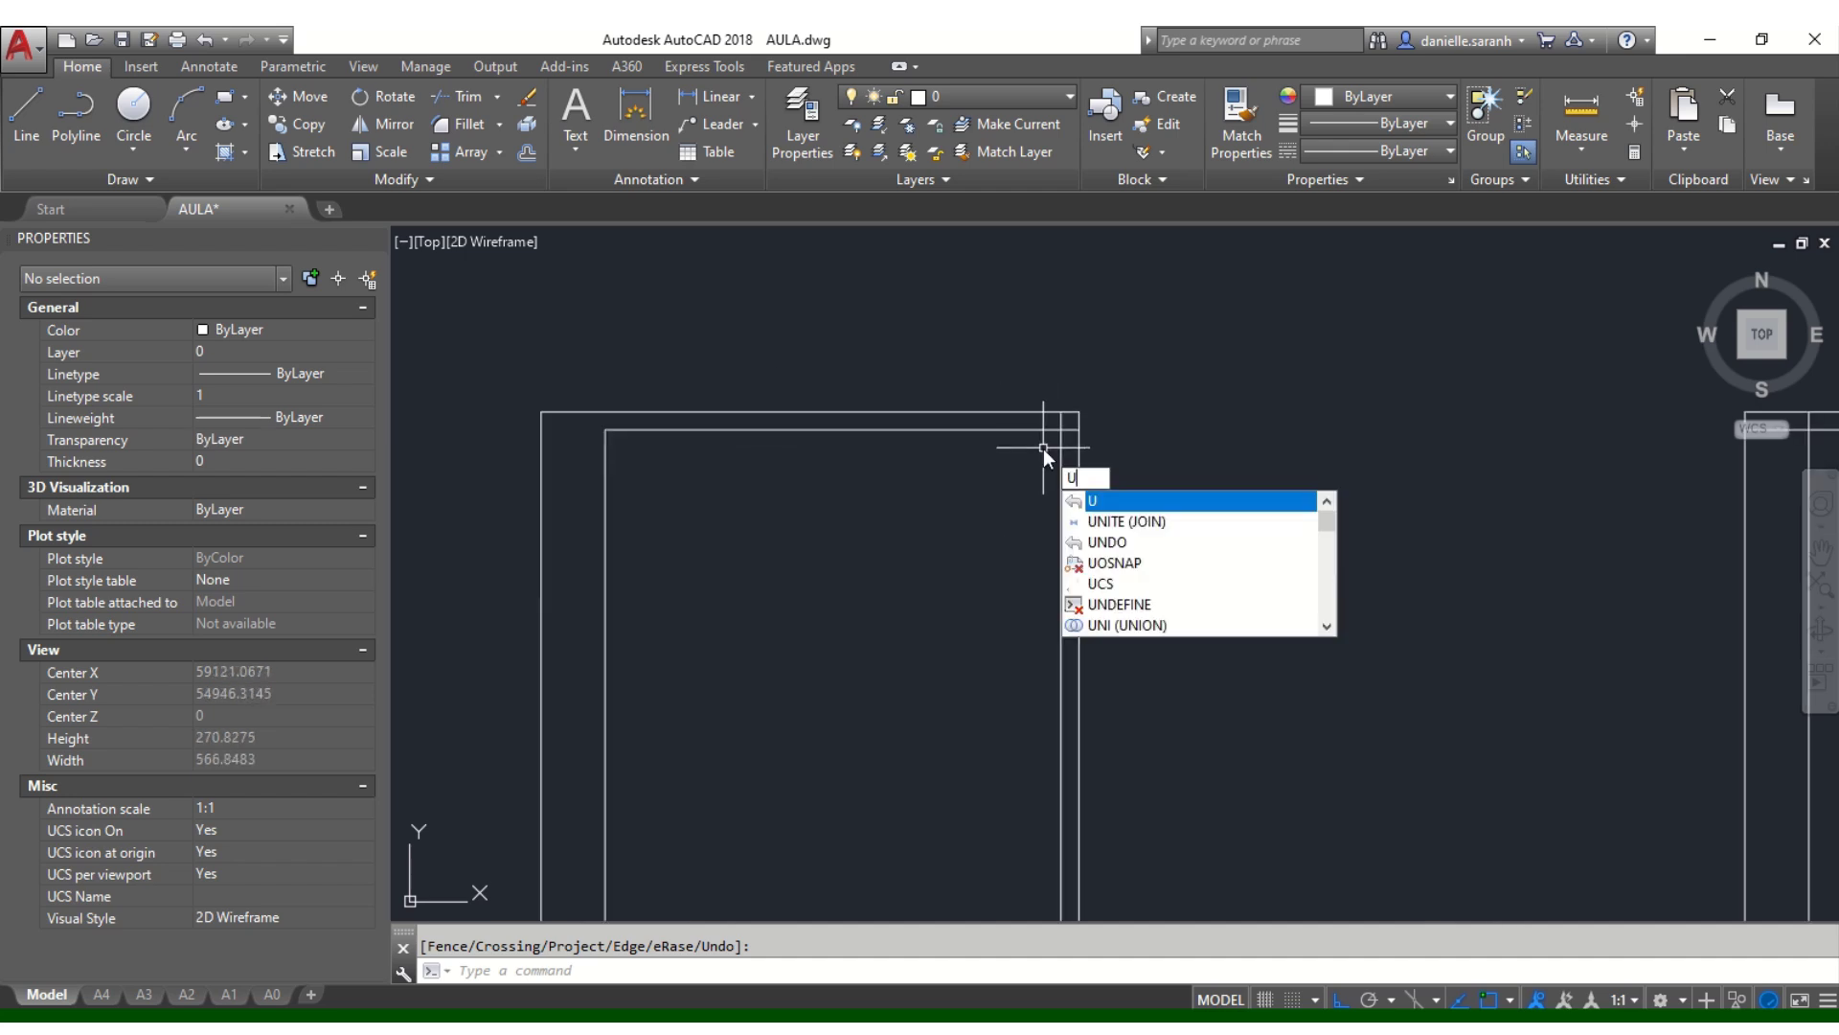
key(Return)
key(Return)
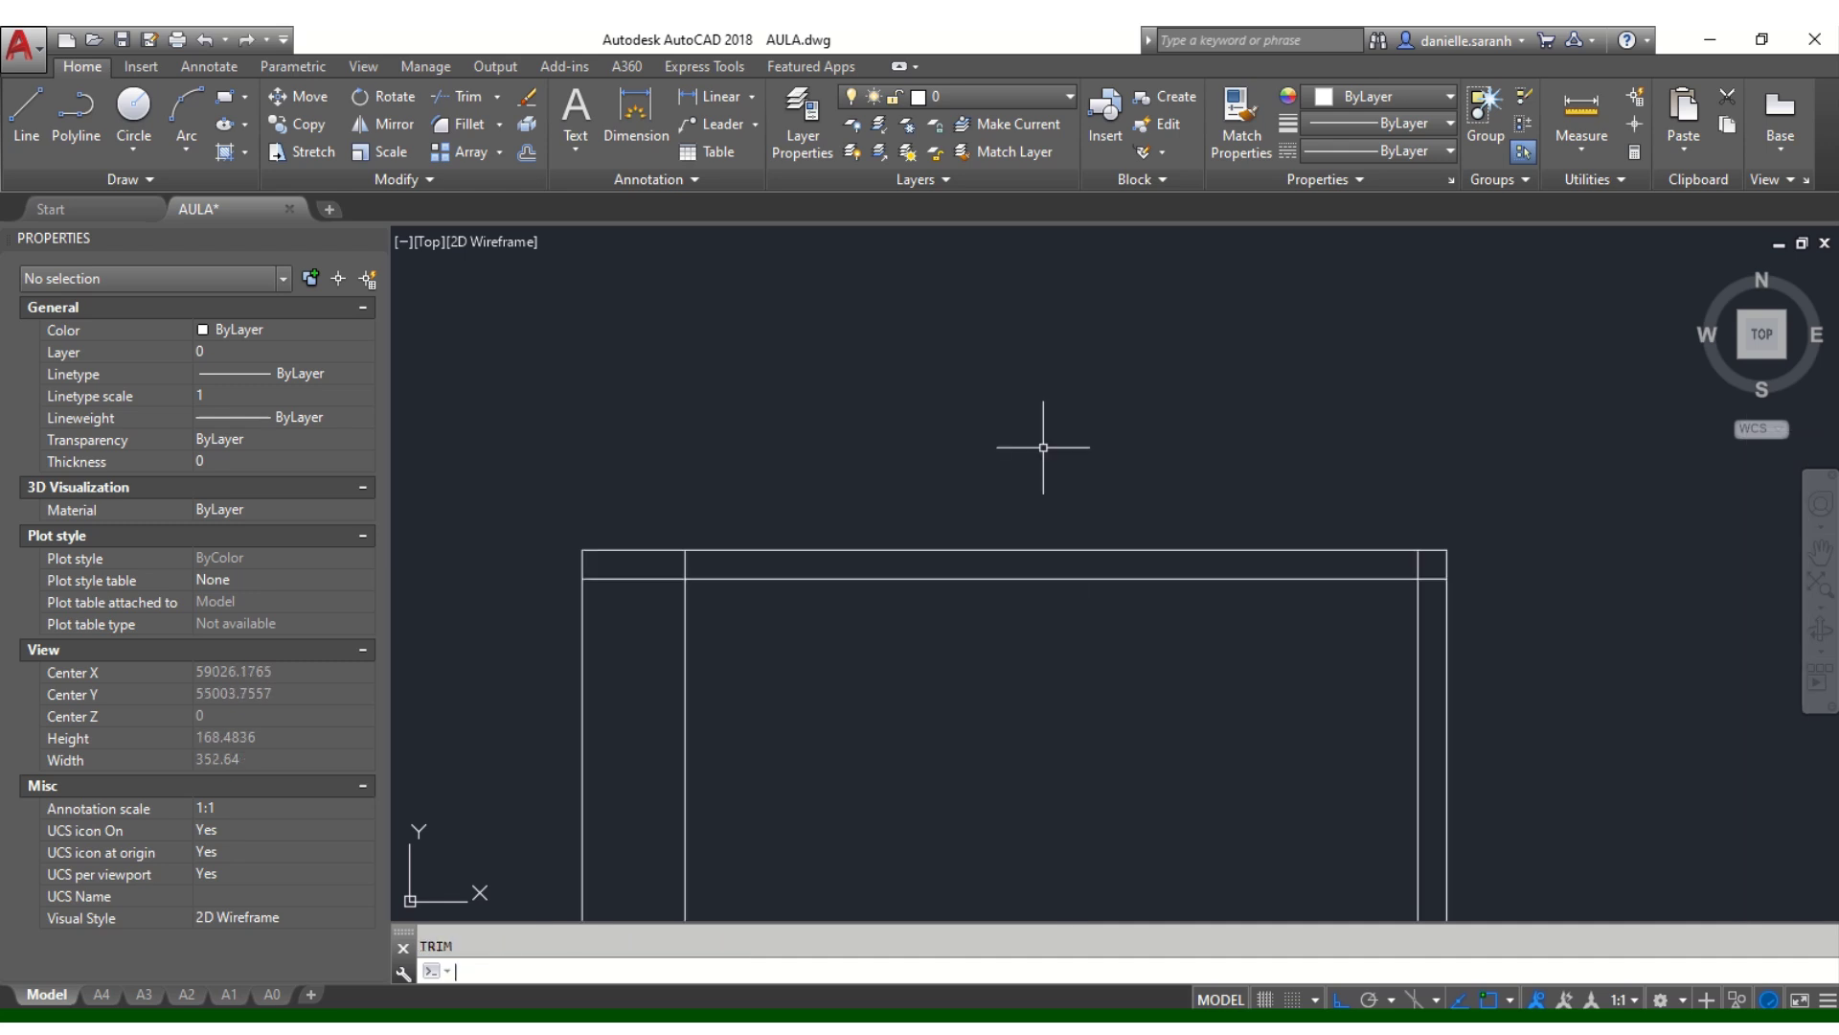
Step: Try the EXTRIM command on the smallest sheet, selecting all its lines for the cutting edge, and undo the result
text(ex)
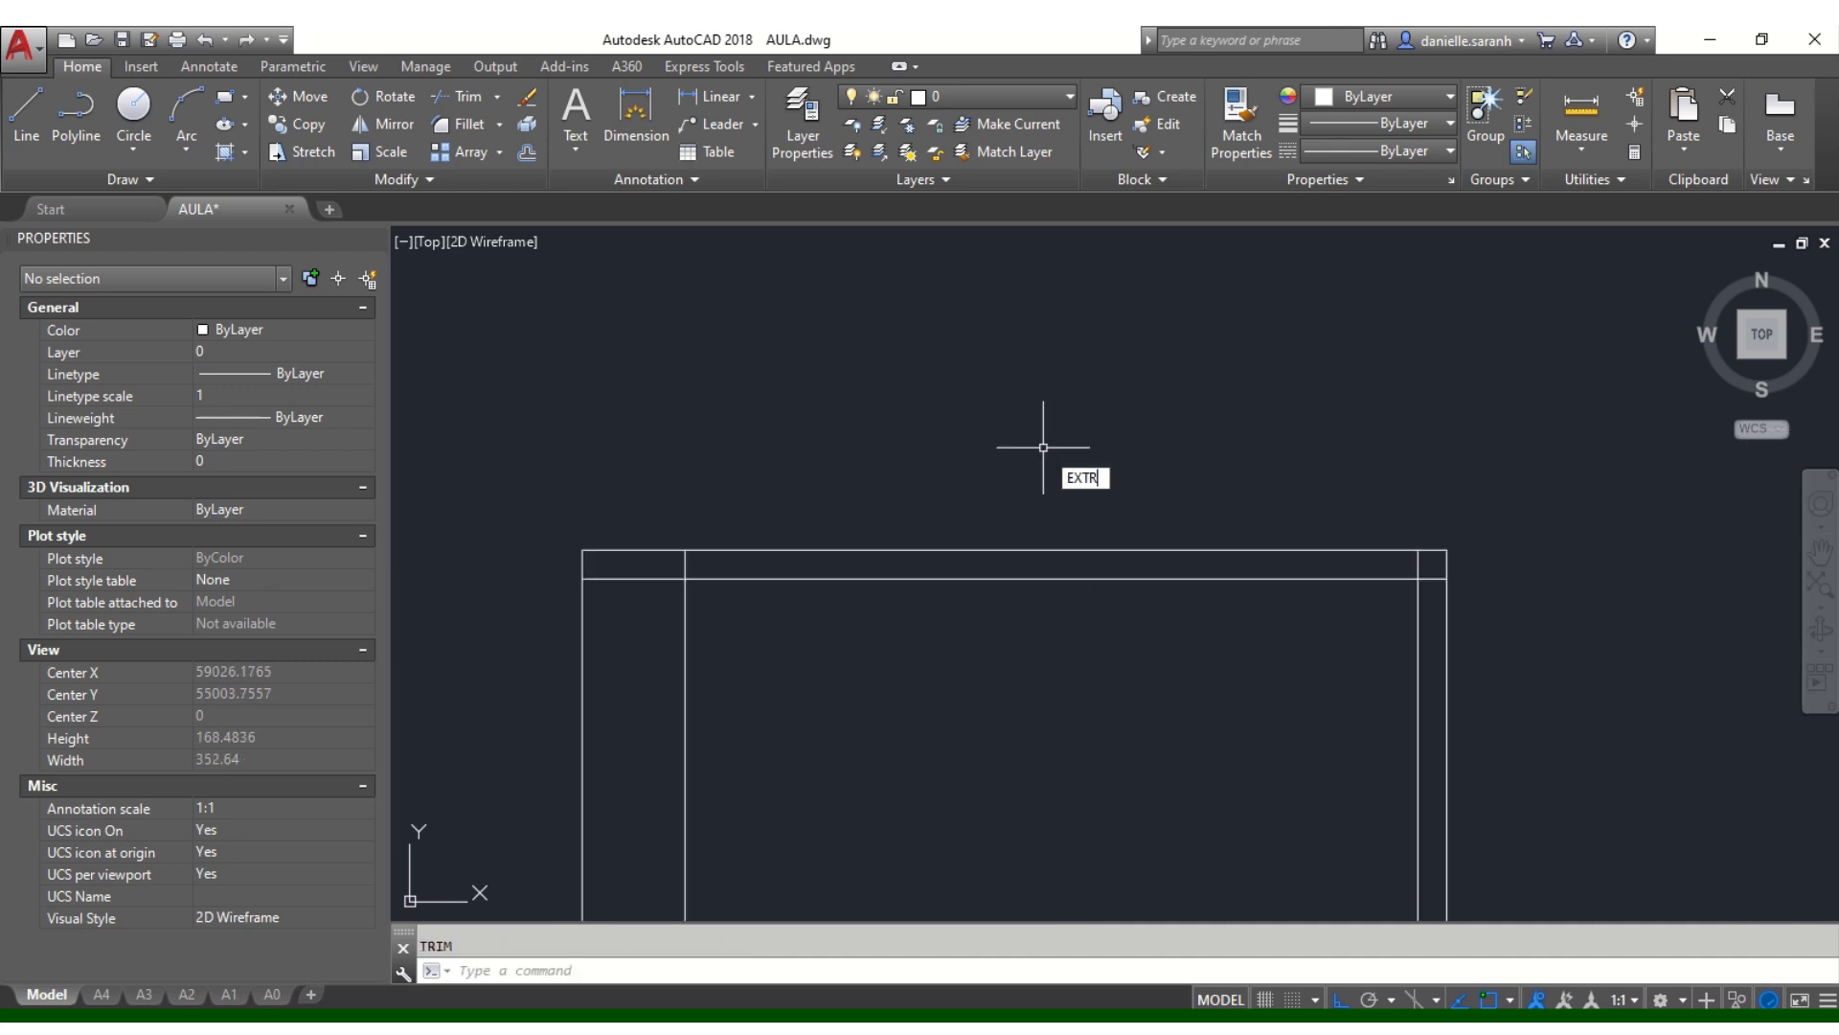
text(trim)
key(Return)
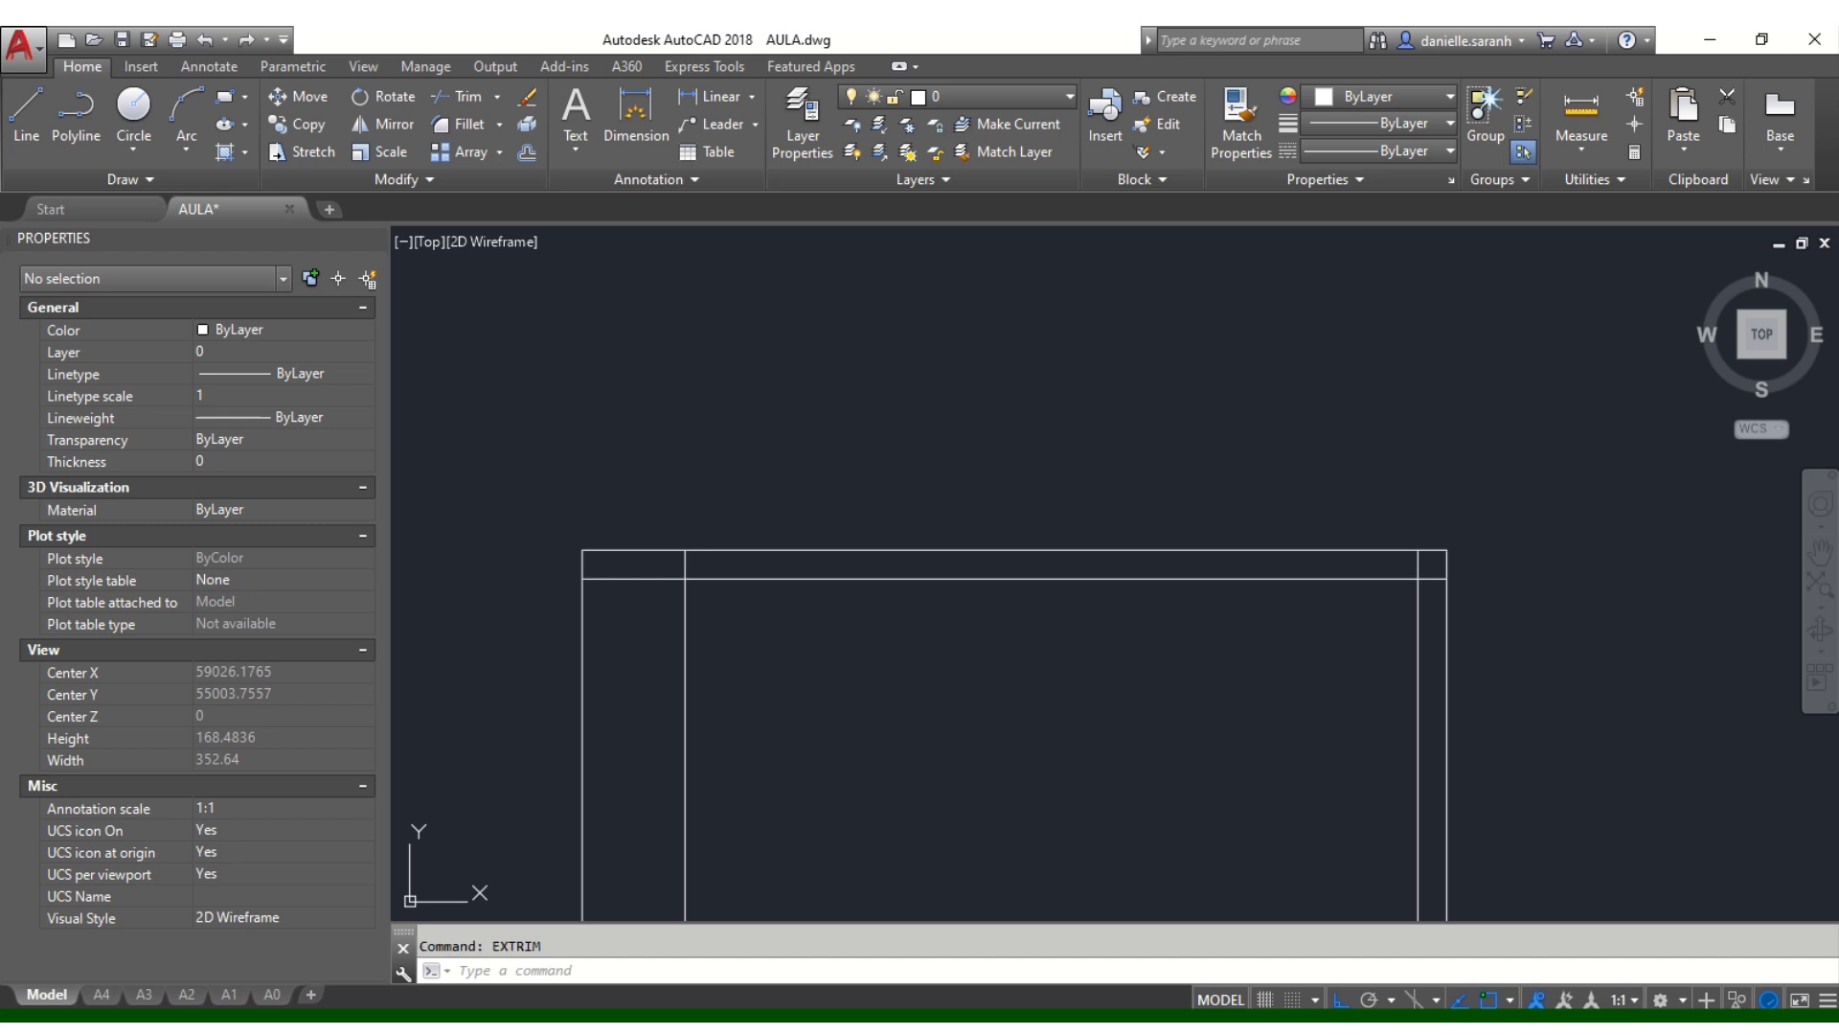
scroll(1168, 443, up, 3)
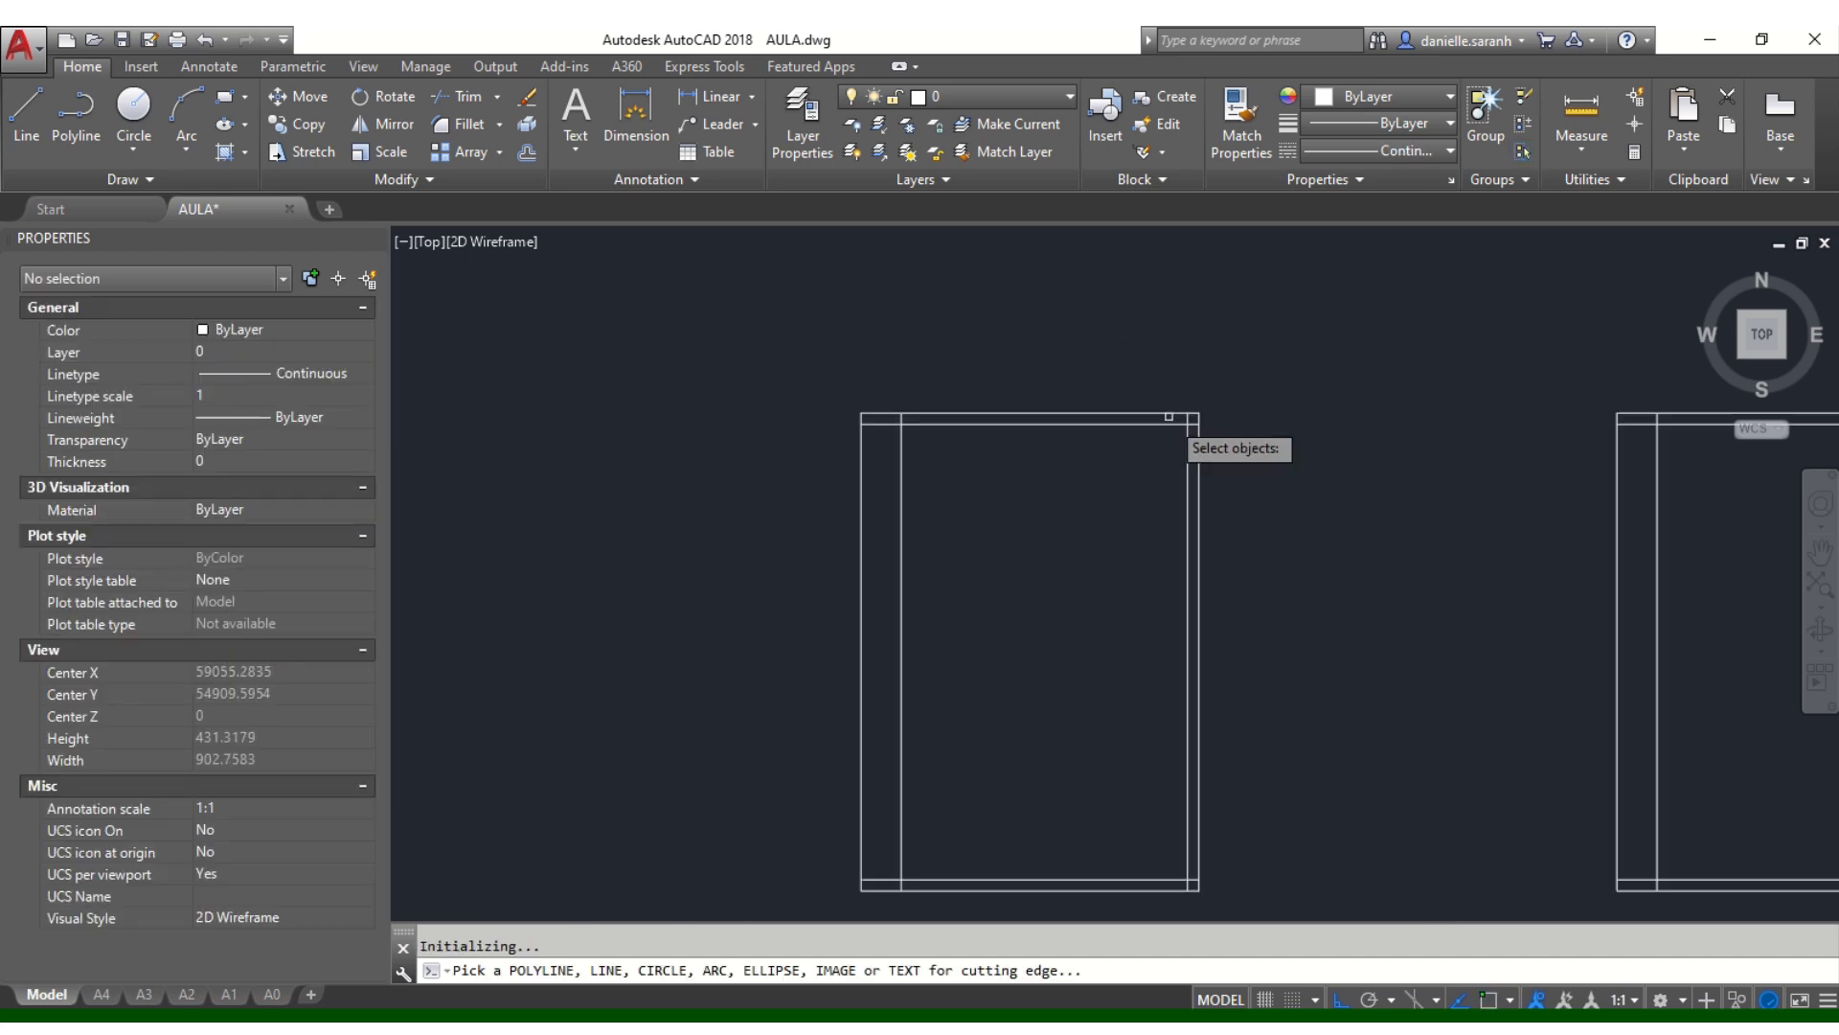
scroll(1140, 414, down, 6)
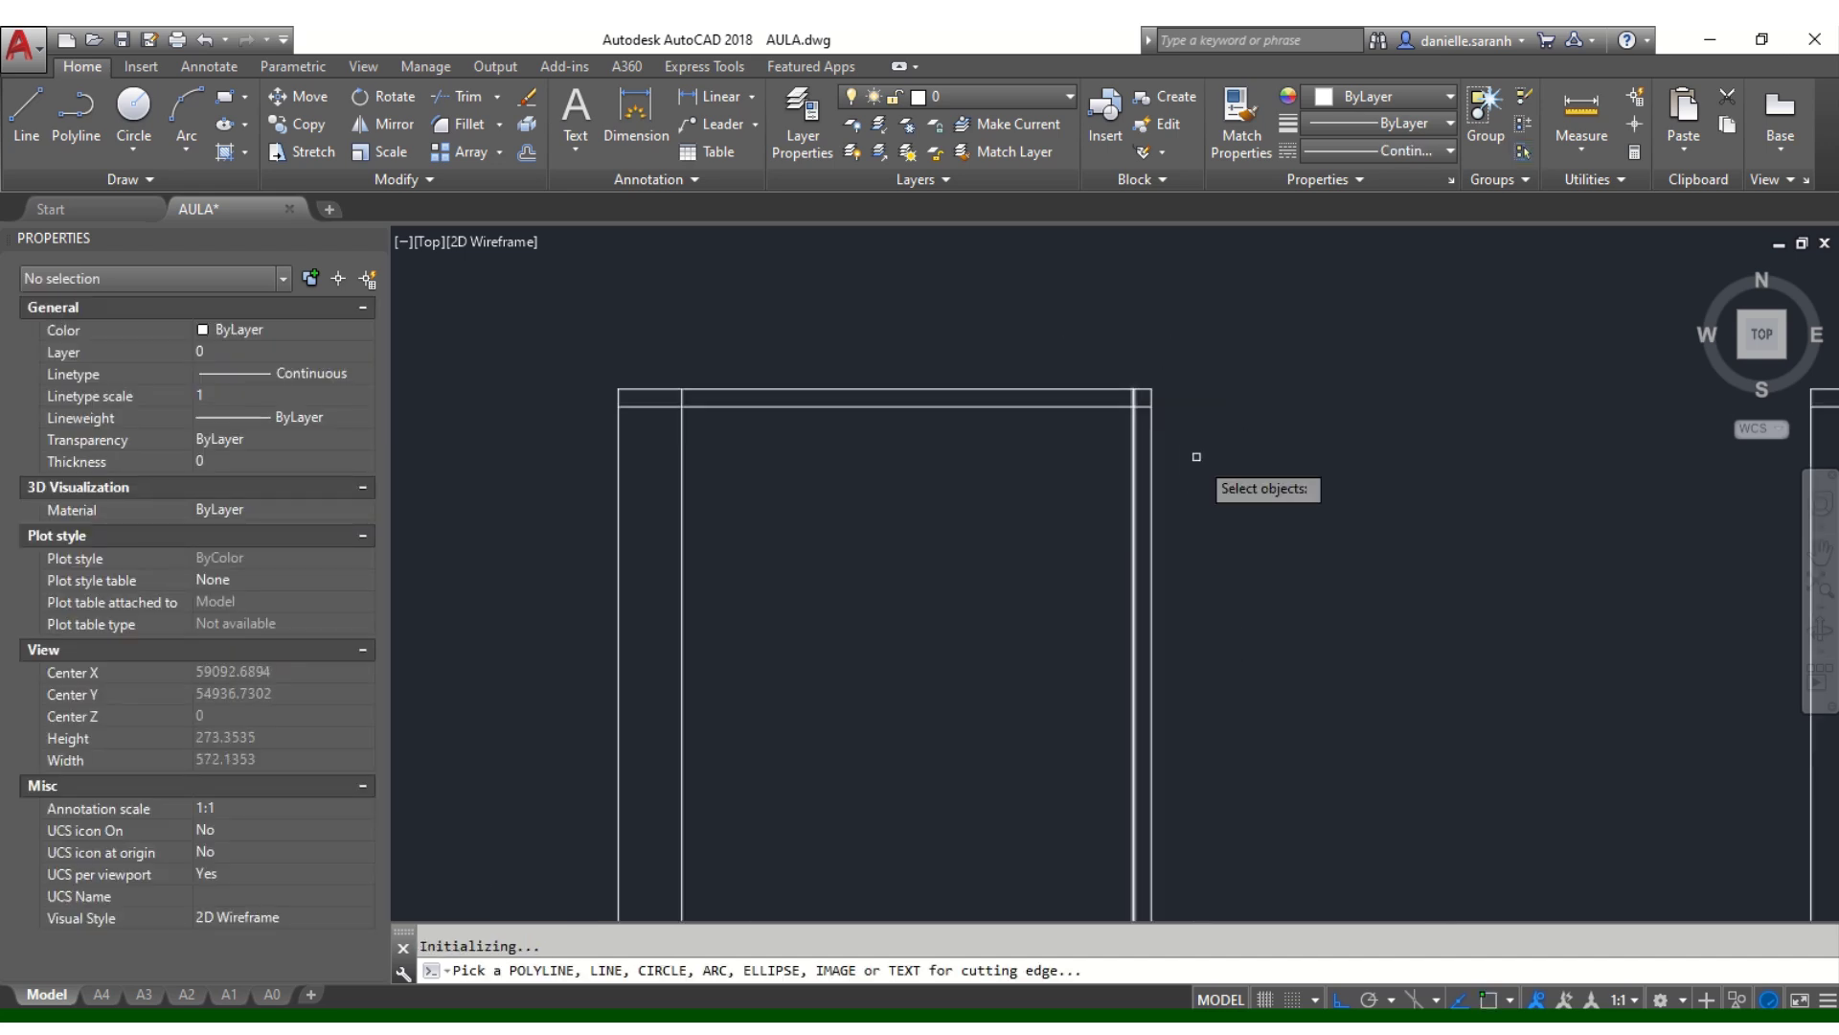
scroll(1245, 661, down, 3)
click(1241, 900)
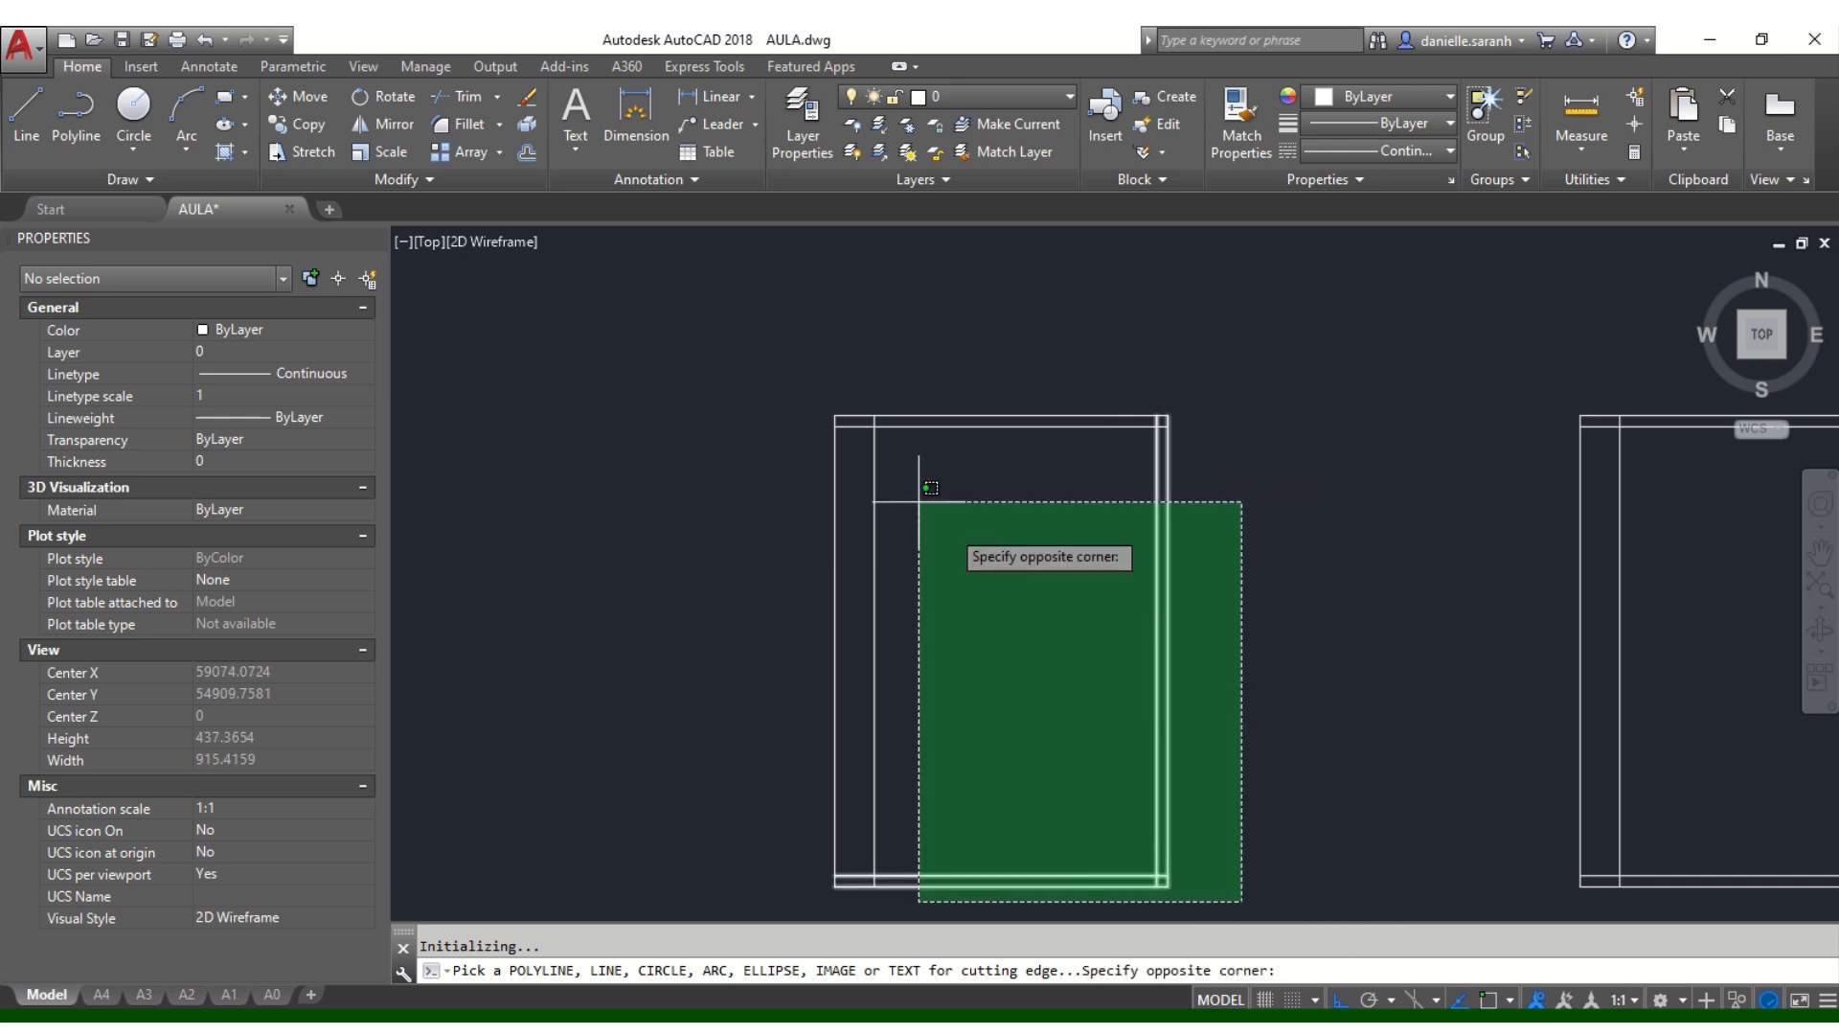
click(739, 326)
click(997, 423)
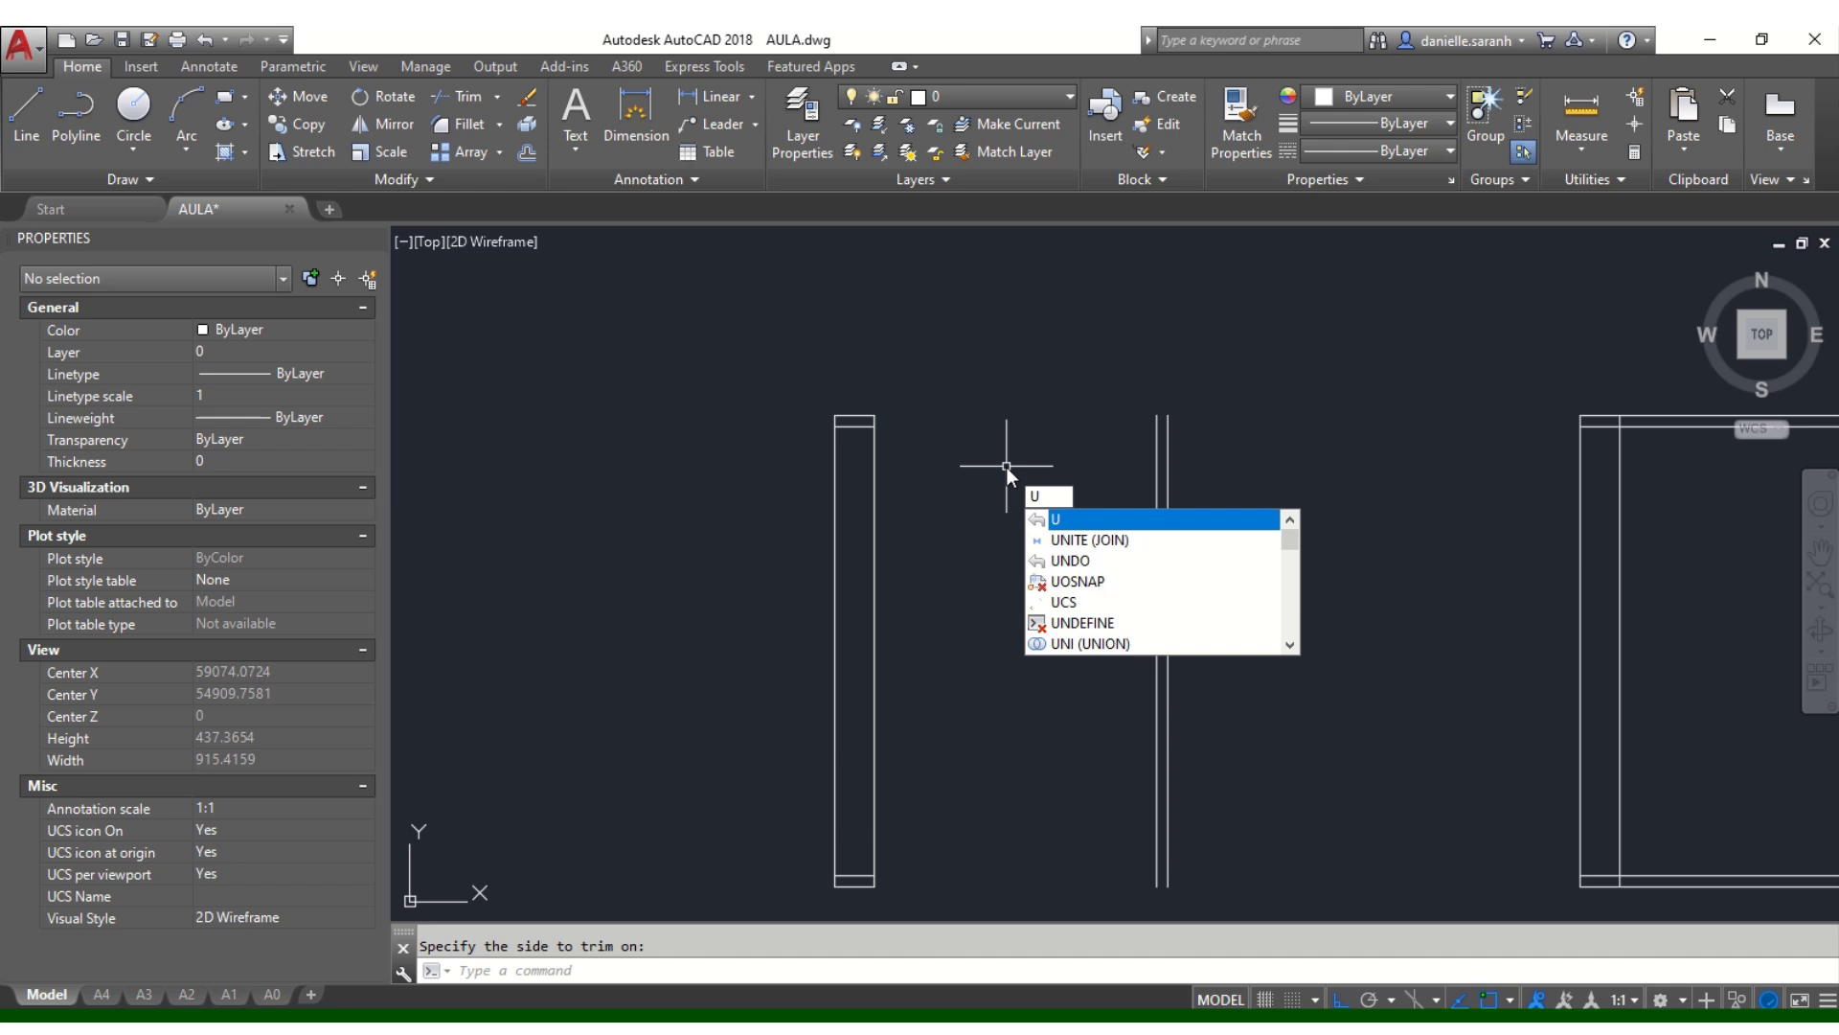
key(Return)
scroll(1014, 392, down, 3)
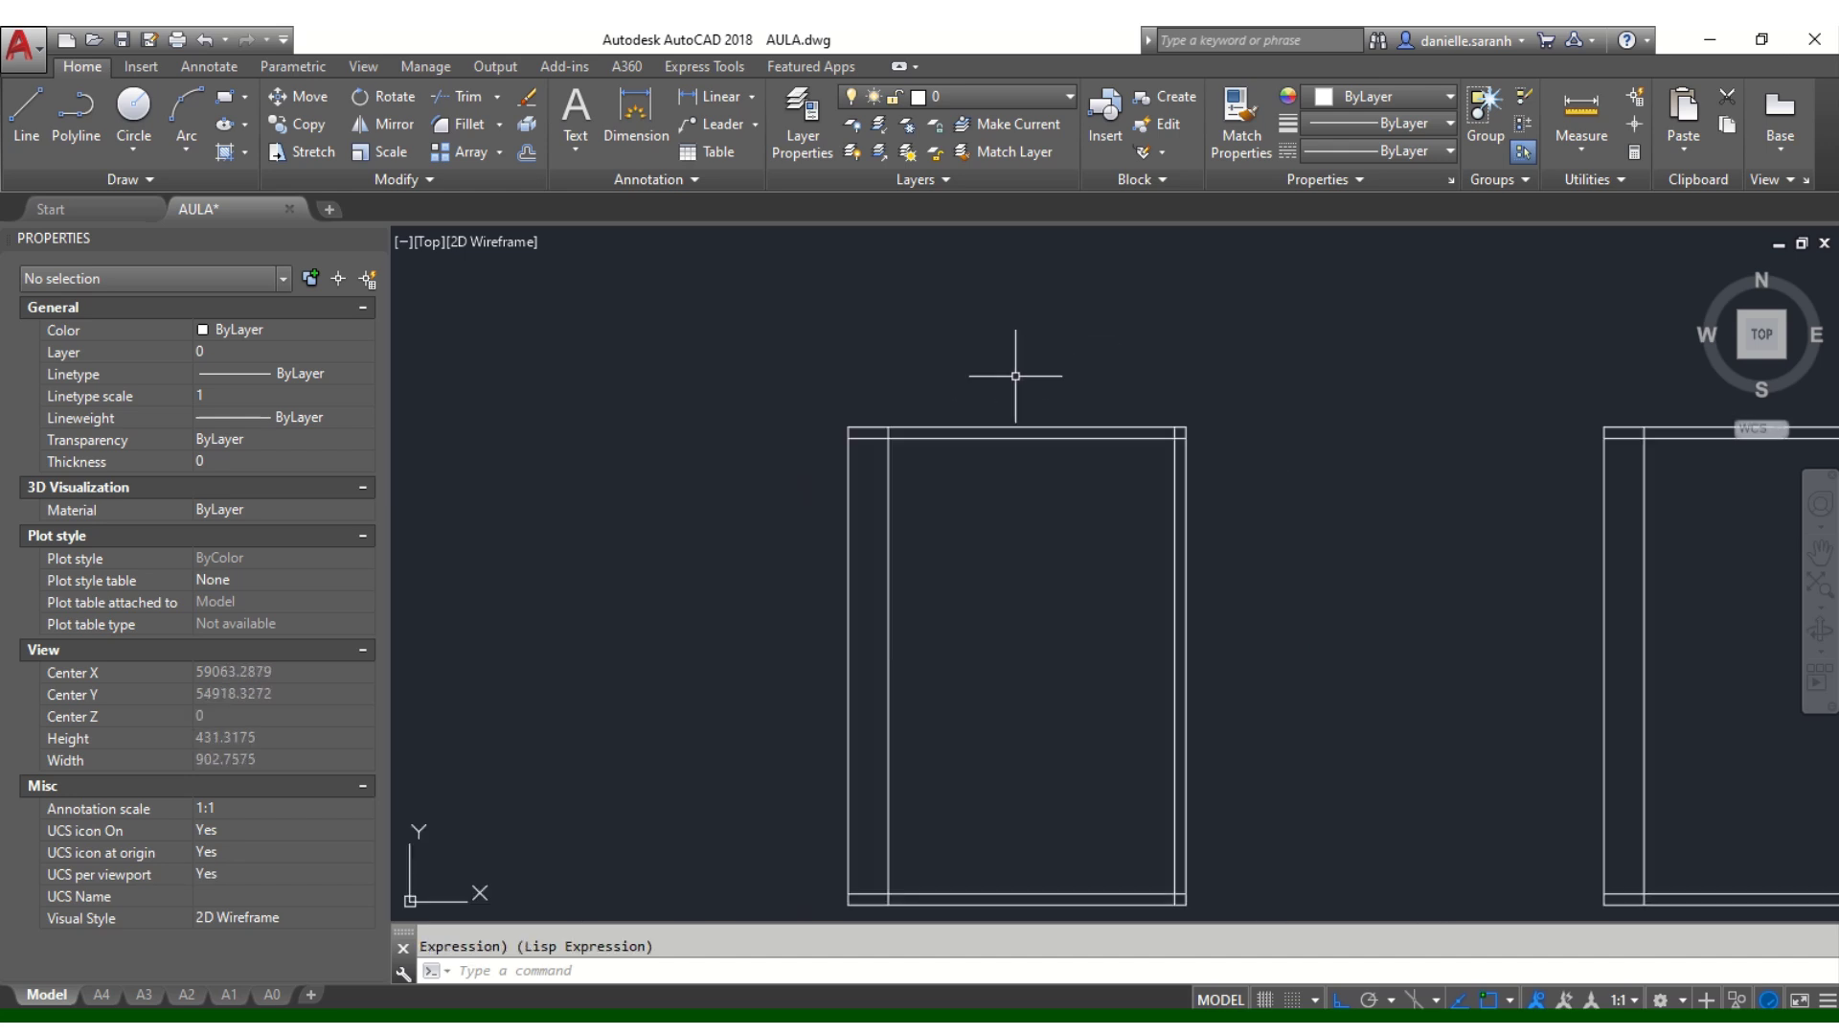
Step: Draw a 178 by 283 rectangle over the smallest sheet's inner frame, between opposite margin line intersections
text(REC)
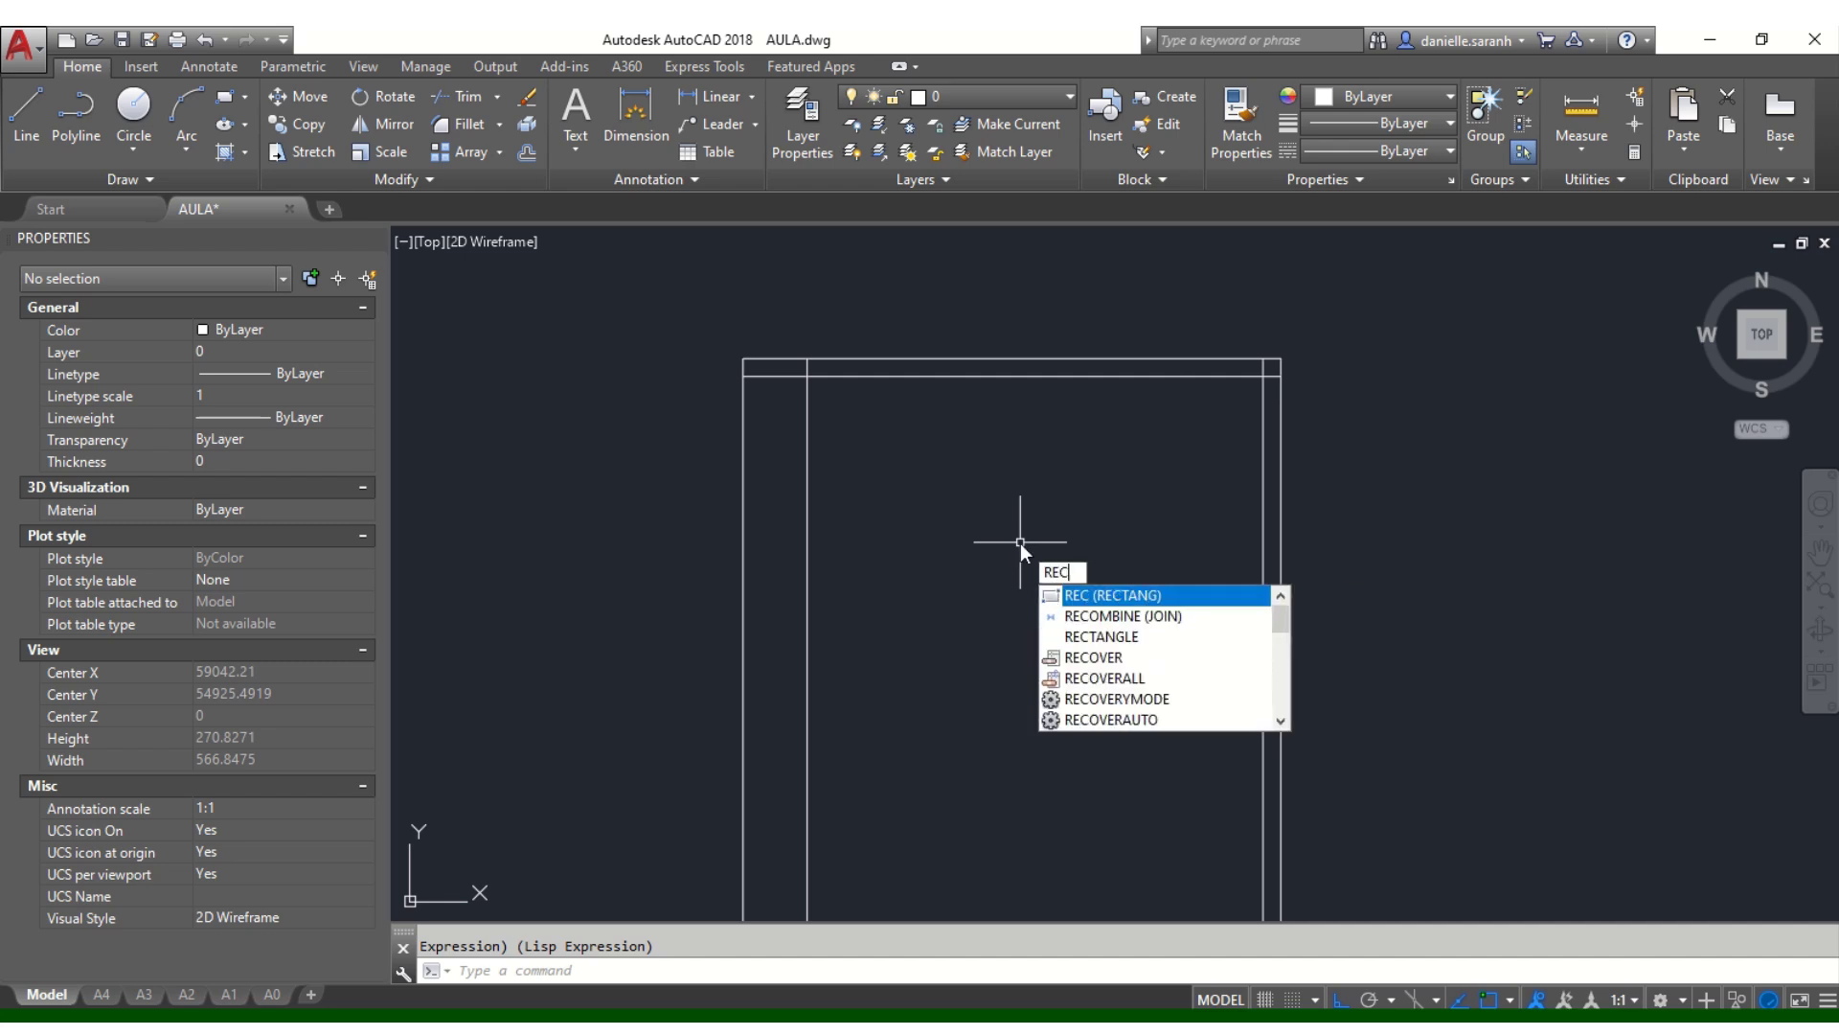
key(Return)
scroll(965, 330, down, 2)
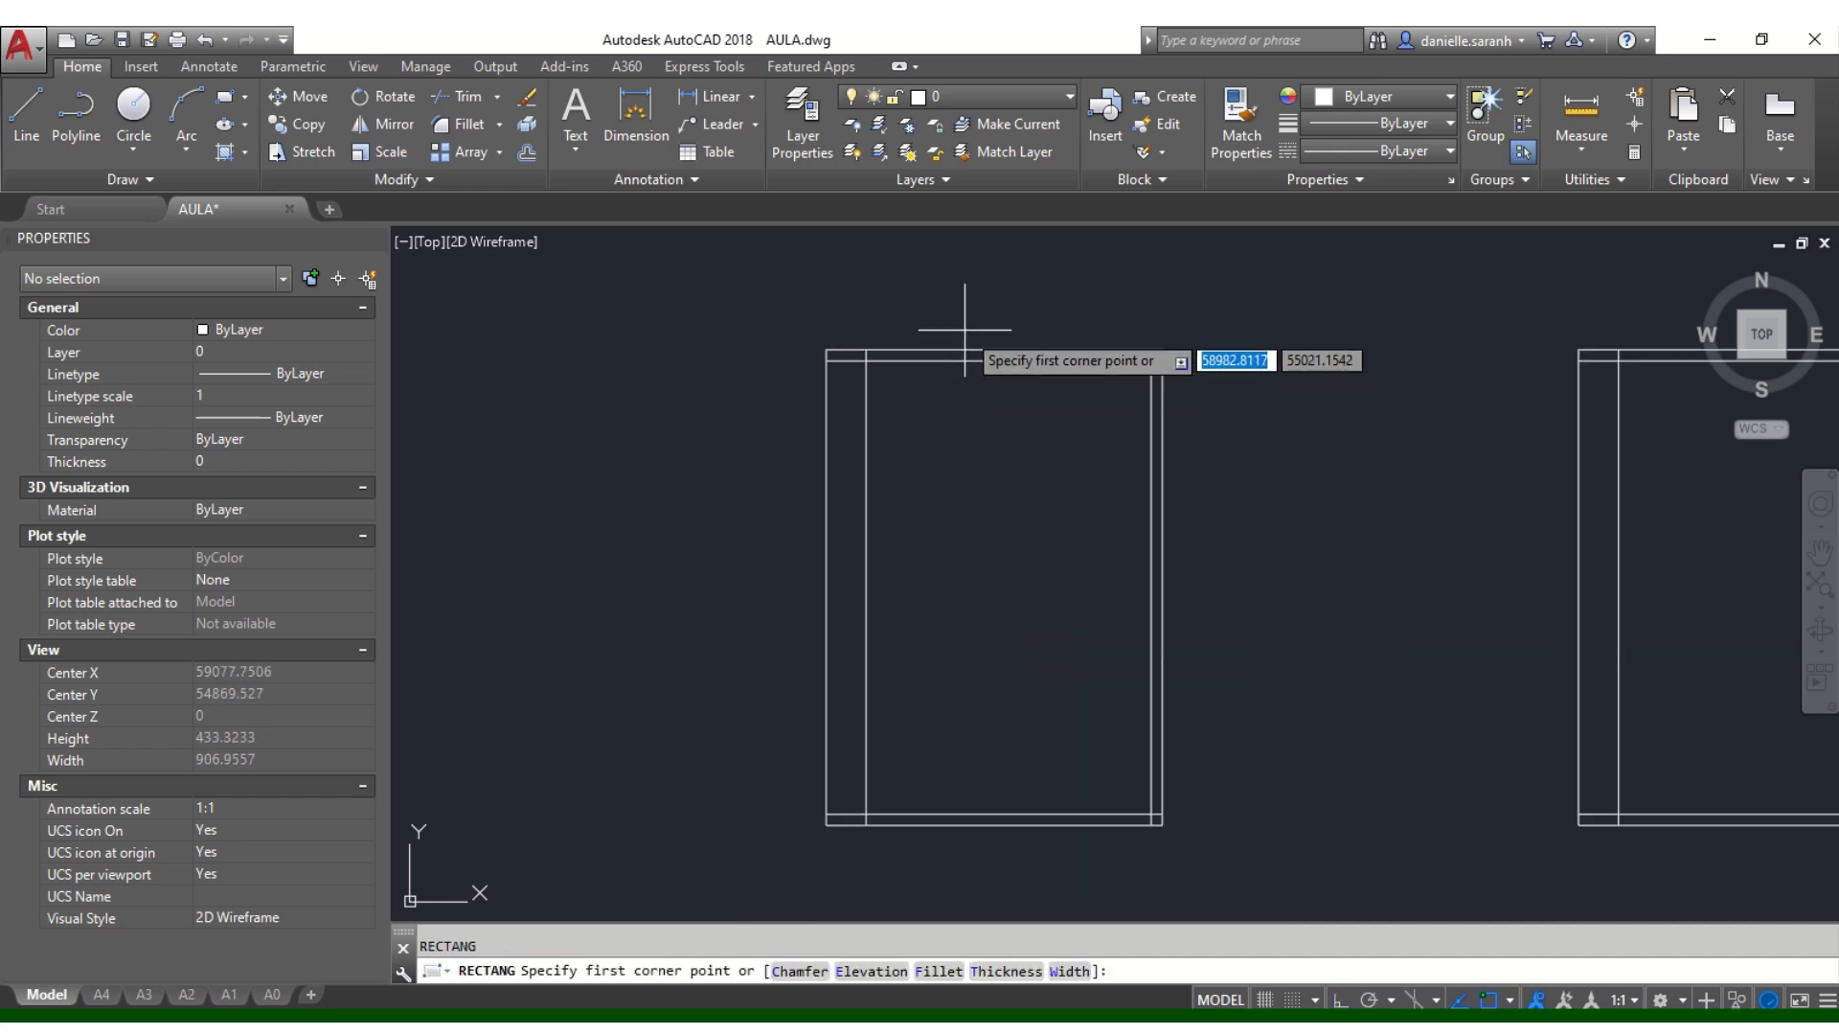
click(866, 360)
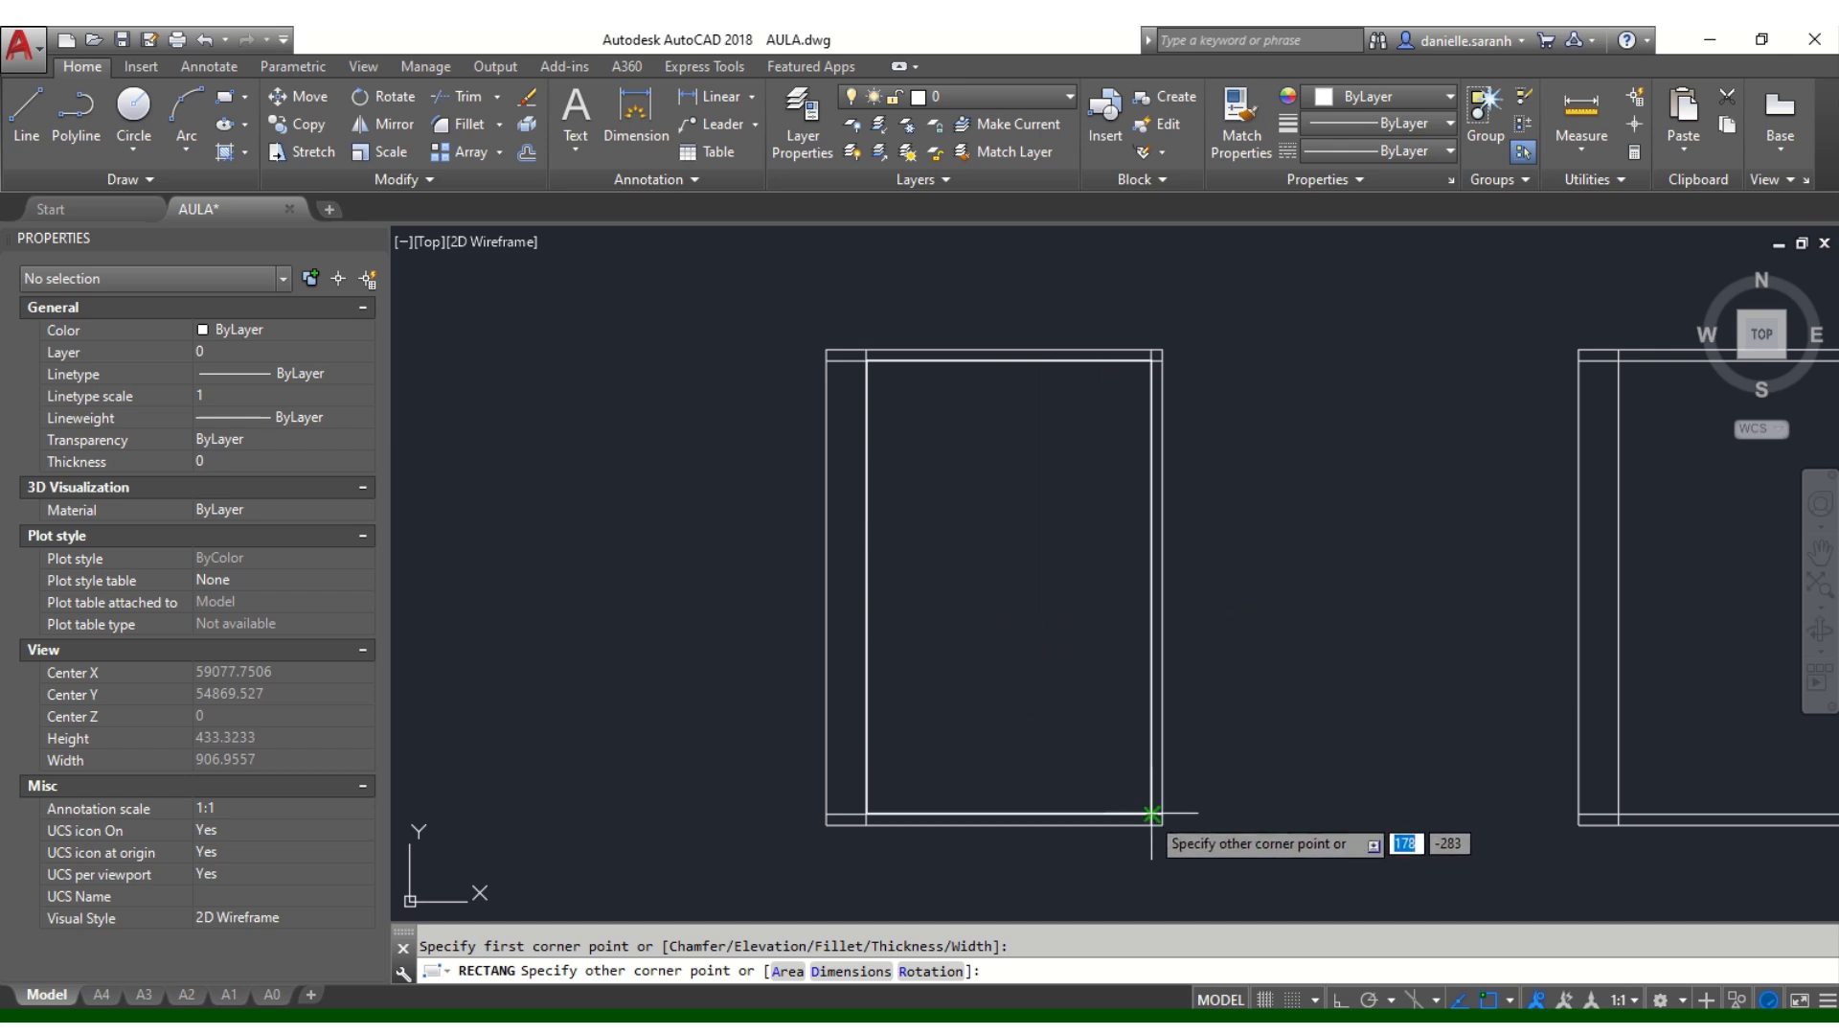
click(1150, 781)
Step: Trim everything crossing outside the smallest sheet's inner rectangle with EXTRIM, using that rectangle as the cutting edge
scroll(1021, 314, up, 2)
text(EXTRIM)
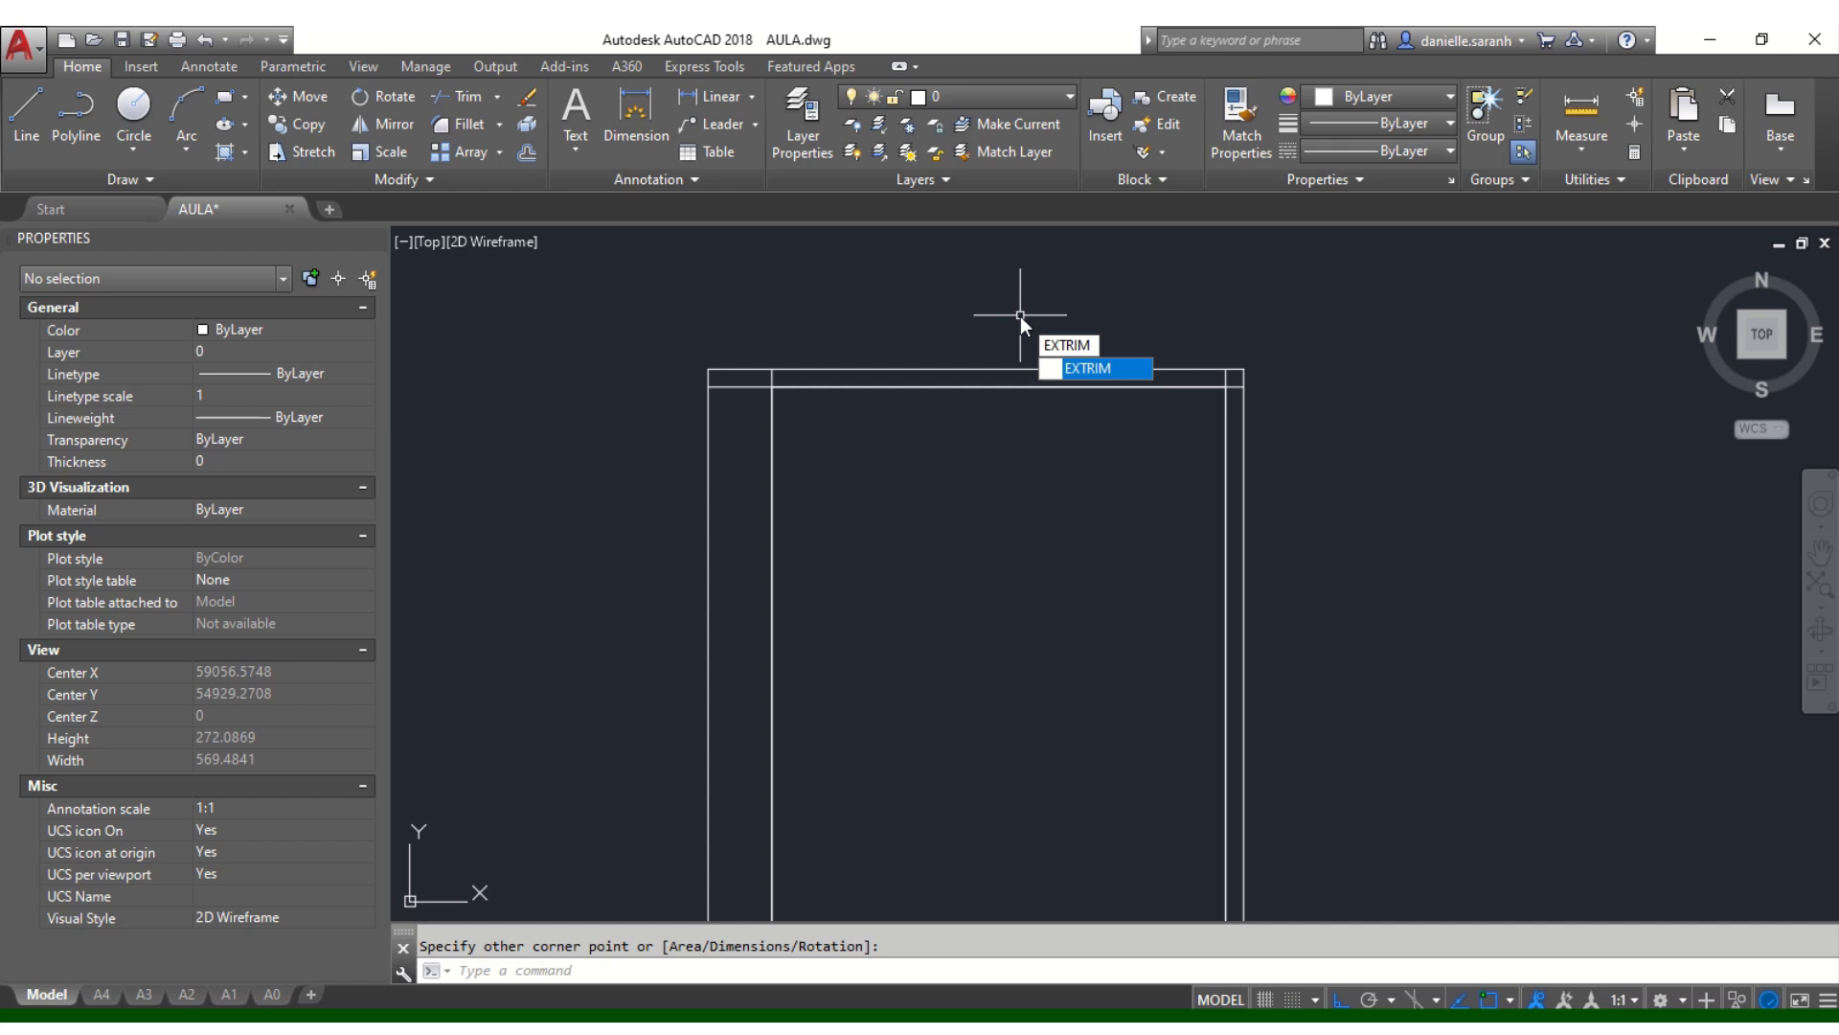
key(Return)
scroll(980, 336, down, 2)
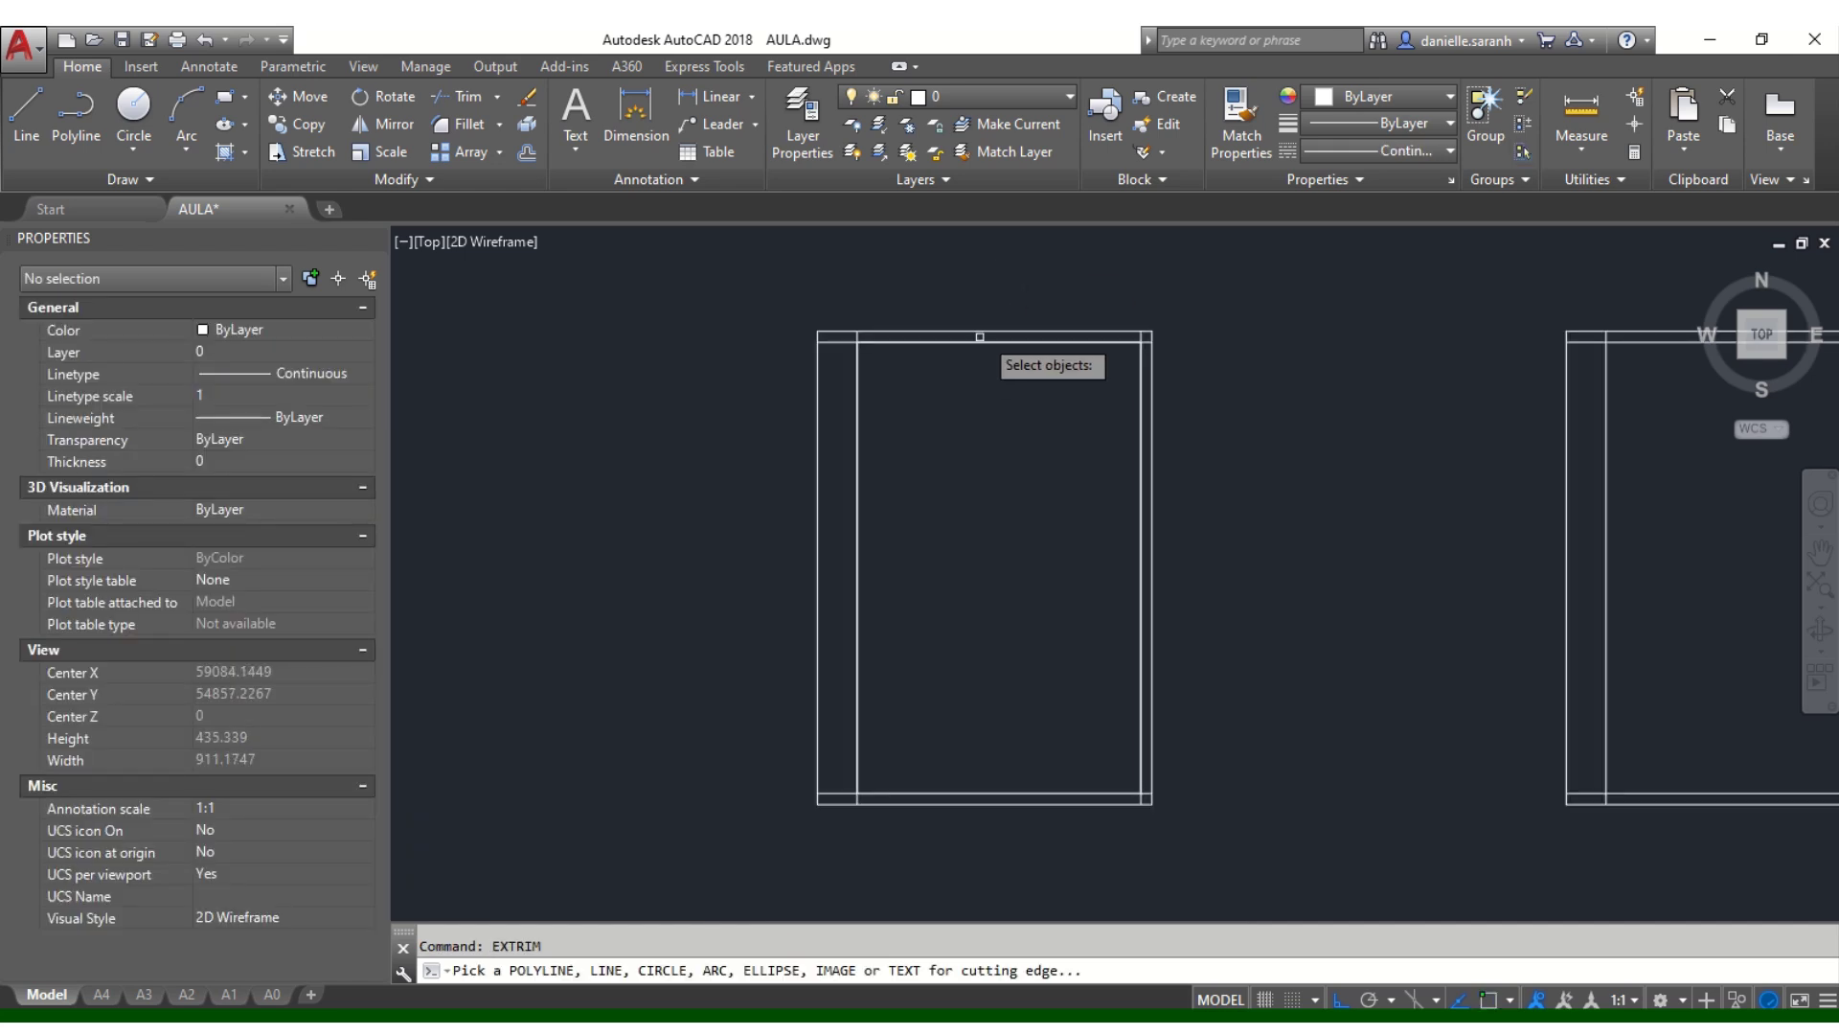
click(980, 336)
scroll(976, 335, up, 2)
click(975, 332)
scroll(972, 328, down, 3)
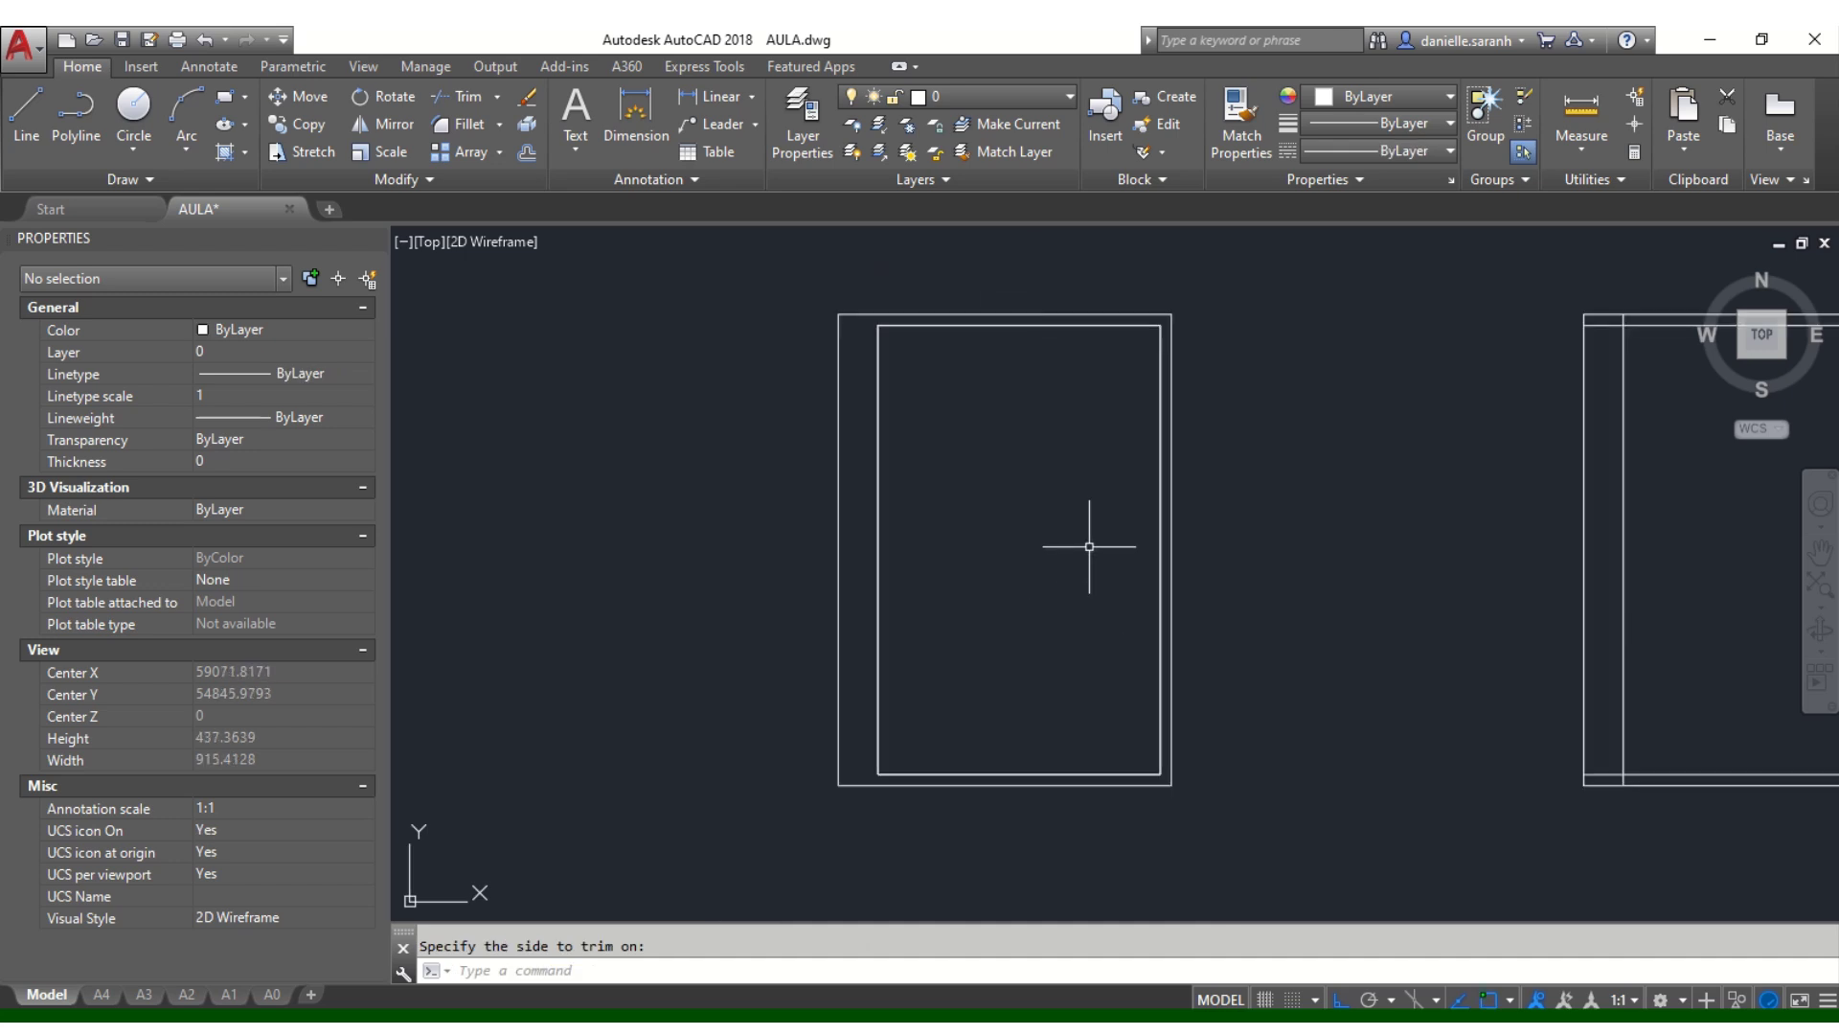
Step: Draw a rectangle over the second sheet's inner frame, from the upper-left to the lower-right margin line intersection
scroll(878, 334, up, 4)
scroll(779, 361, down, 4)
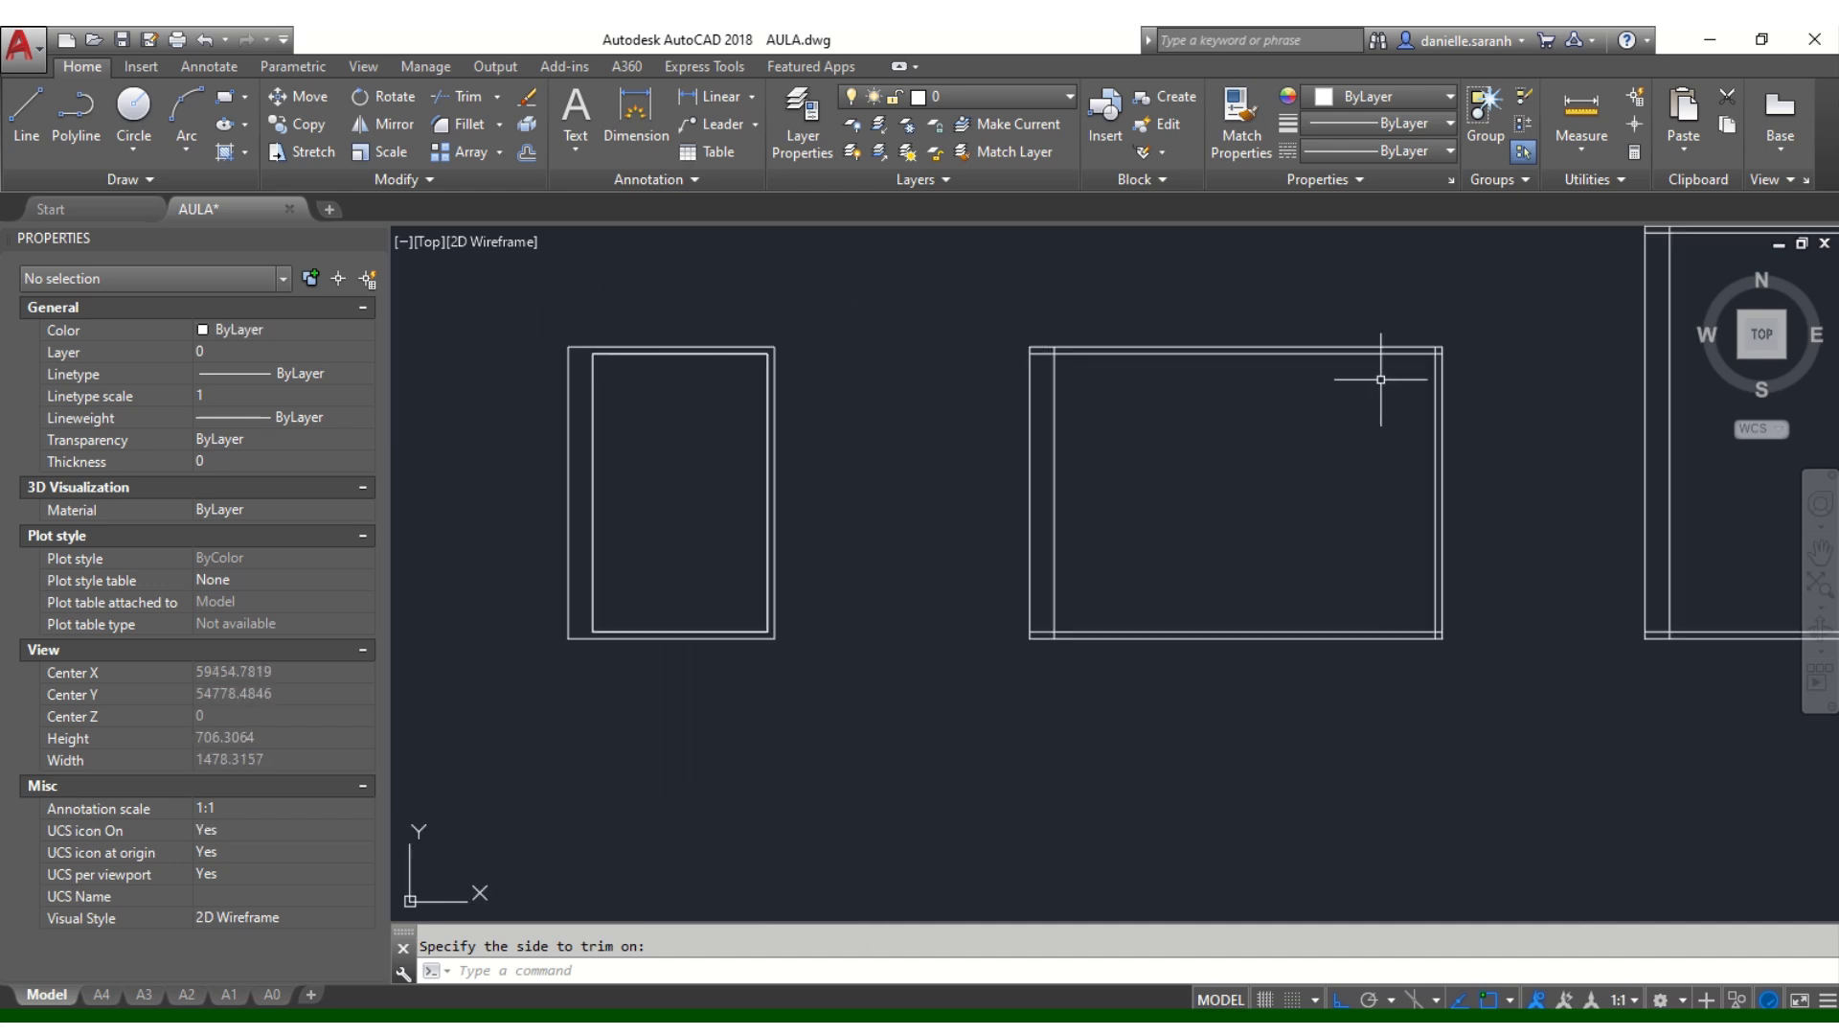
scroll(1350, 353, up, 2)
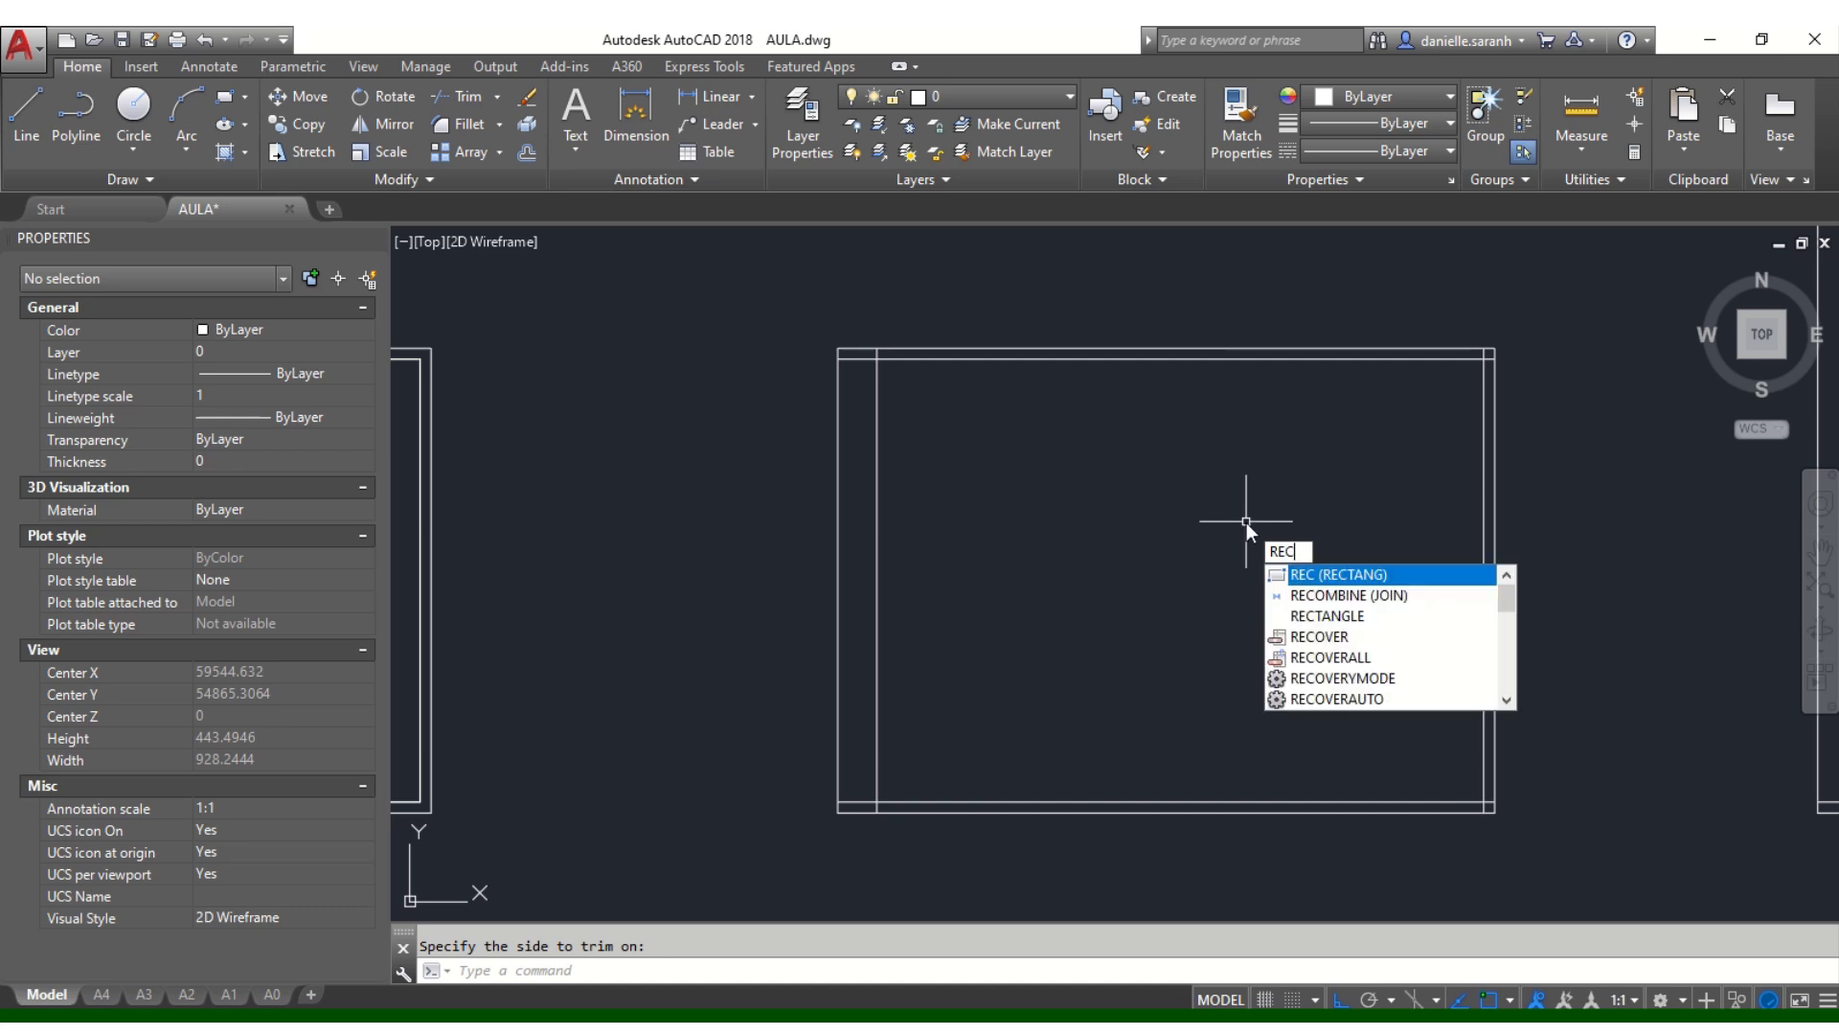
key(Return)
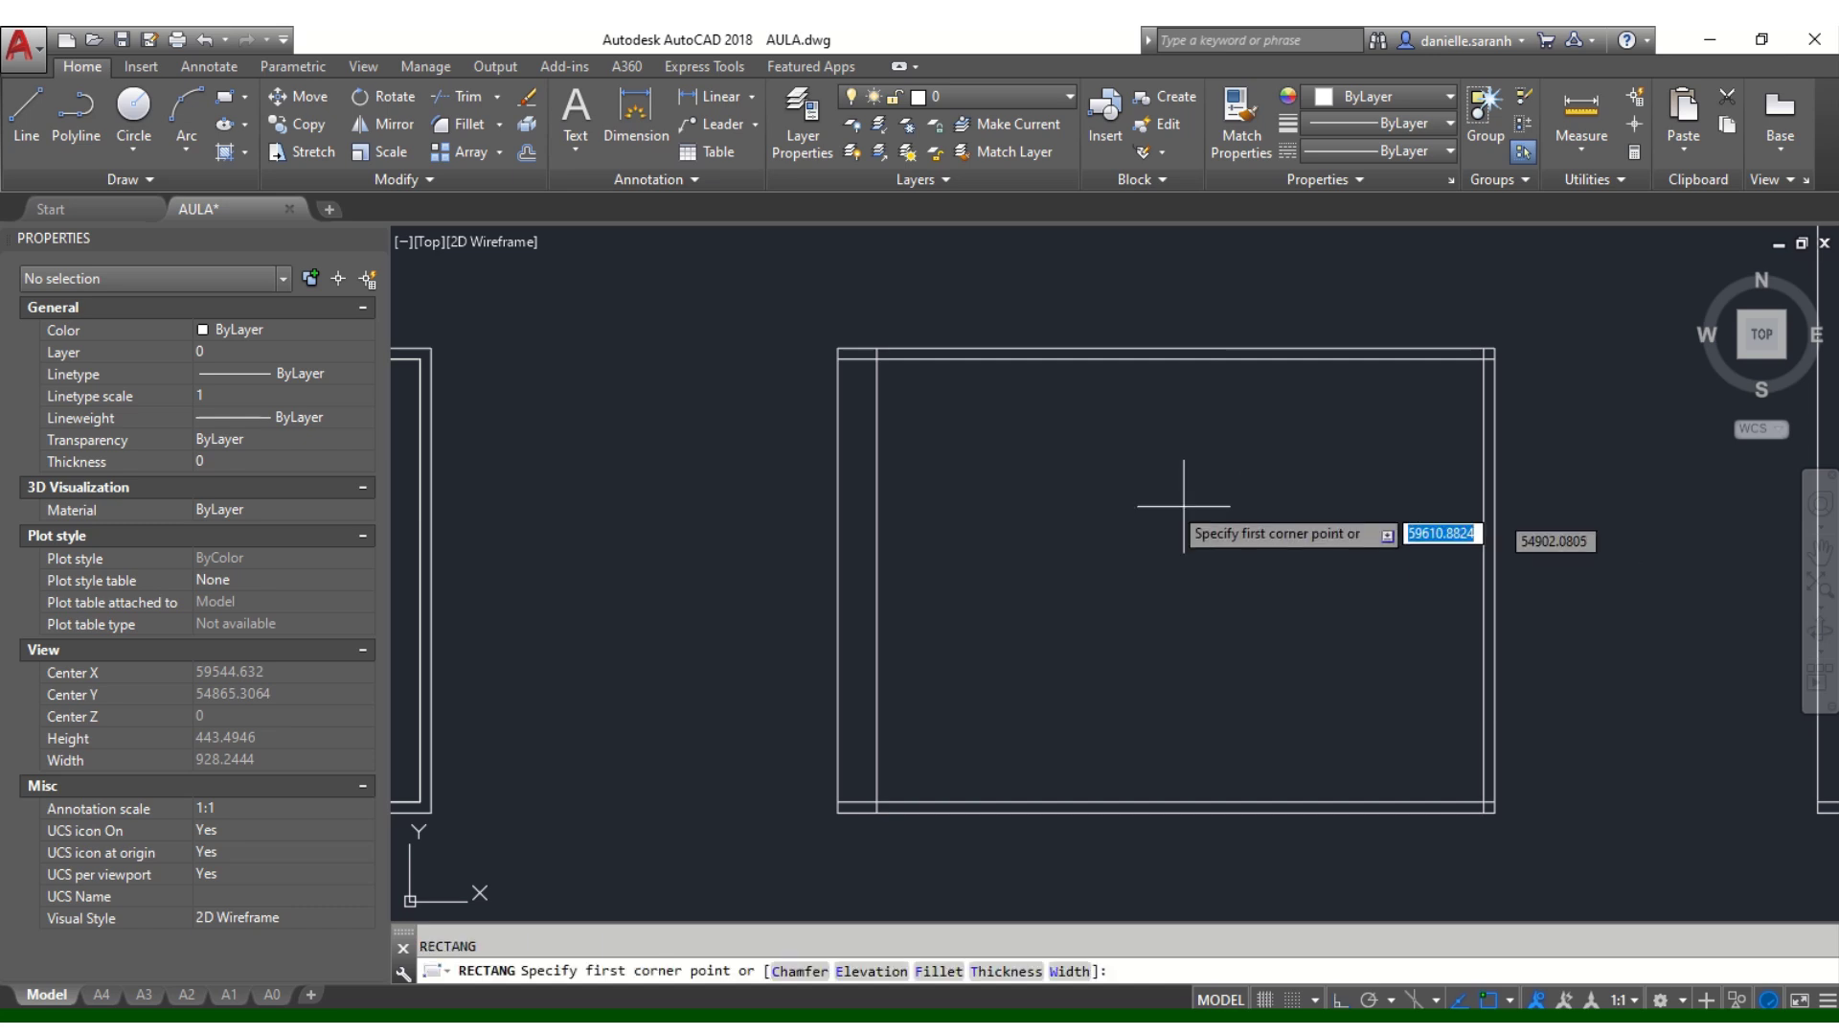
click(877, 358)
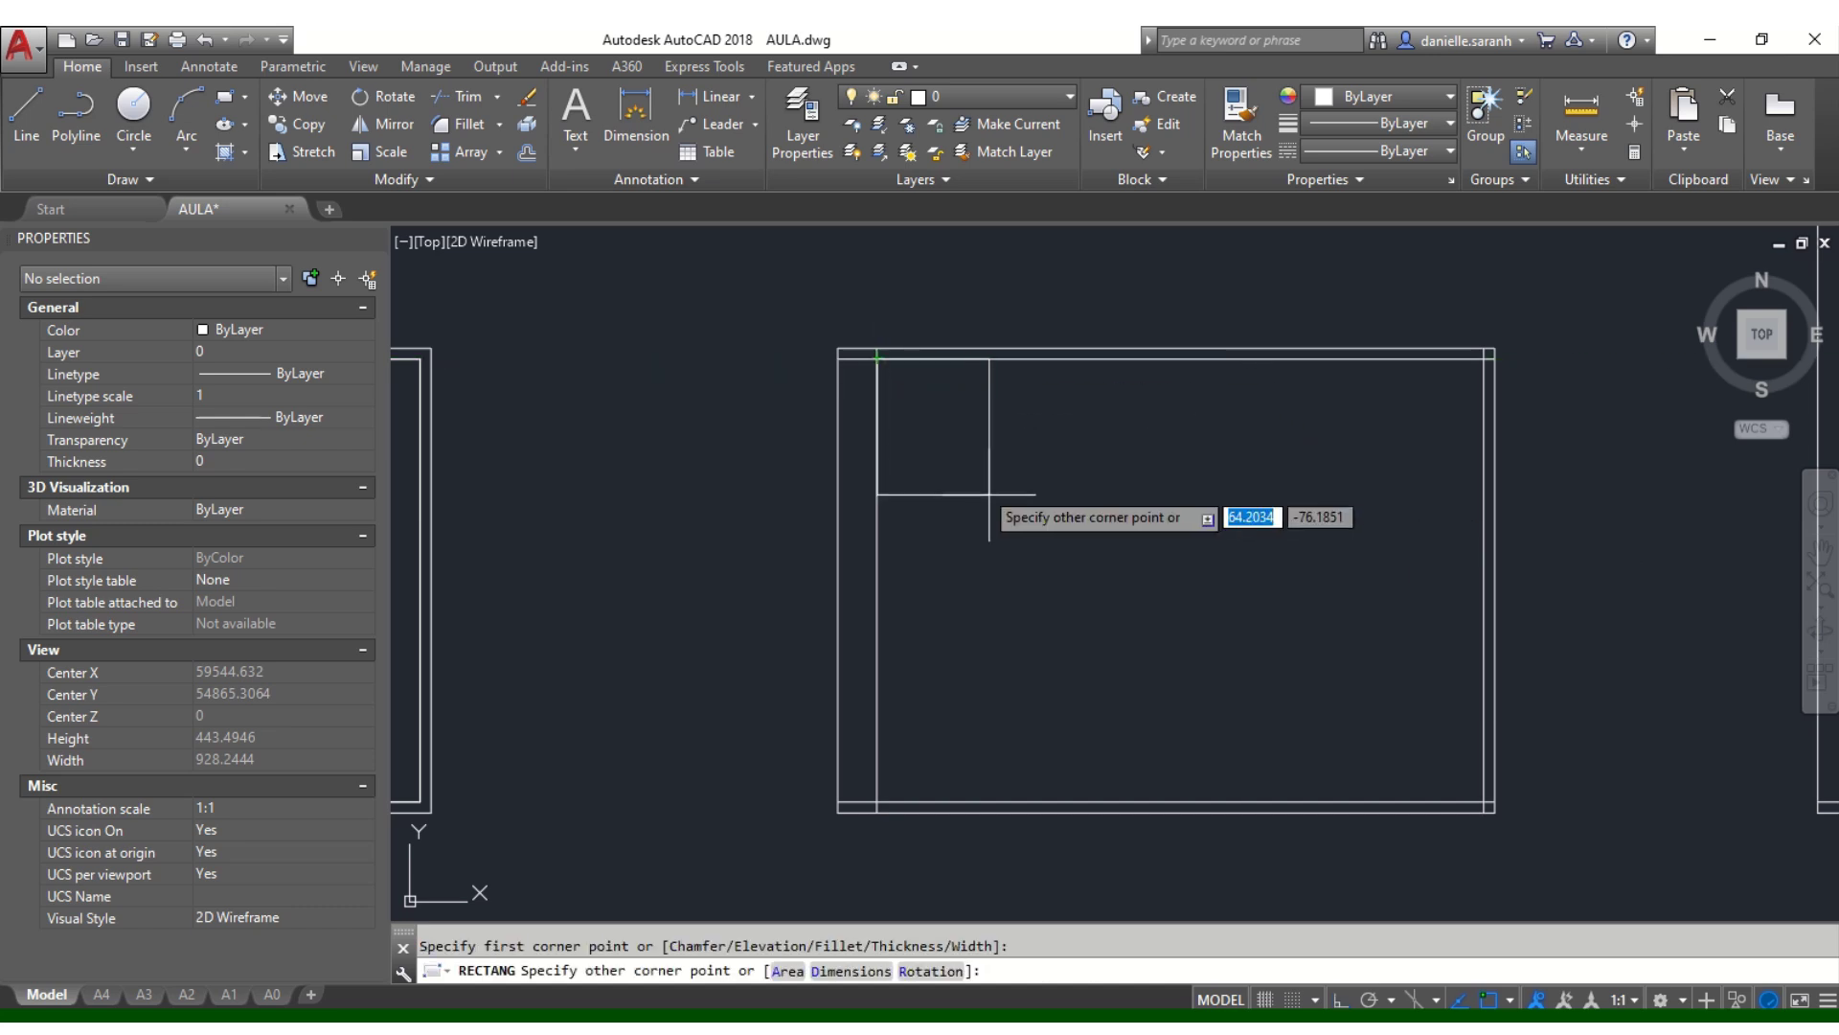
click(1484, 801)
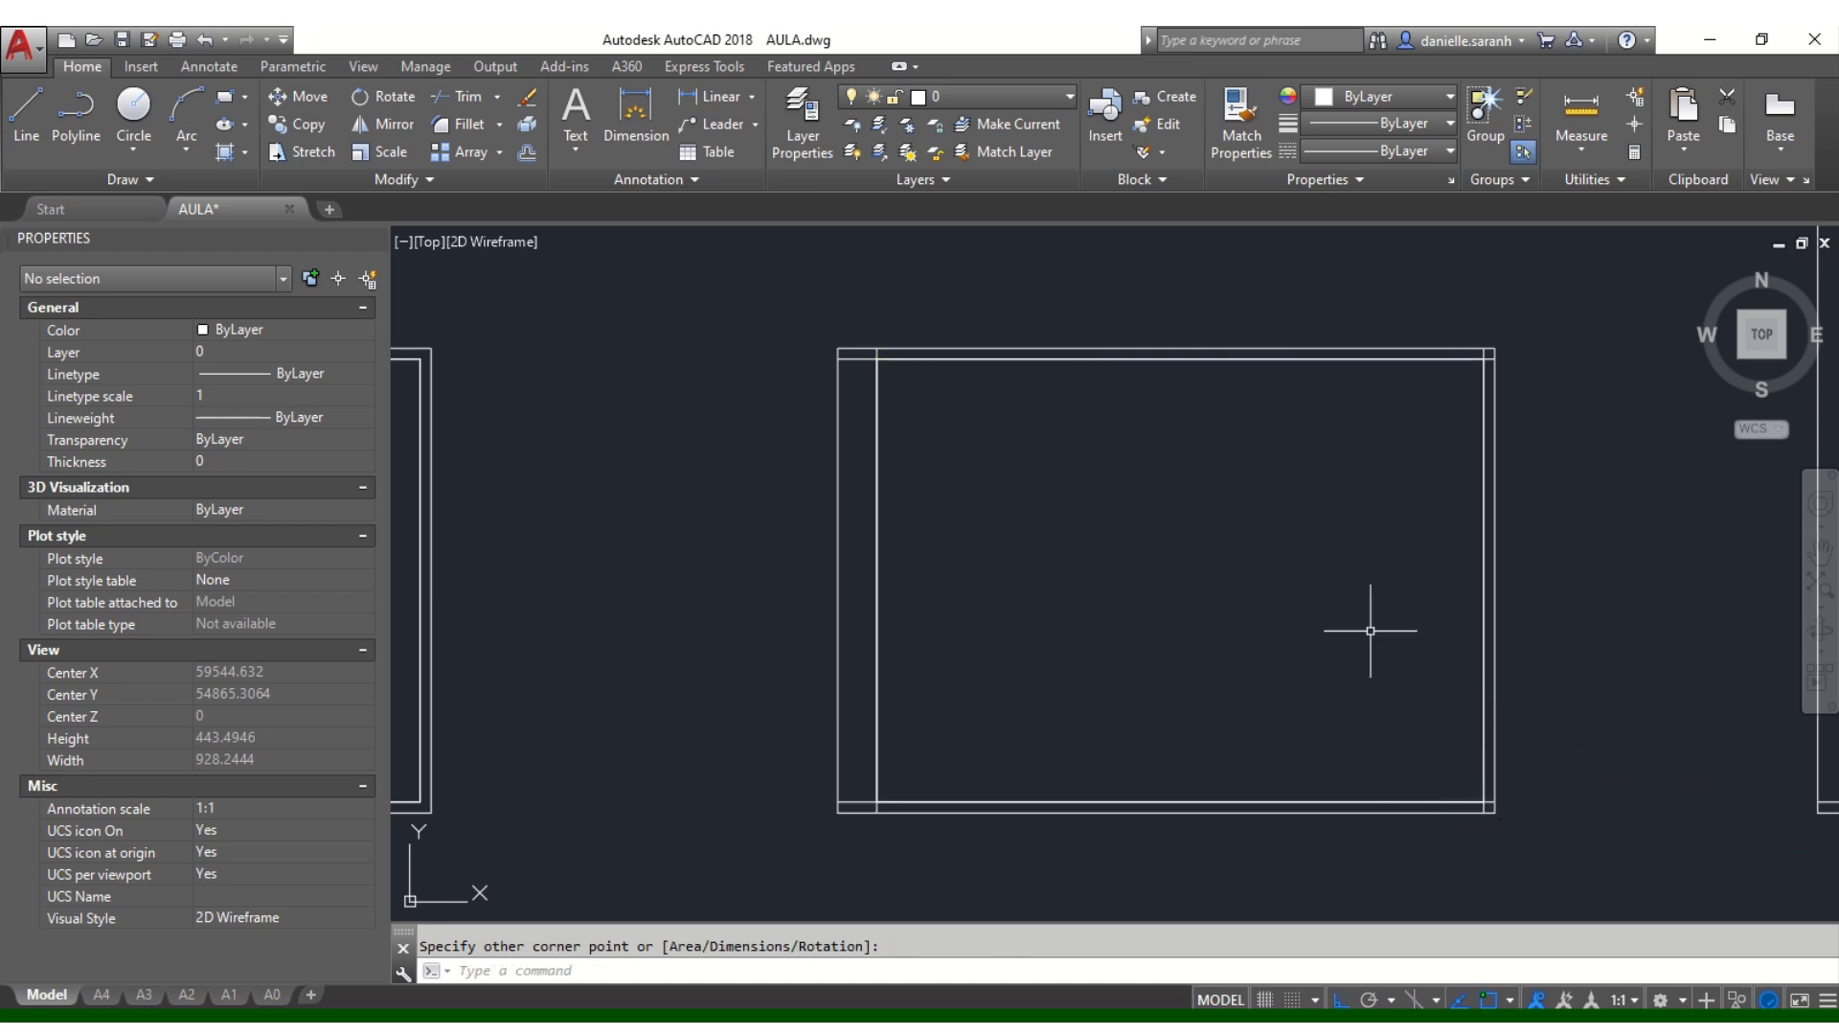
Step: Remove the second sheet's overhanging margin line ends with EXTRIM, cutting on the outer side of its inner rectangle
text(EXTR)
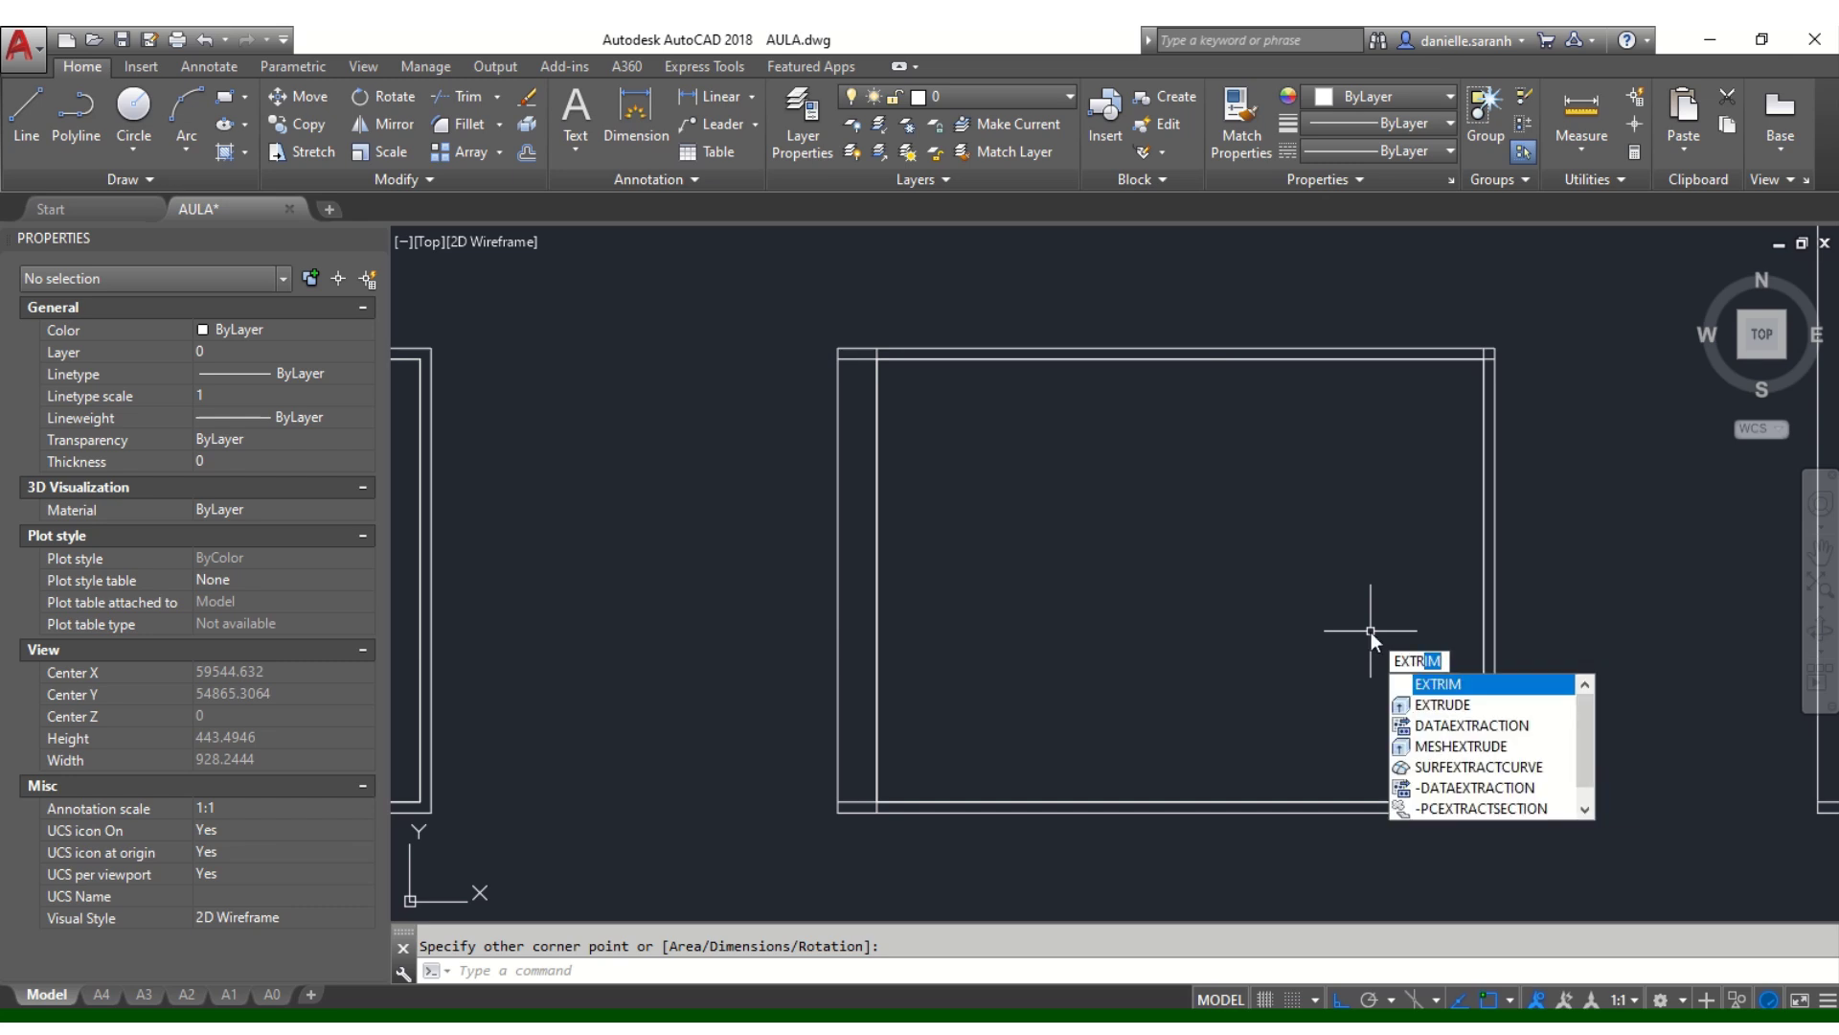
key(Return)
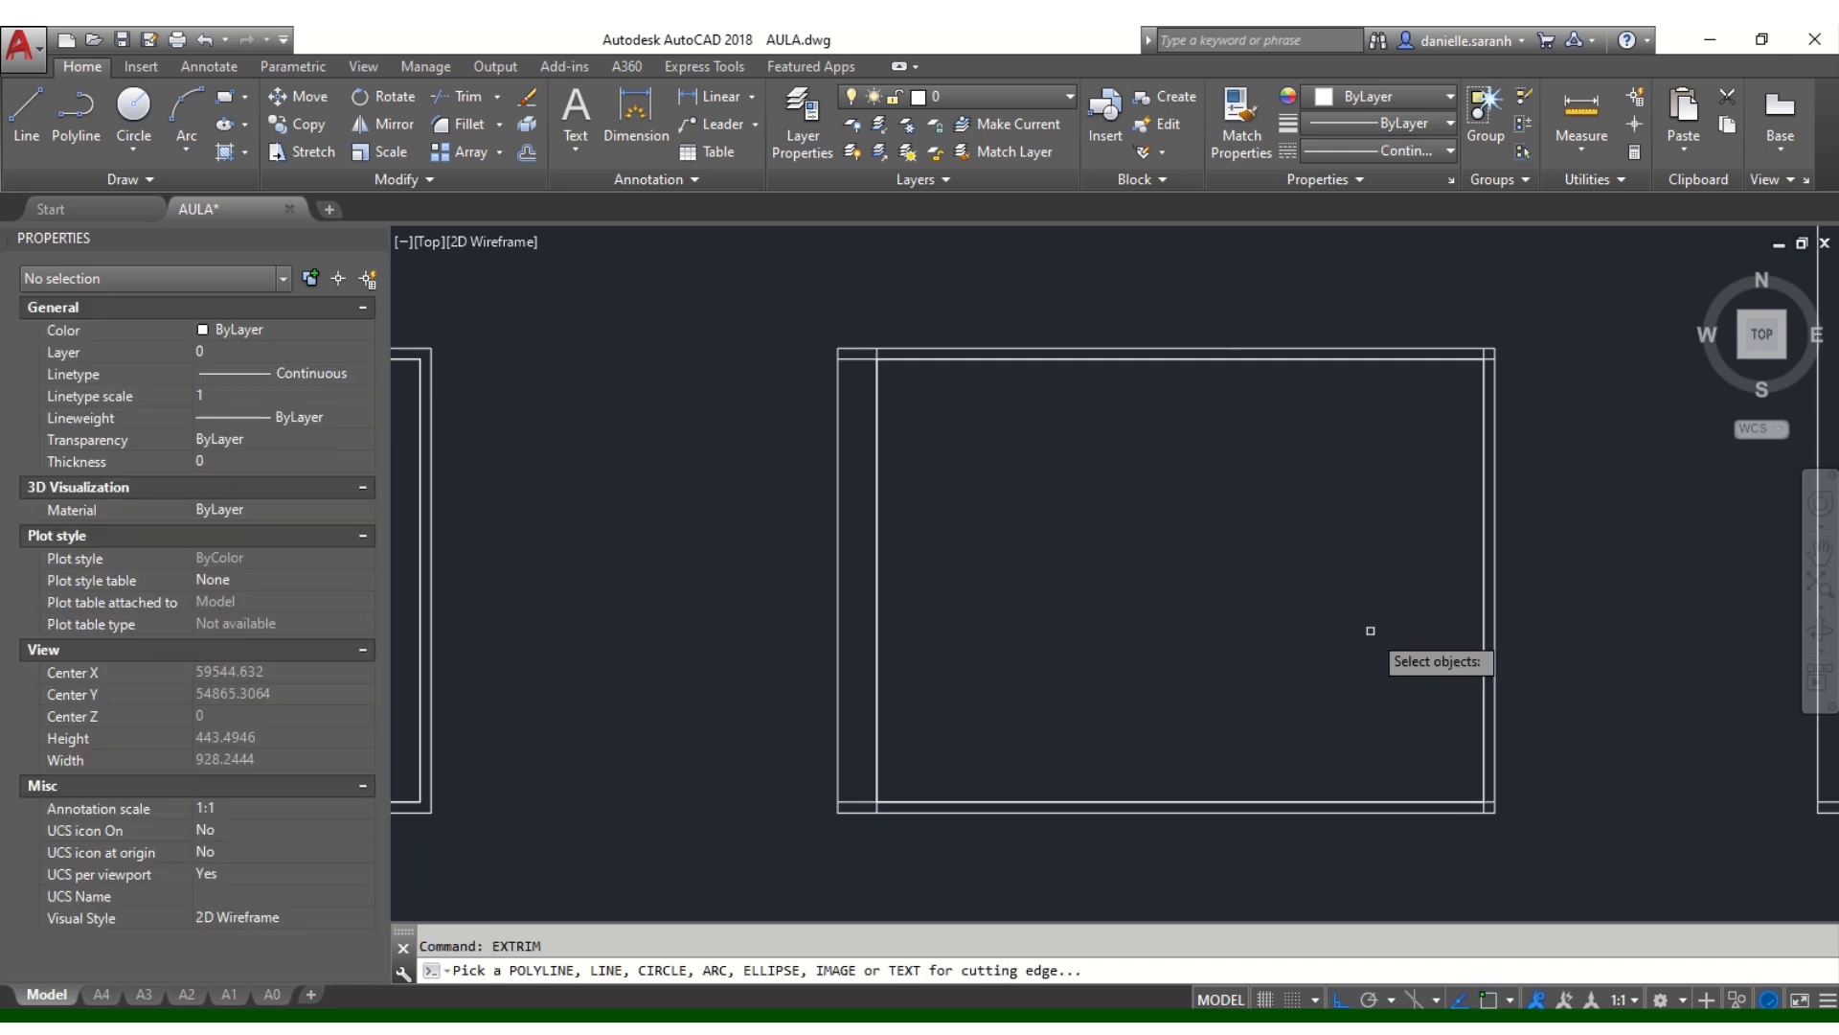
click(876, 516)
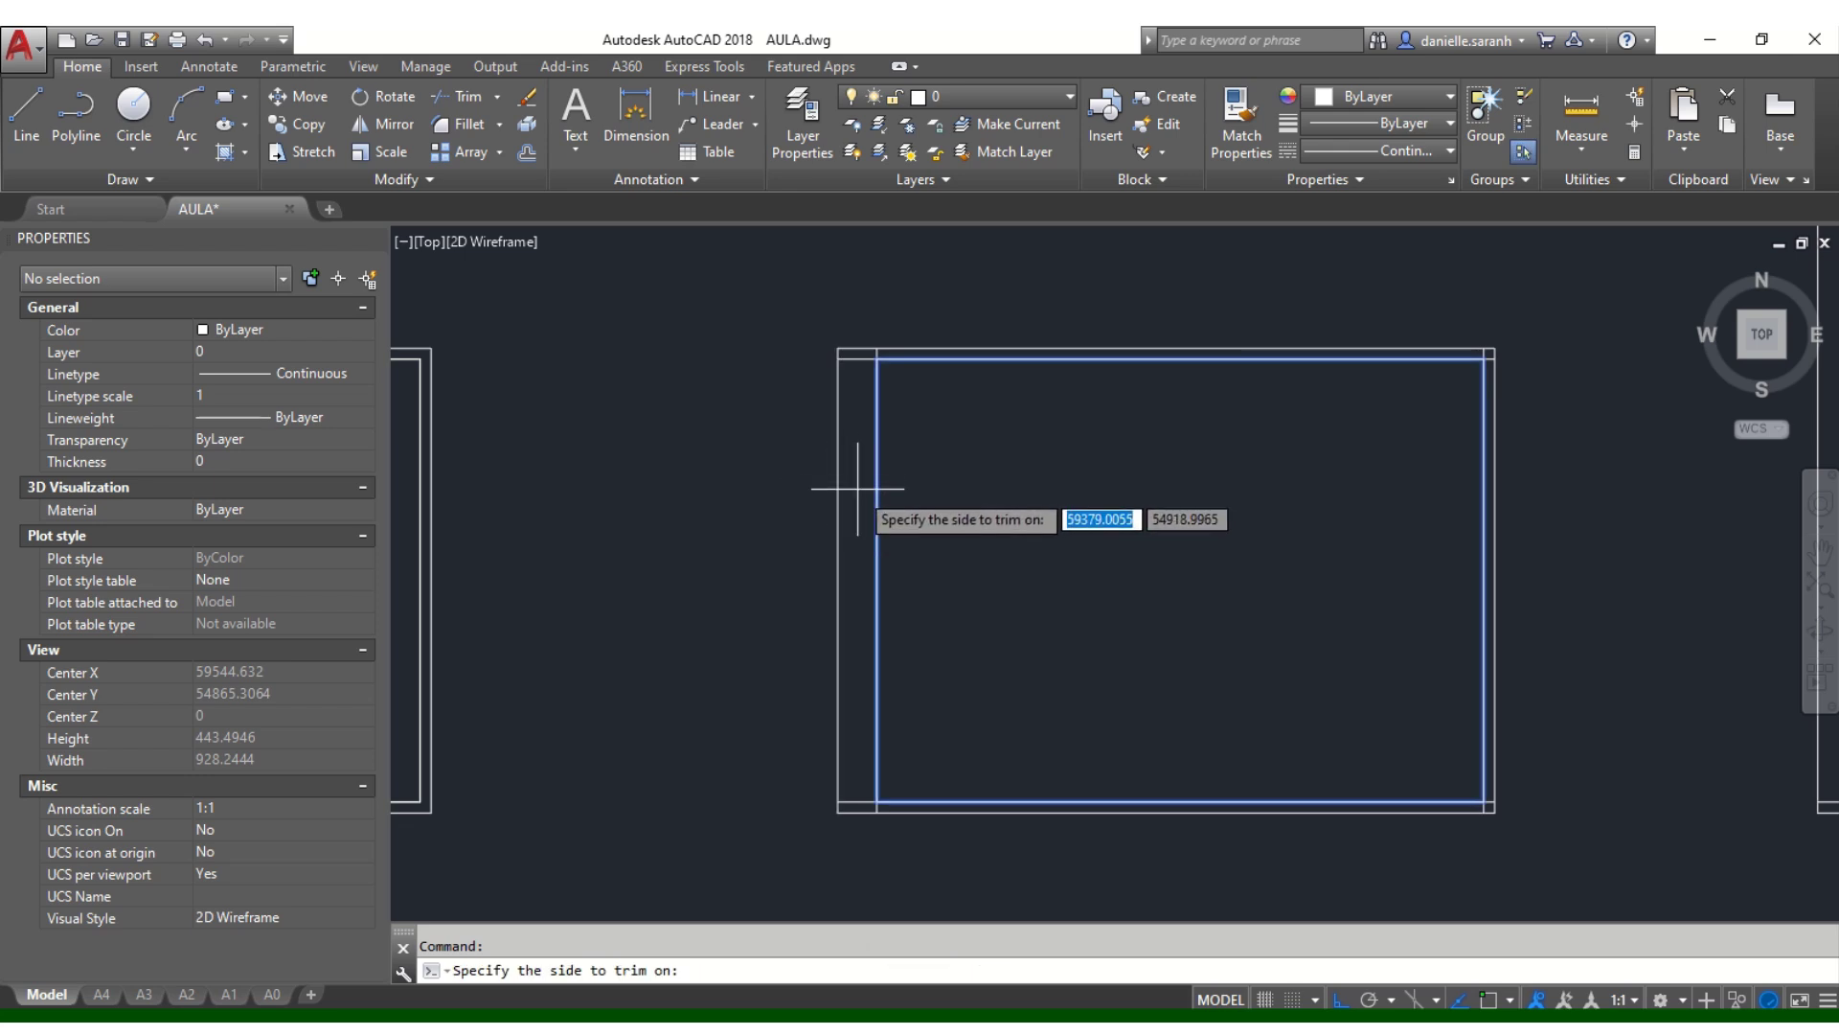
click(857, 482)
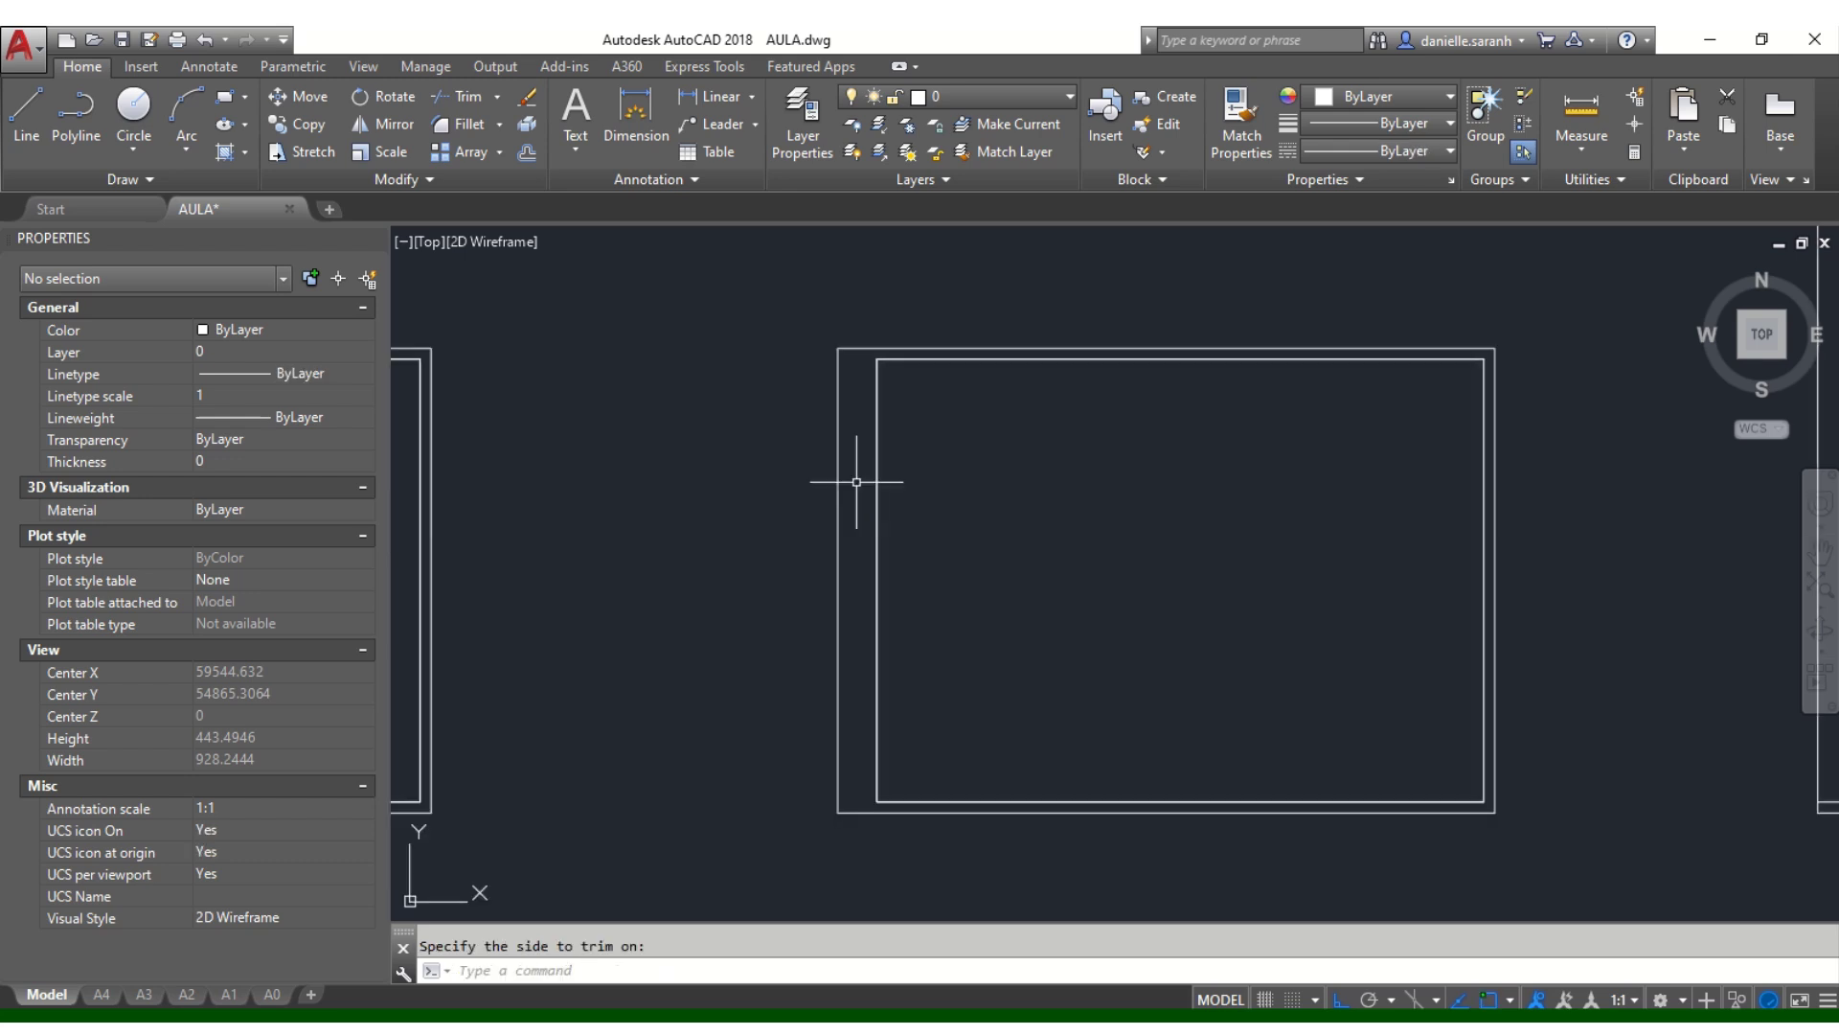
Step: Draw a rectangle over the third sheet's inner frame, from the upper-left to the lower-right margin line intersection
scroll(601, 594, down, 4)
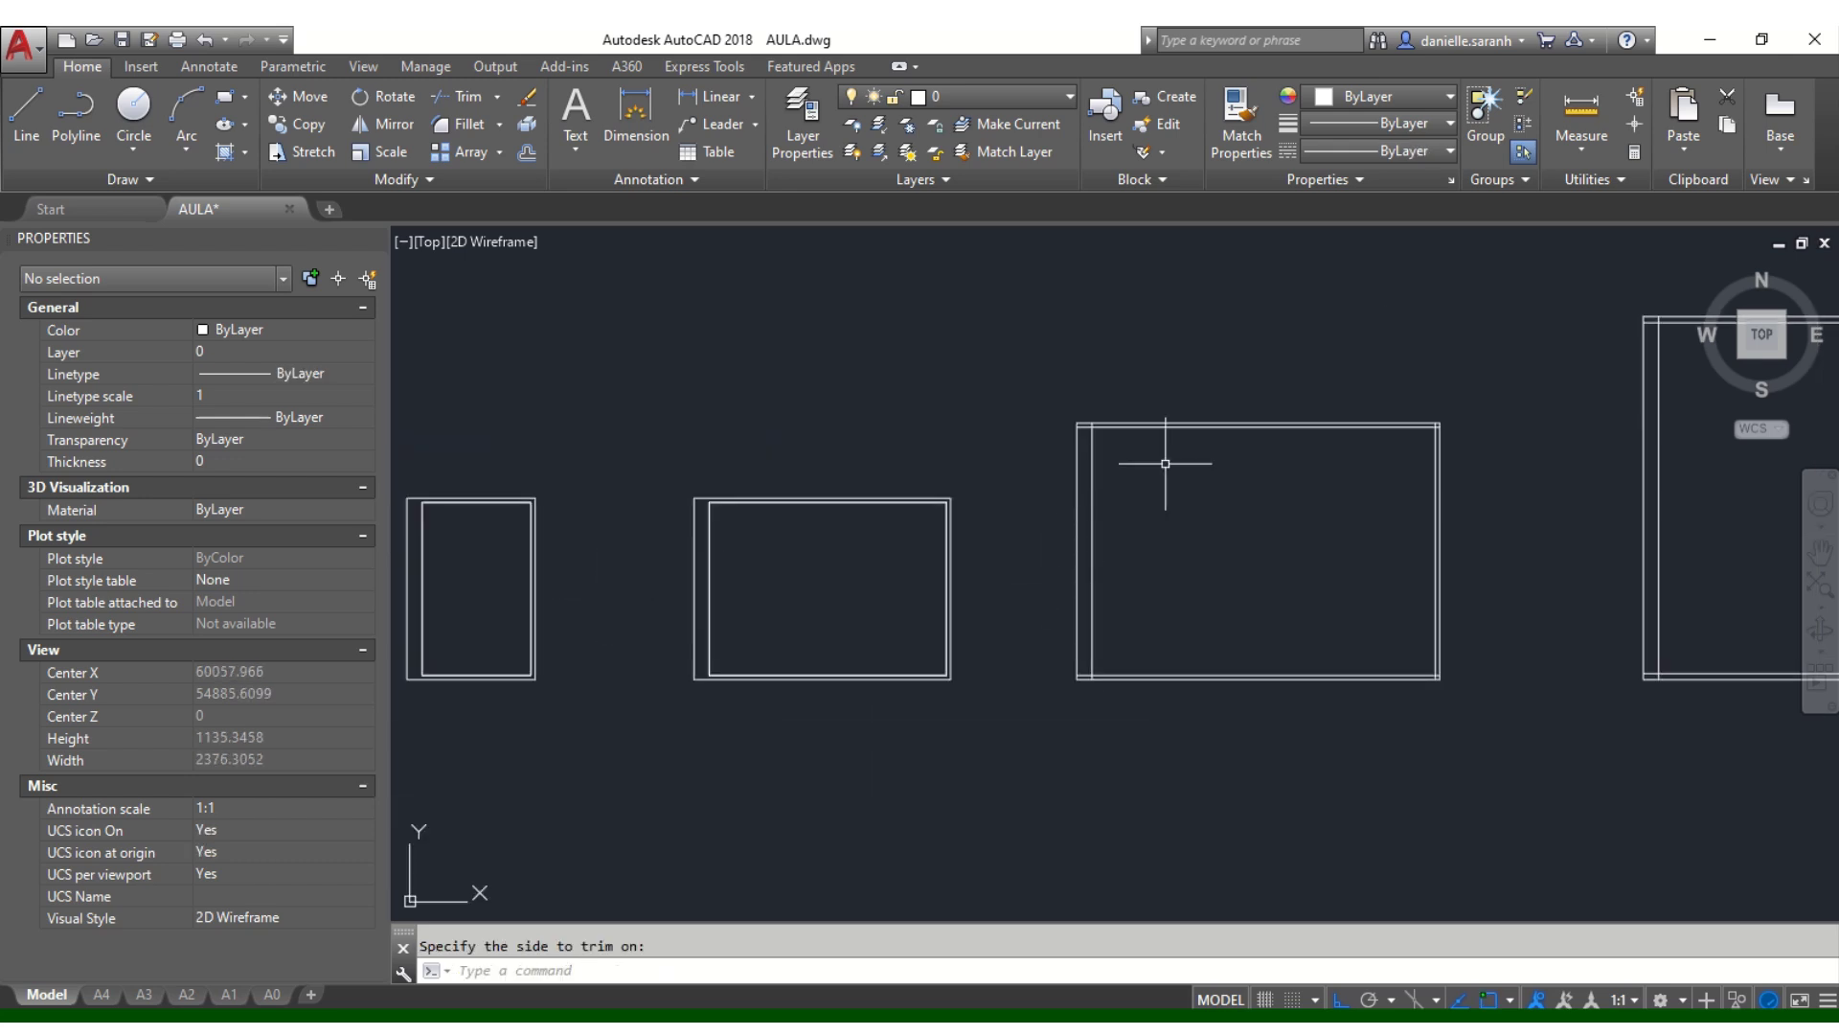
scroll(1168, 458, up, 2)
text(REC)
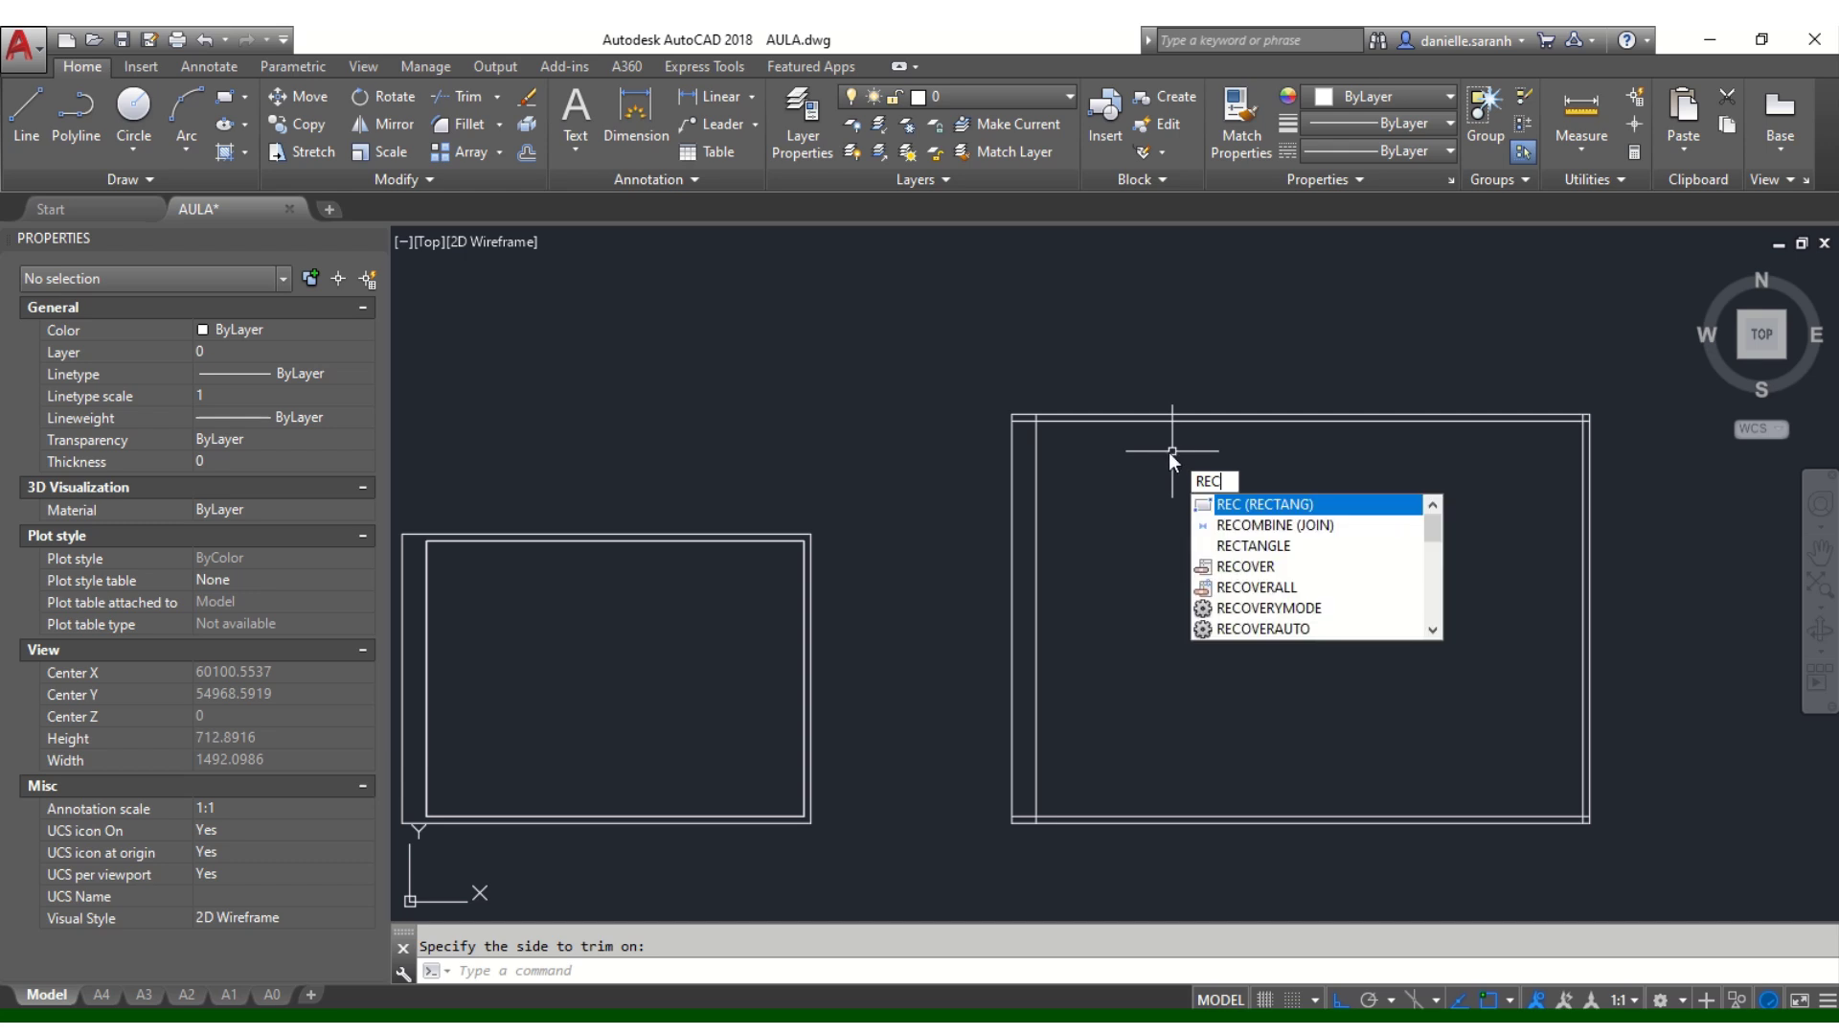
key(Return)
click(1034, 421)
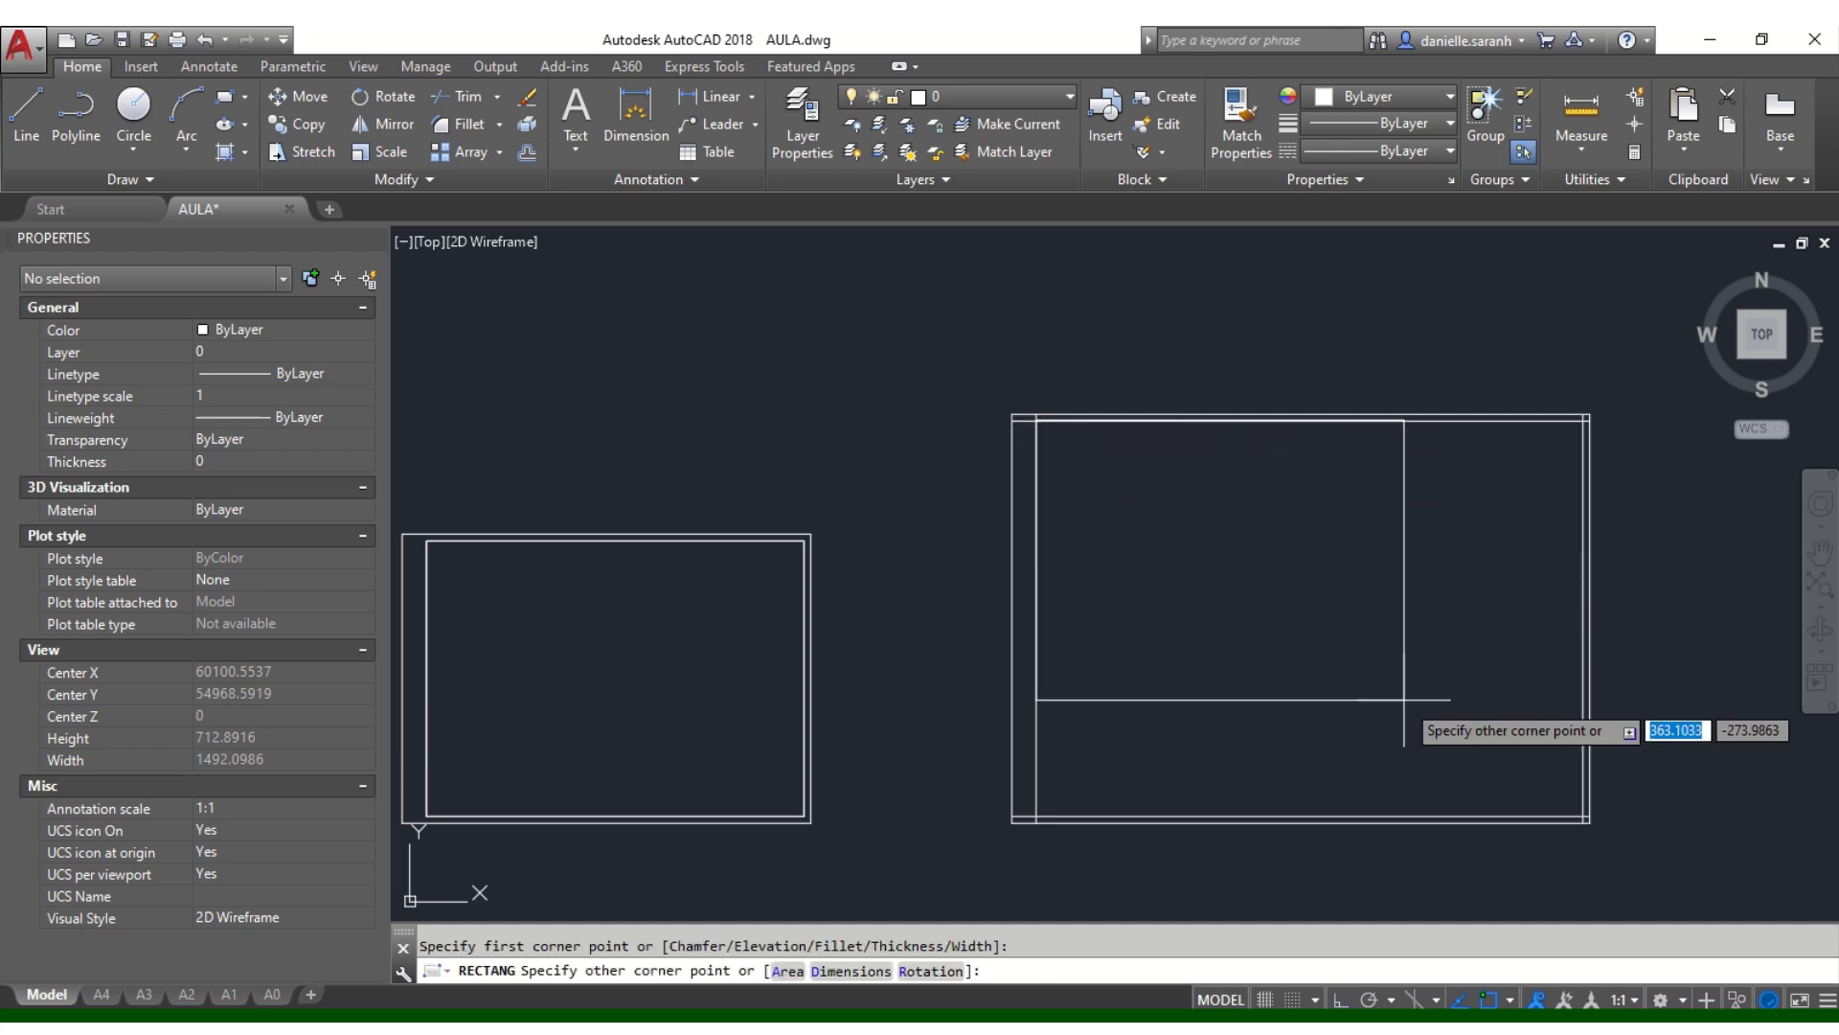
Step: Trim the third sheet's overhanging margin lines with EXTRIM, cutting outside its inner rectangle
text(EXTRIM)
key(Return)
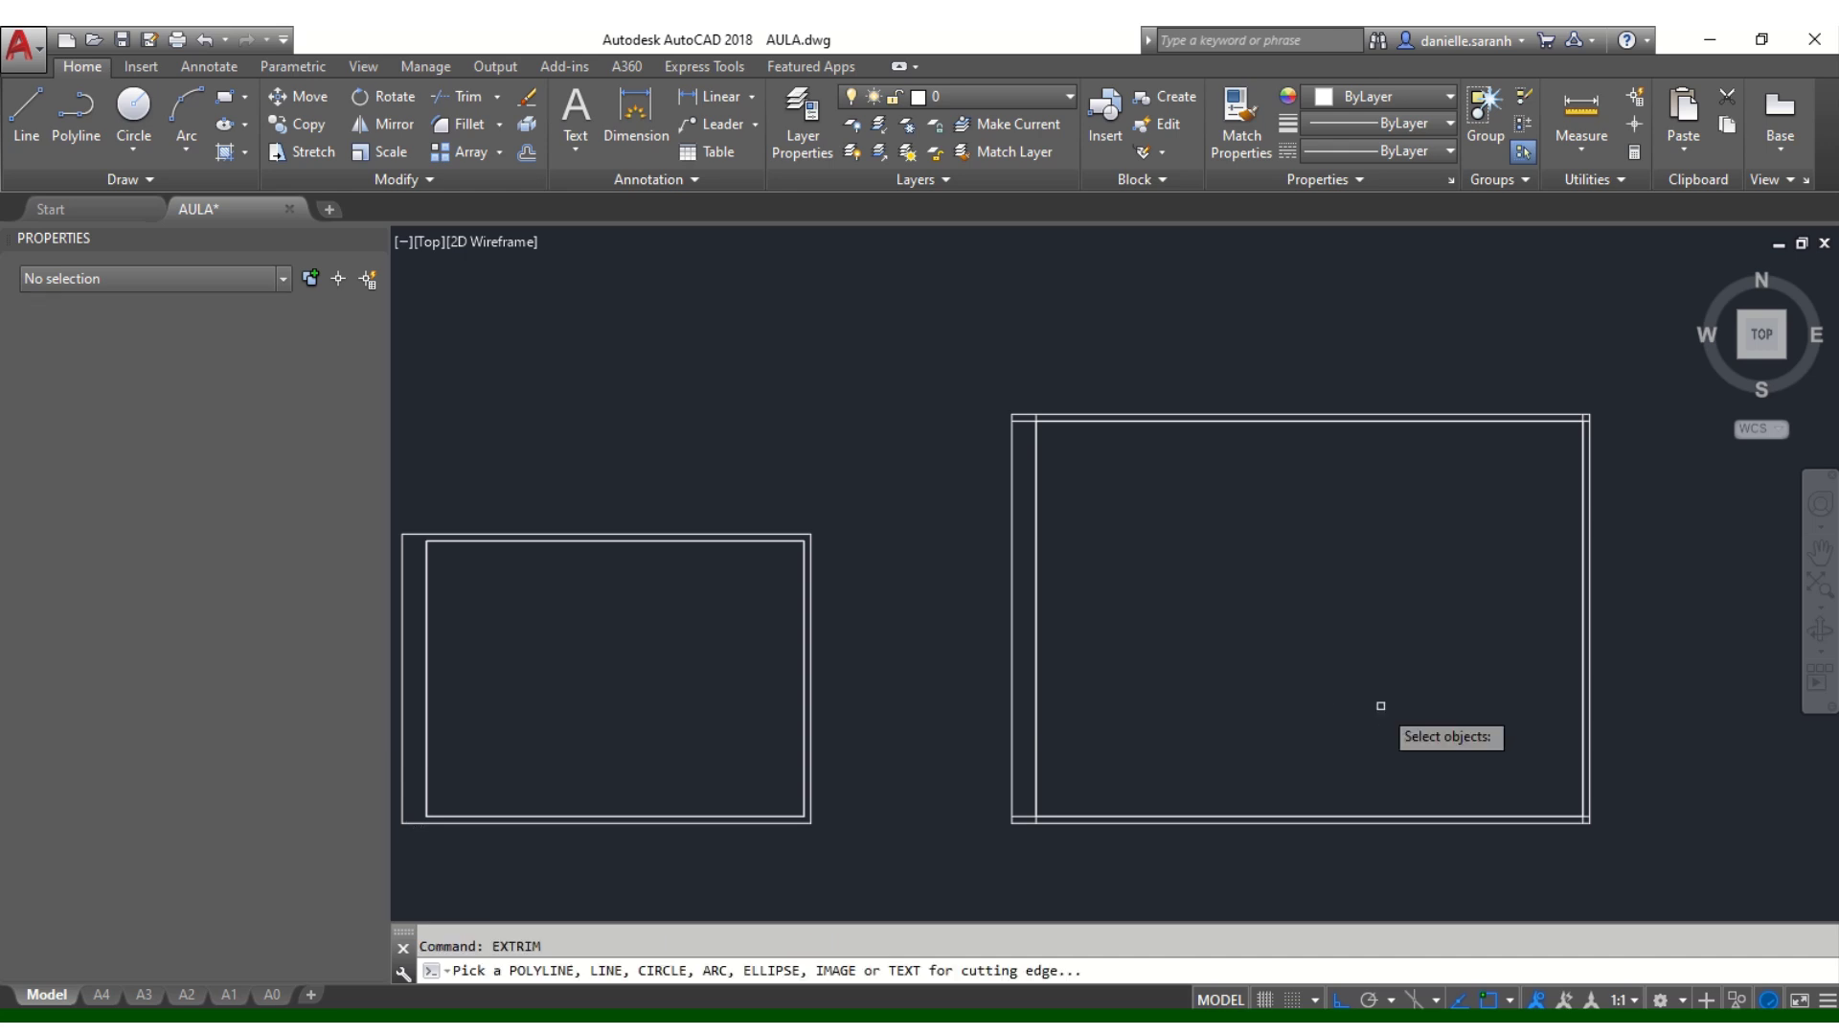
click(1035, 555)
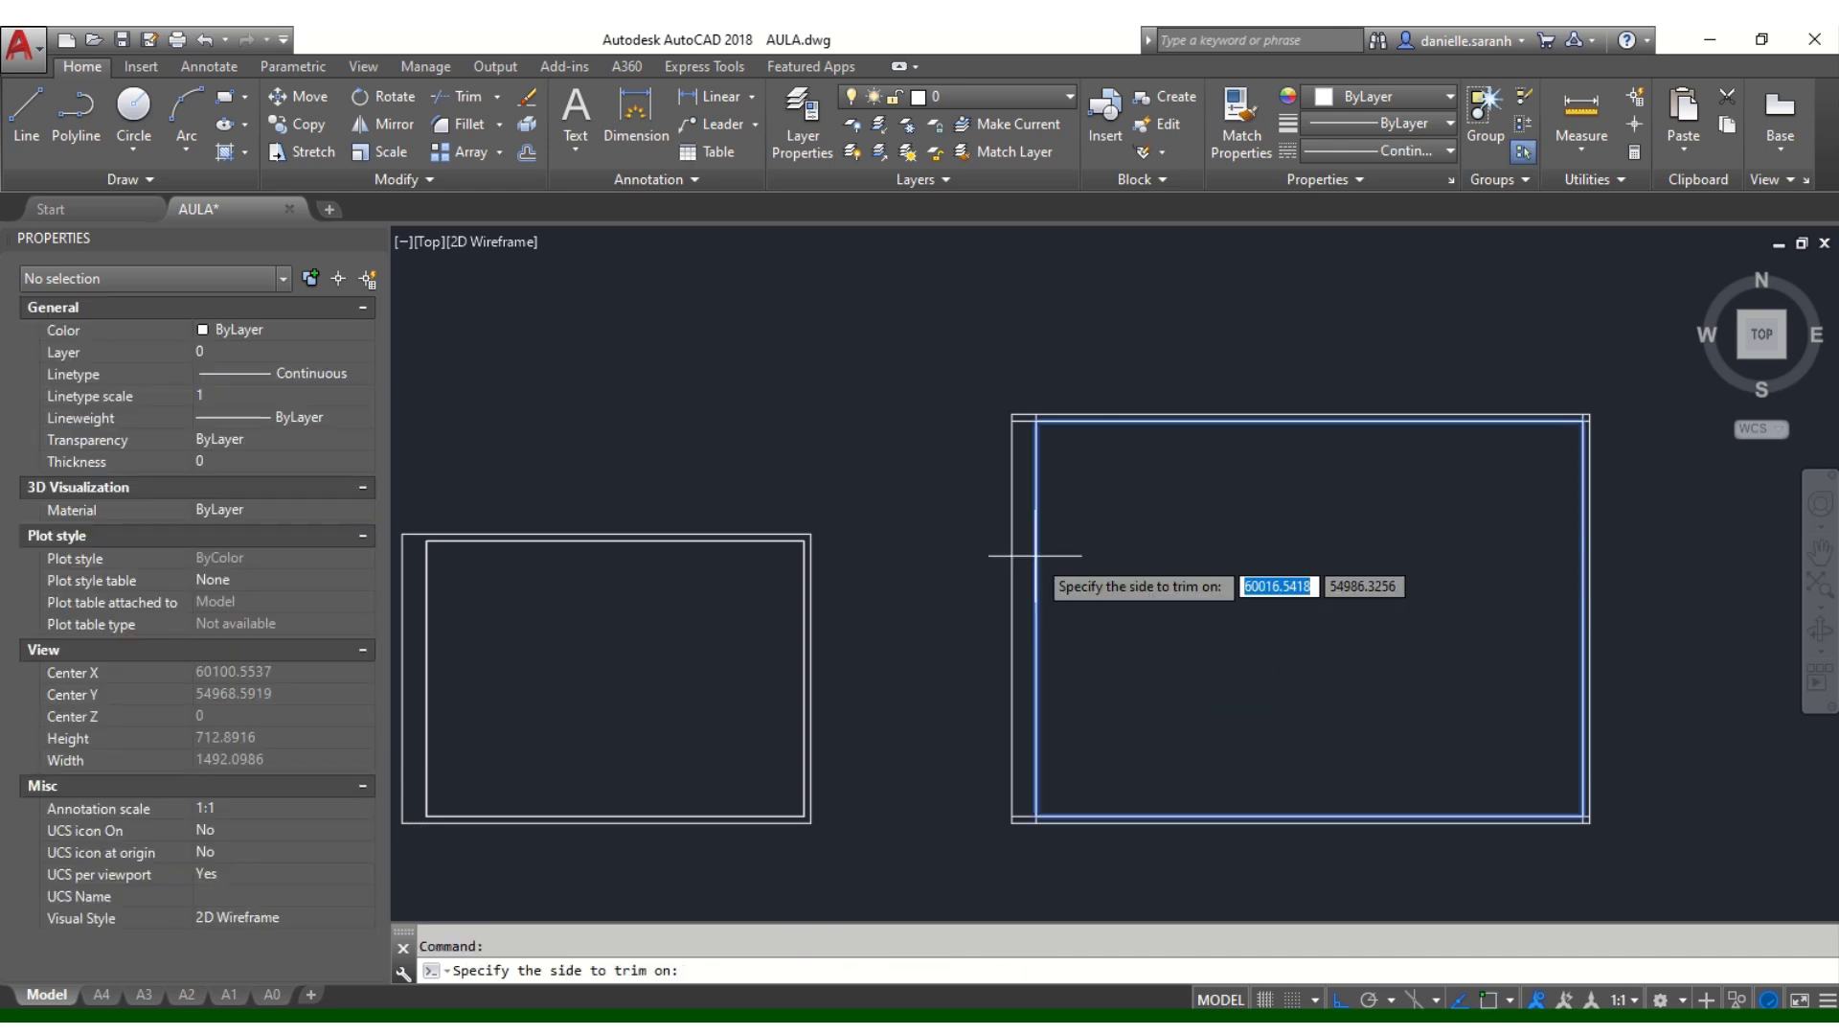
click(1020, 550)
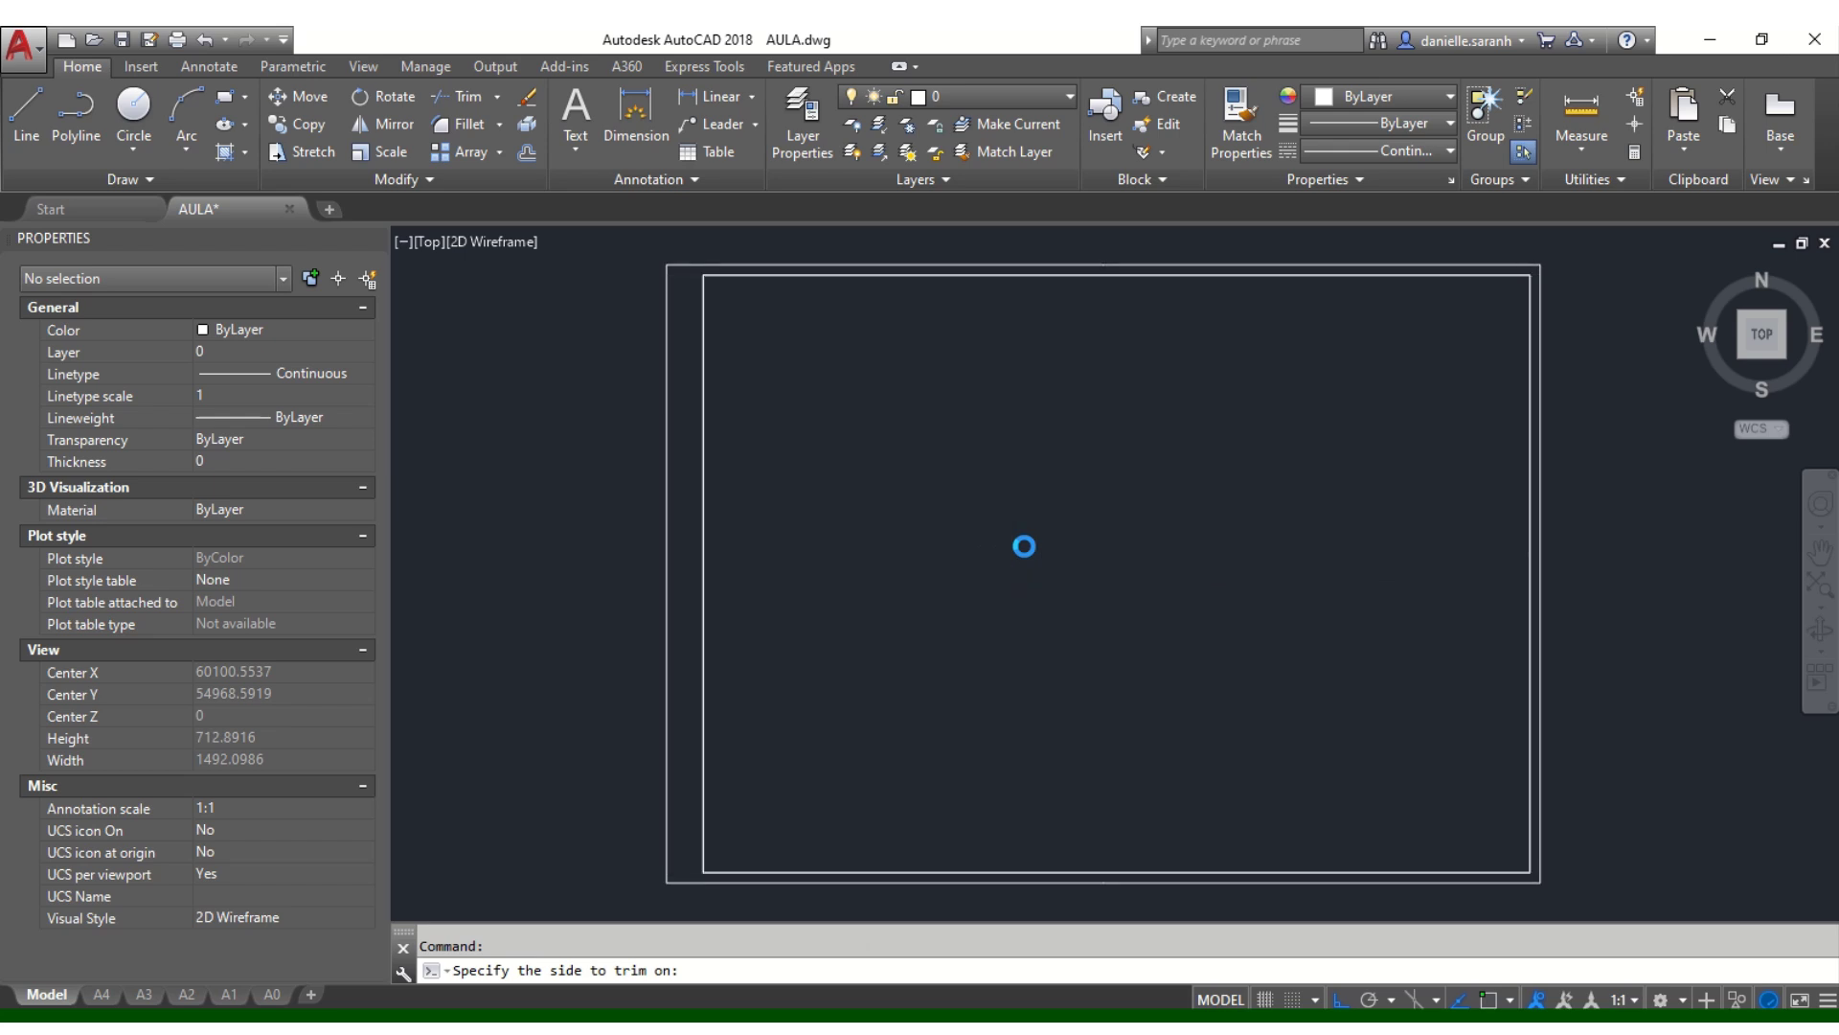
scroll(647, 539, down, 3)
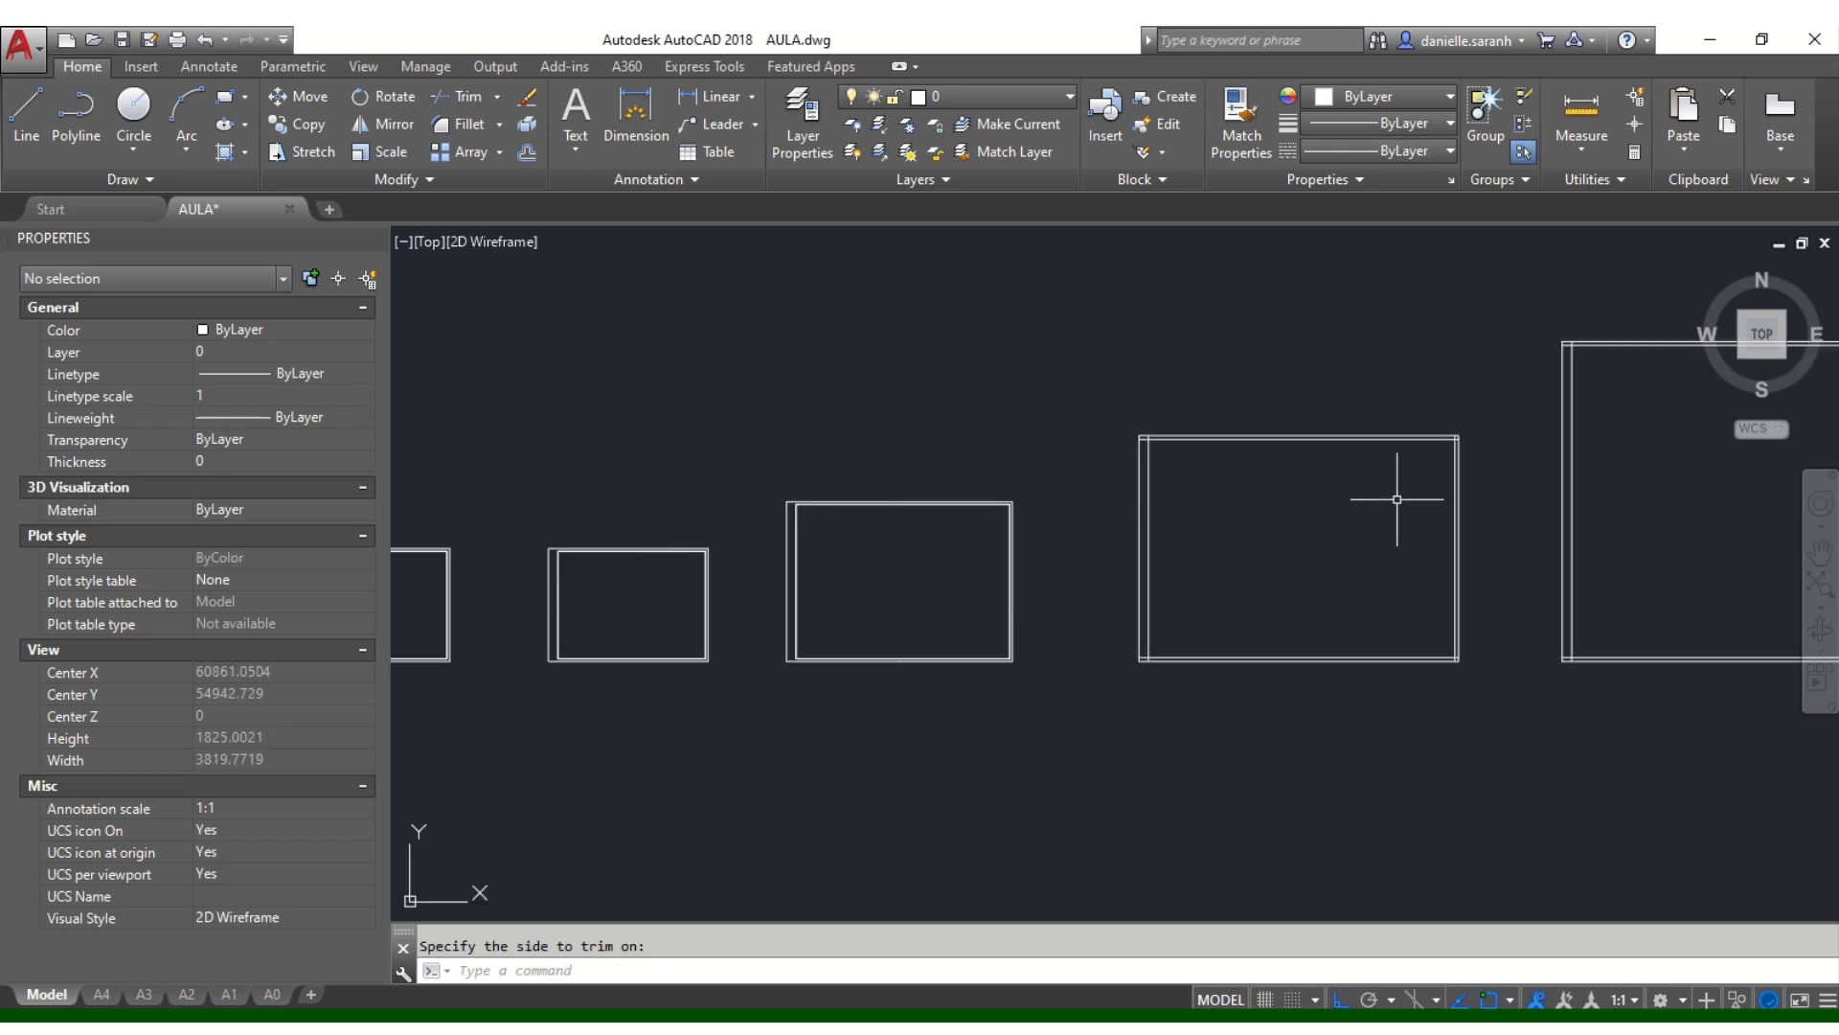
scroll(1400, 501, up, 2)
text(RE)
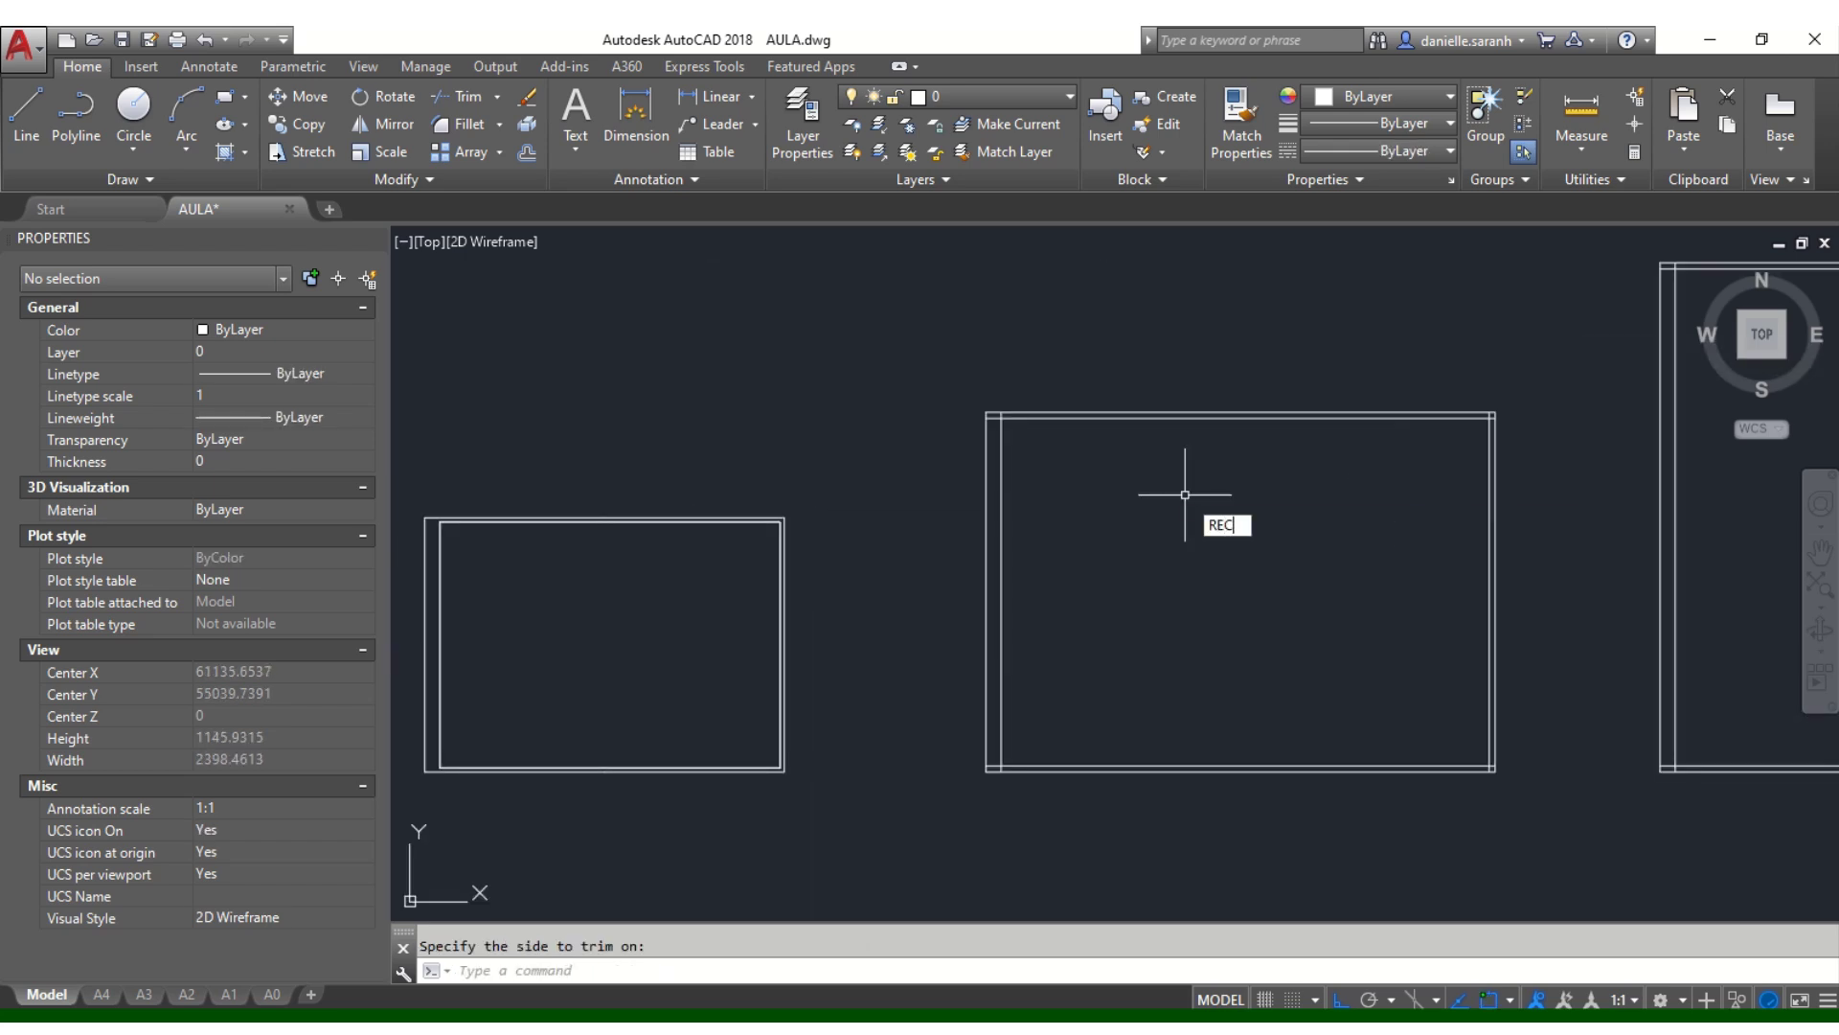
text(C)
key(Return)
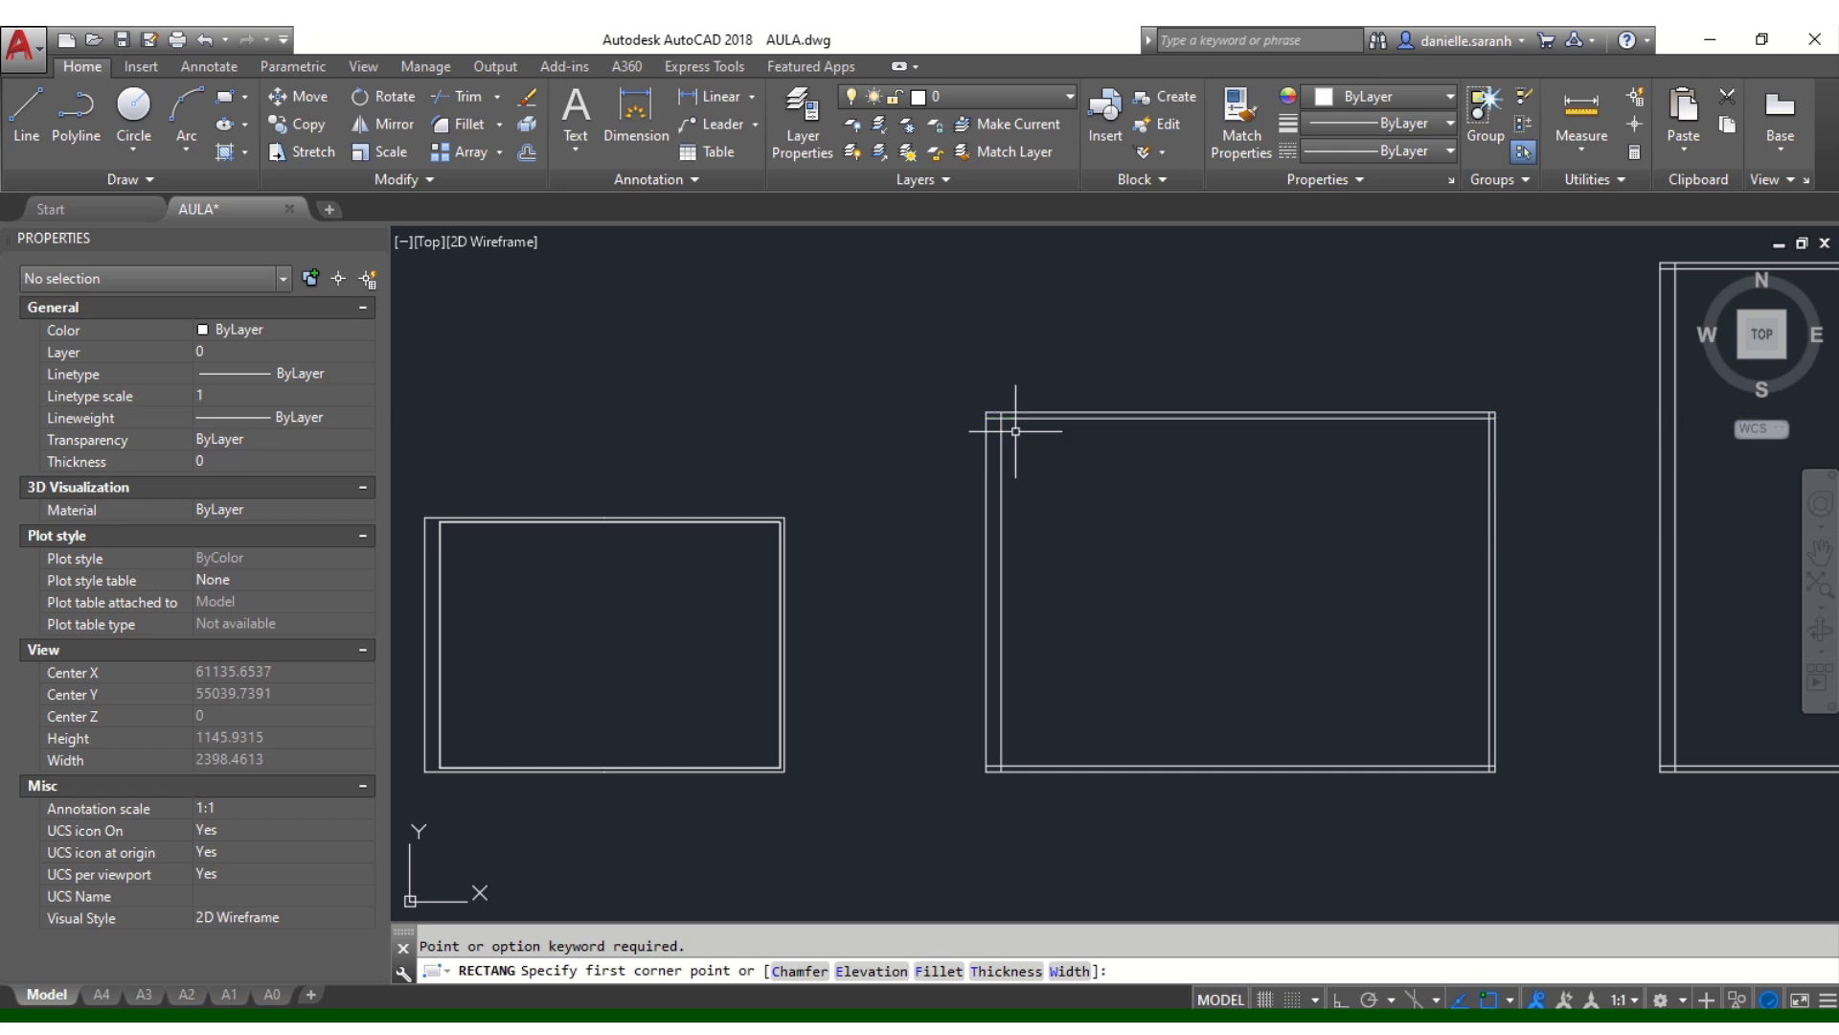
key(Escape)
Step: Draw a rectangle over the fourth sheet's inner frame, between its opposite margin line intersections
text(REC)
key(Return)
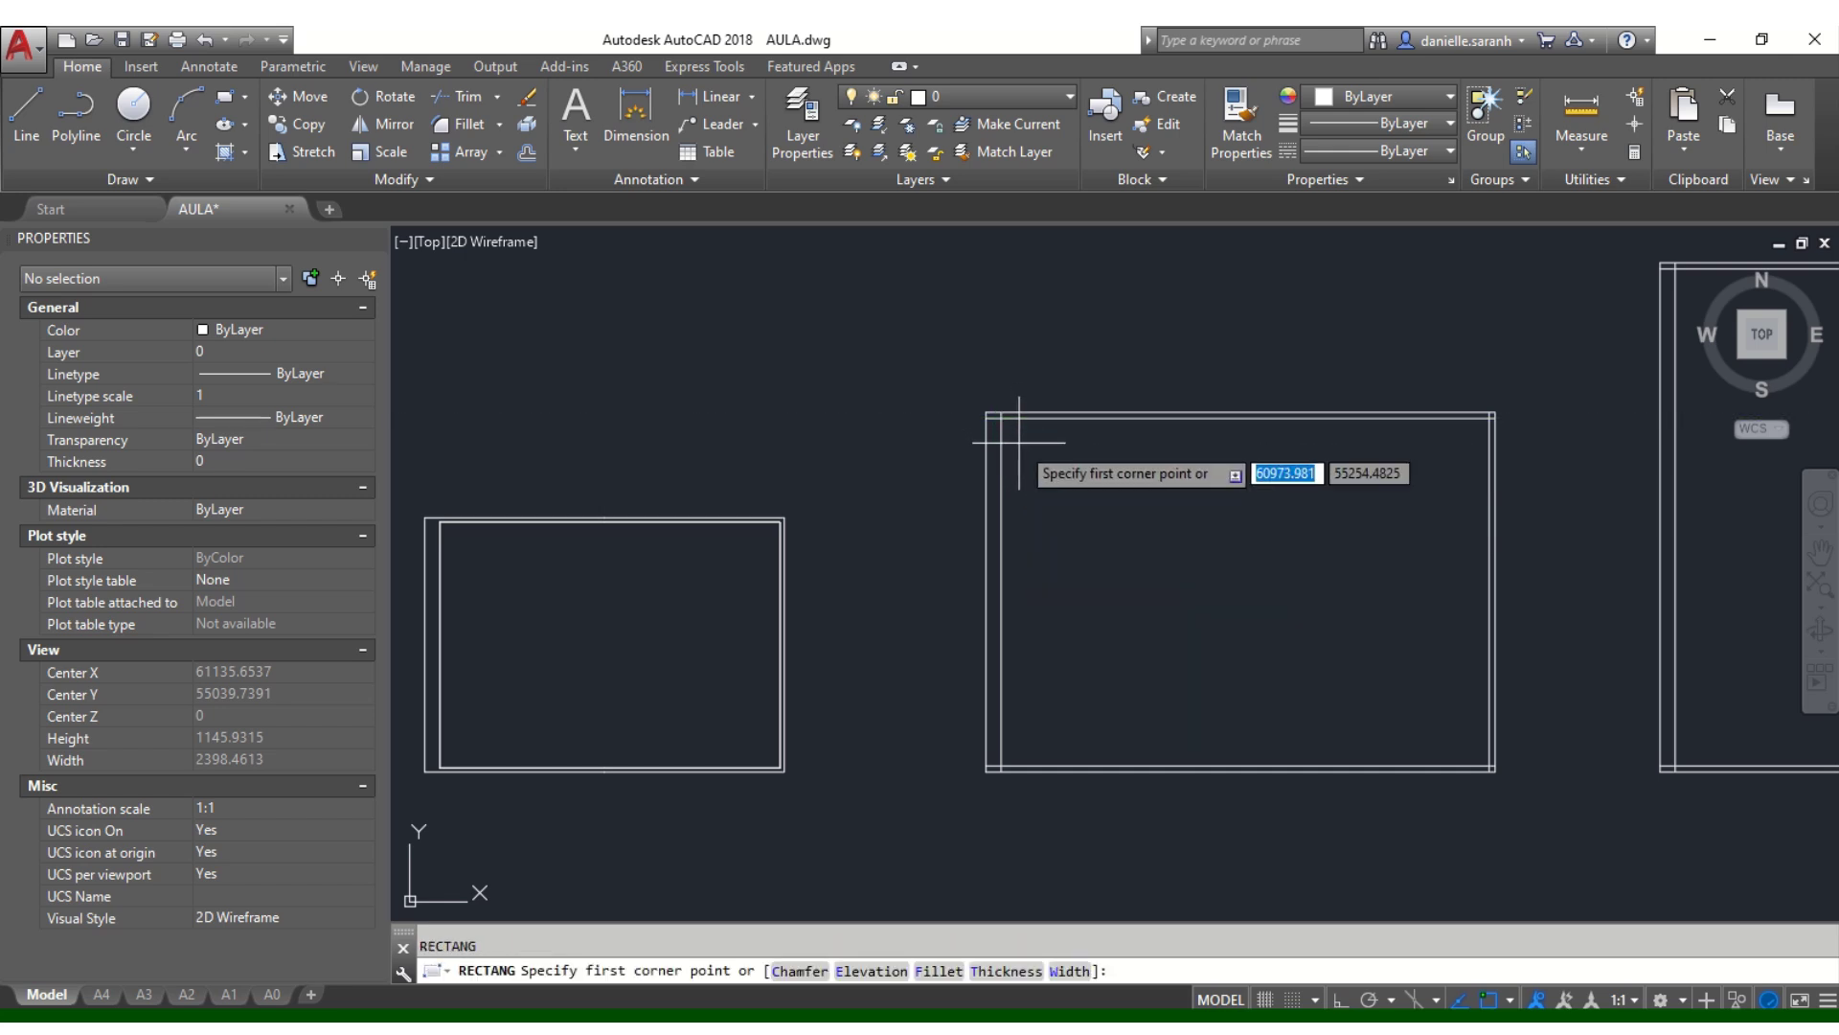
click(986, 414)
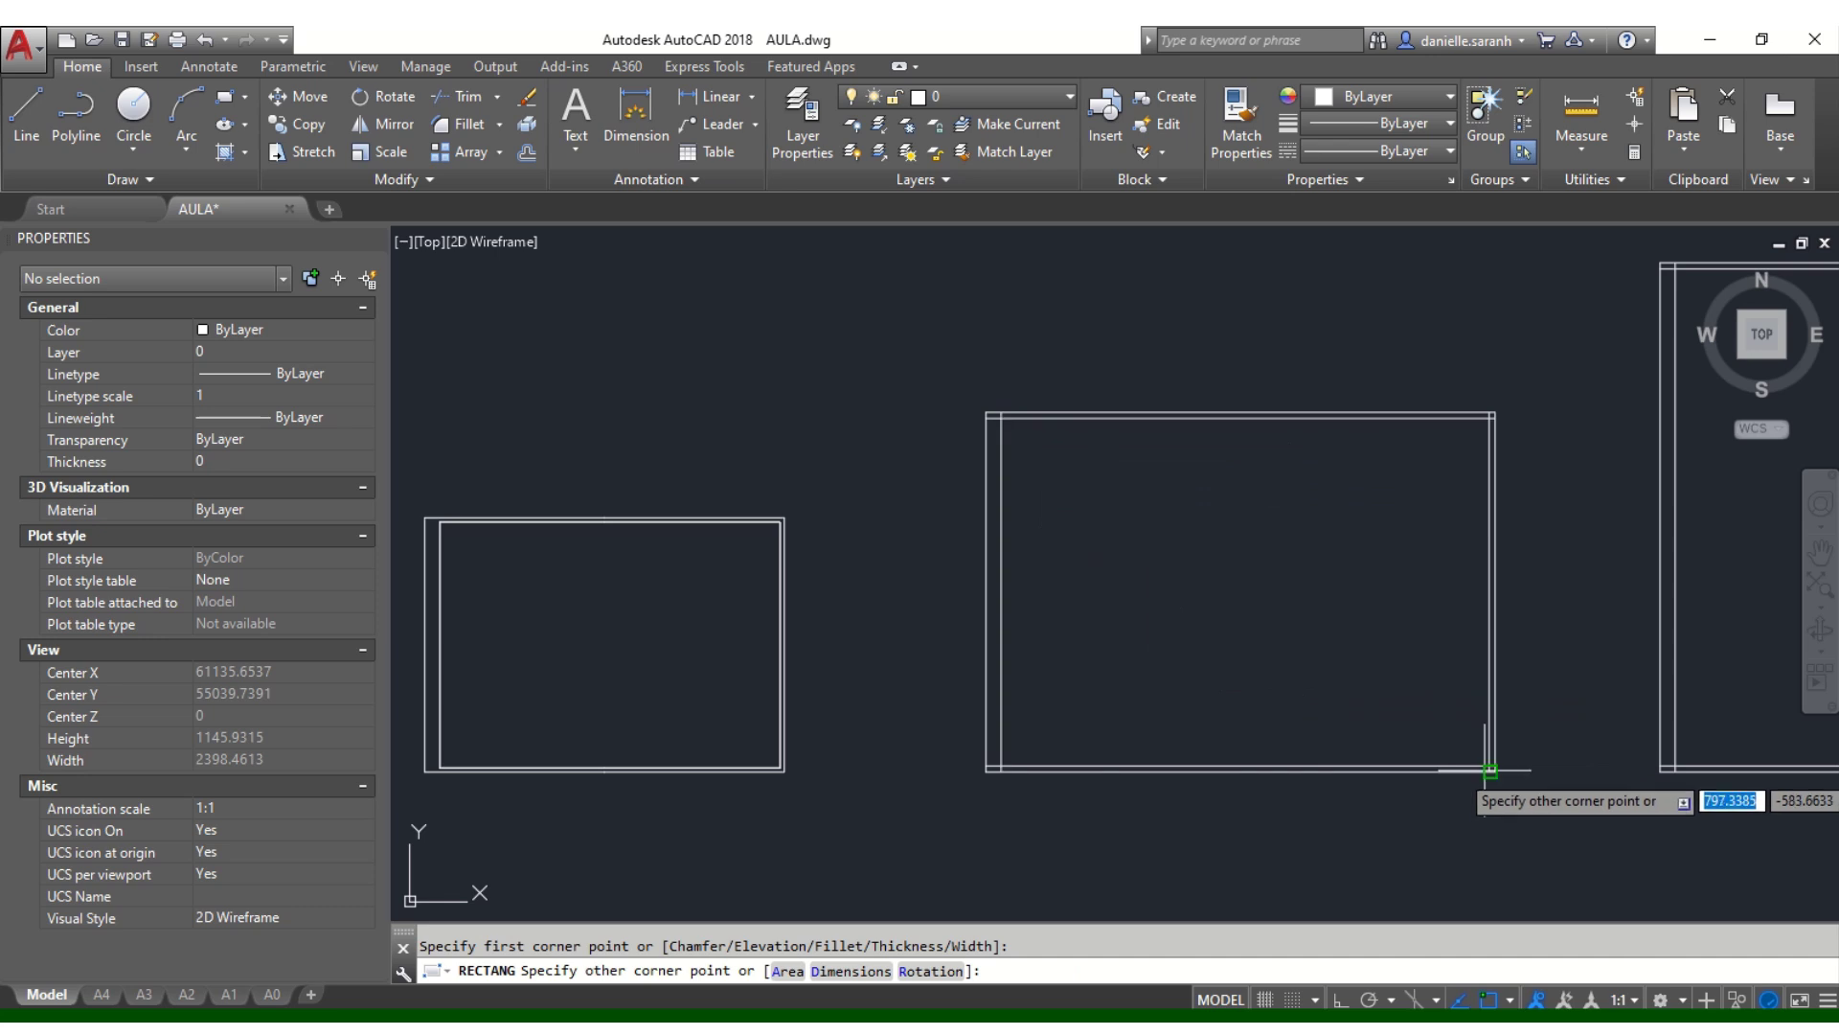
click(1491, 766)
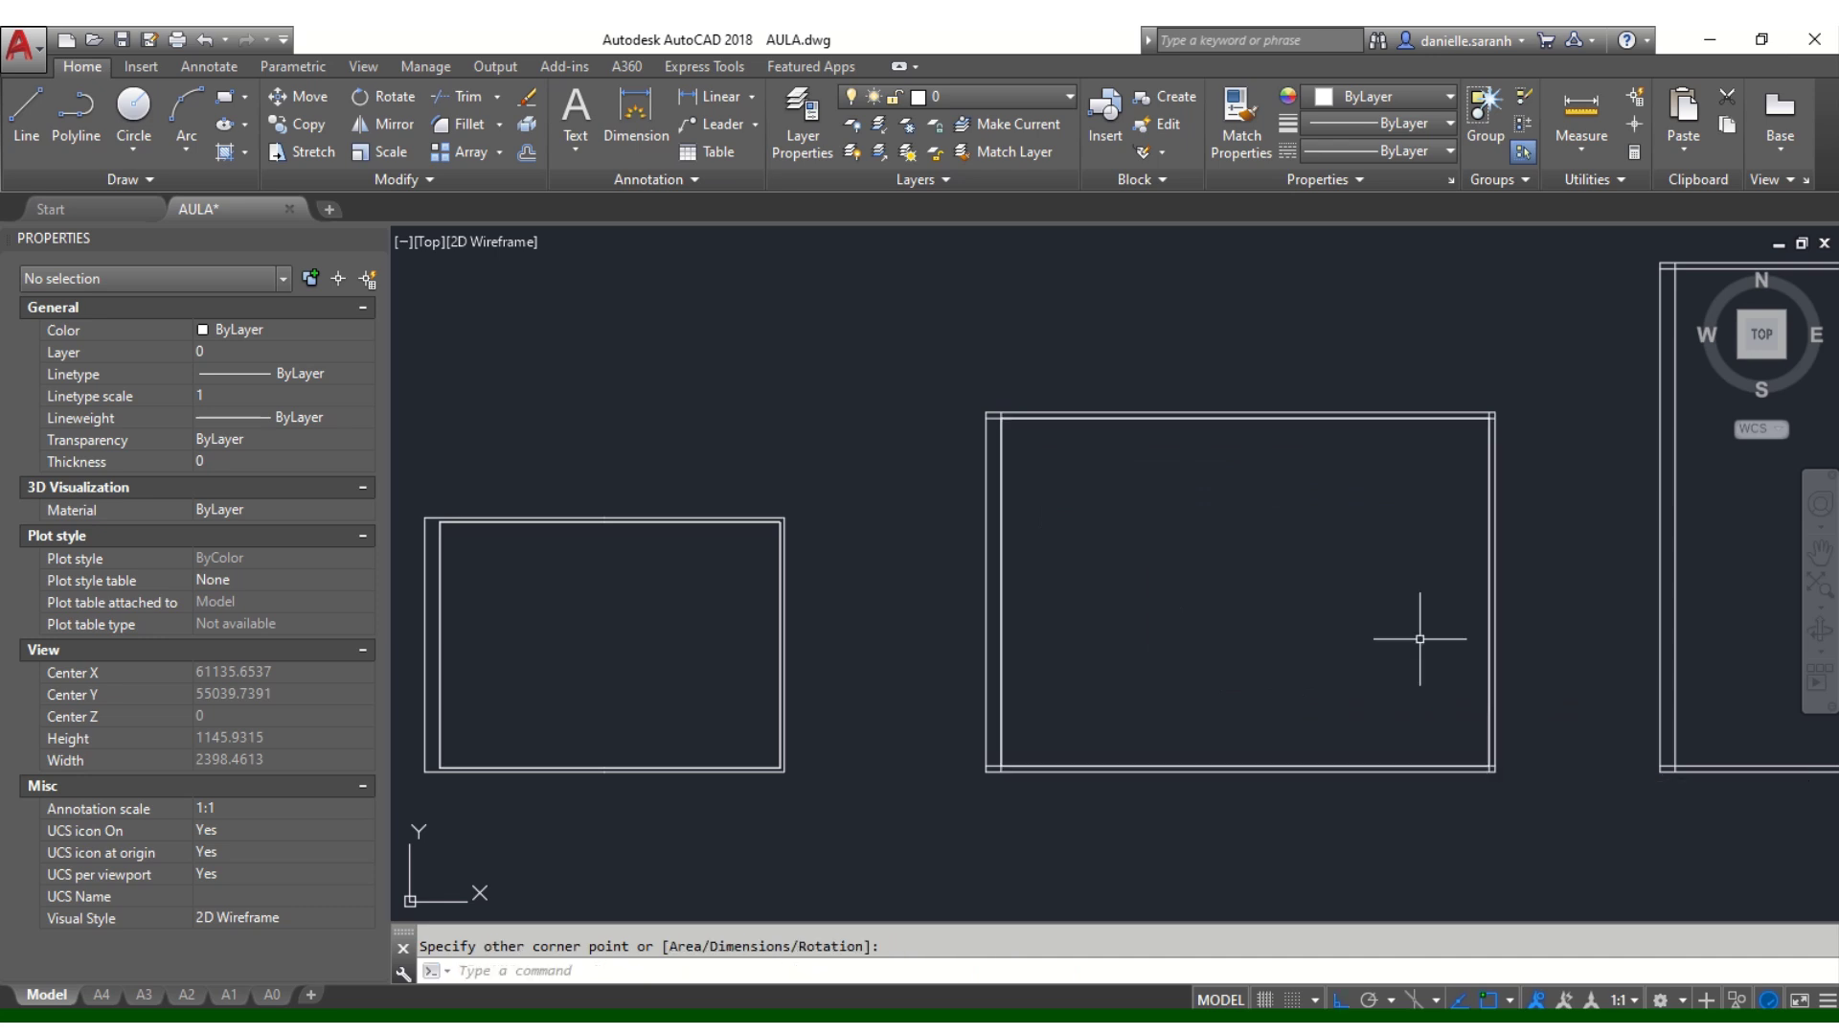
Step: Use EXTRIM with the fourth sheet's inner rectangle as cutting edge to remove the margin line ends outside it
text(EXTRIM)
key(Return)
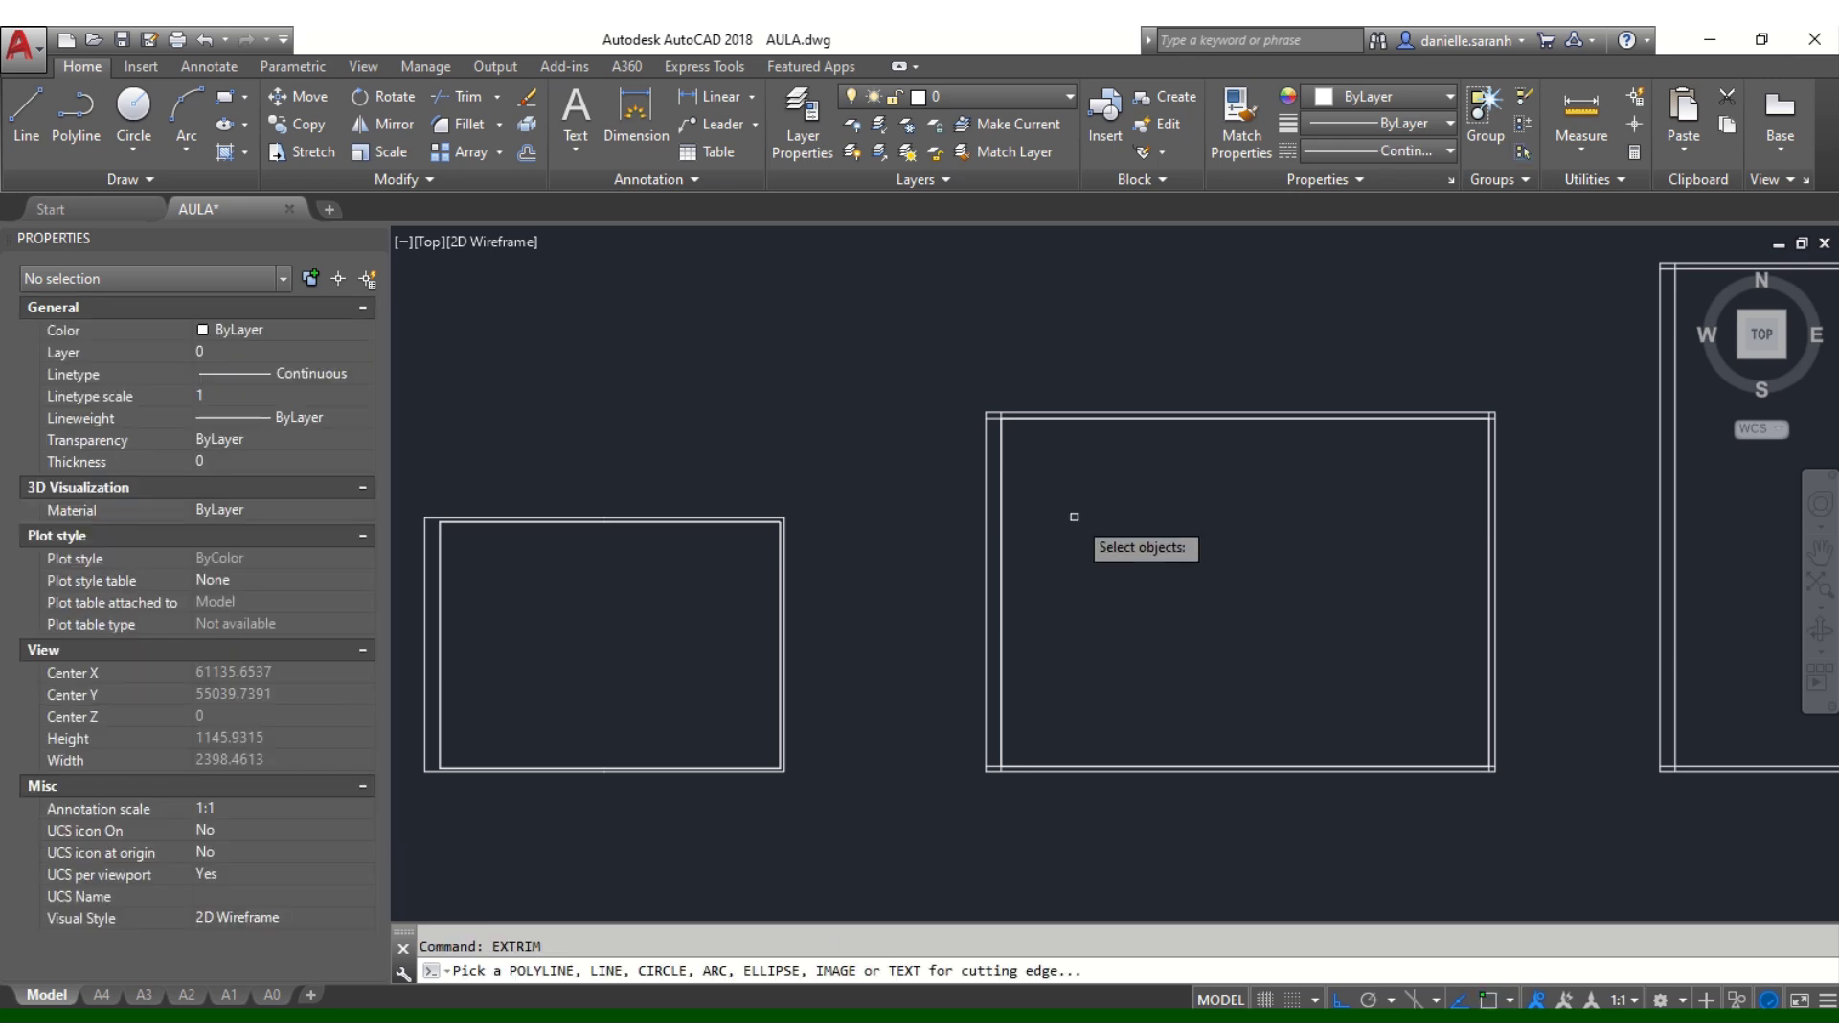
click(1002, 512)
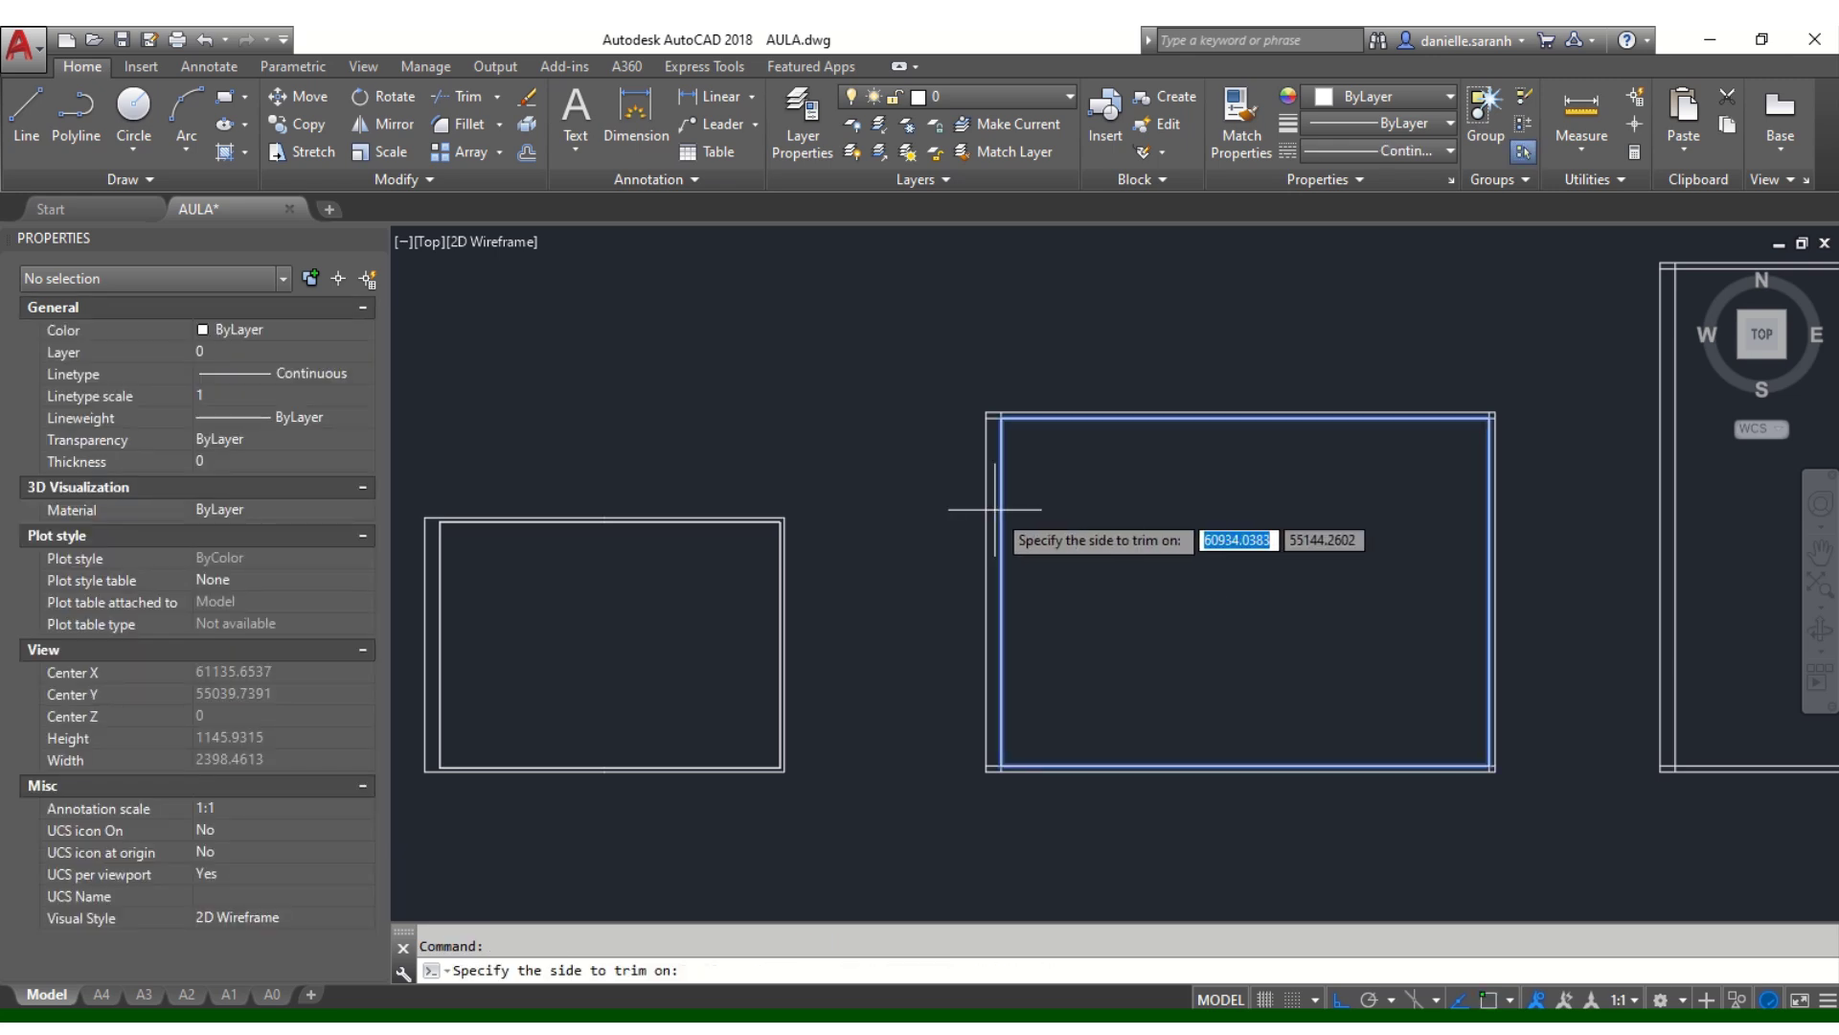
click(996, 510)
Step: Draw a 1154 by 821 rectangle over the largest sheet's inner frame, from the upper-left to the lower-right margin line intersection
scroll(669, 595, down, 4)
scroll(1245, 512, up, 5)
text(rec)
key(Return)
click(779, 402)
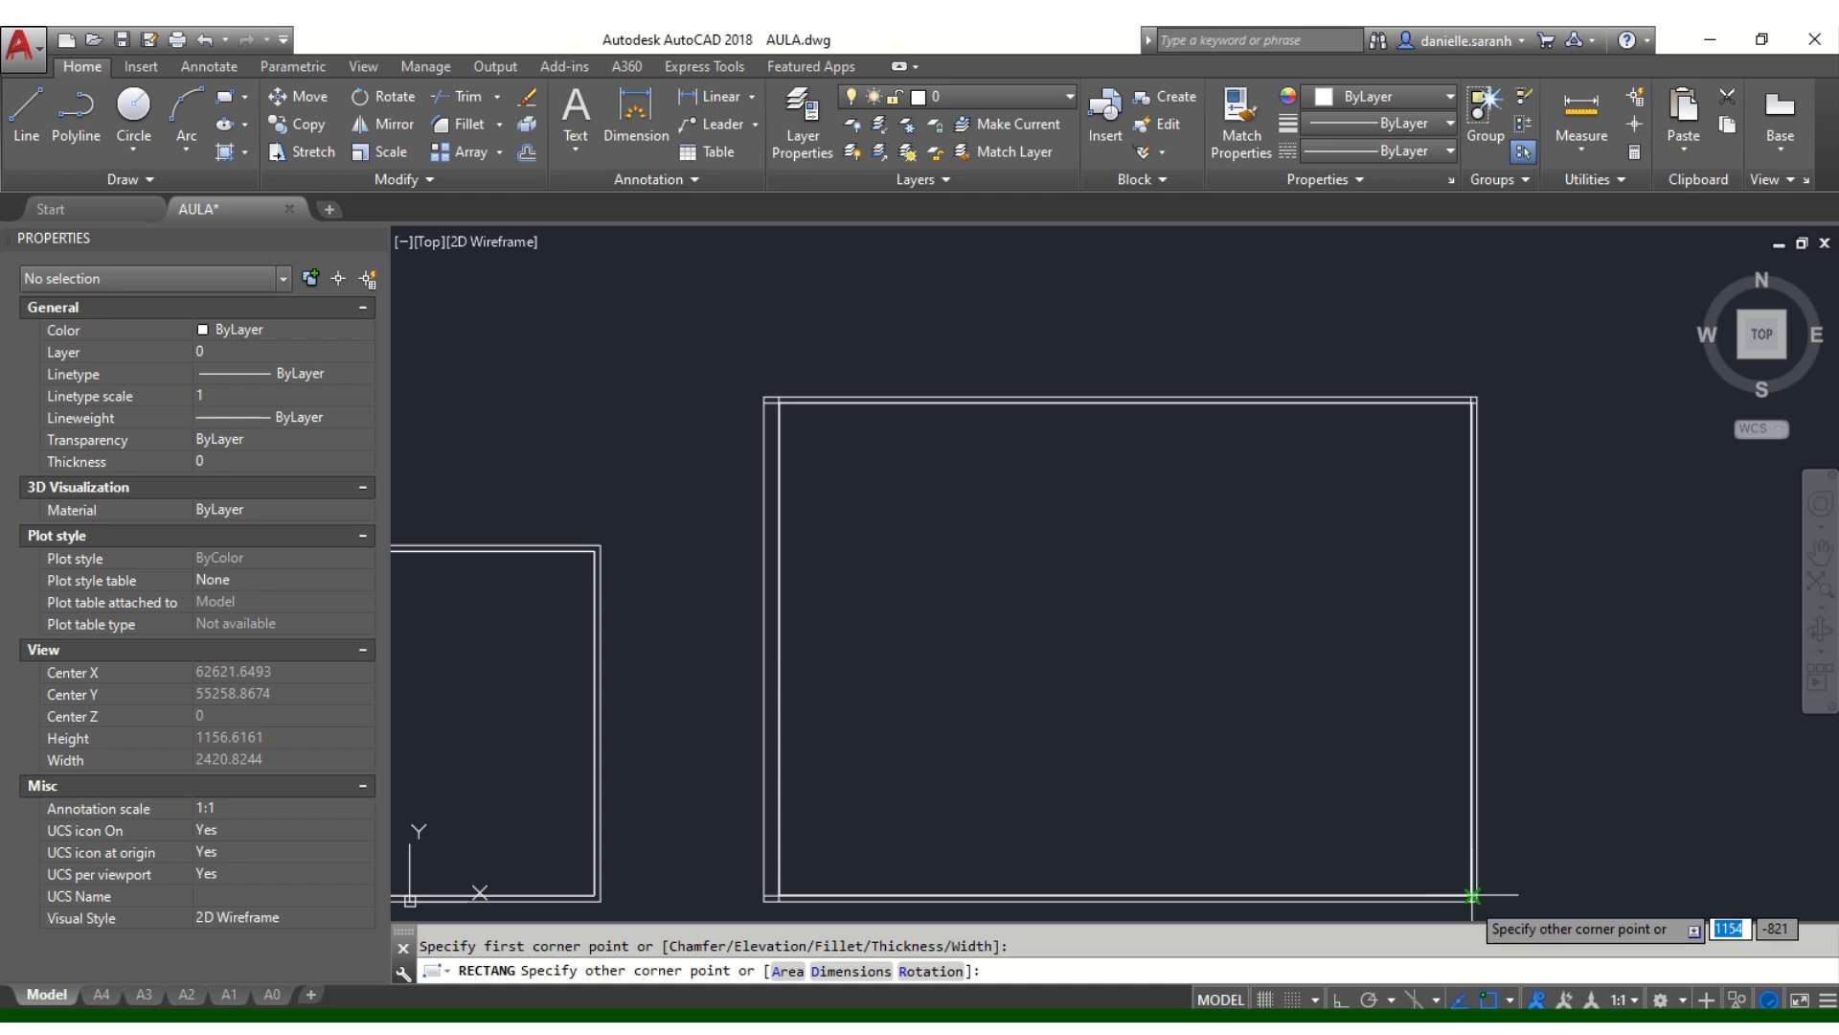
click(1473, 896)
Step: Trim the largest sheet's overhanging margin lines with EXTRIM, cutting on the outer side of its inner rectangle
scroll(1480, 872, up, 2)
text(extrim)
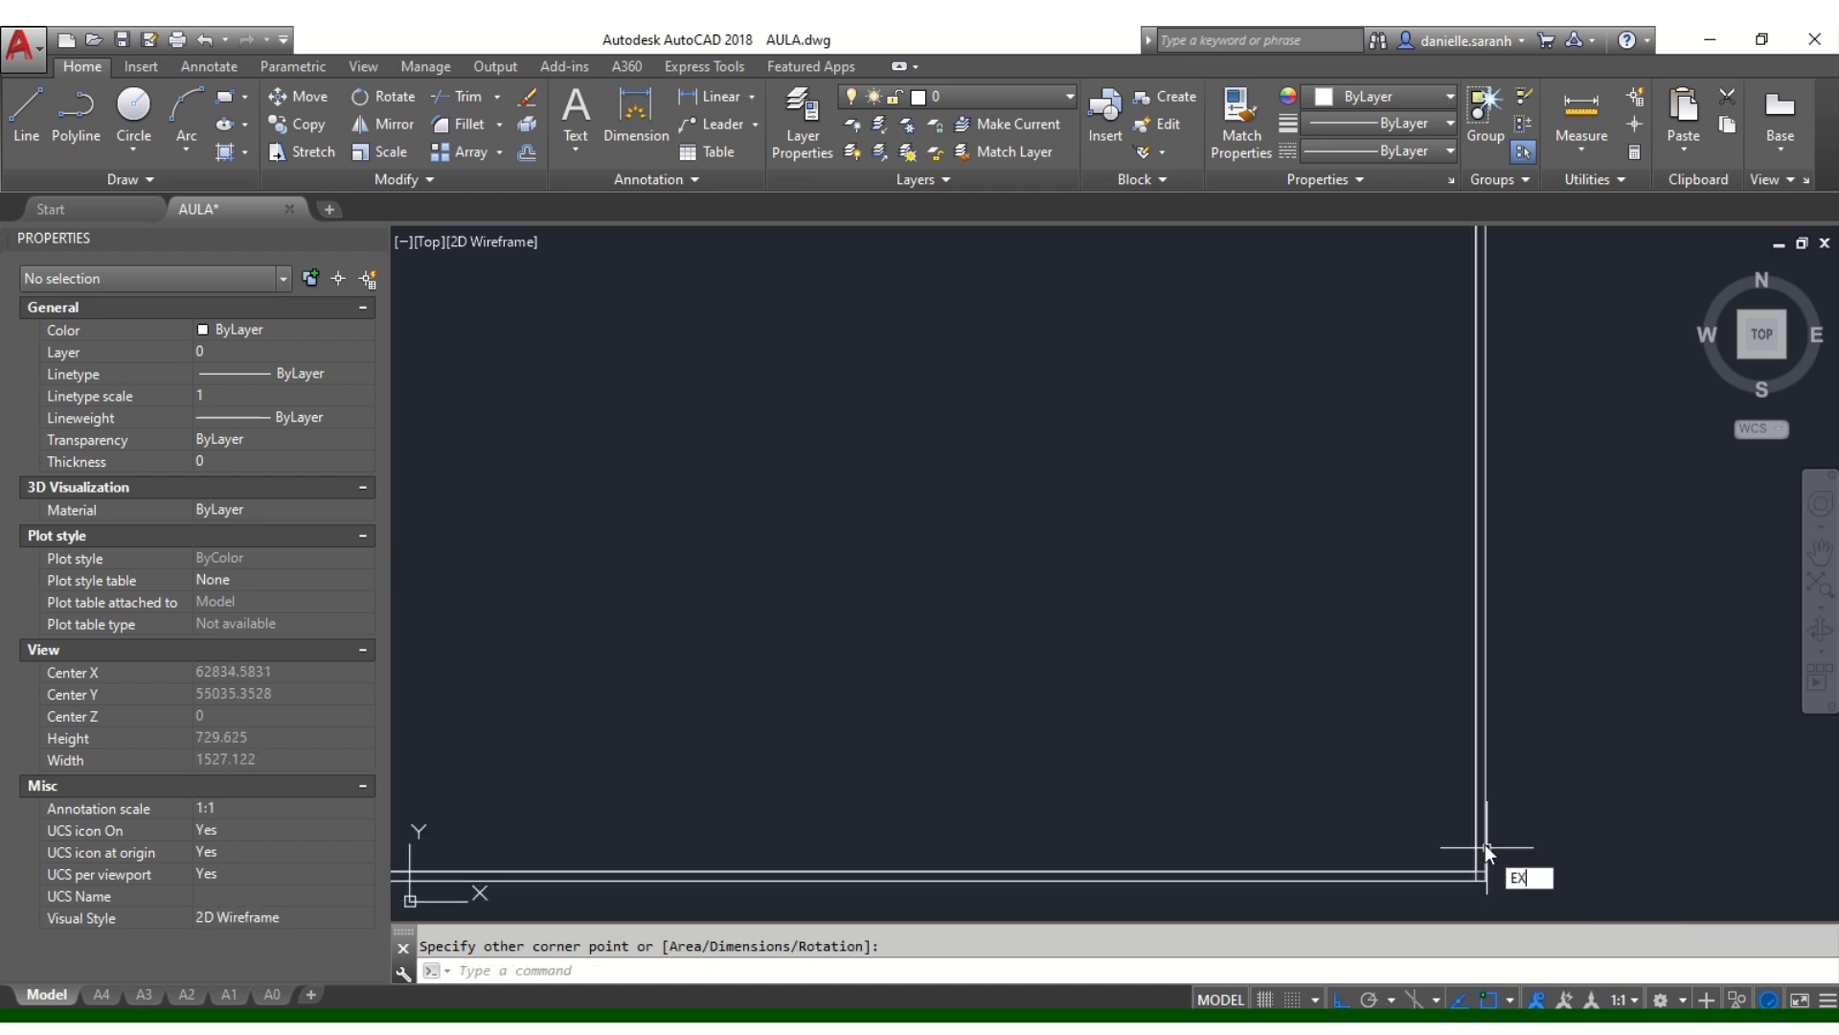
key(Return)
scroll(1619, 848, down, 3)
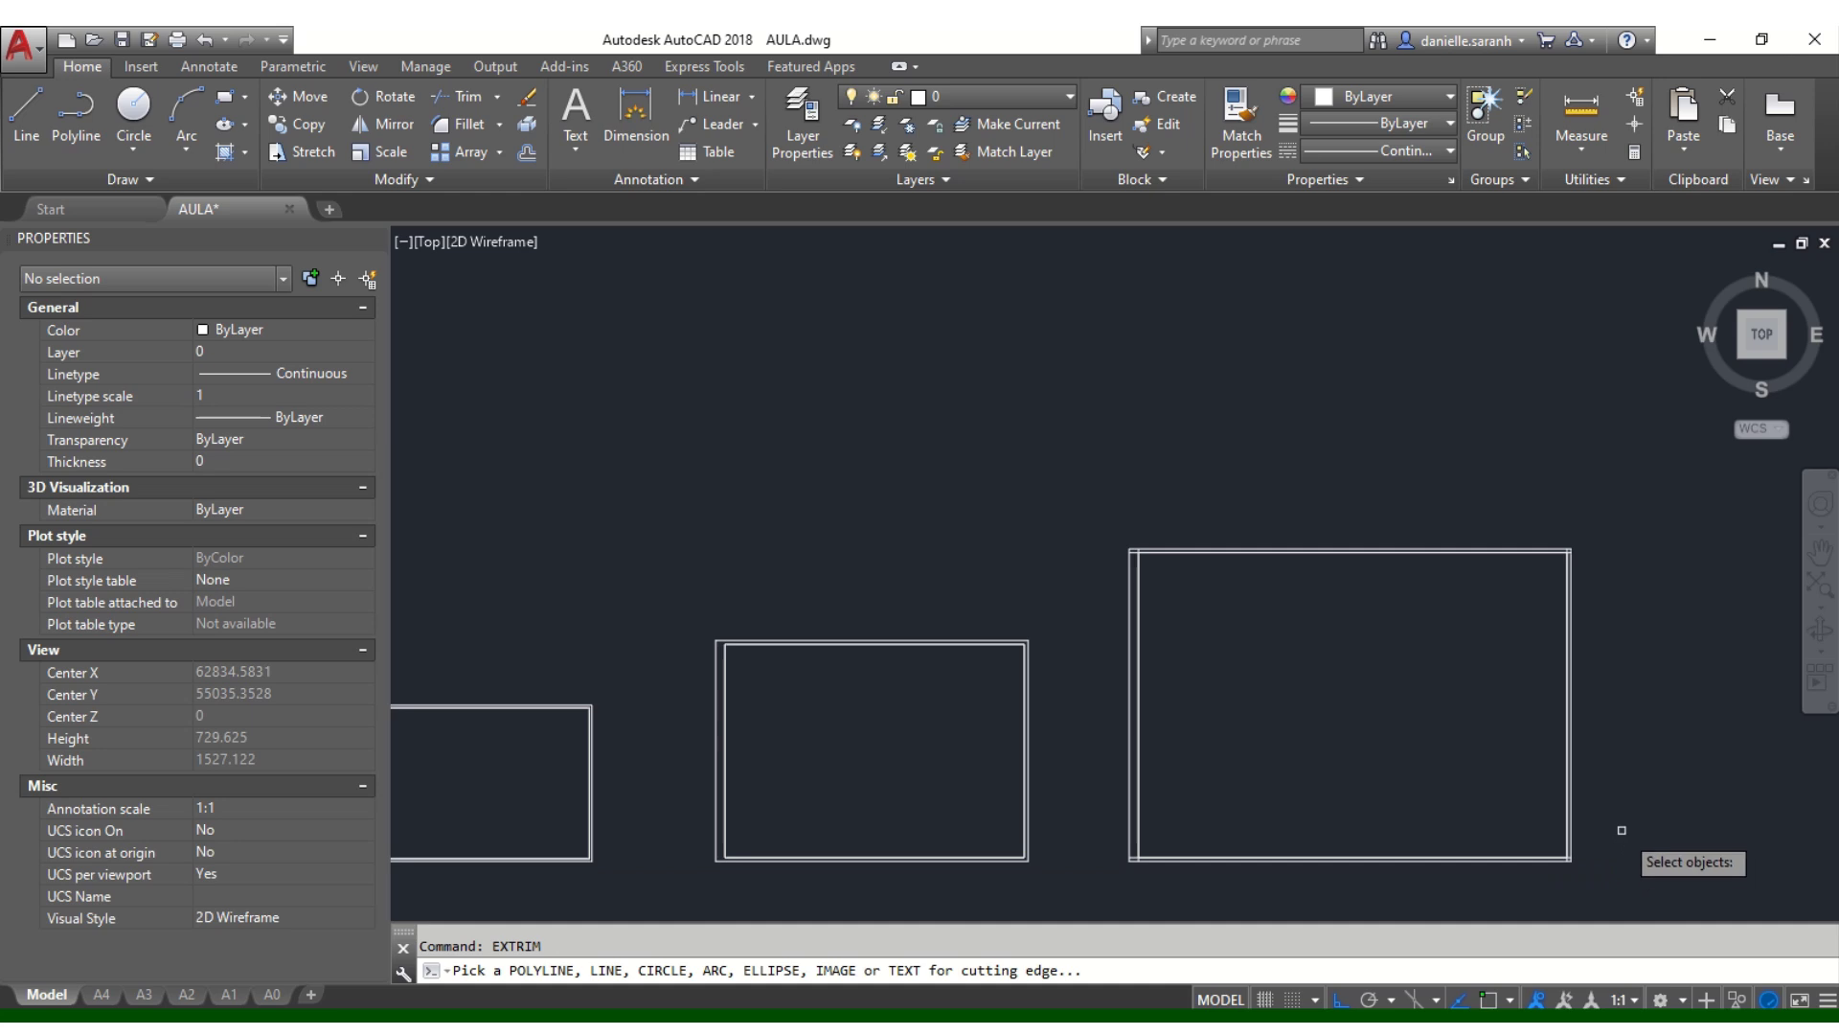
scroll(1148, 774, up, 2)
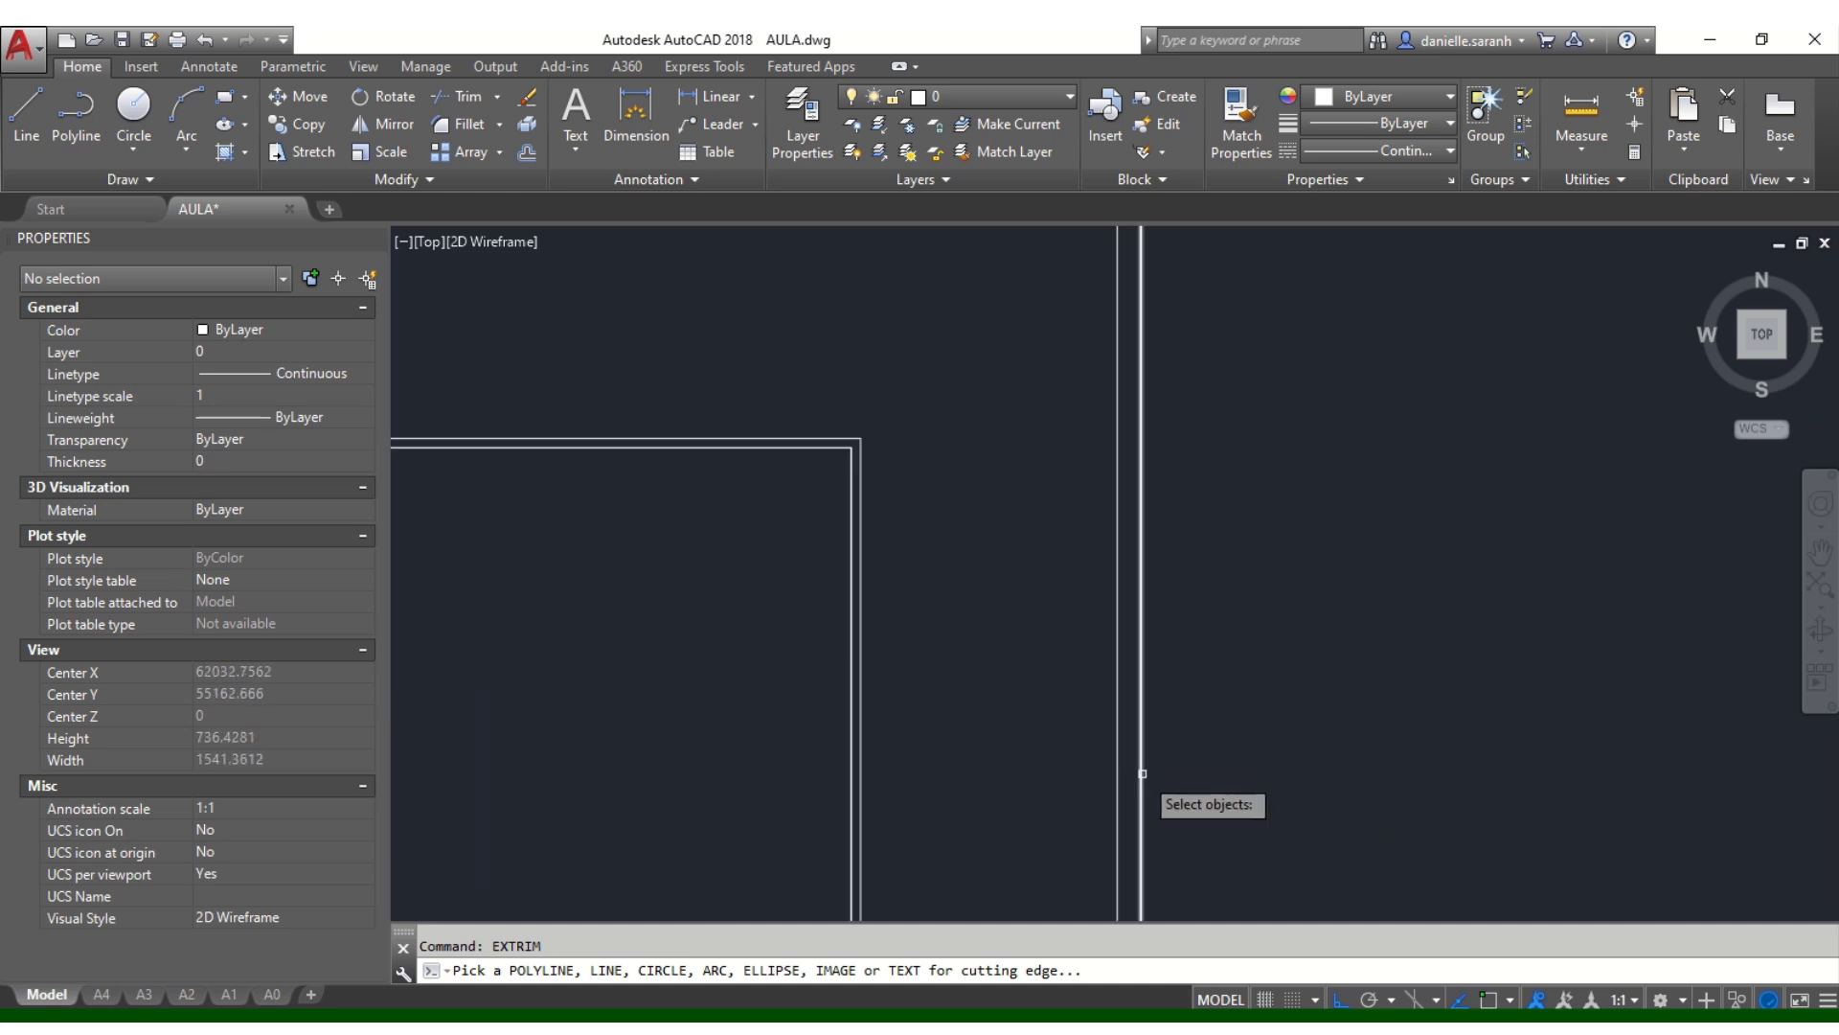
click(1141, 774)
click(1129, 768)
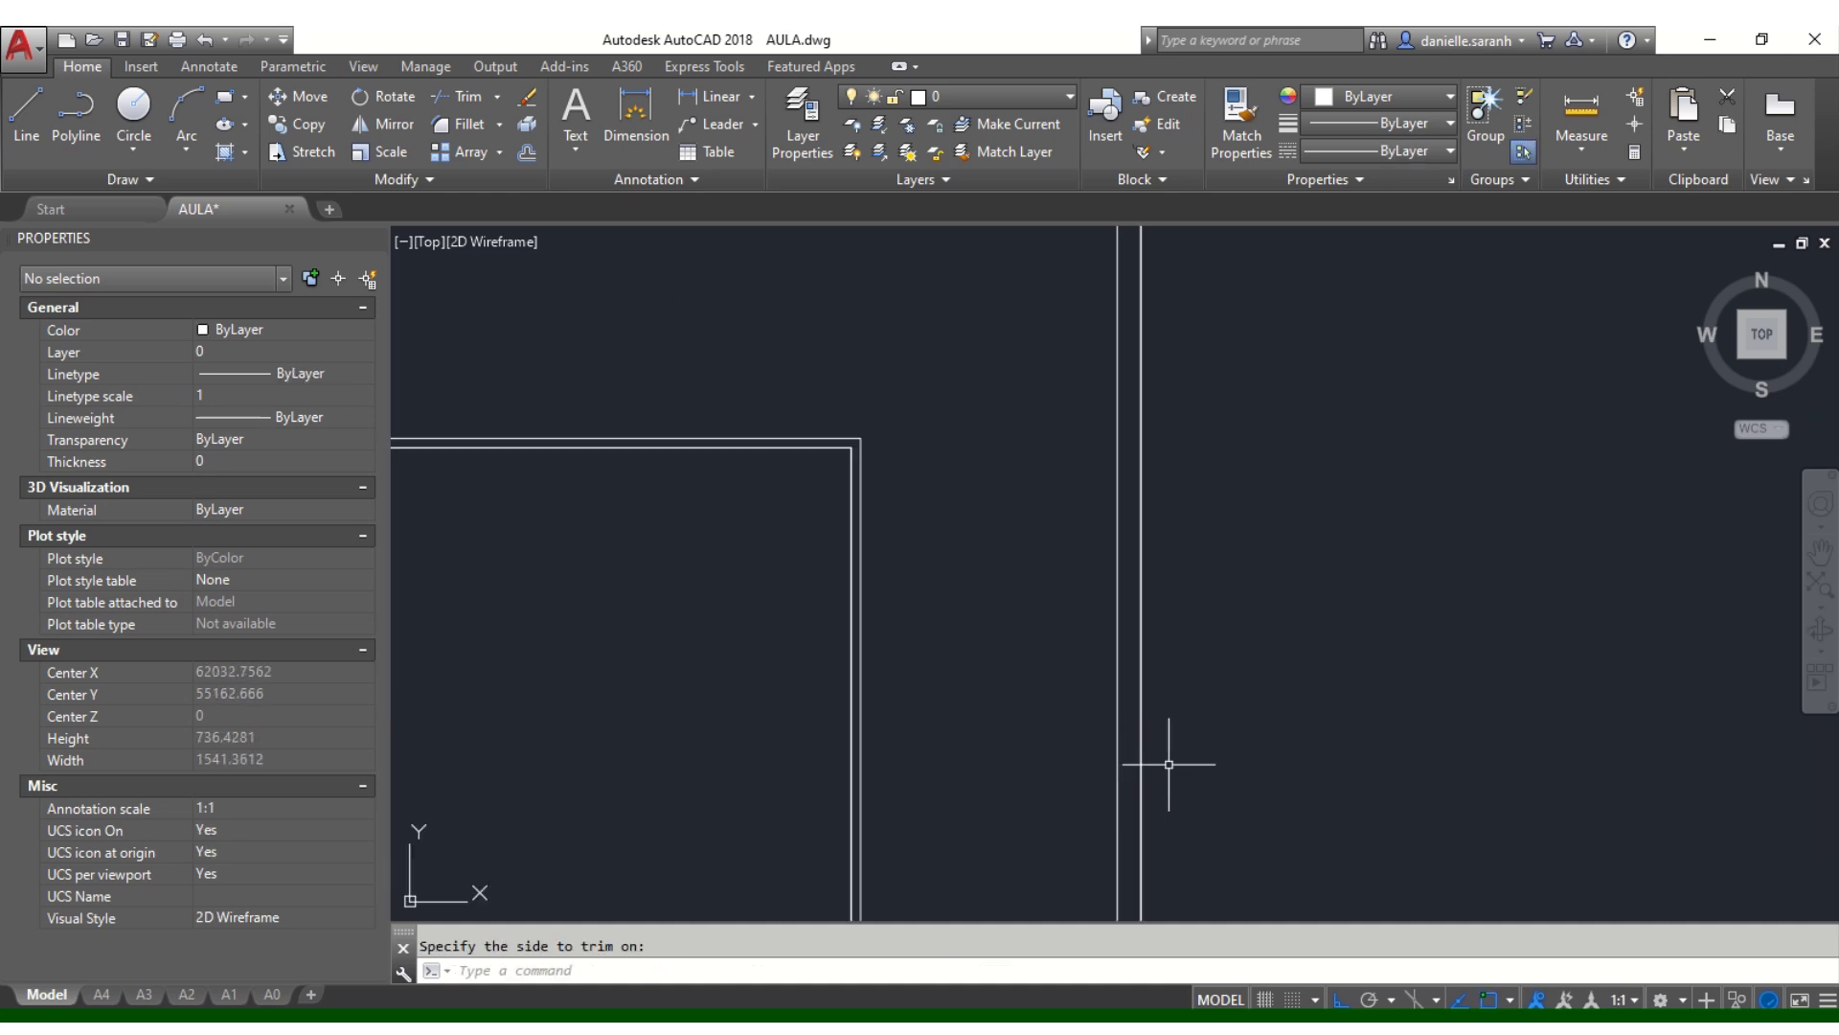
Step: Cut the smallest sheet, with its outline and margin frame, from model space to the clipboard
scroll(1305, 689, down, 5)
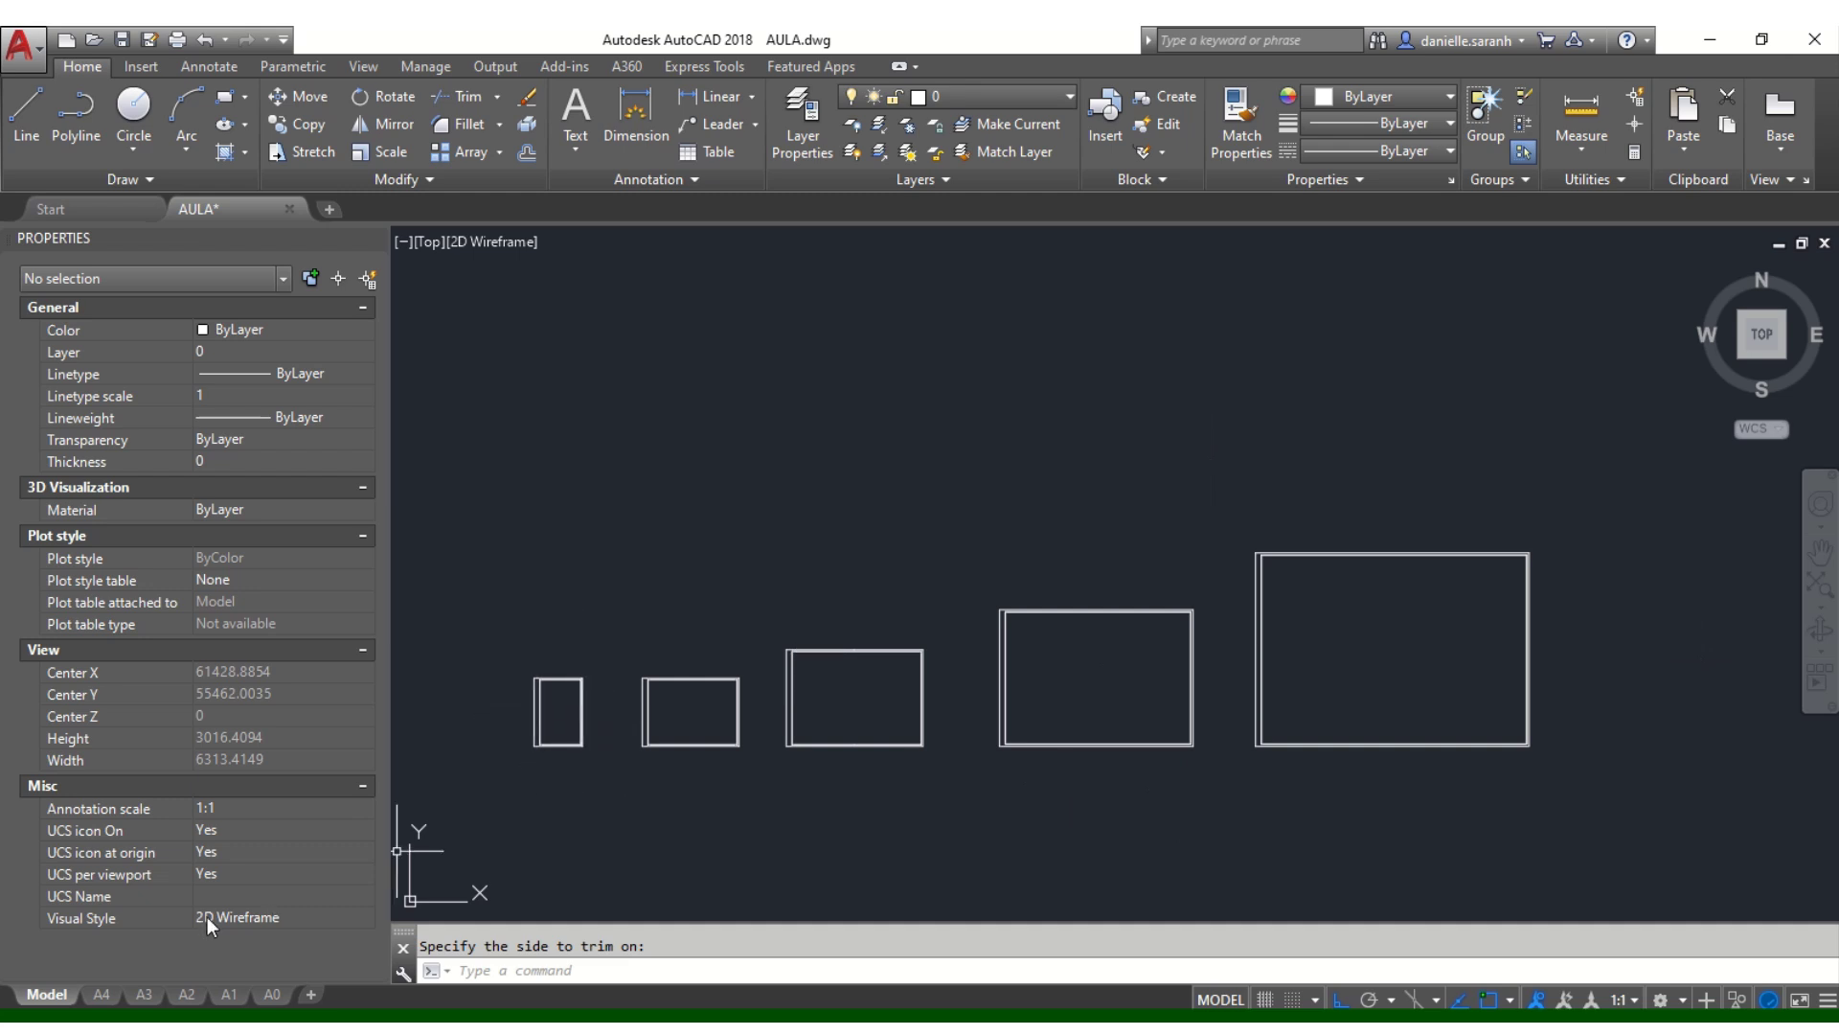
click(101, 995)
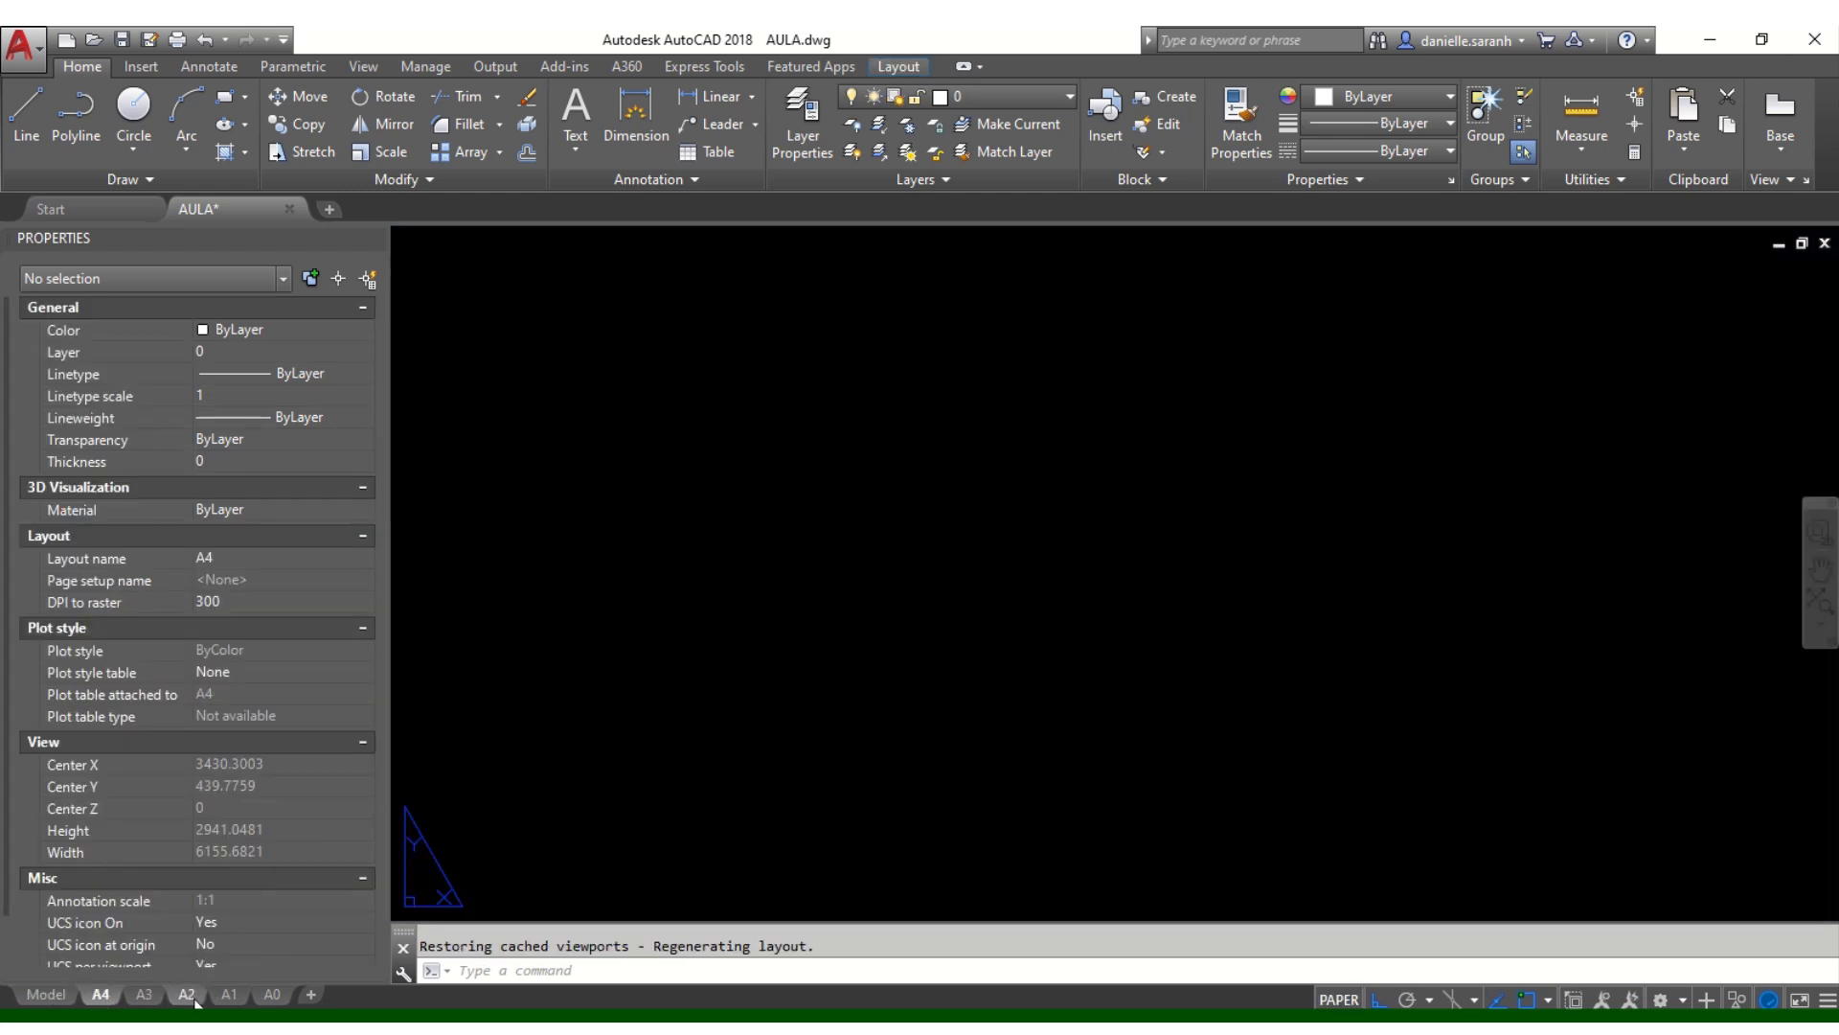
click(46, 994)
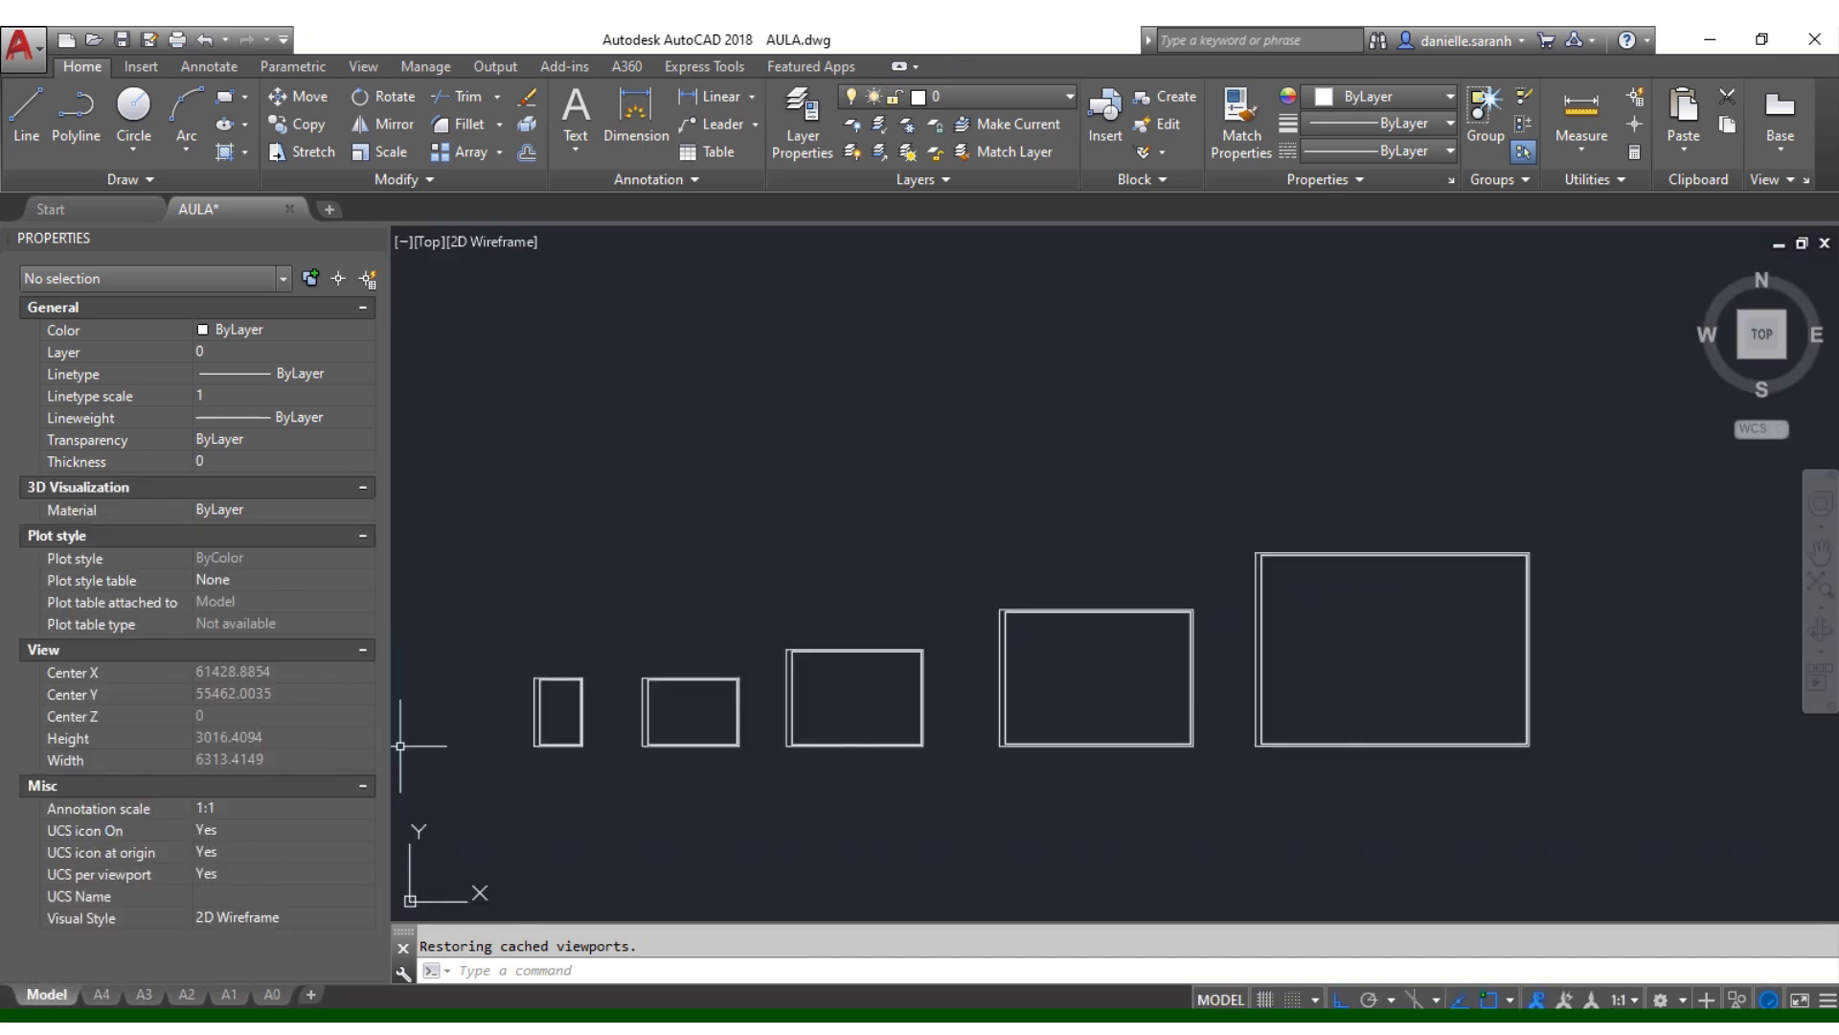
click(591, 776)
click(493, 638)
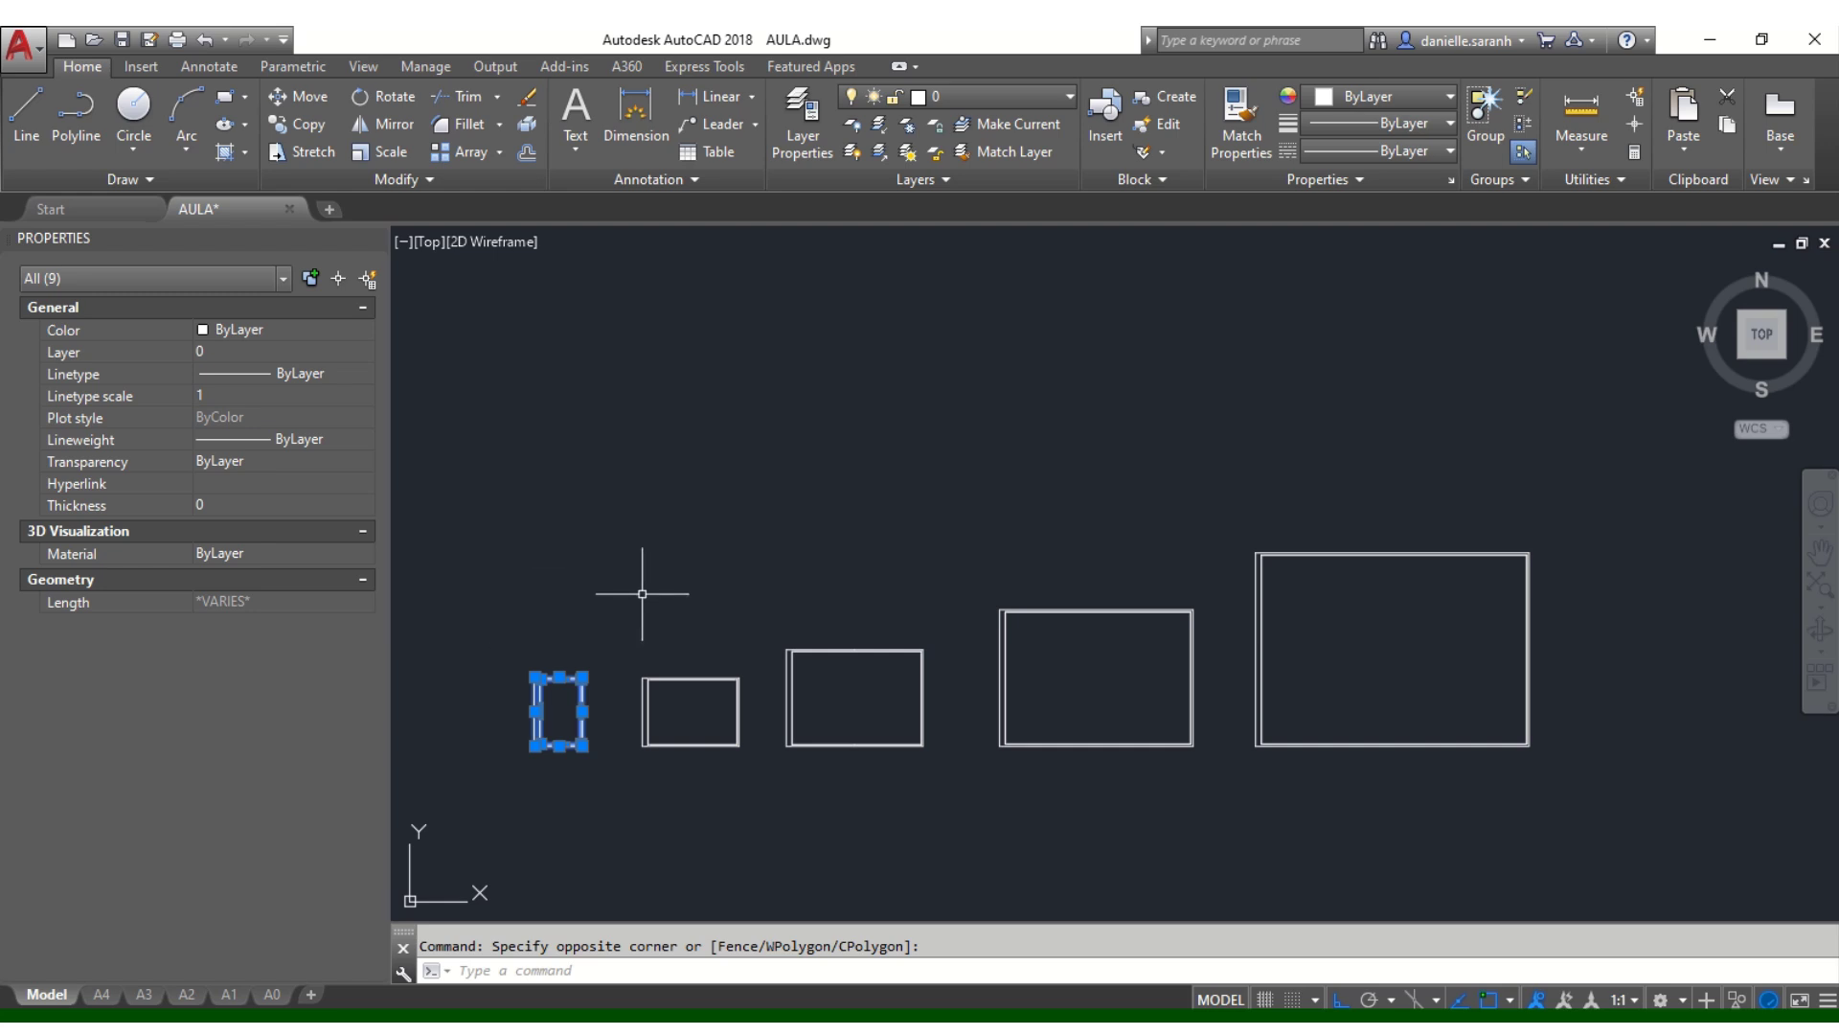
key(ctrl+x)
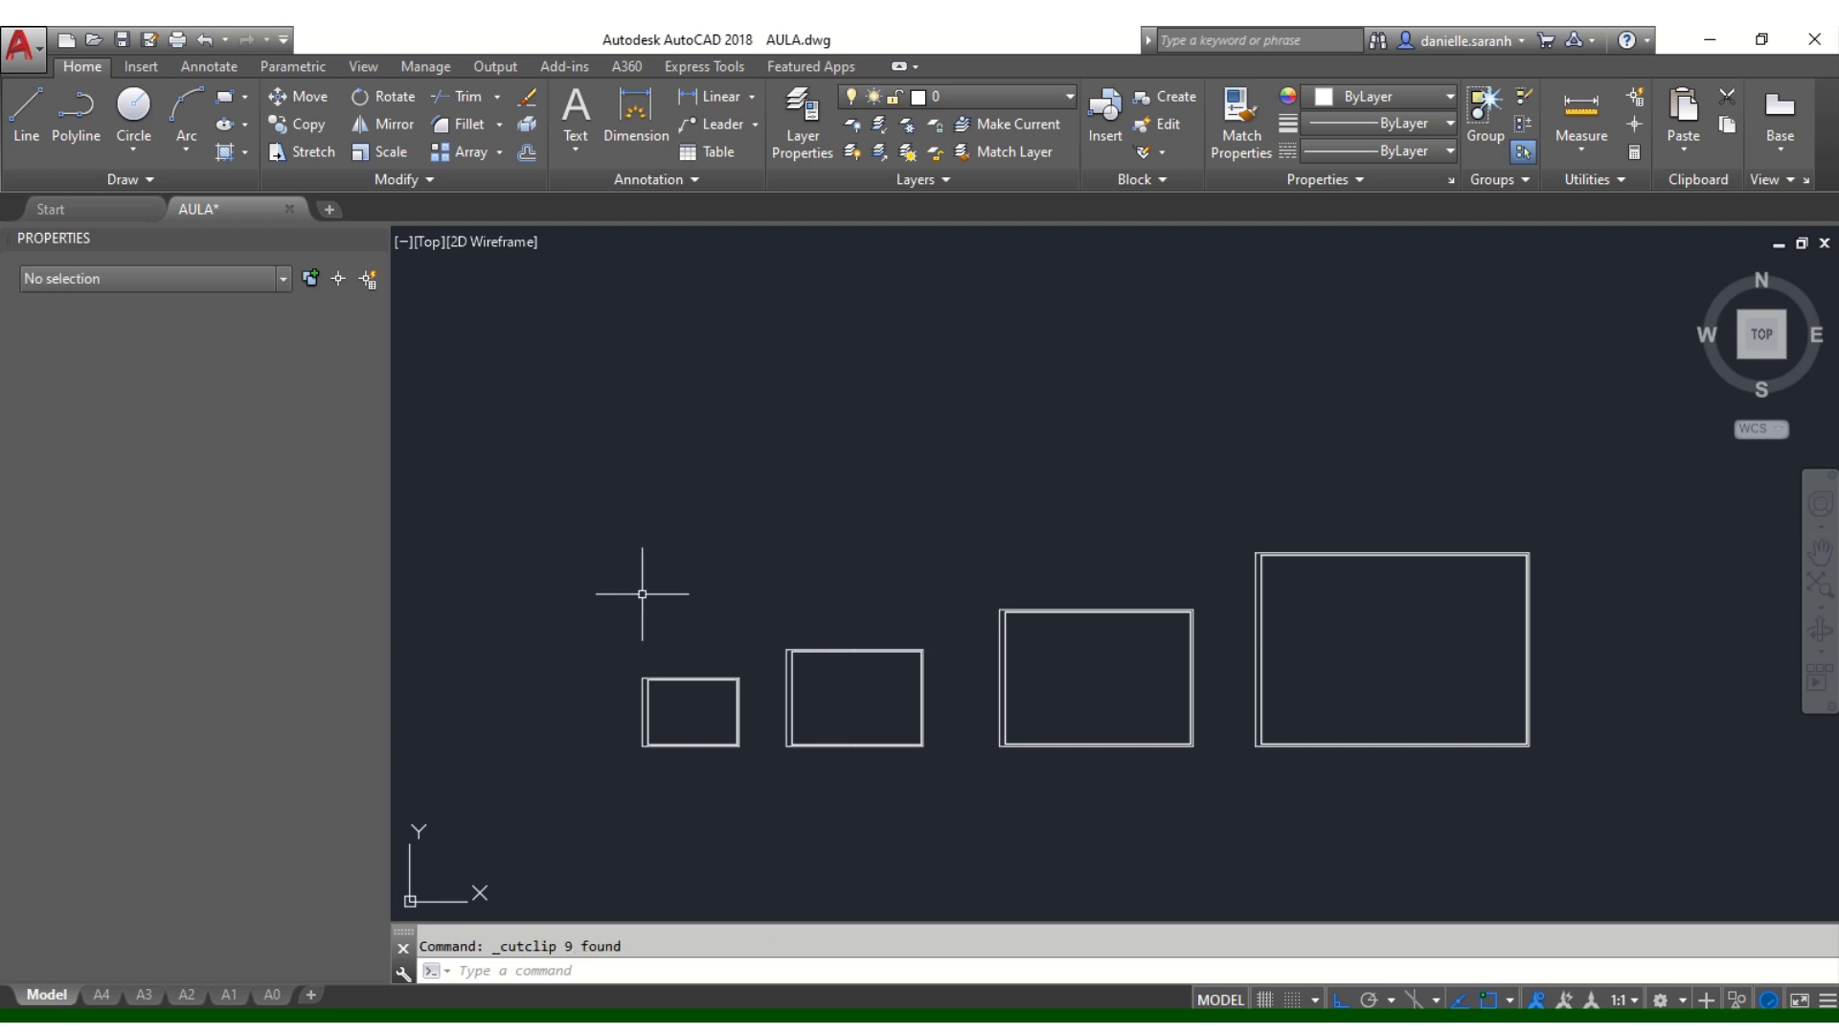
Step: Paste the cut sheet into the A4 layout and zoom to the extents
click(103, 996)
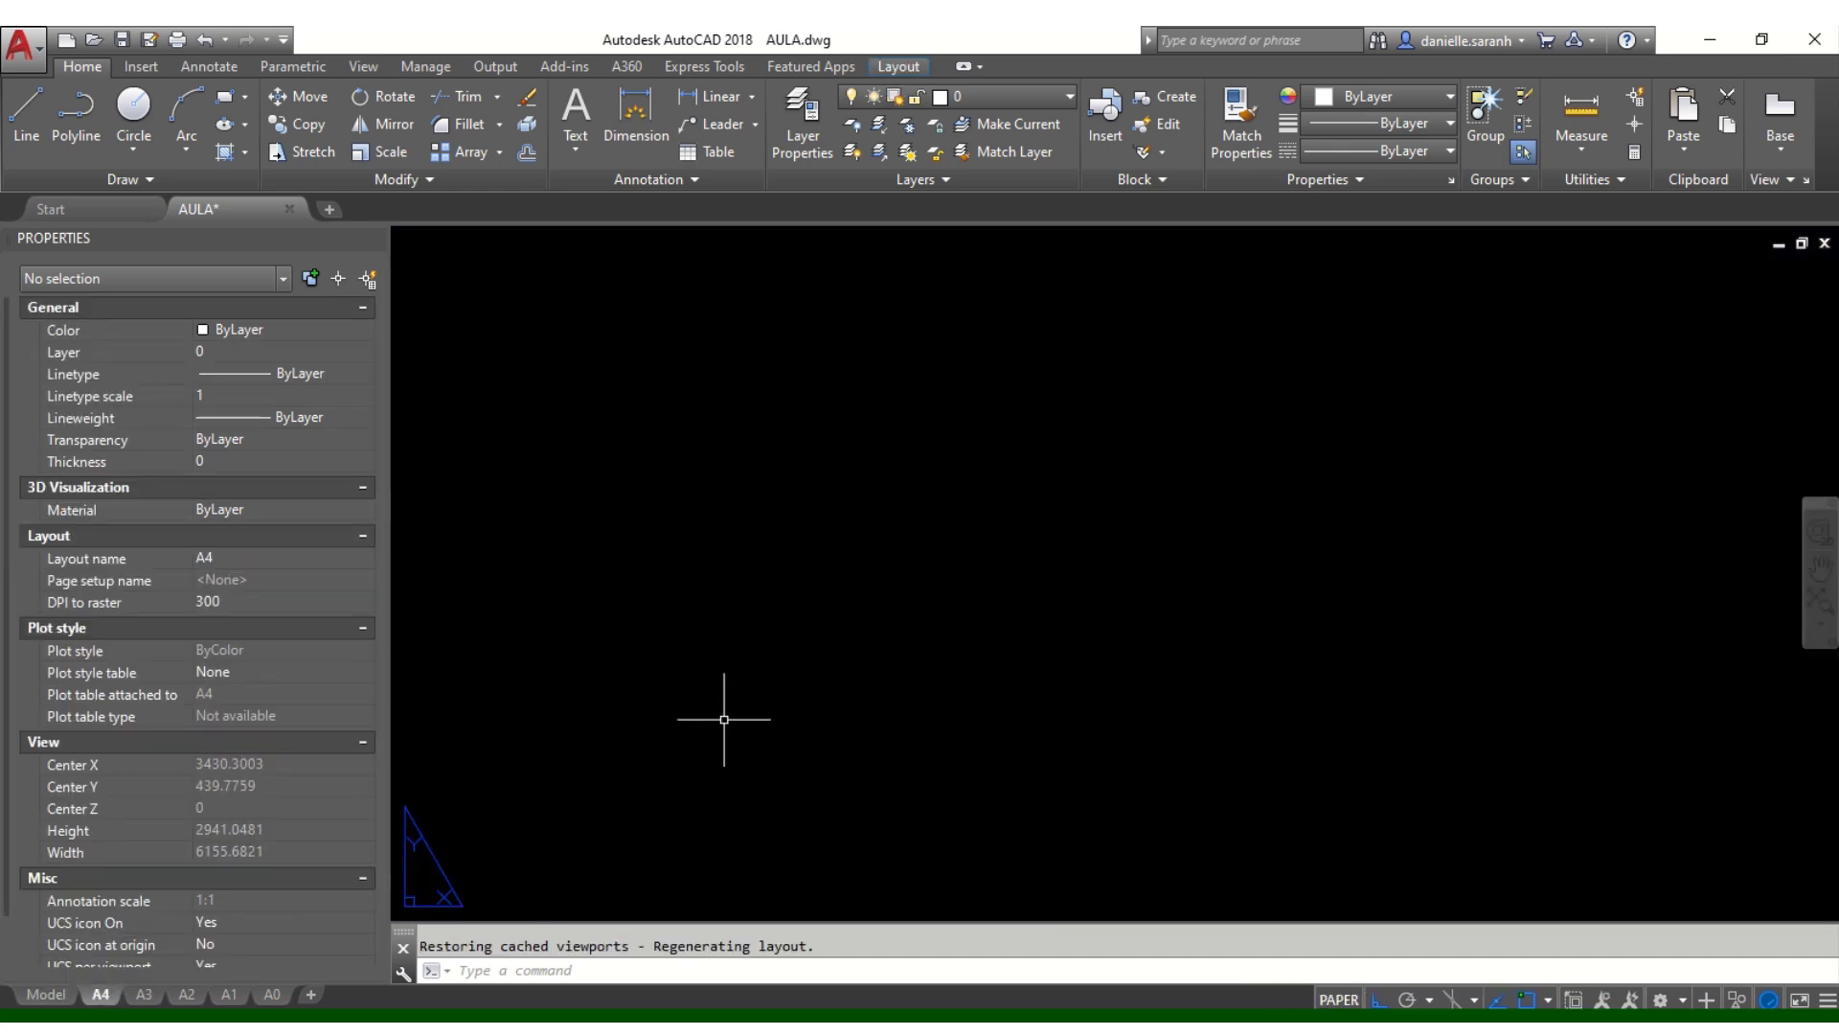
key(ctrl+v)
click(866, 661)
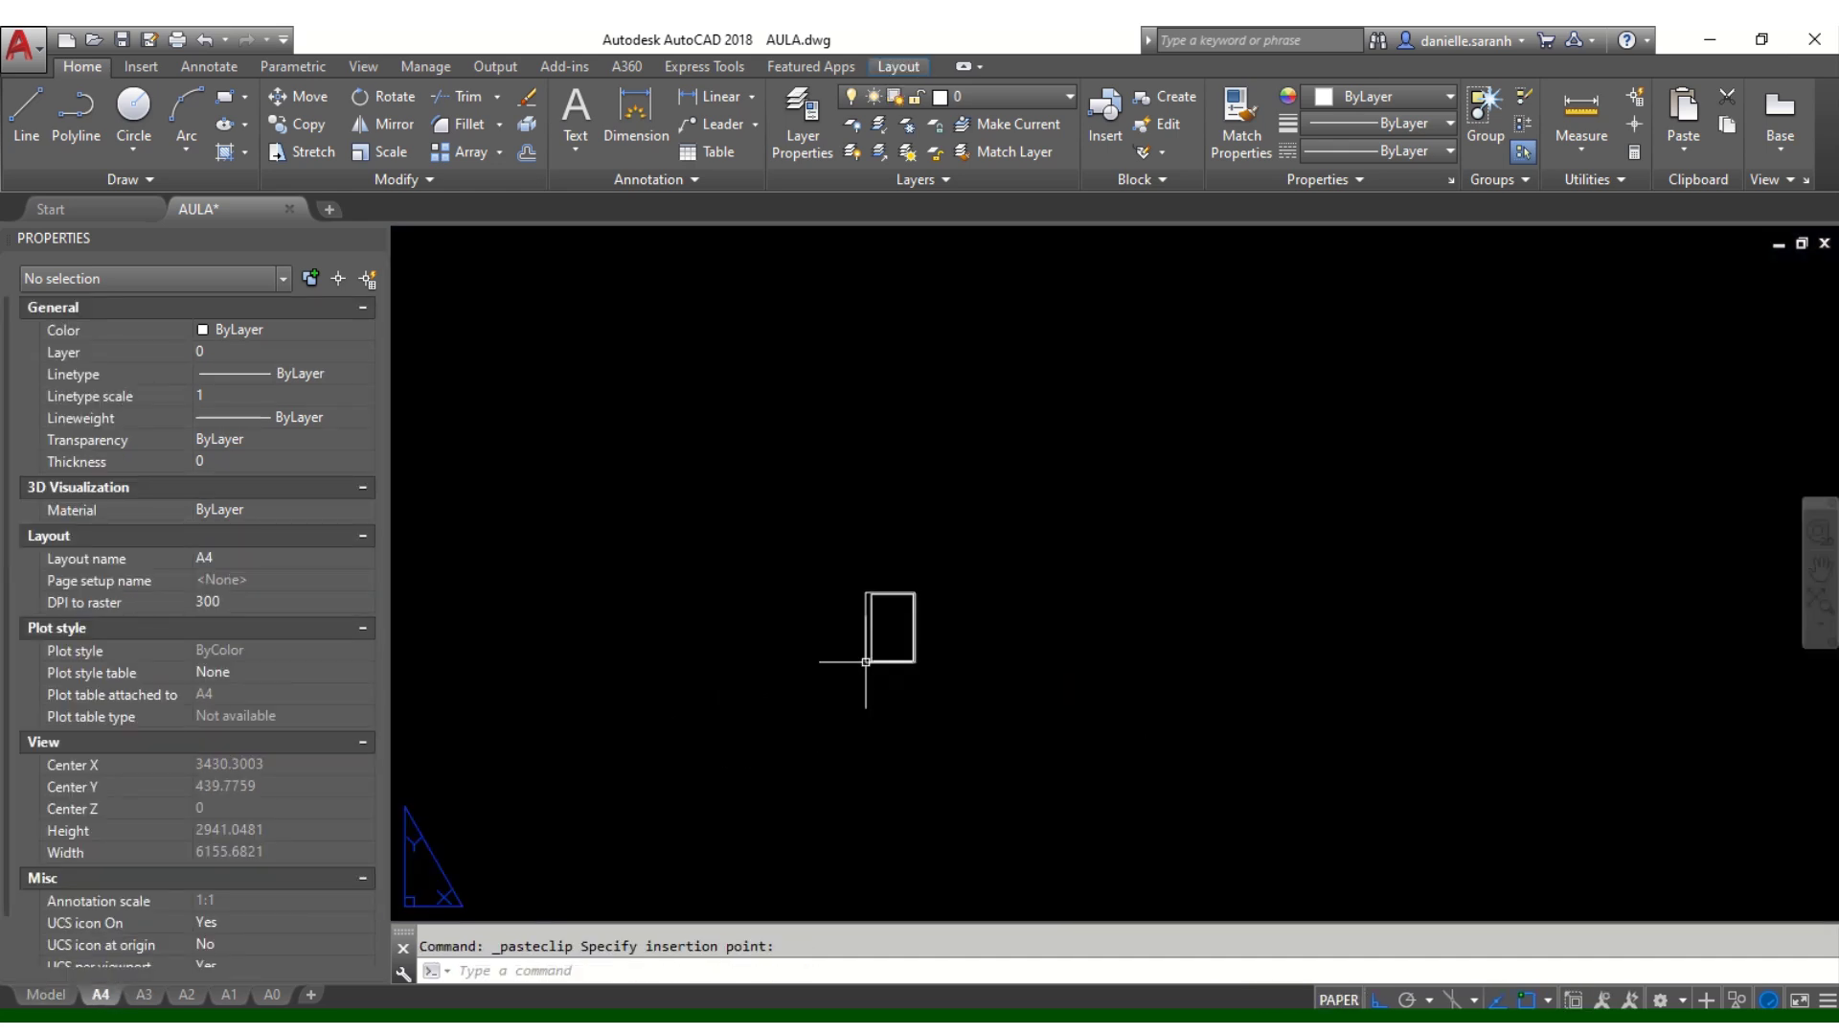
text(z)
key(Return)
text(e)
key(Return)
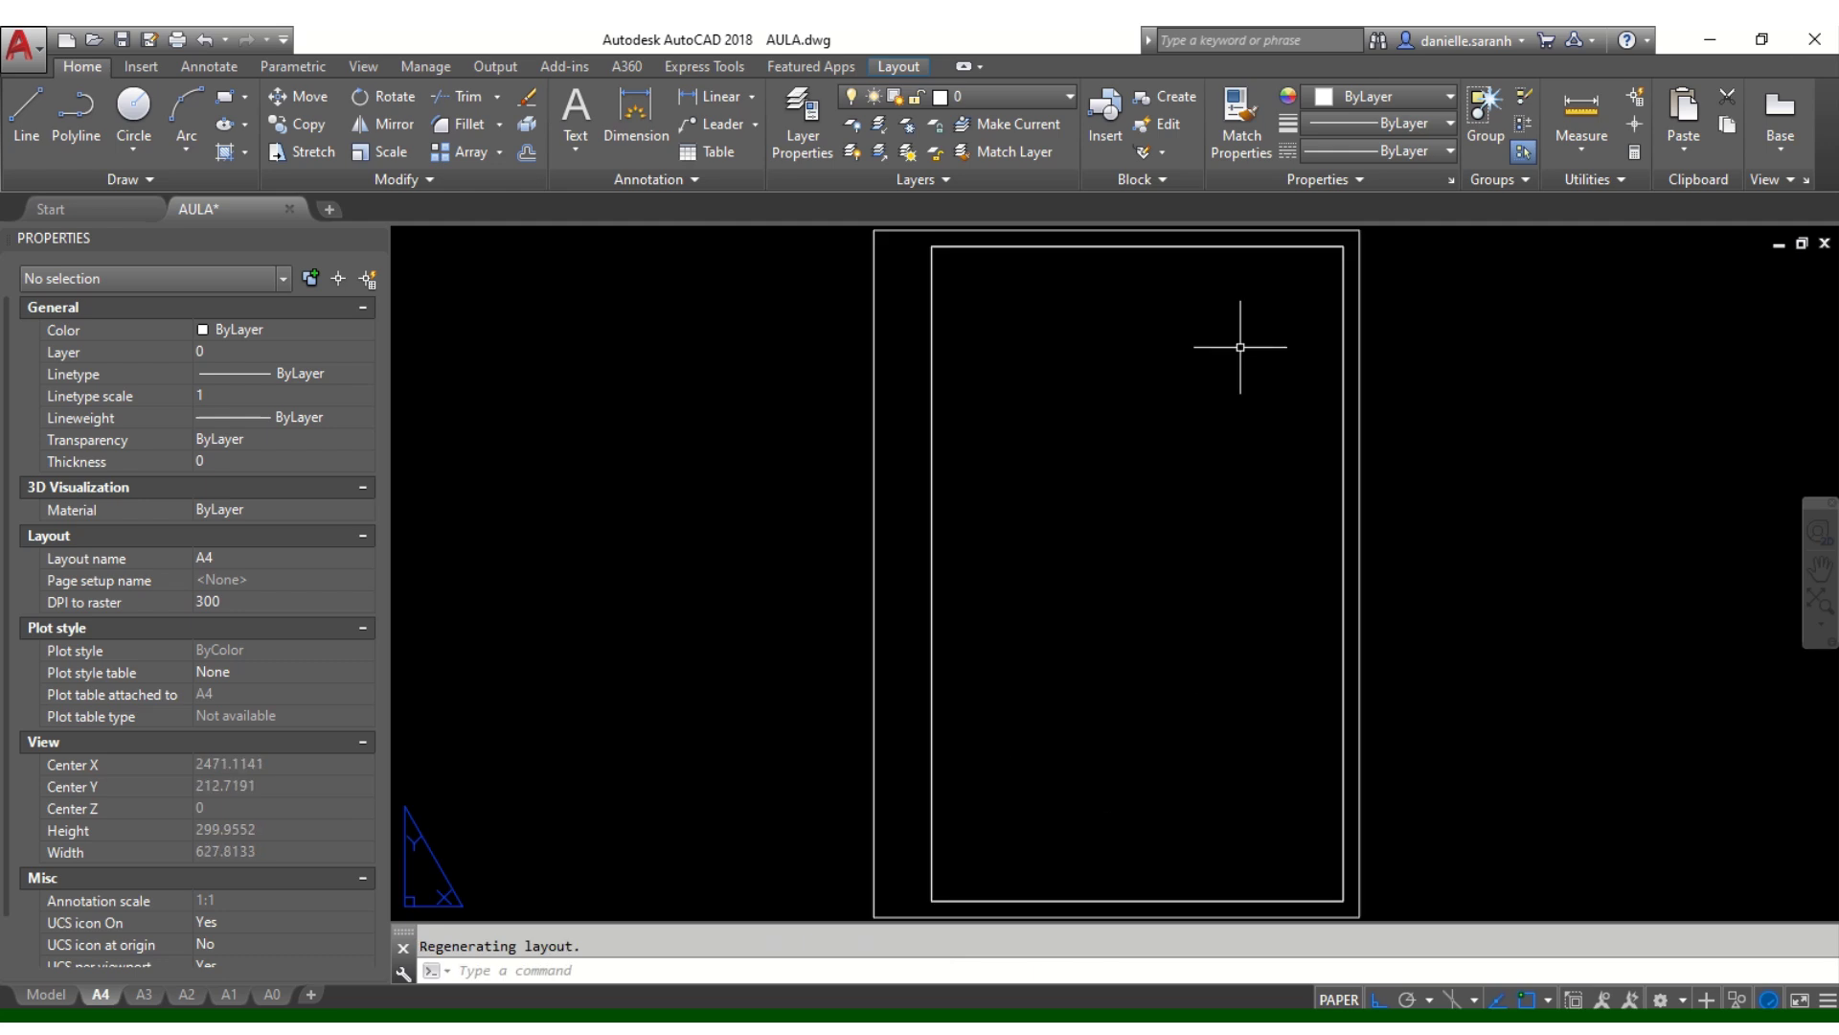
Step: Cut the smallest remaining sheet, the A3 outline with its margin frame, from model space
click(41, 992)
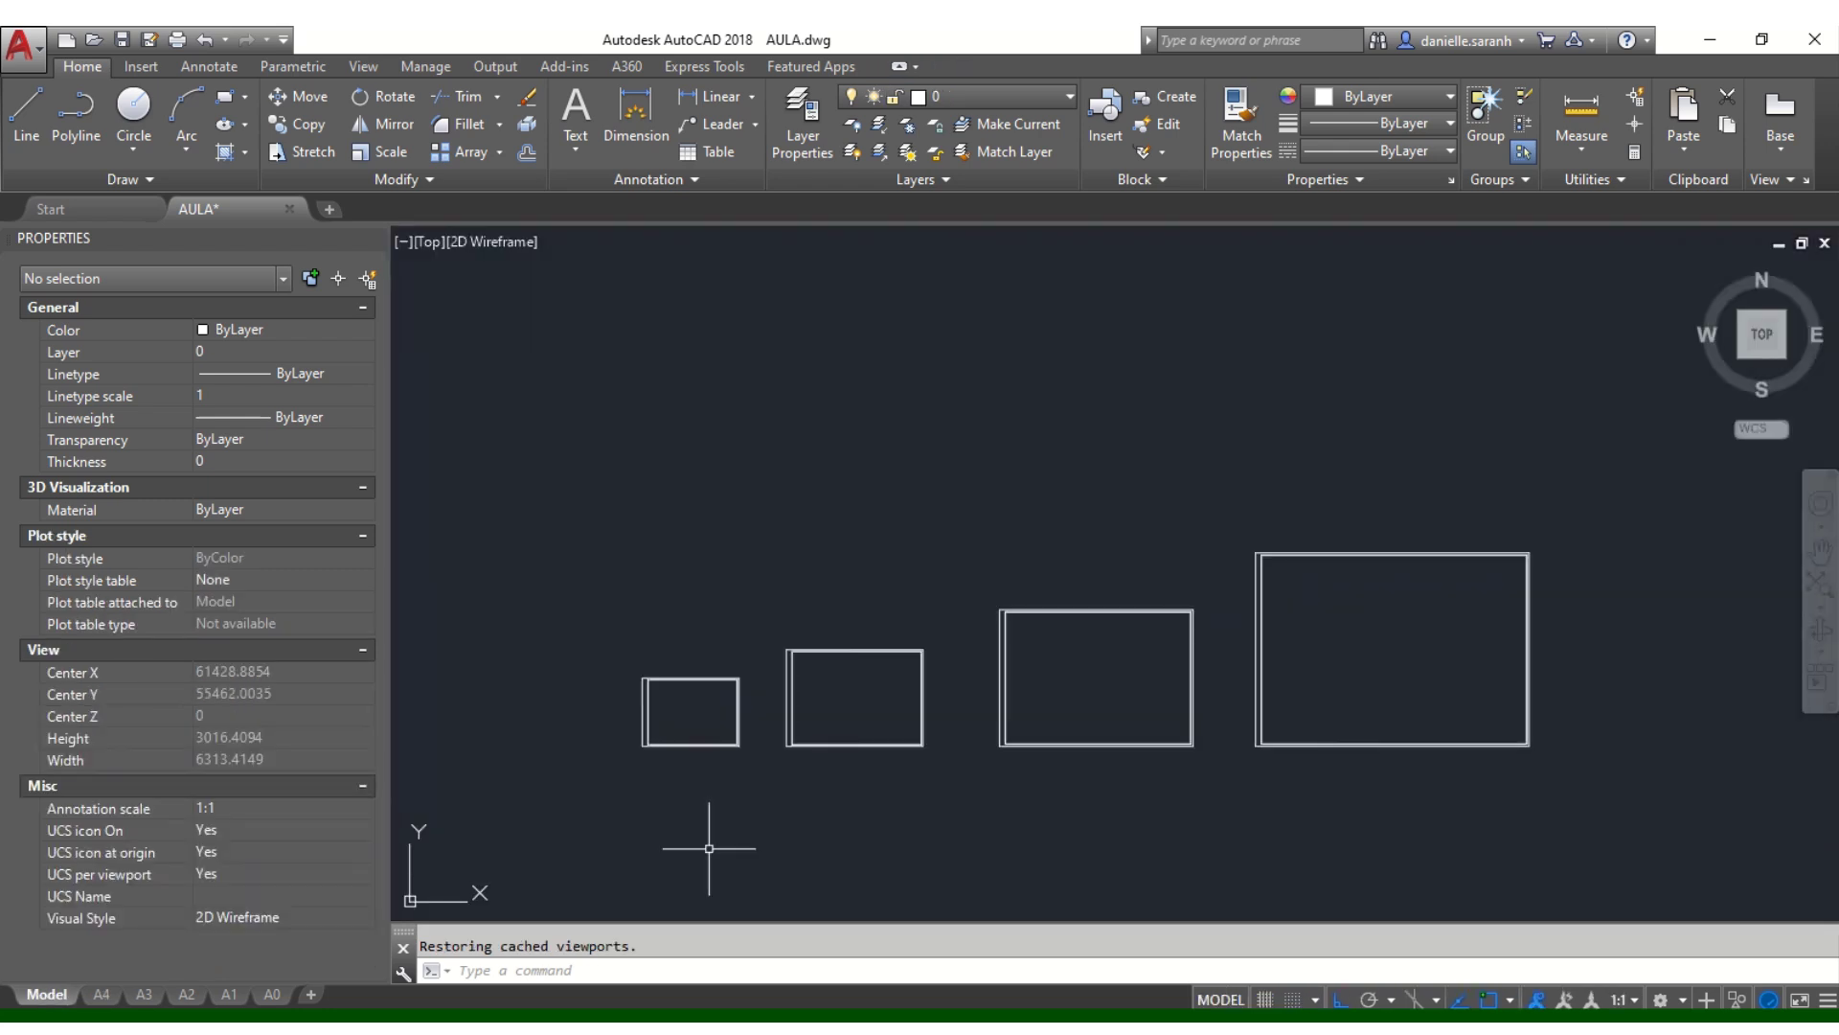
click(766, 791)
click(636, 616)
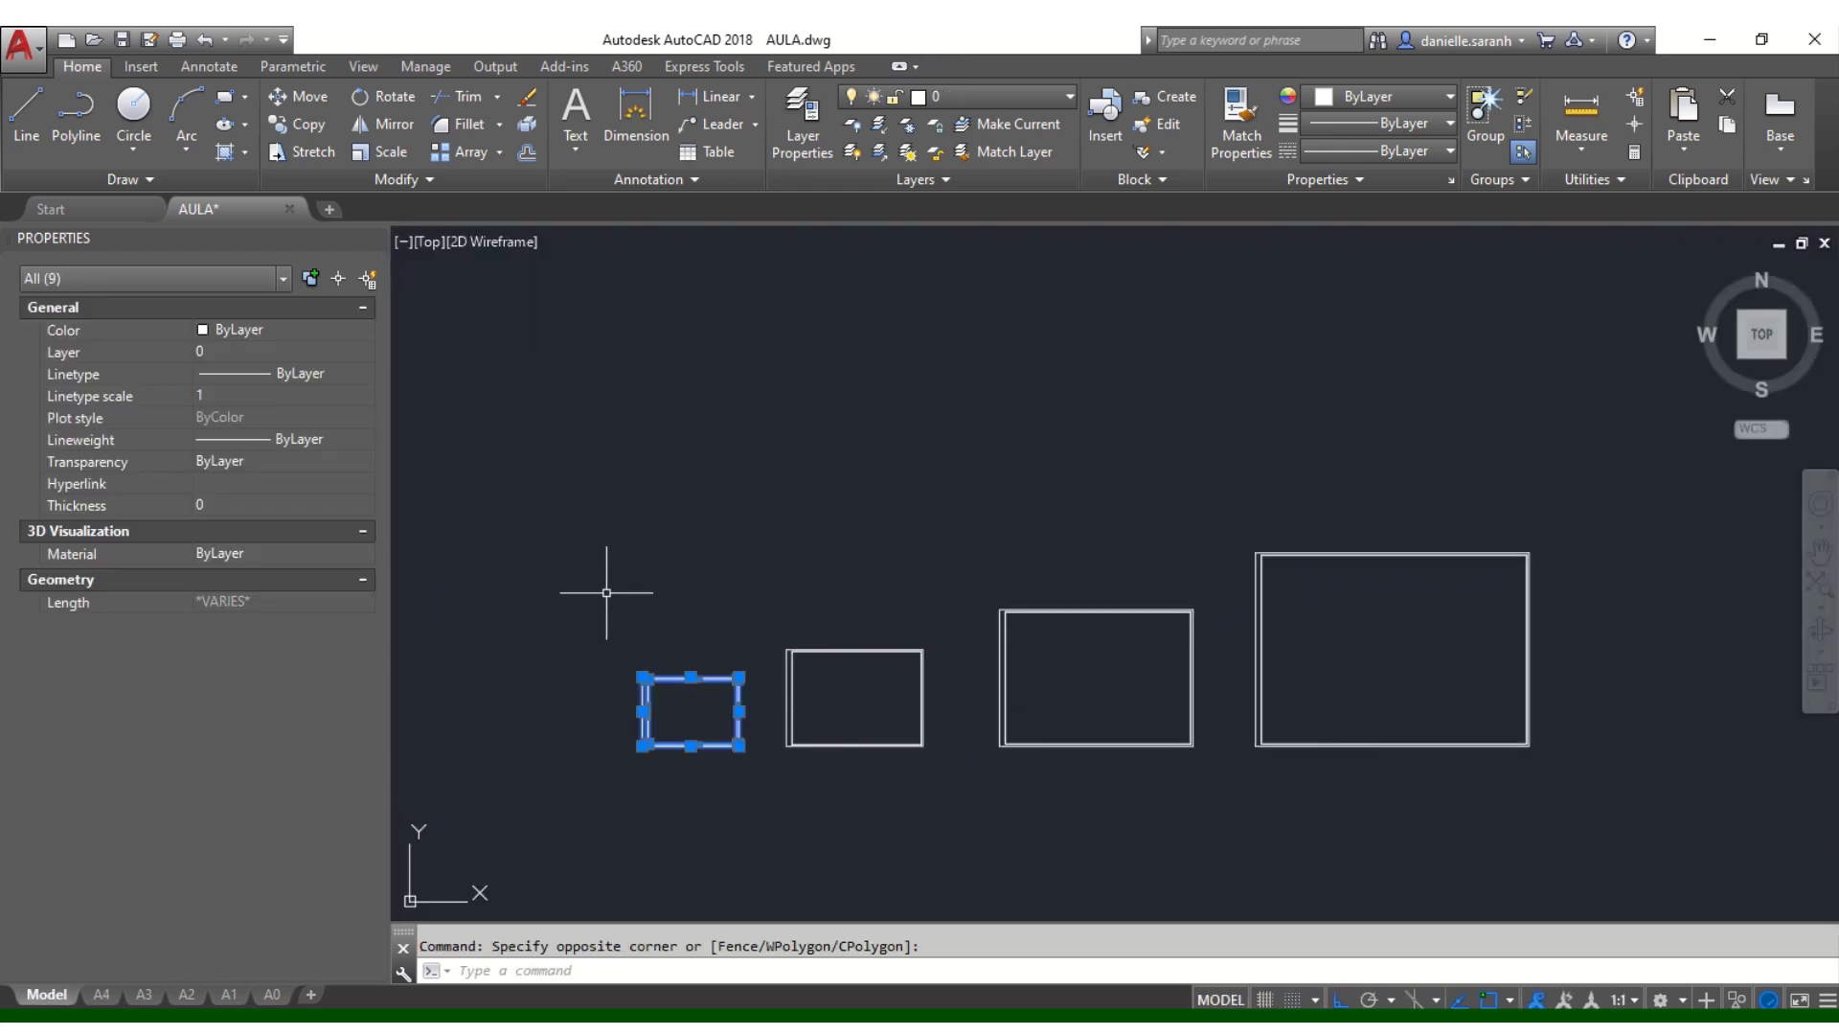
key(ctrl+x)
Step: Paste the cut sheet into the A3 layout and zoom to the extents
click(144, 994)
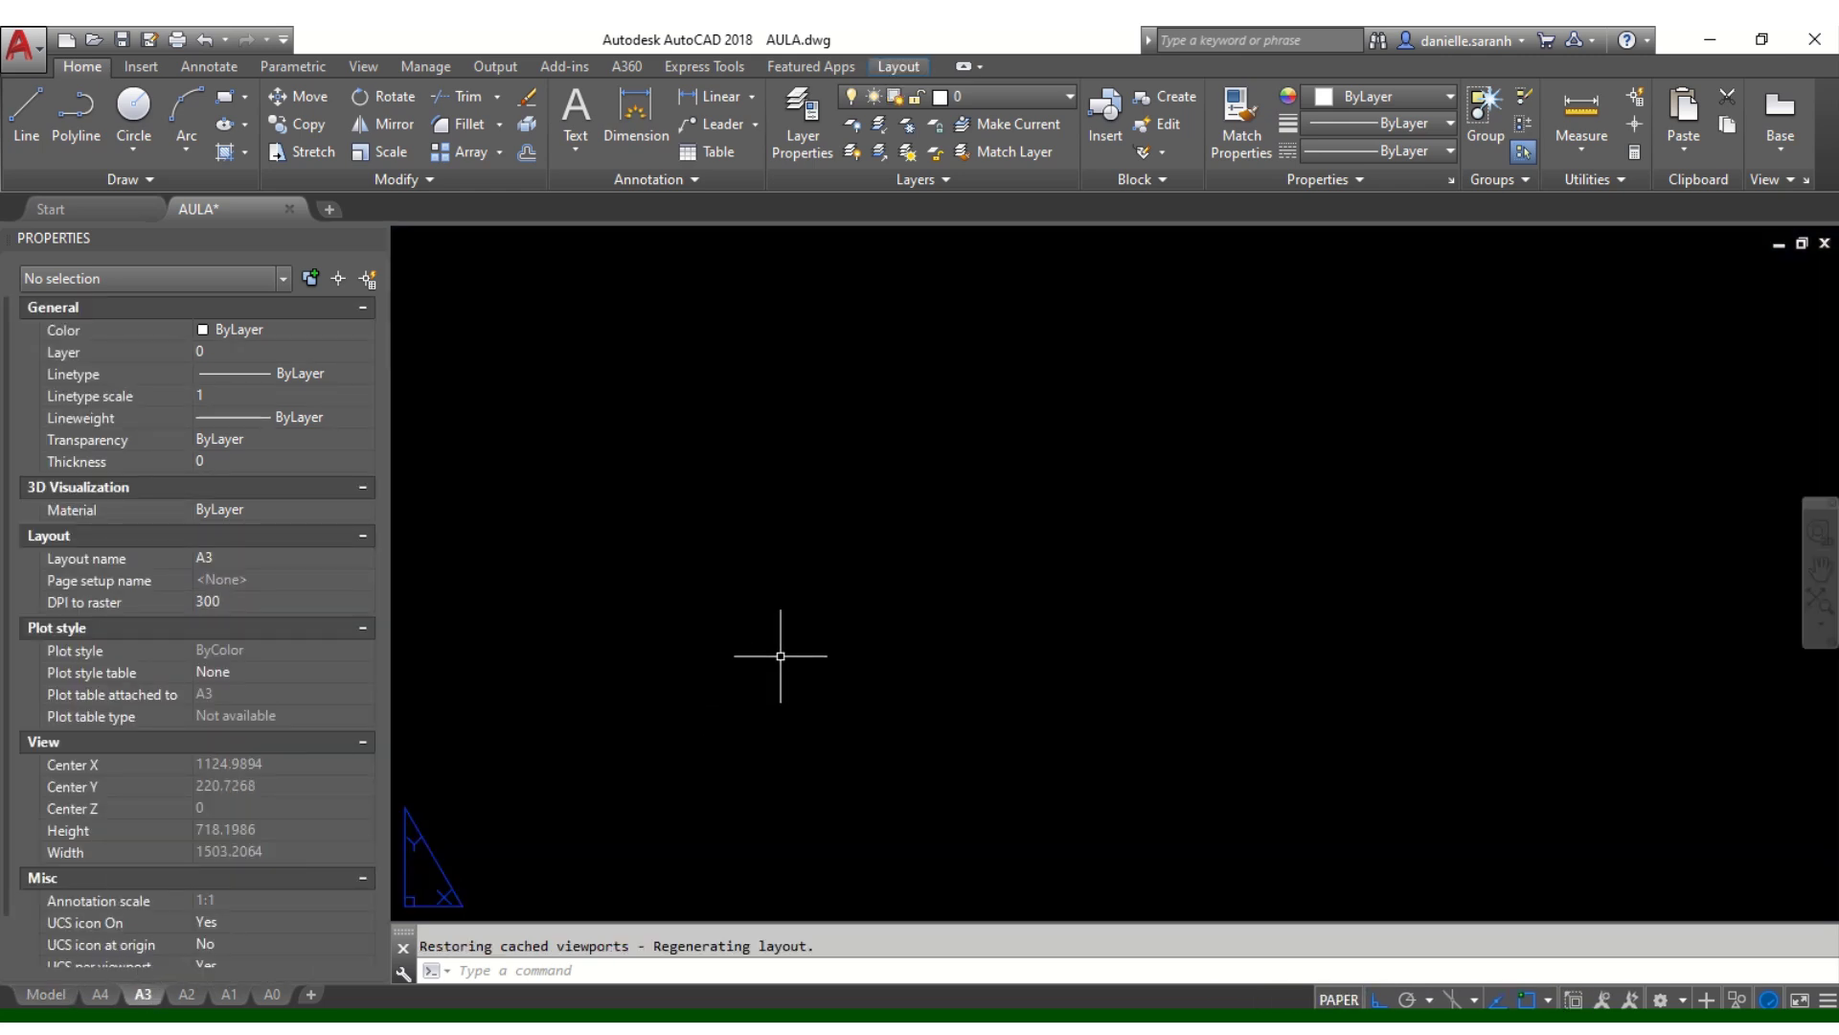
key(ctrl+v)
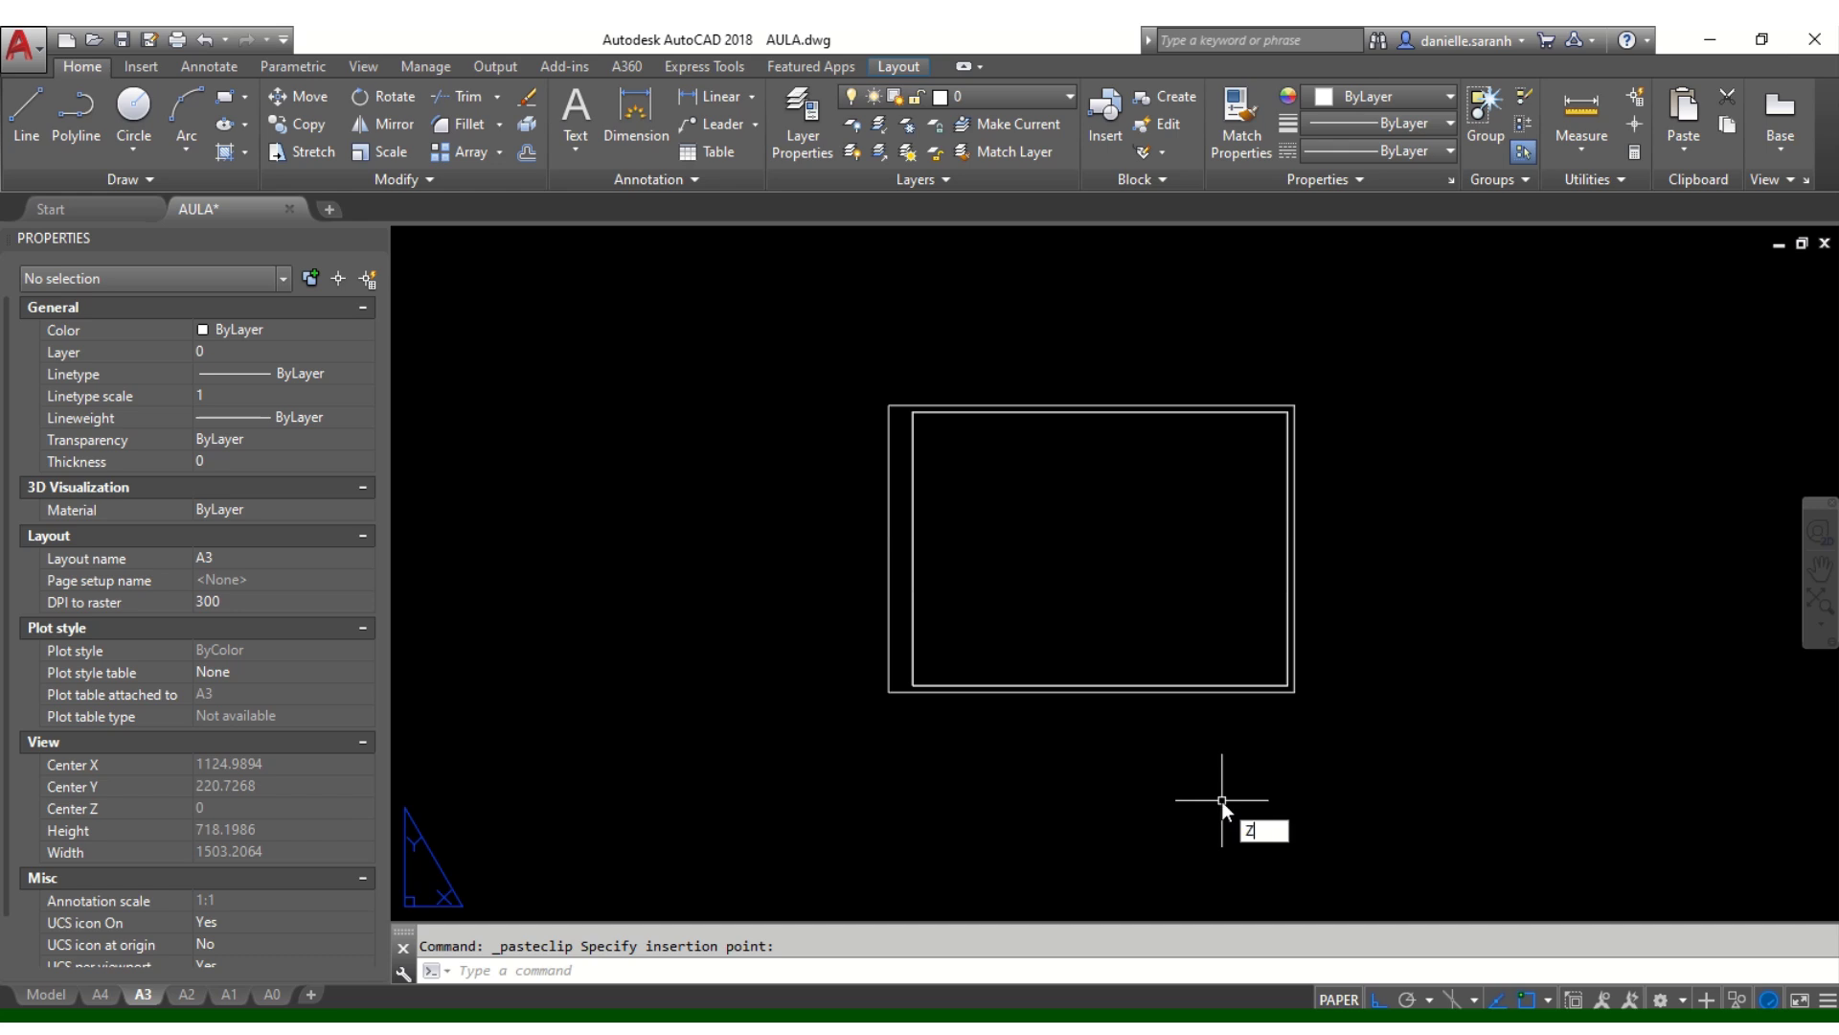
key(Return)
text(e)
key(Return)
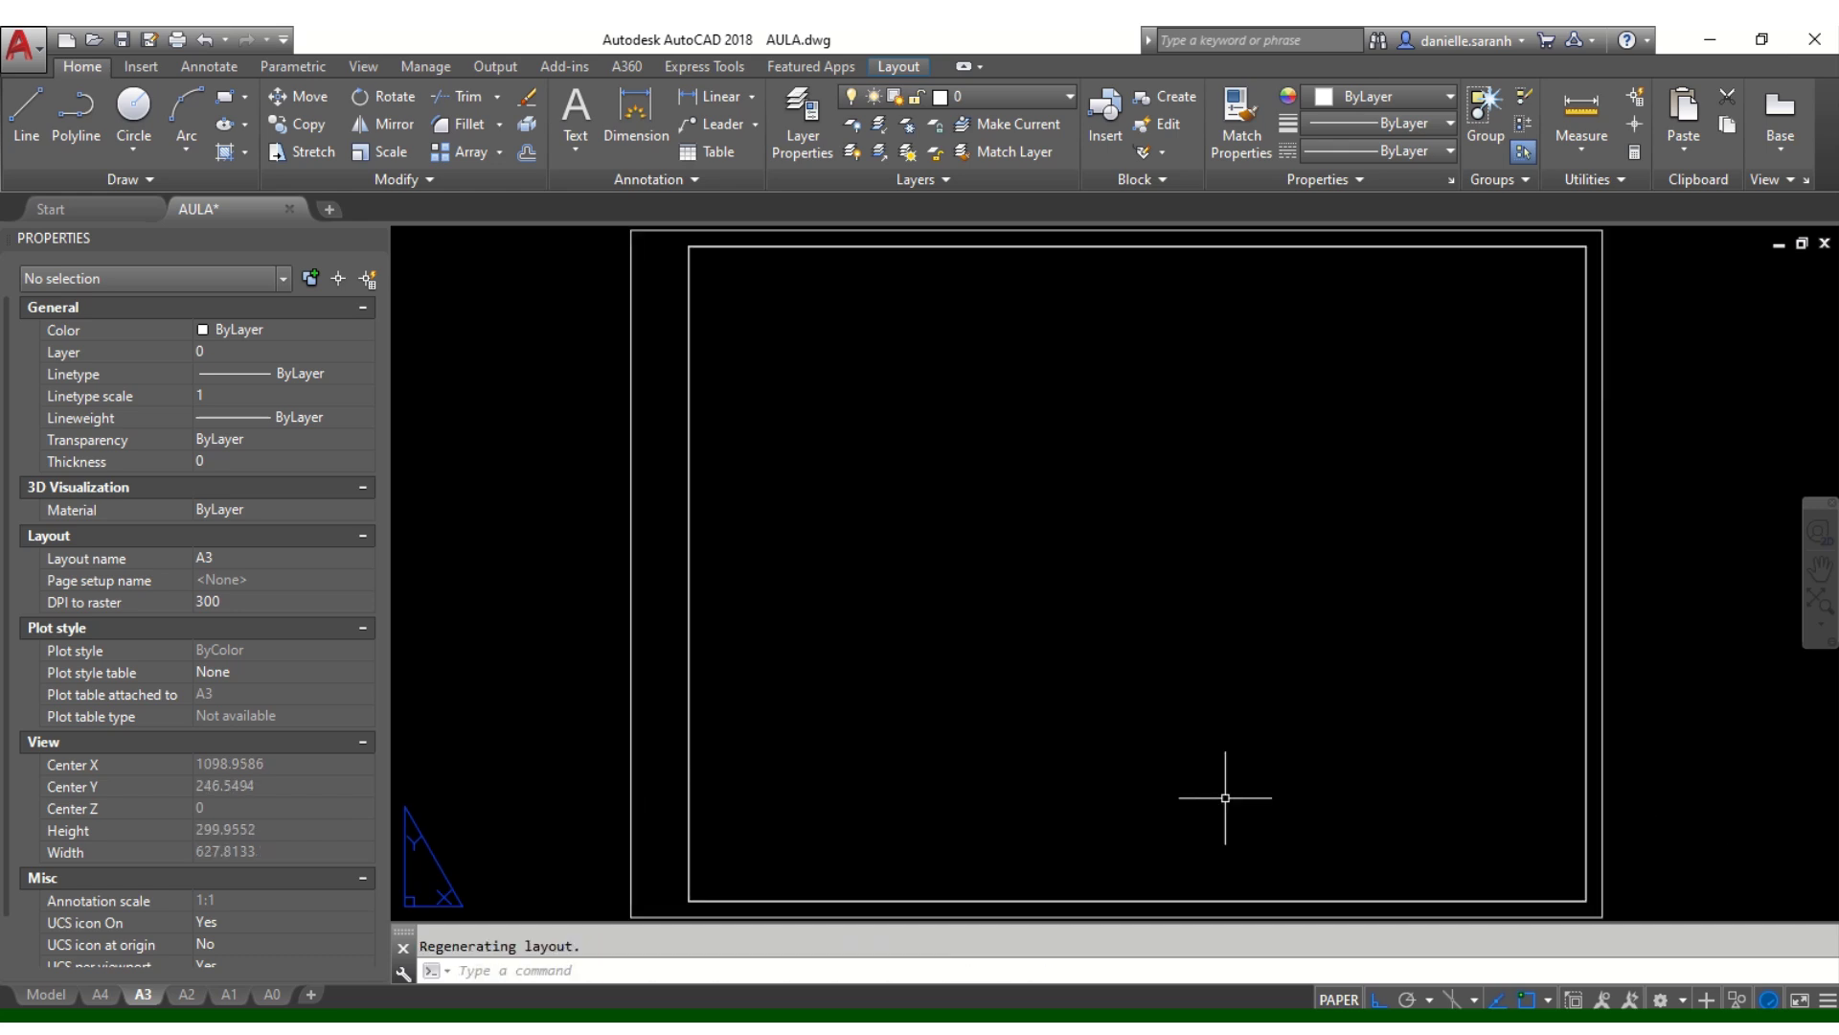
Step: Return to model space and cut the smallest of the three remaining sheets, the A2 outline with its margin frame
click(46, 993)
click(942, 788)
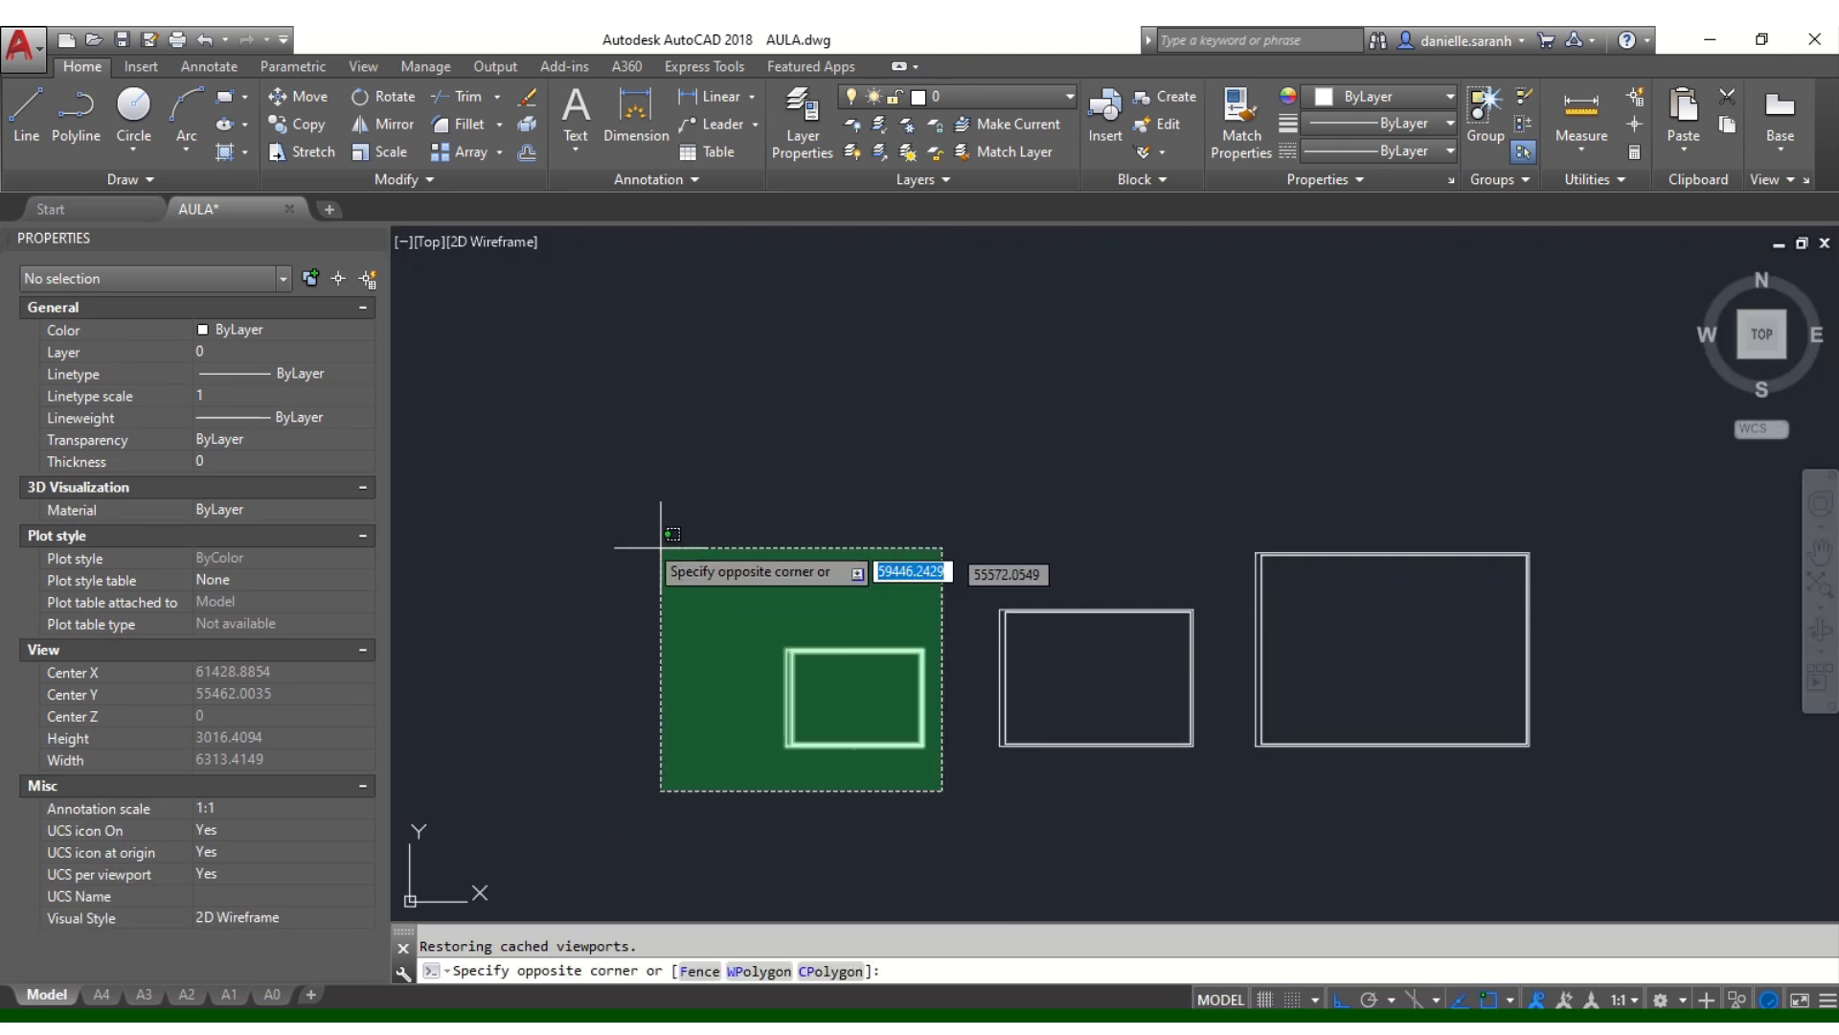
click(638, 533)
key(ctrl+x)
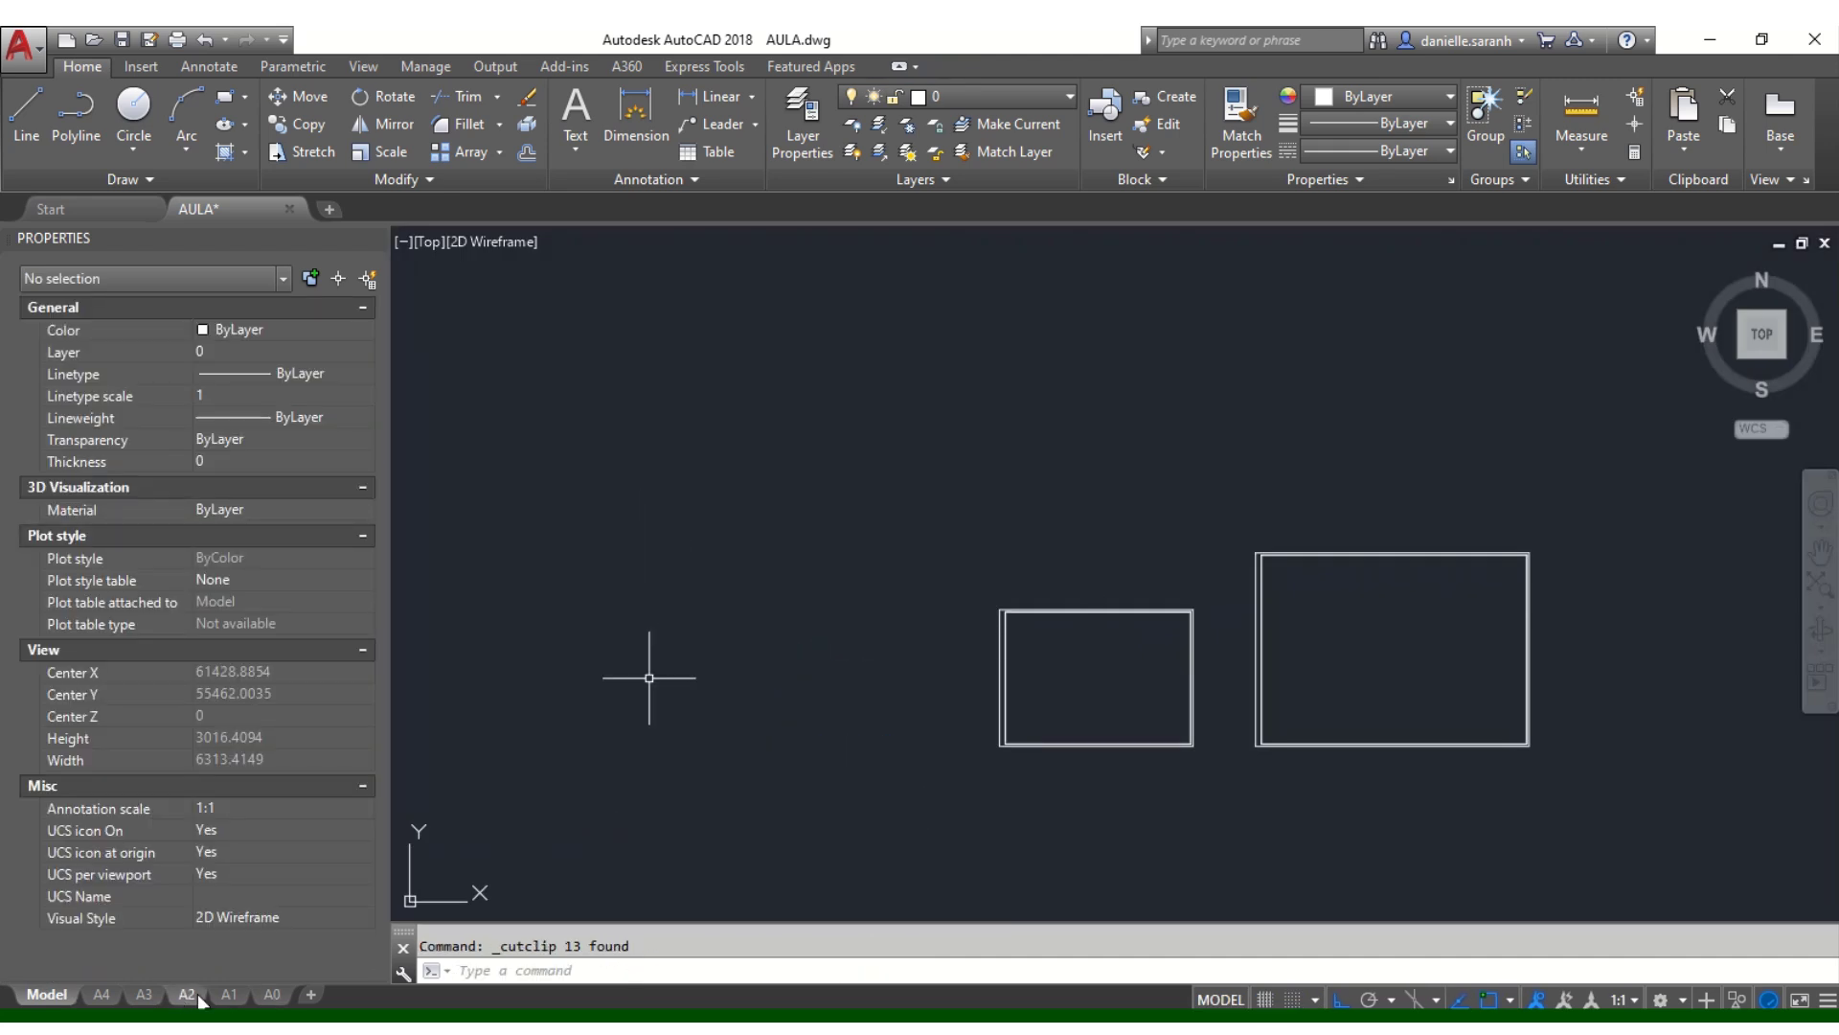
Step: Paste the cut sheet into the A2 layout and zoom to the extents
click(198, 992)
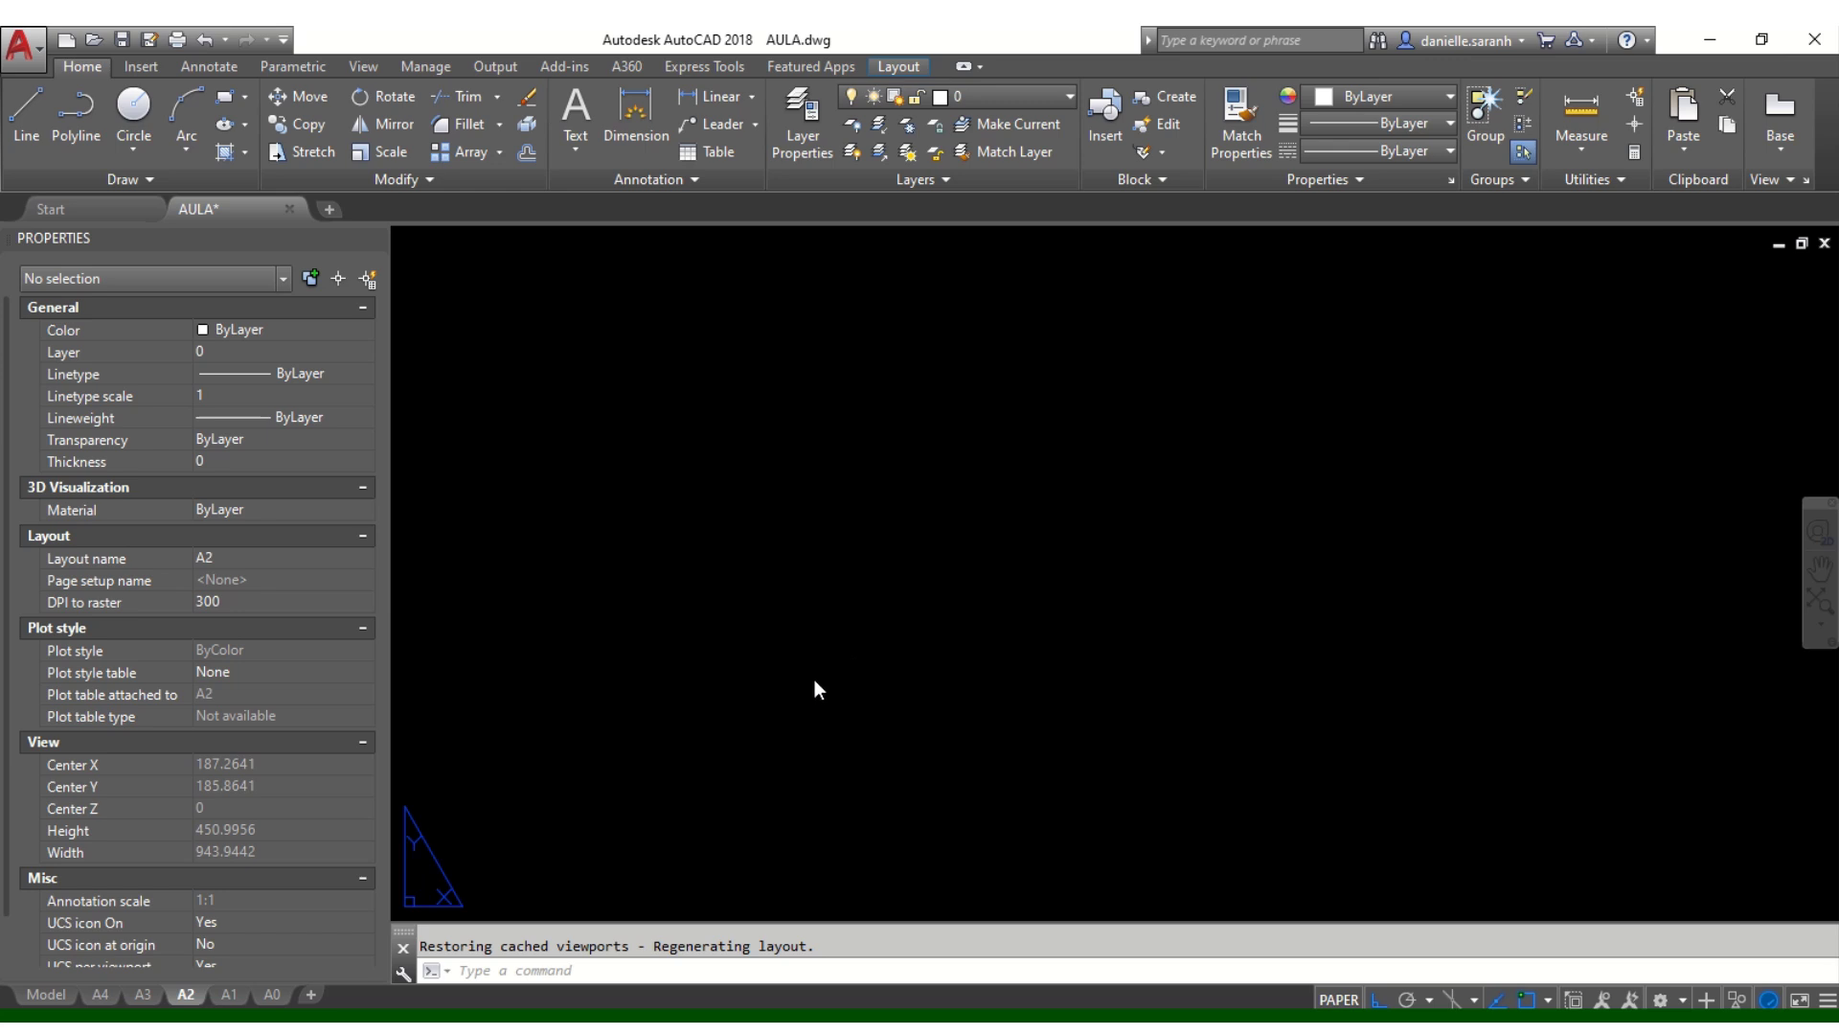
click(849, 678)
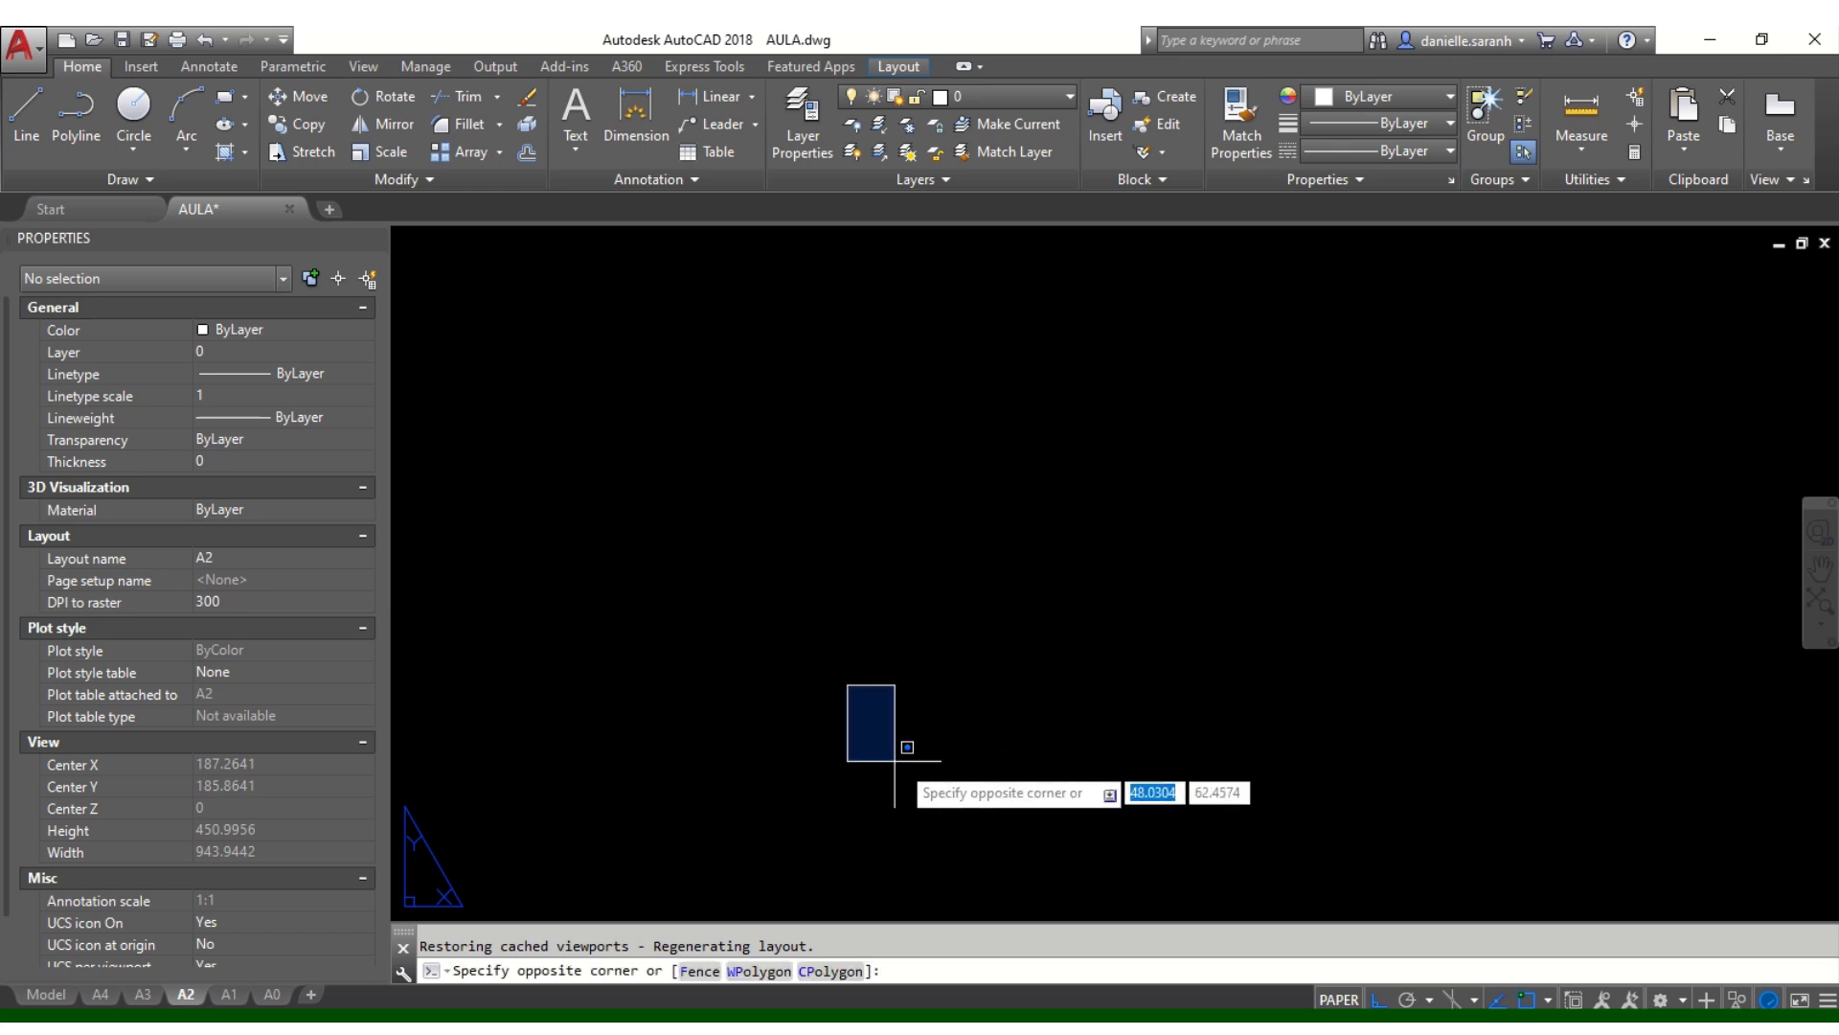
key(ctrl+v)
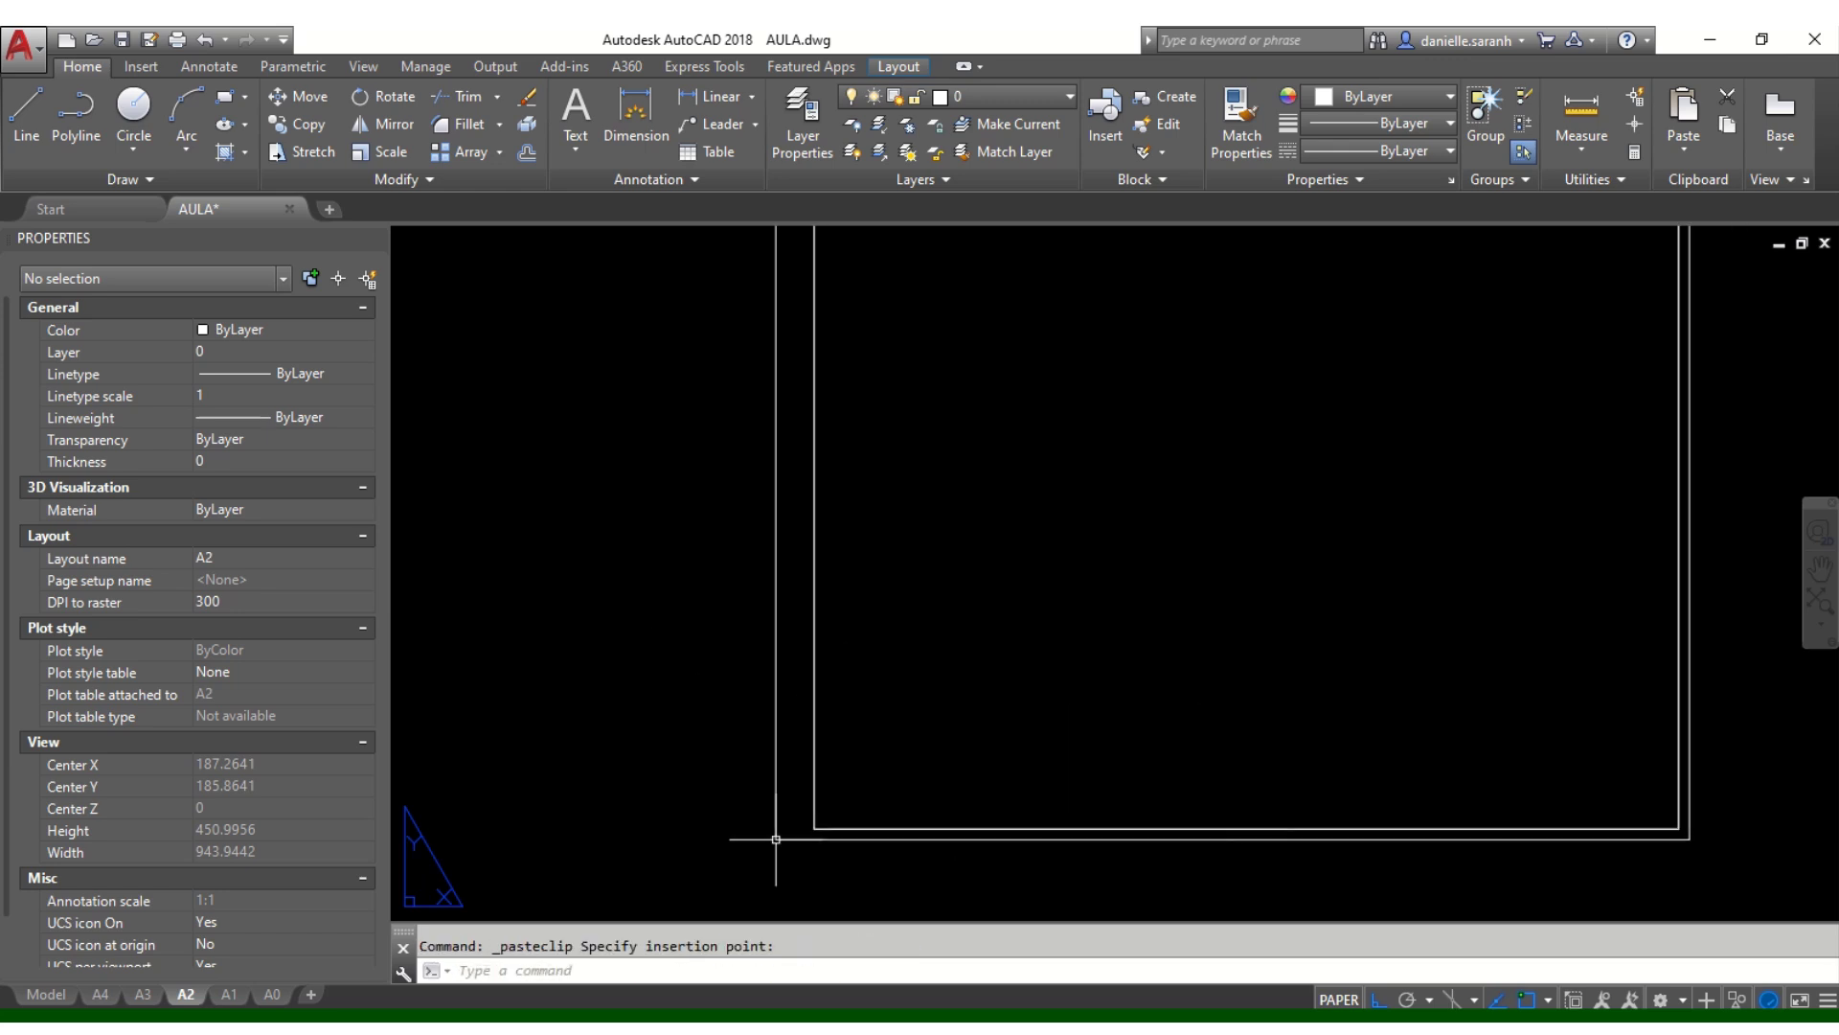
click(776, 839)
text(z)
key(Return)
text(E)
key(Return)
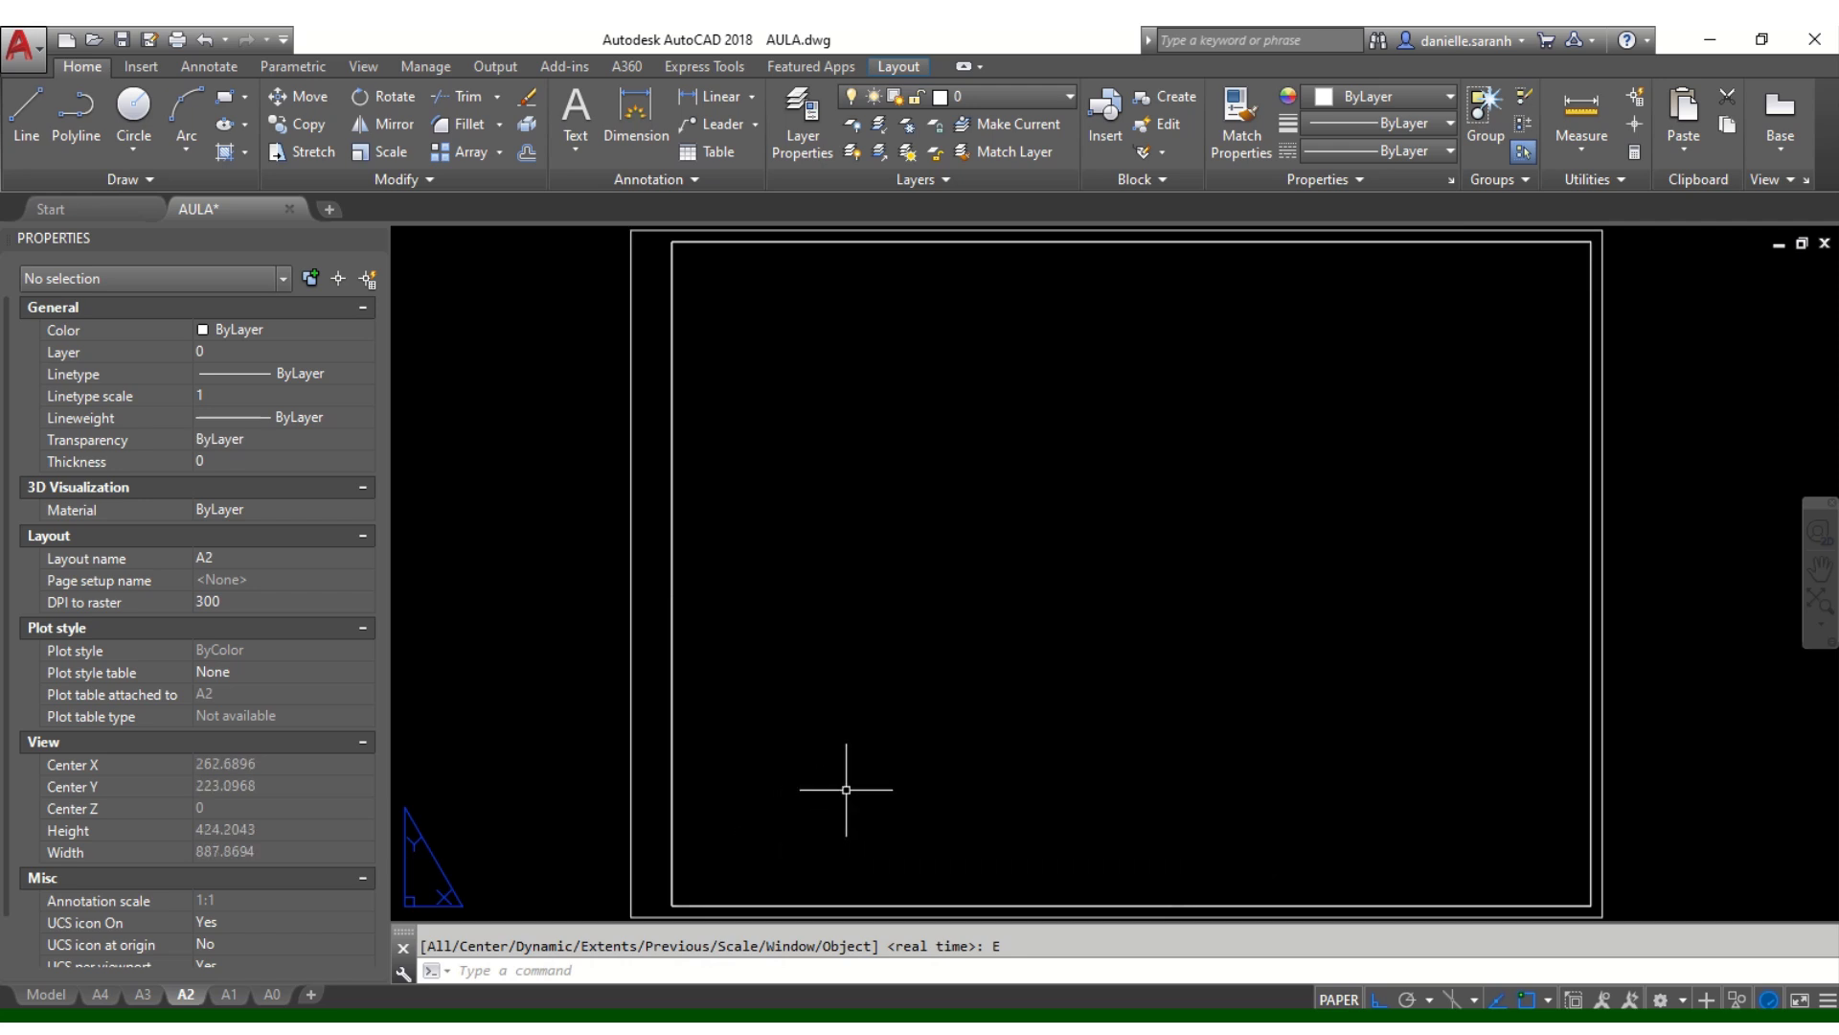
Step: Return to model space and cut the smaller of the two remaining sheets, the A1 outline with its margin frame
click(238, 993)
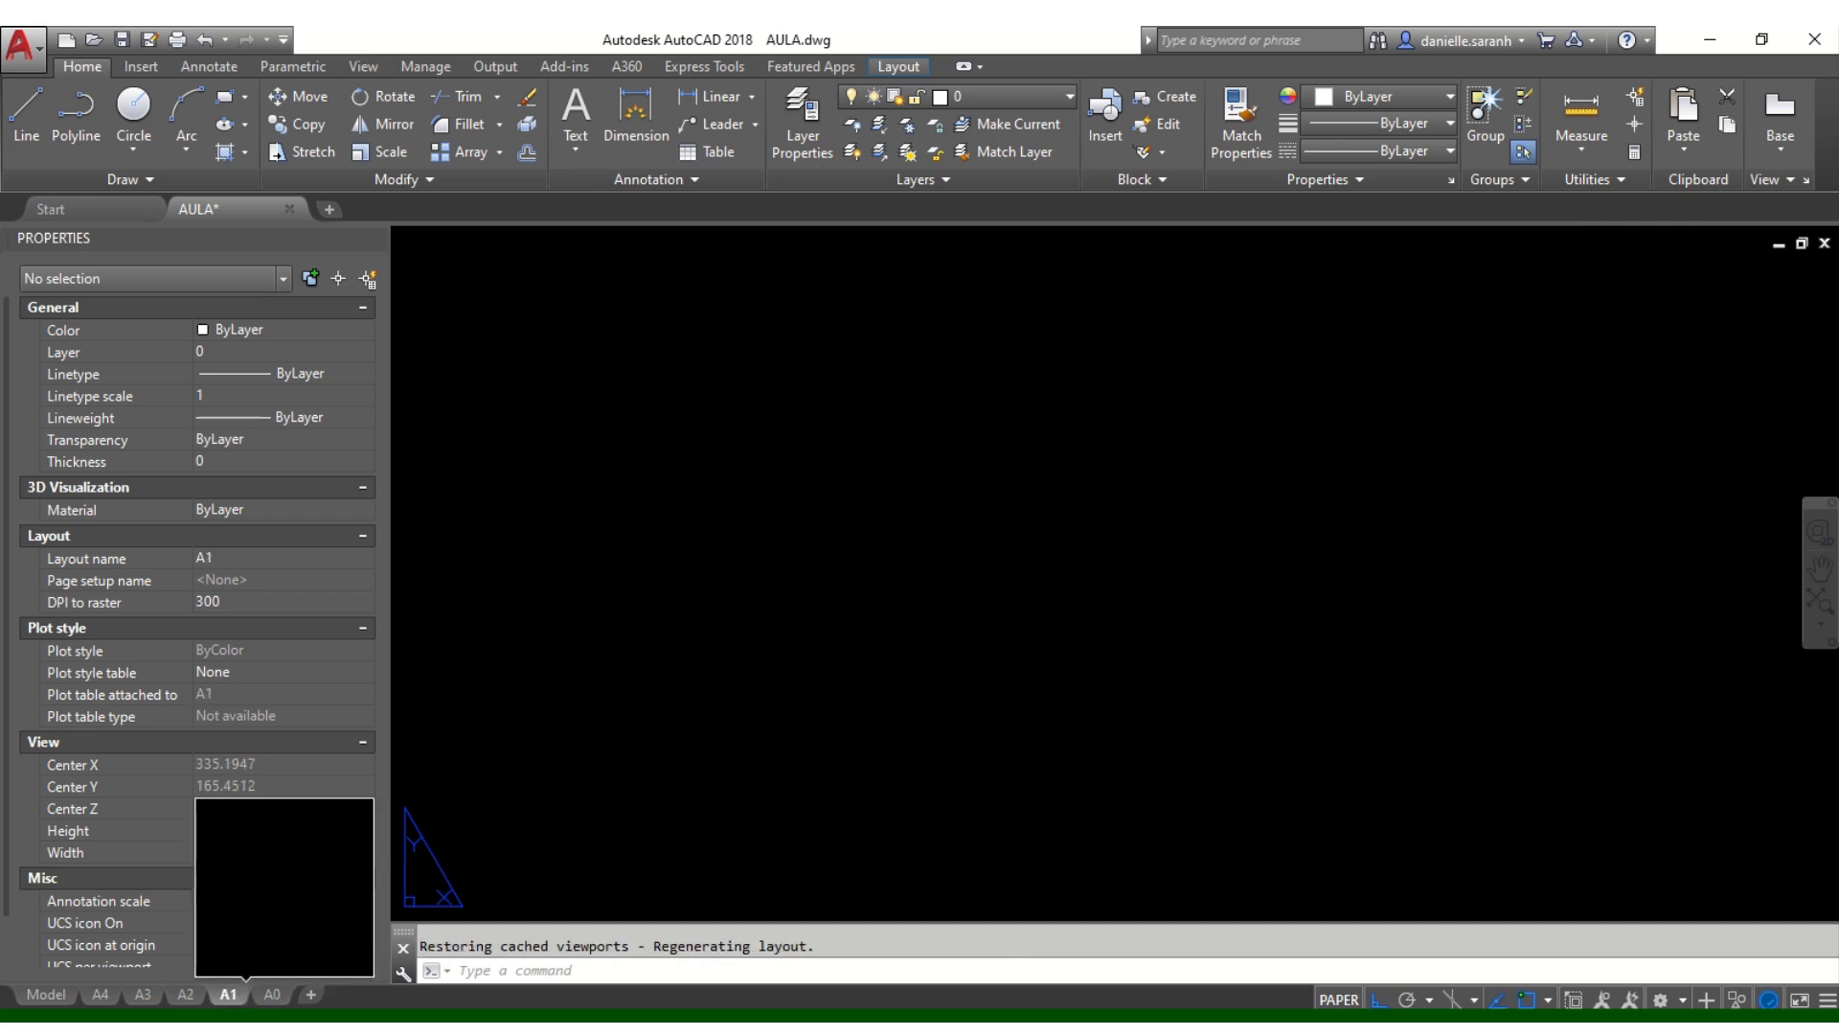
click(52, 996)
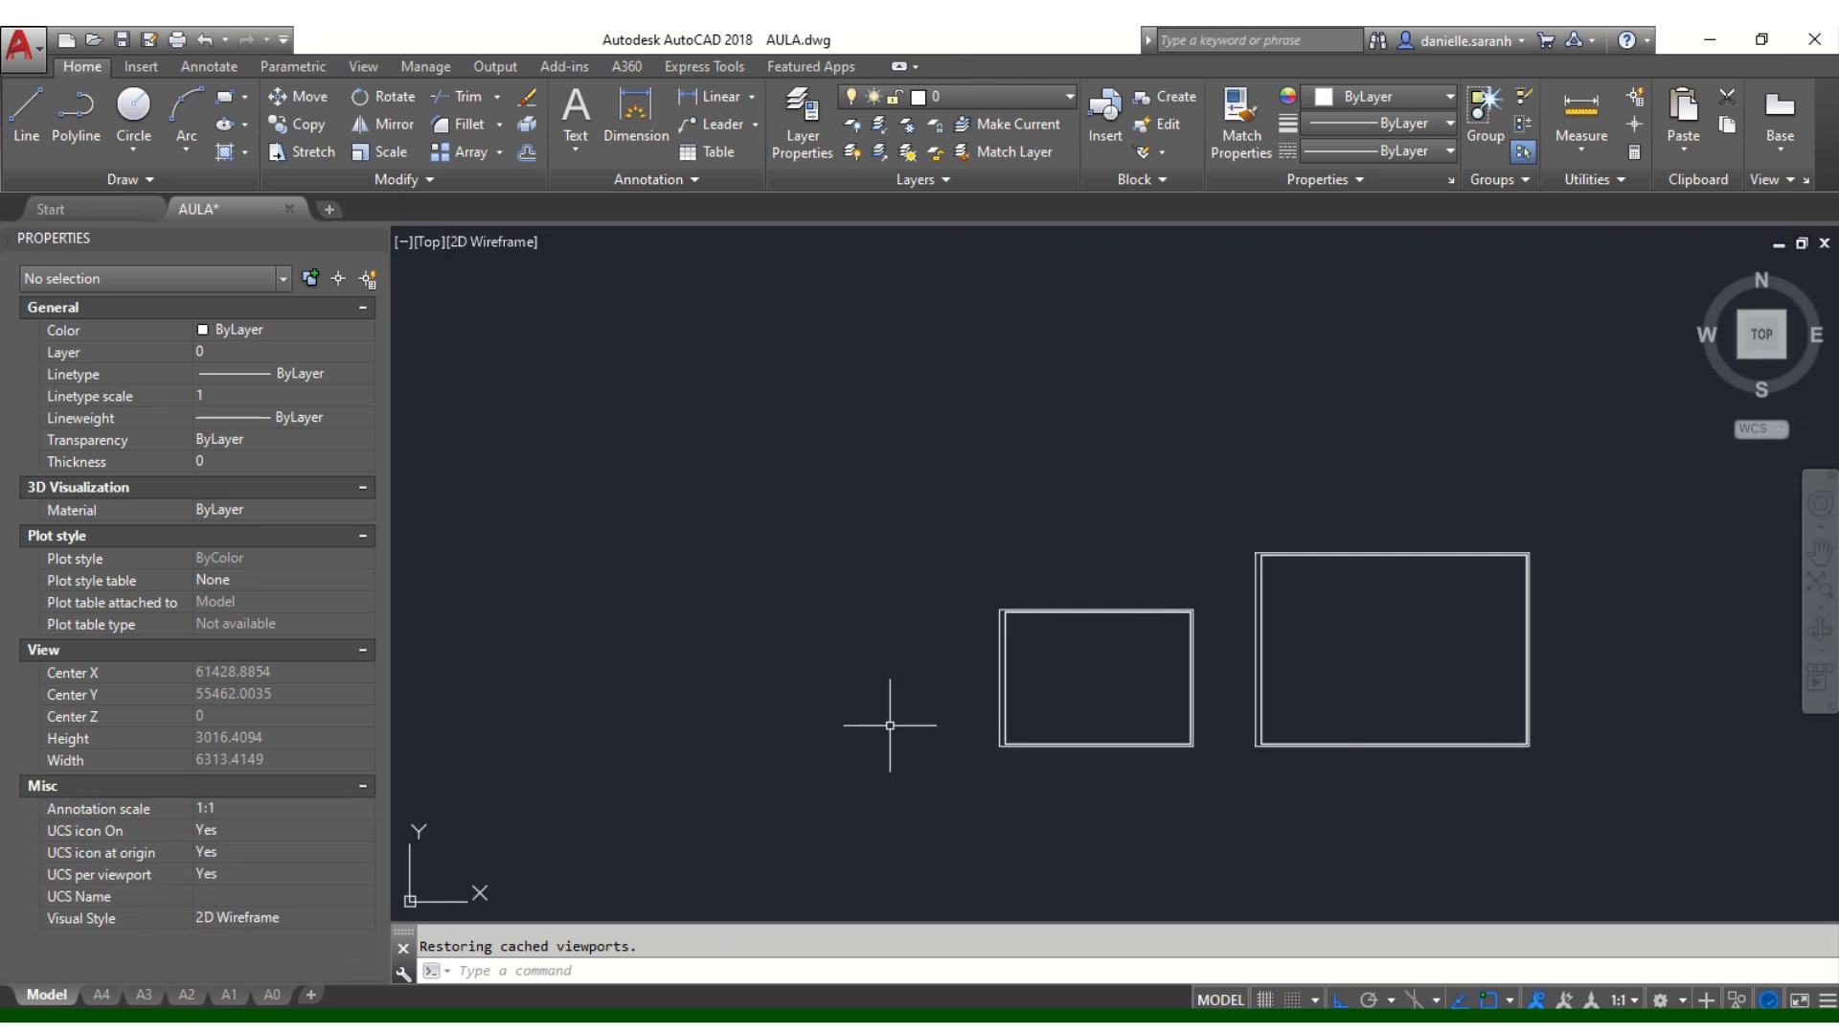
click(1204, 801)
click(941, 512)
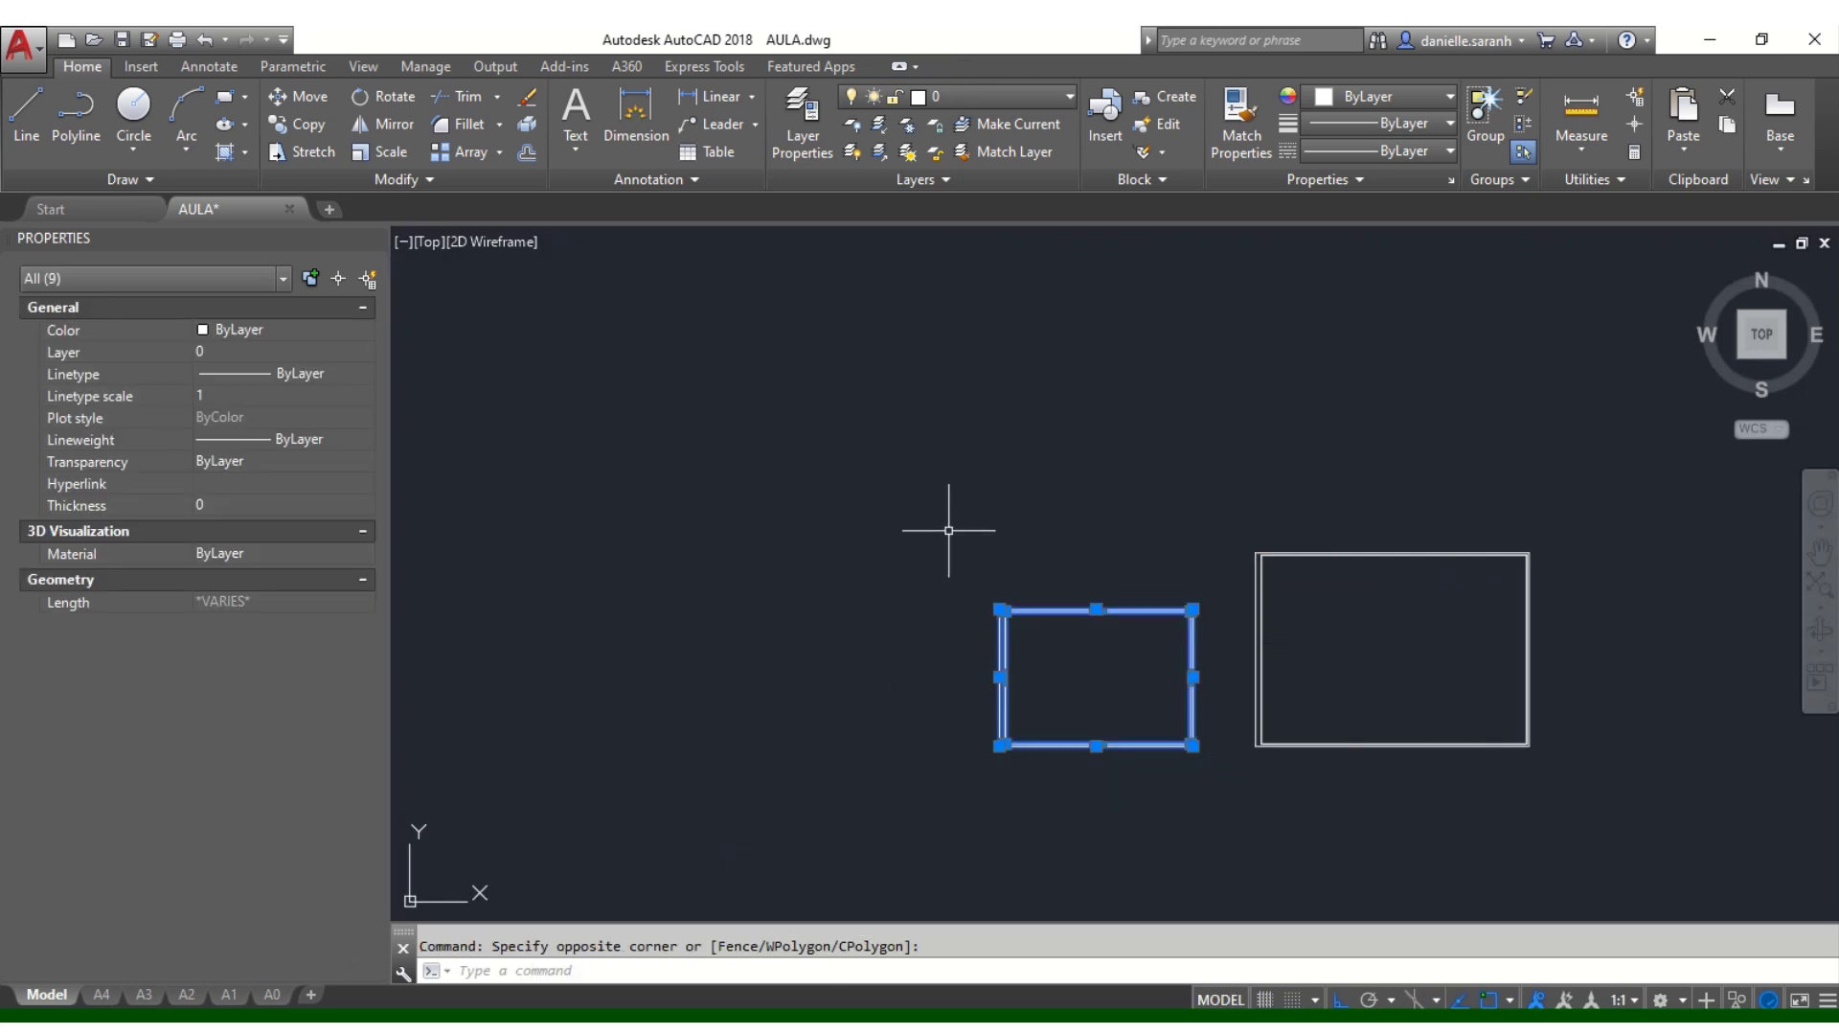
key(Escape)
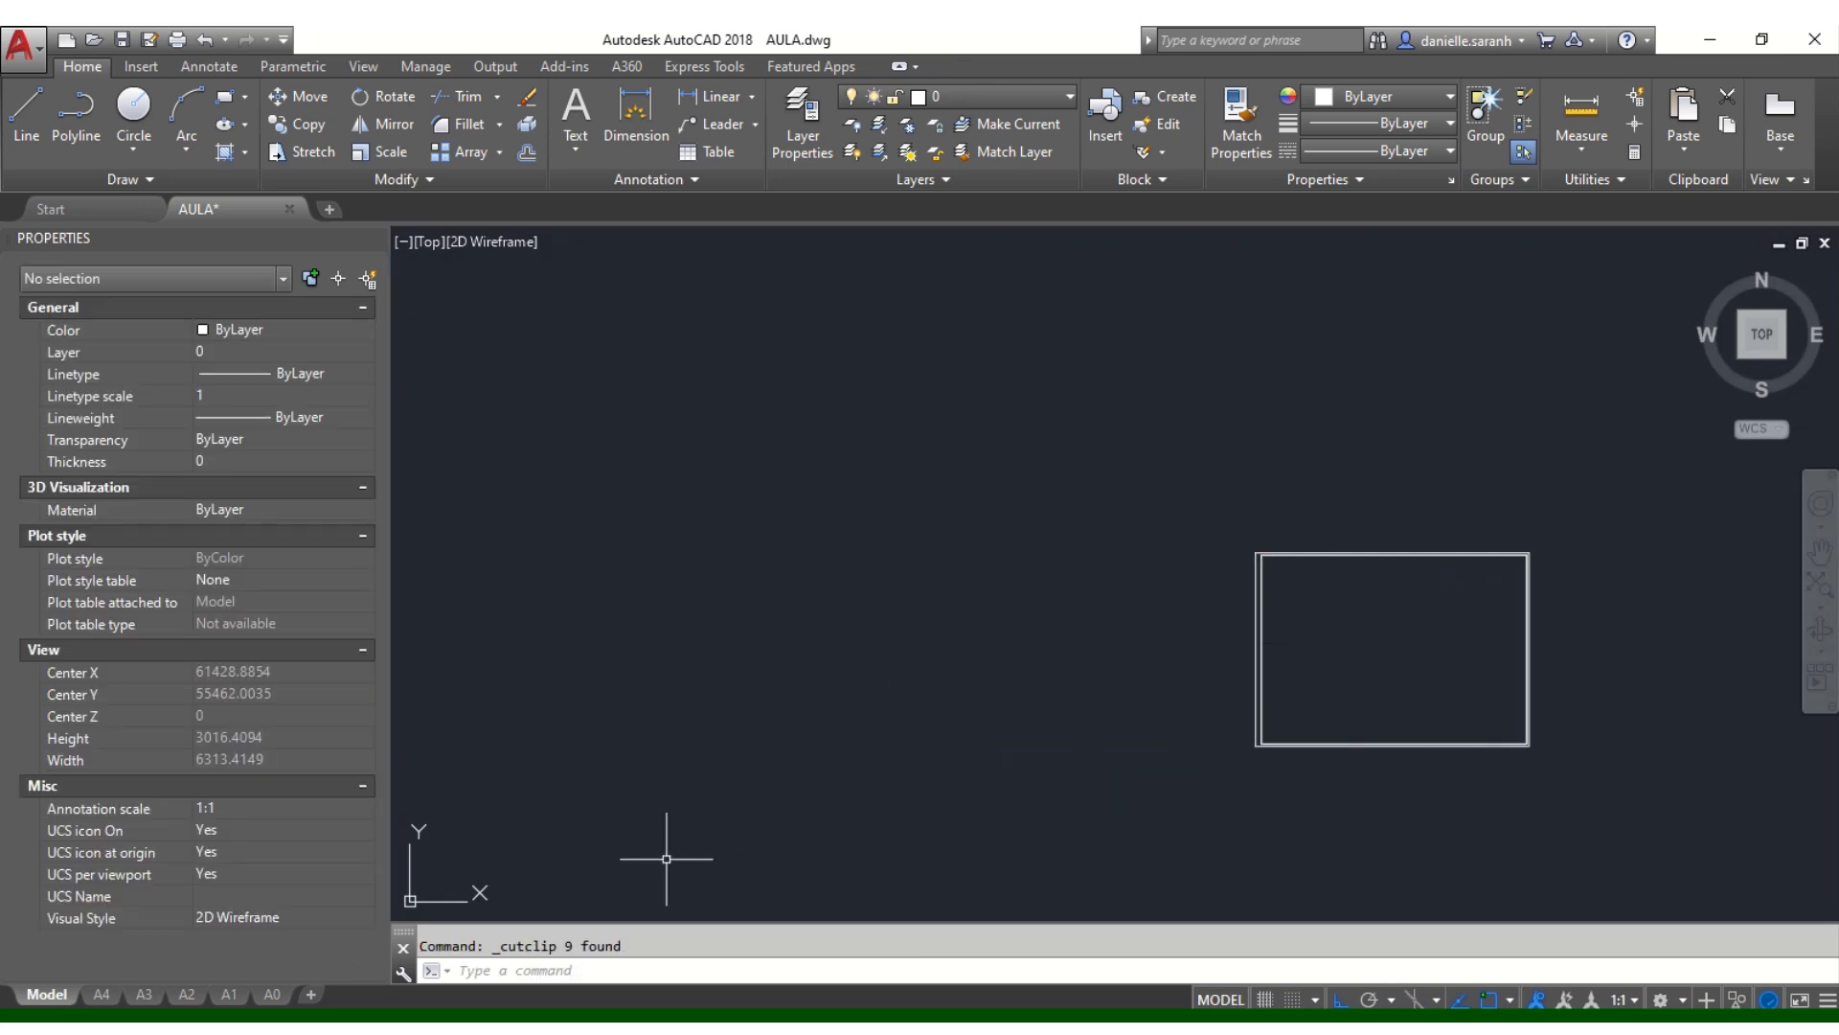
Step: Paste the cut sheet into the A1 layout and zoom to the extents
click(230, 996)
key(ctrl+v)
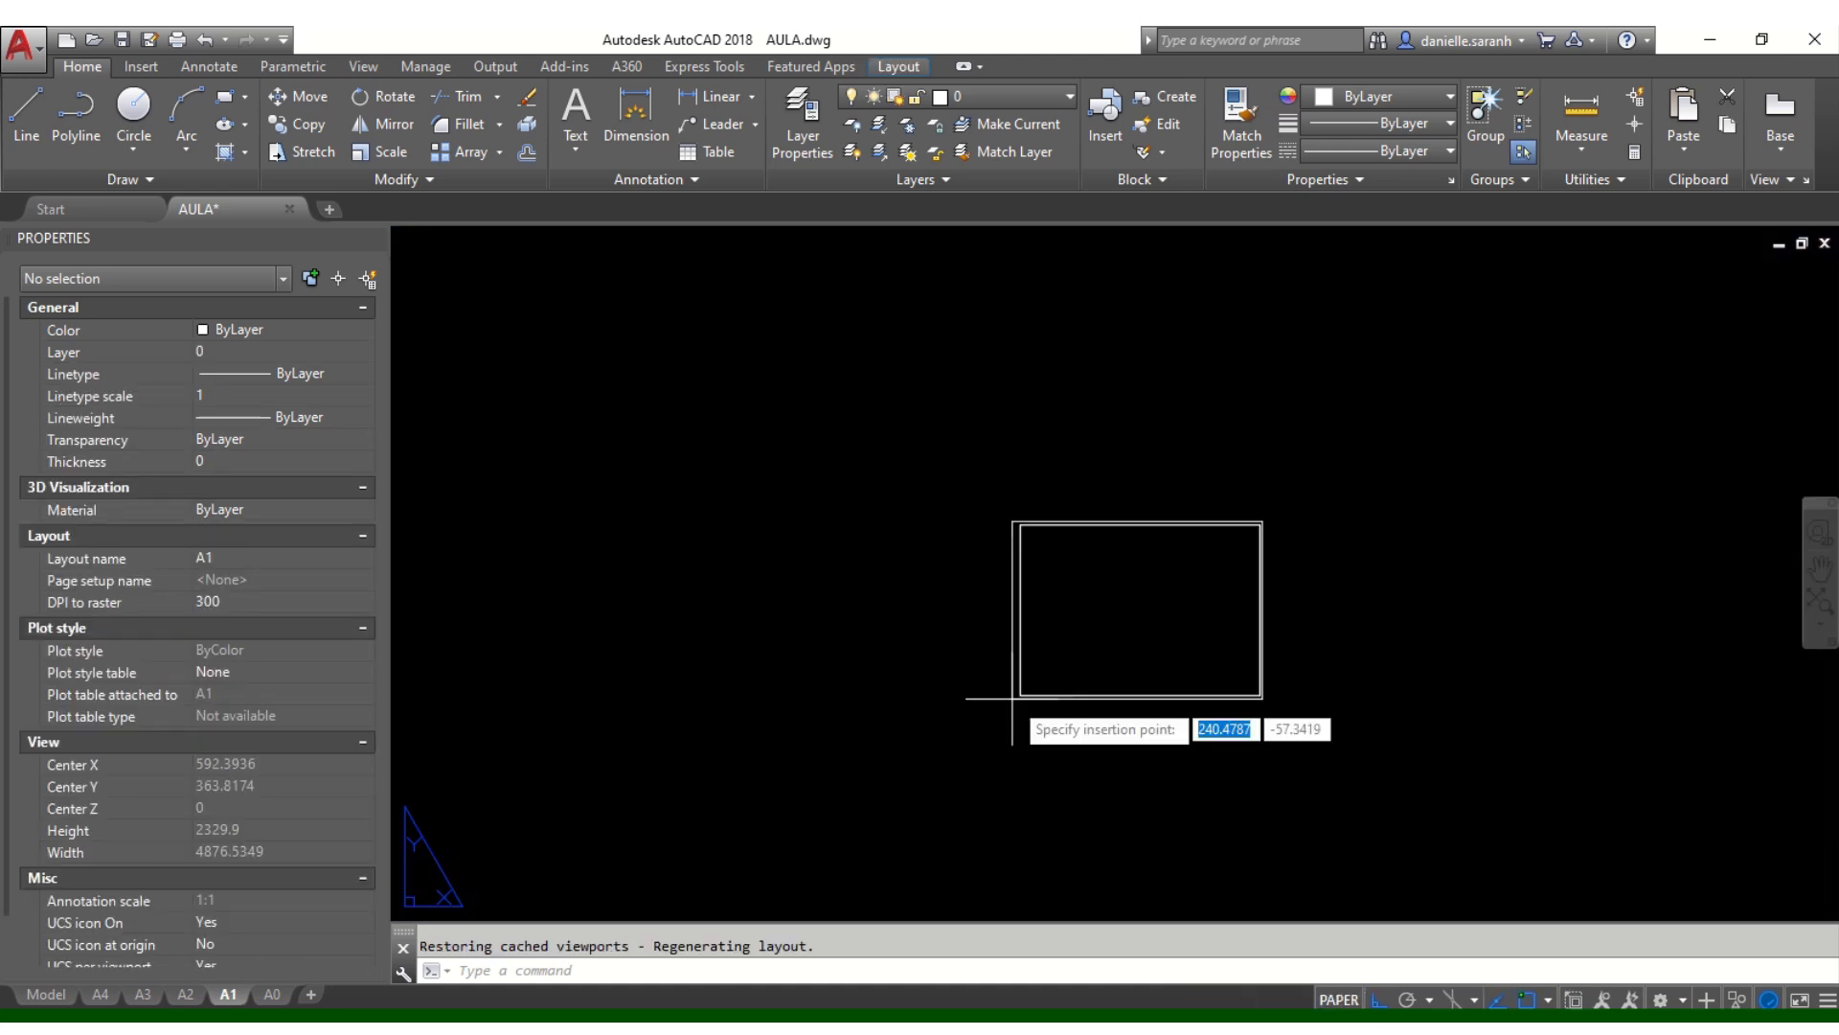
click(958, 776)
text(Z)
key(Return)
text(e)
key(Return)
Step: Cut the last remaining sheet, the A0 outline with its margin frame, from model space
click(46, 994)
click(1666, 807)
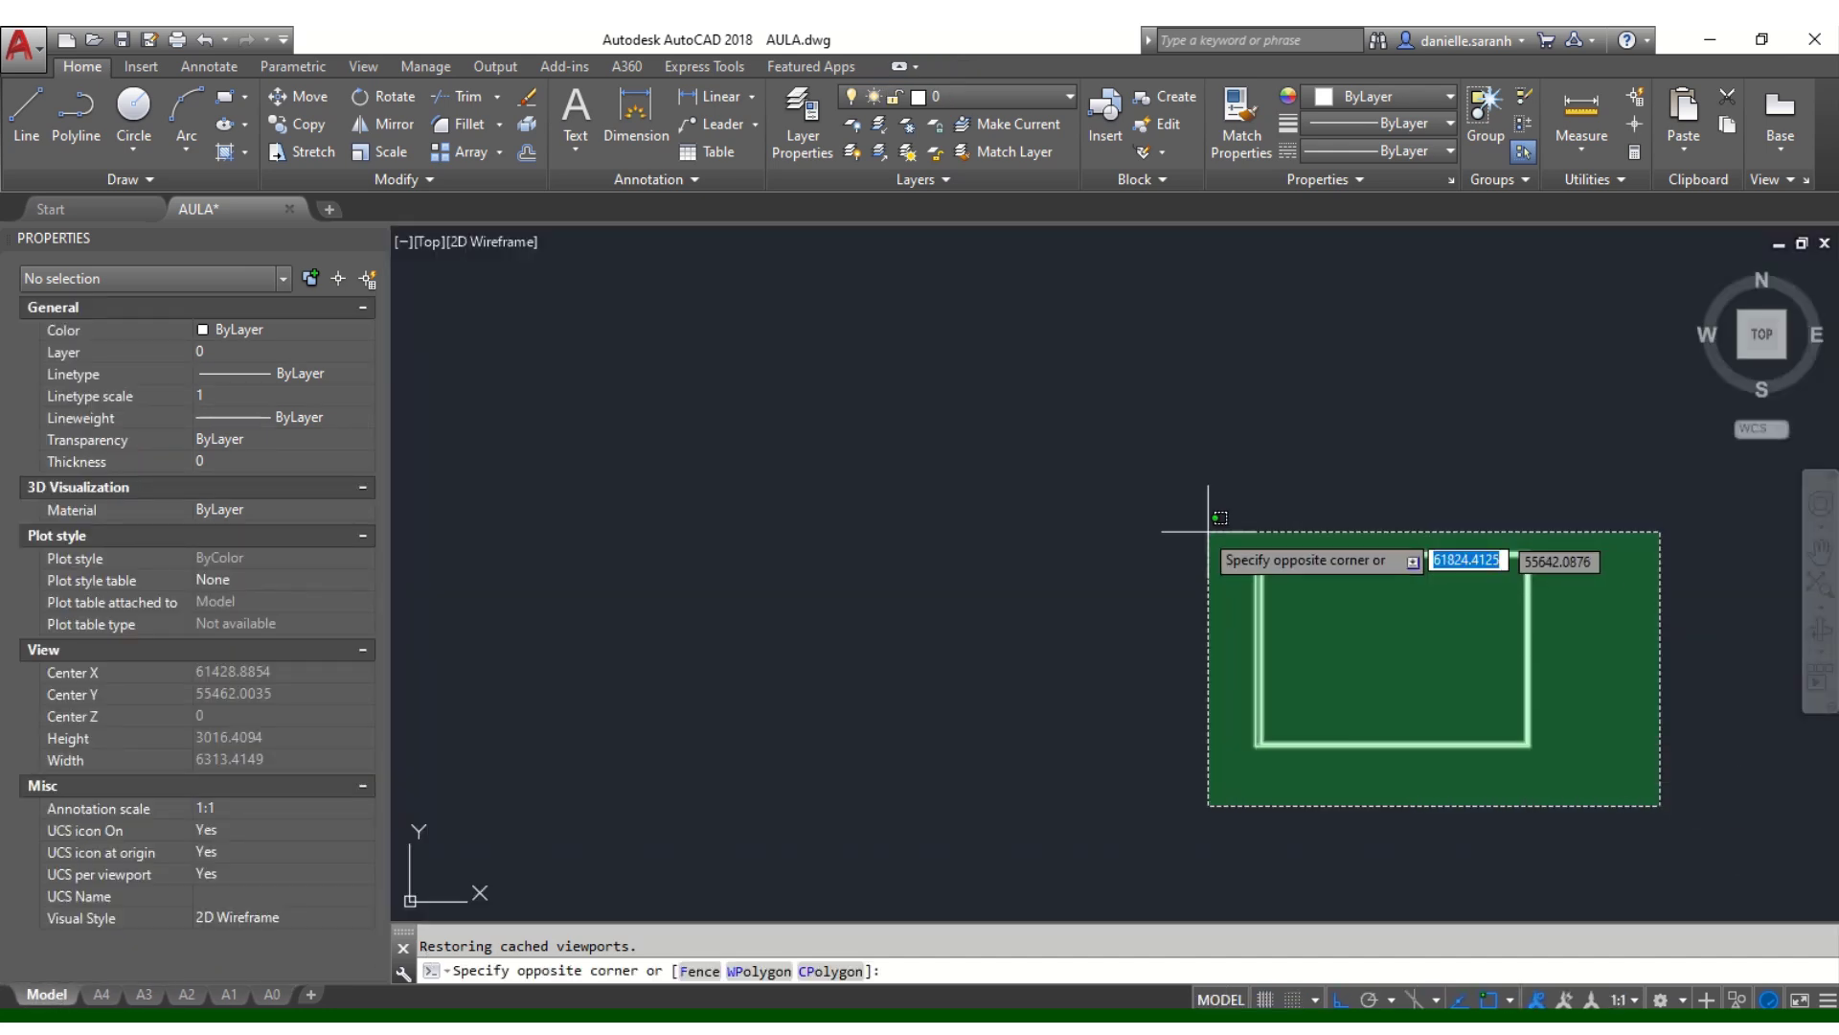
click(1169, 481)
key(ctrl+x)
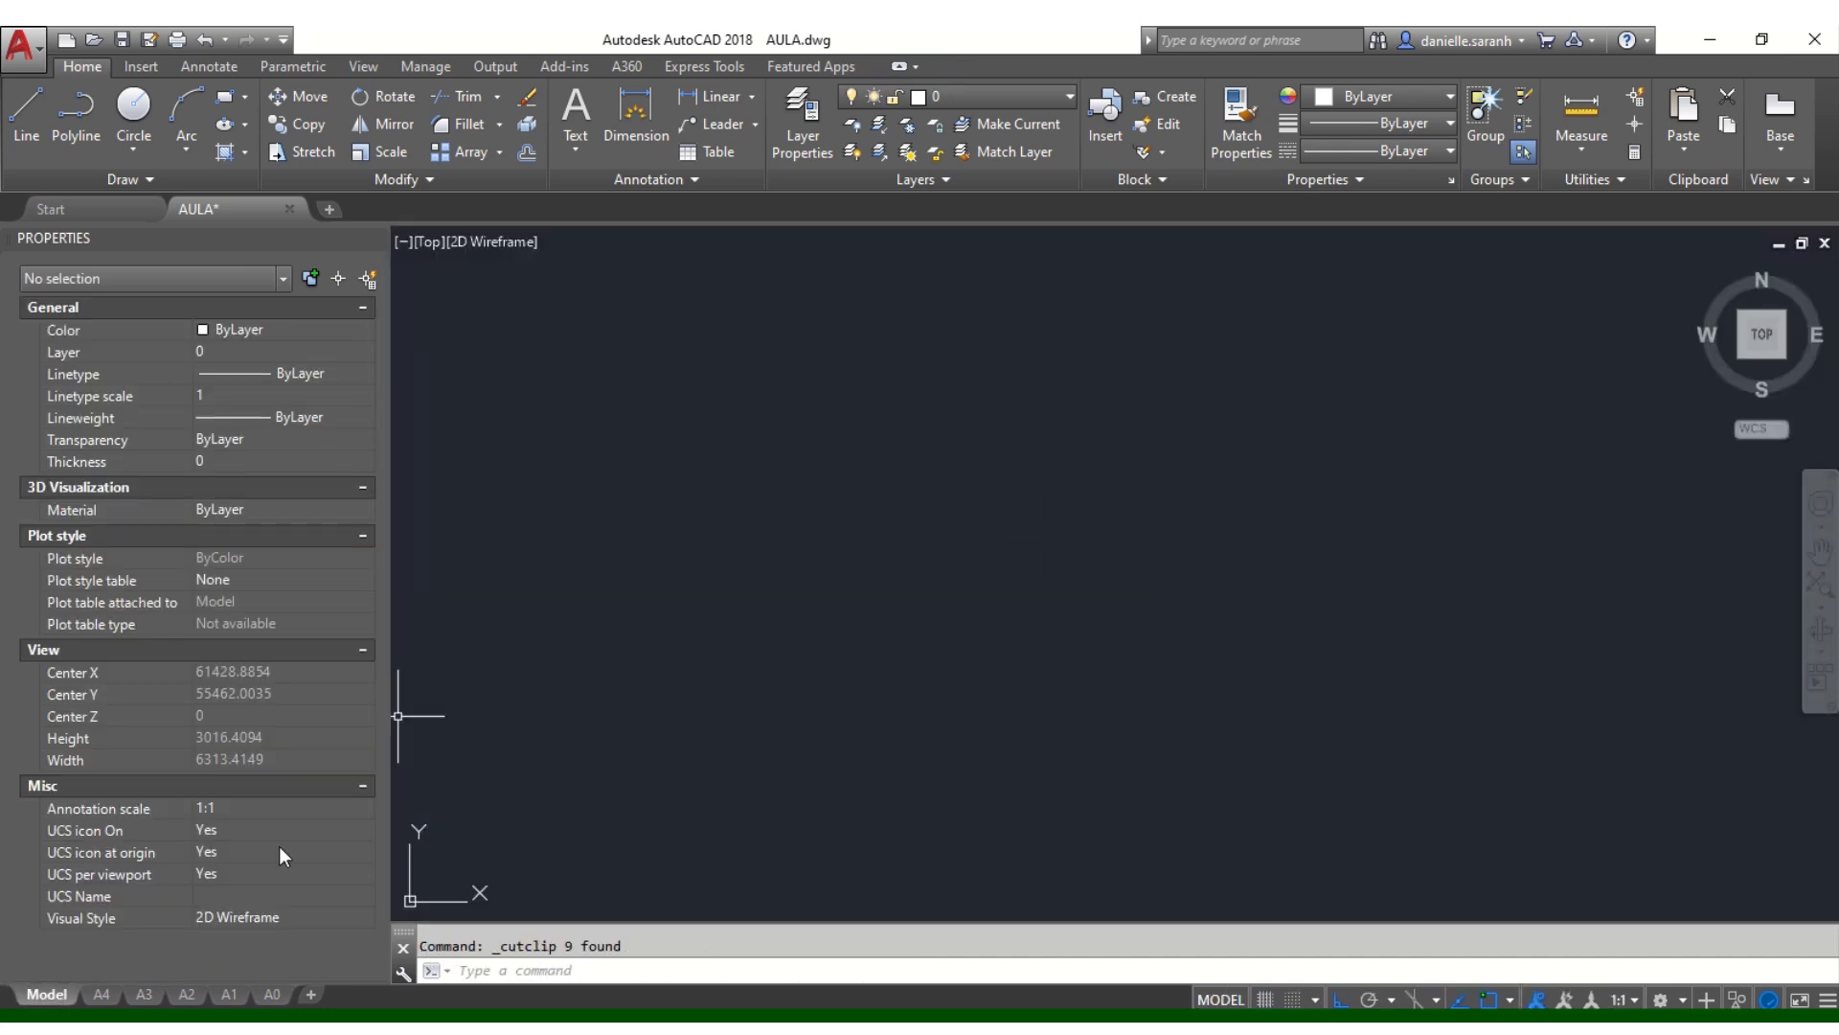
Step: Paste the cut sheet into the A0 layout and zoom to the extents
click(272, 994)
key(ctrl+v)
text(z)
key(Return)
text(e)
key(Return)
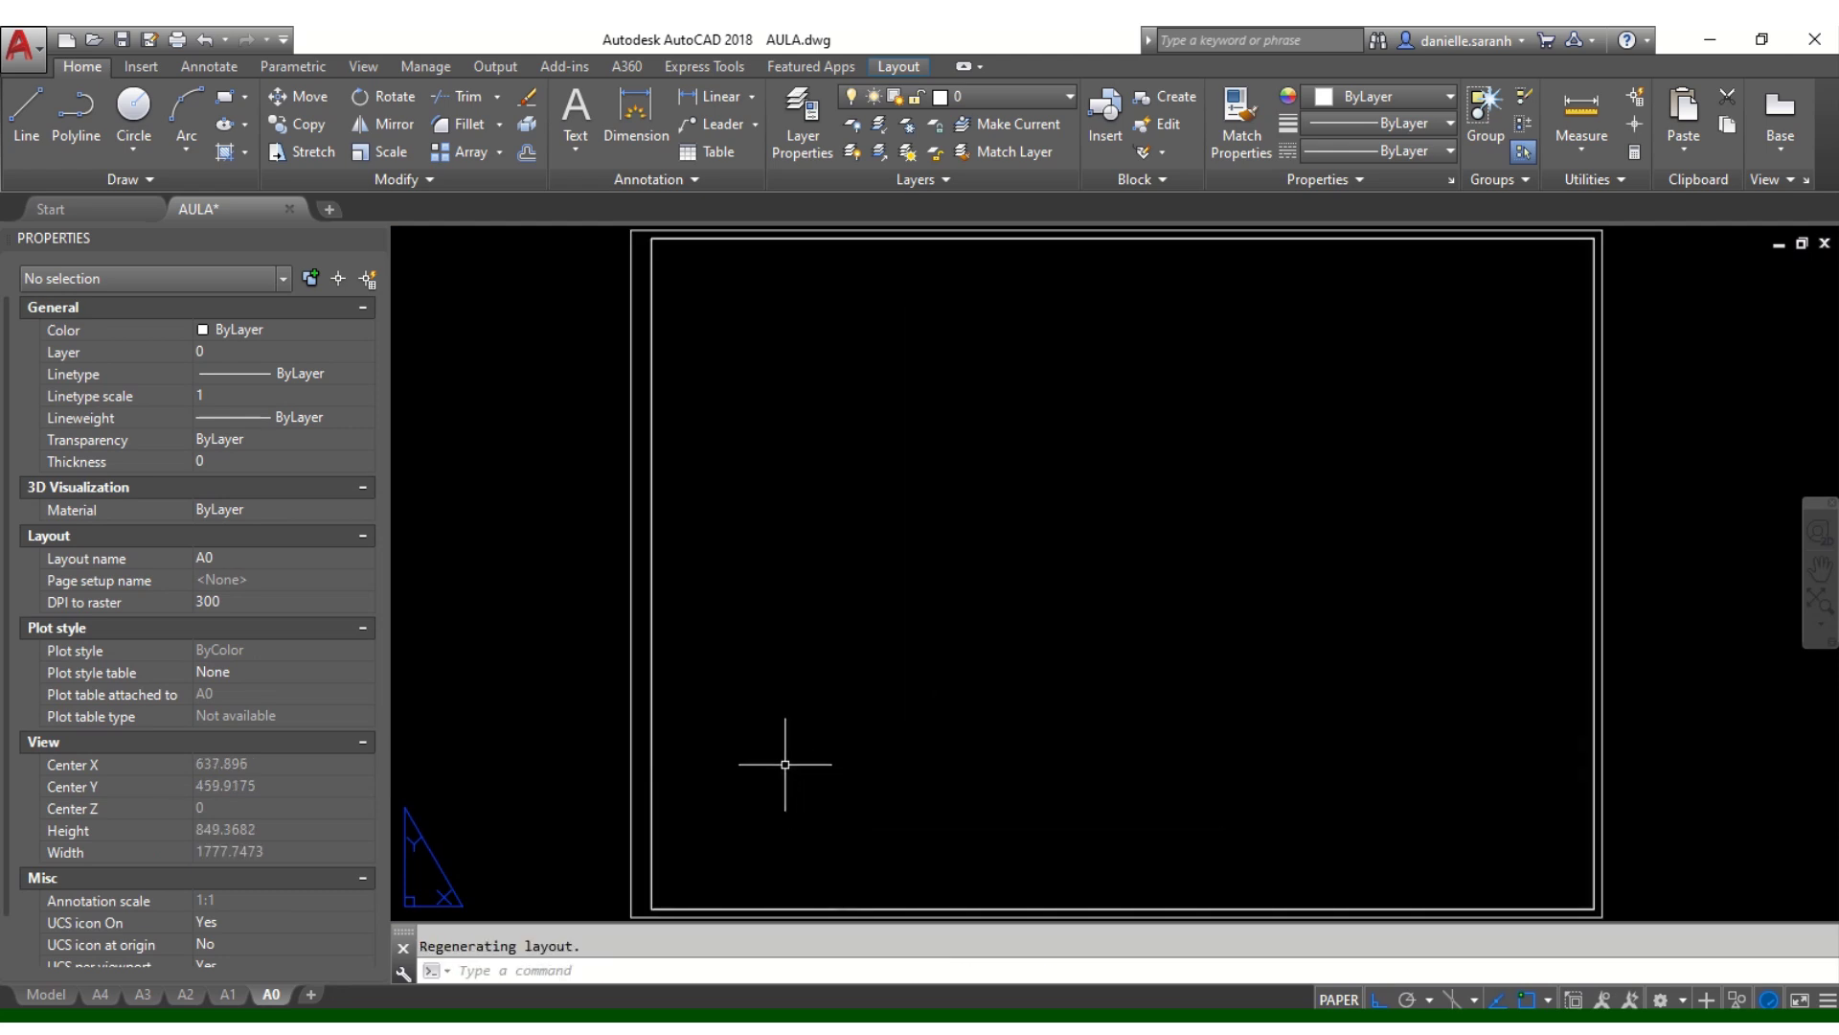
Step: Review the sheet frames in the A4 to A0 layouts and return to model space
click(111, 994)
click(144, 995)
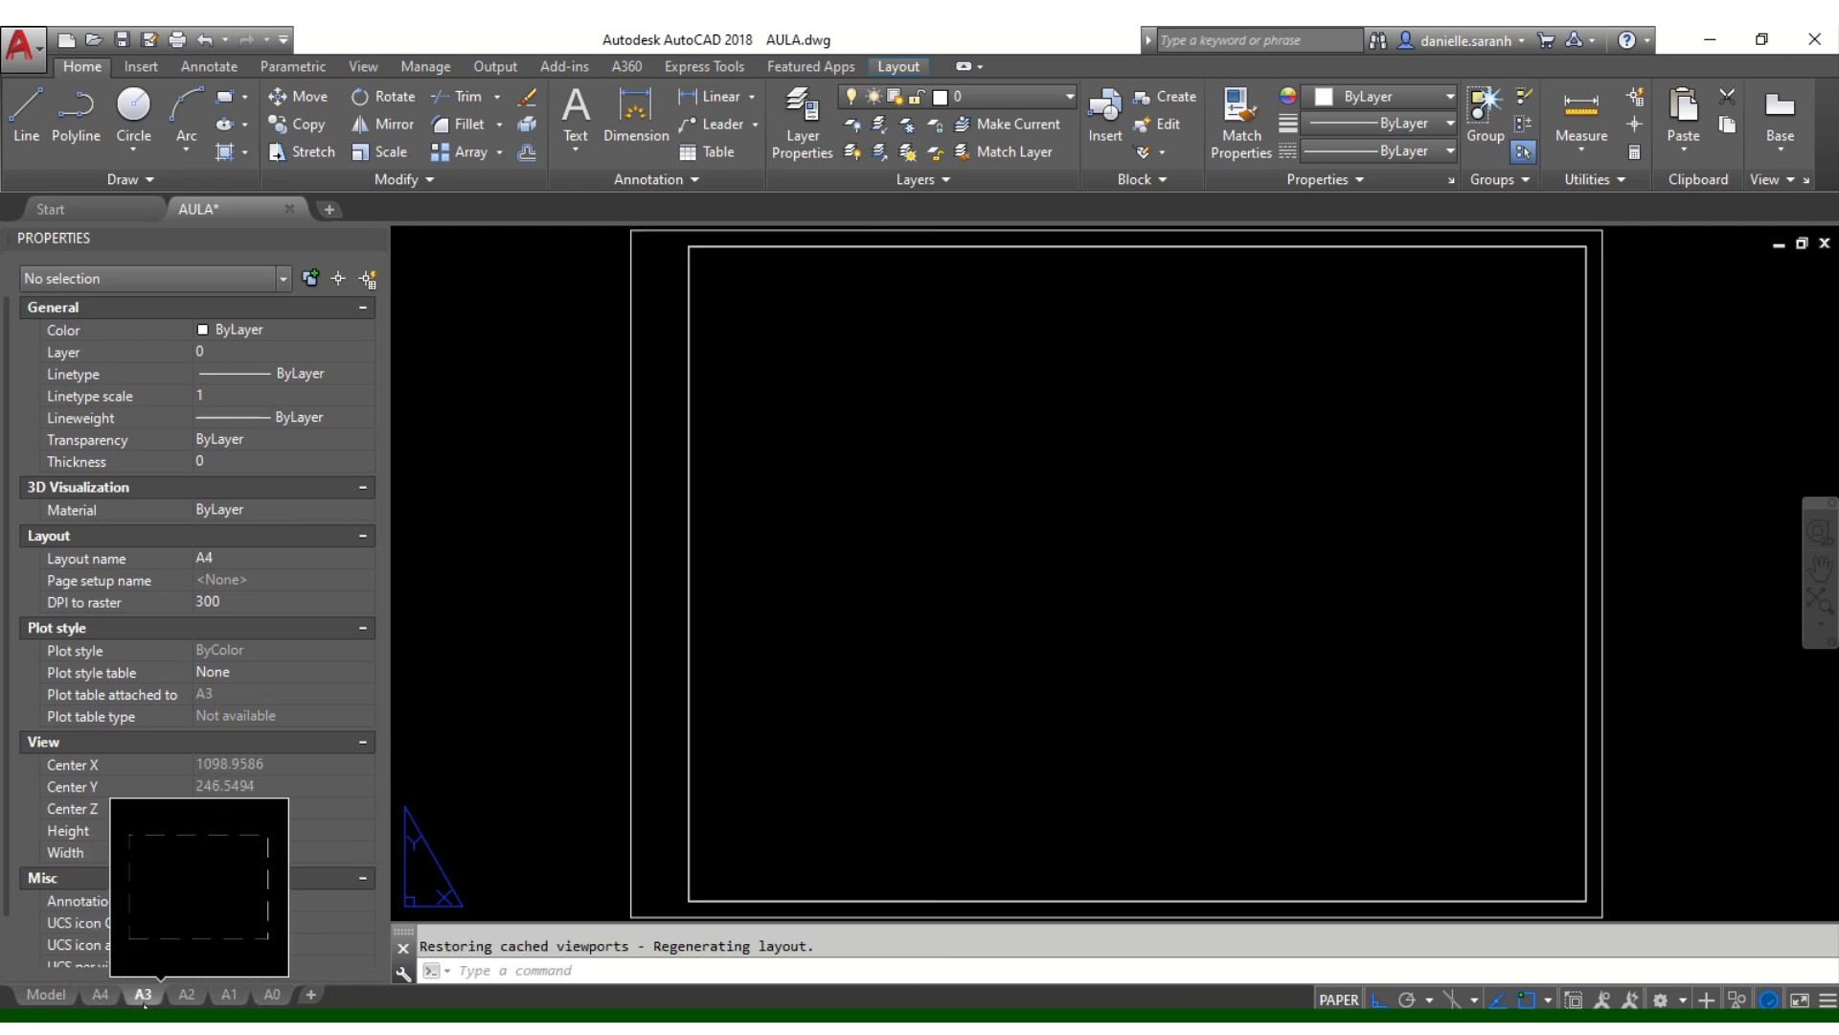
click(186, 994)
click(228, 996)
click(271, 996)
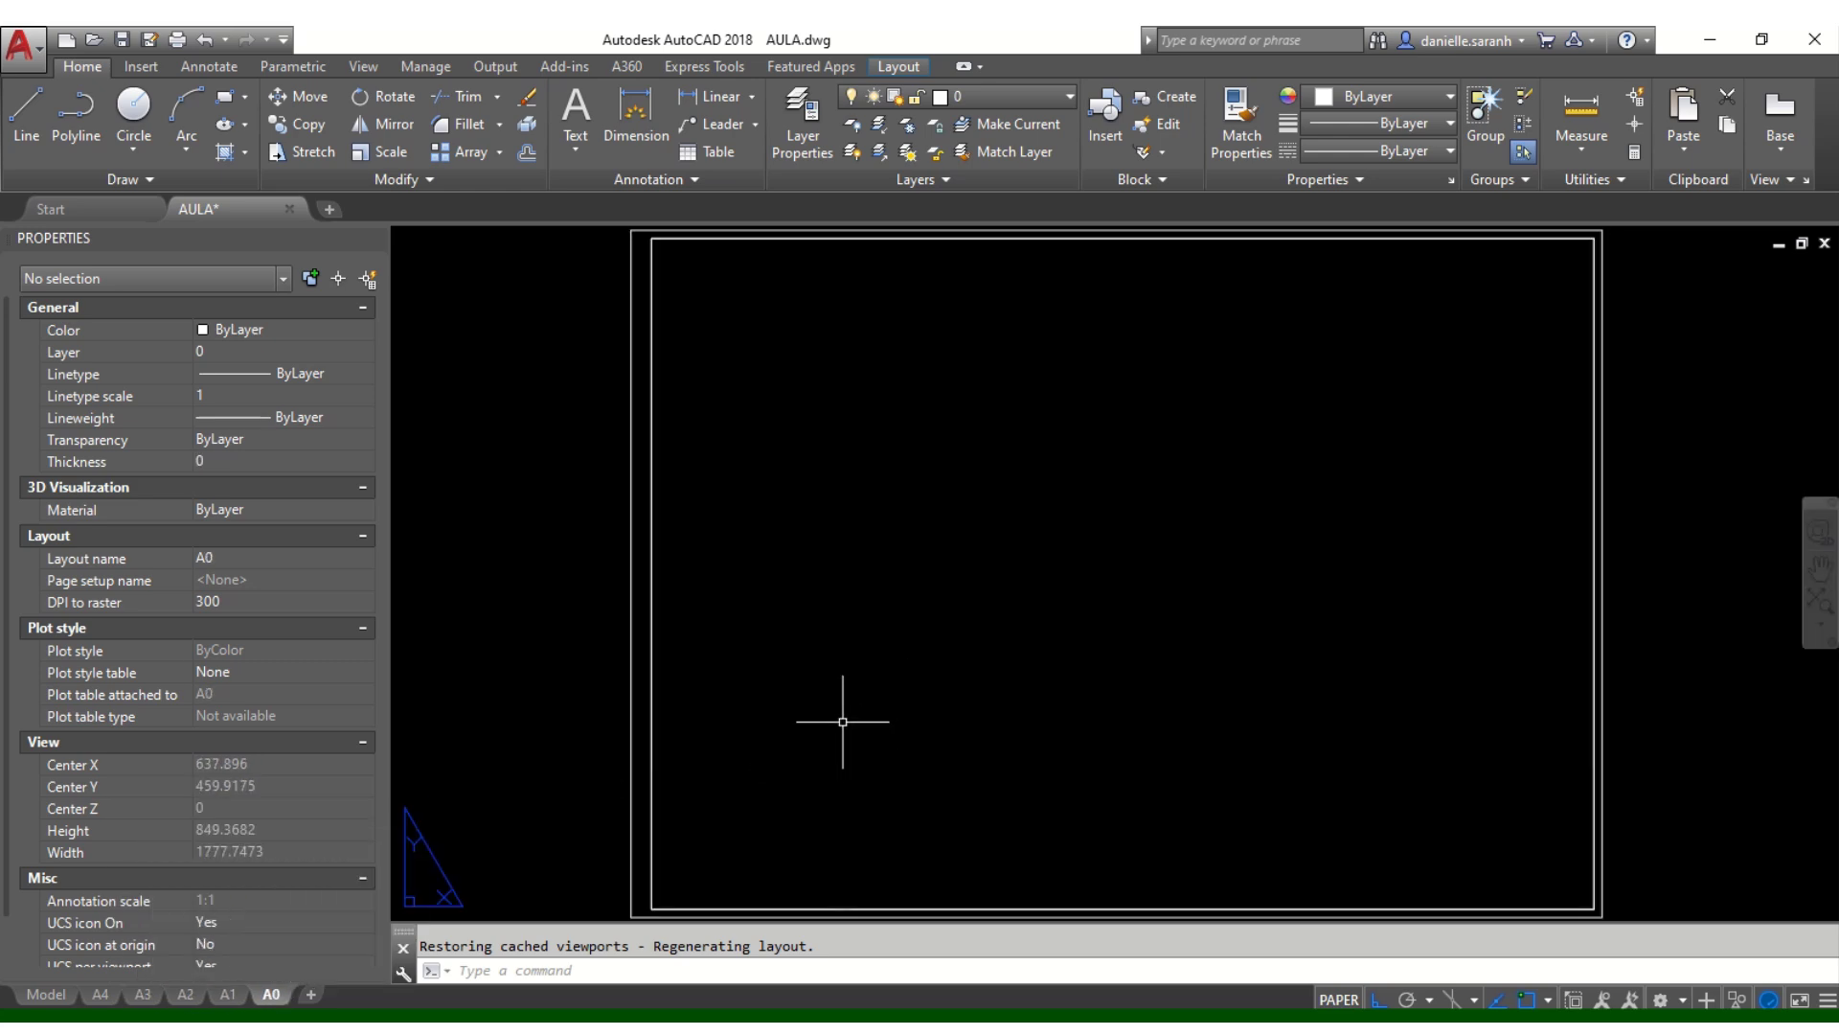
click(45, 996)
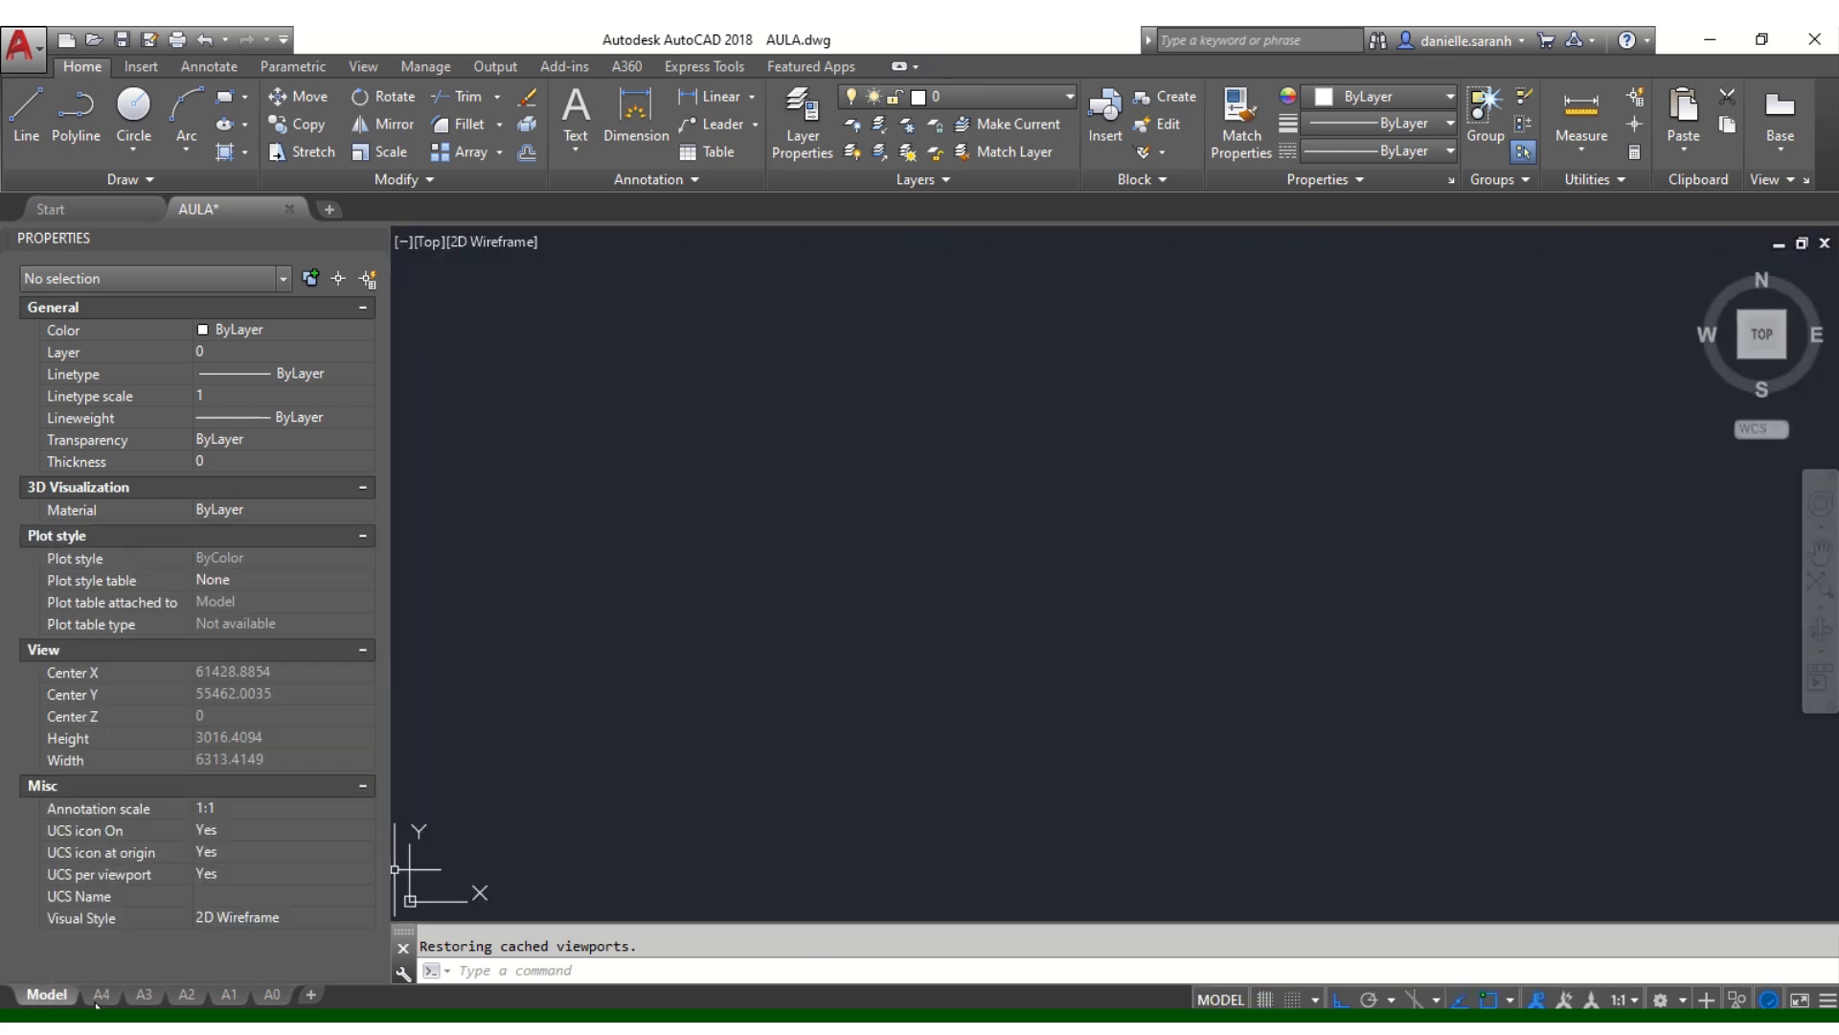
click(97, 1001)
click(152, 998)
click(182, 998)
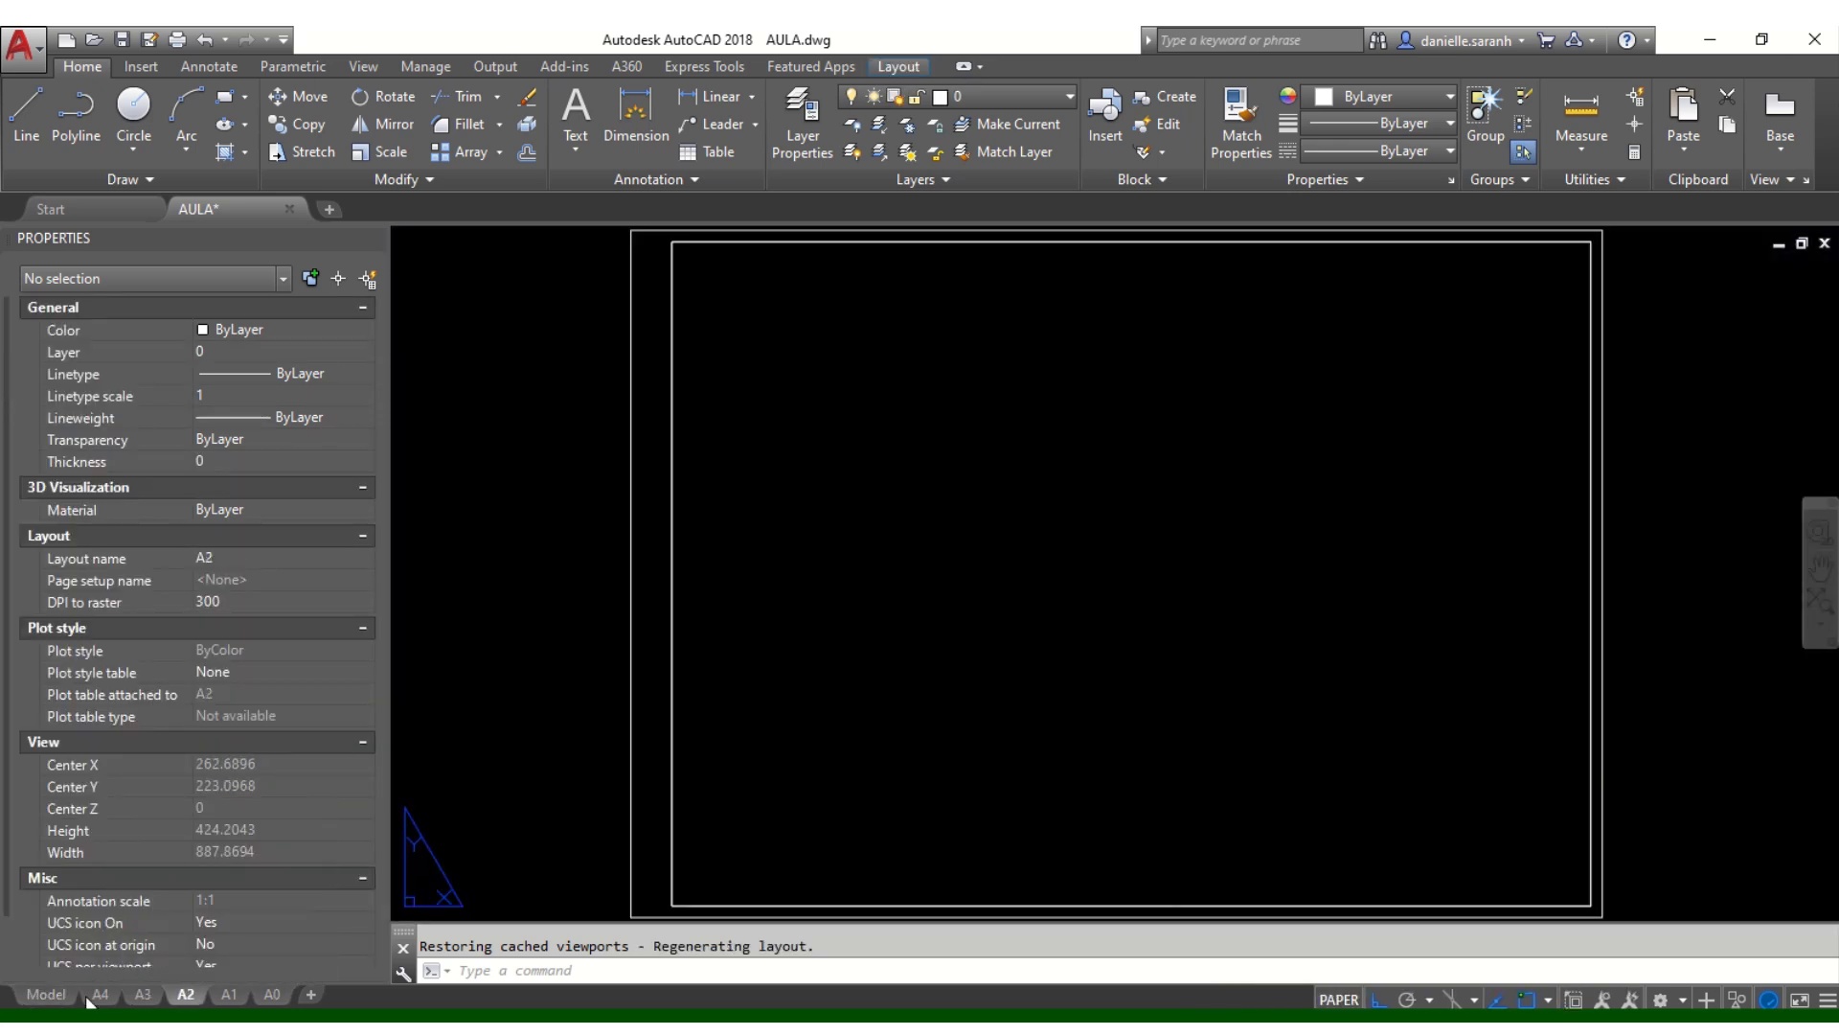
click(56, 998)
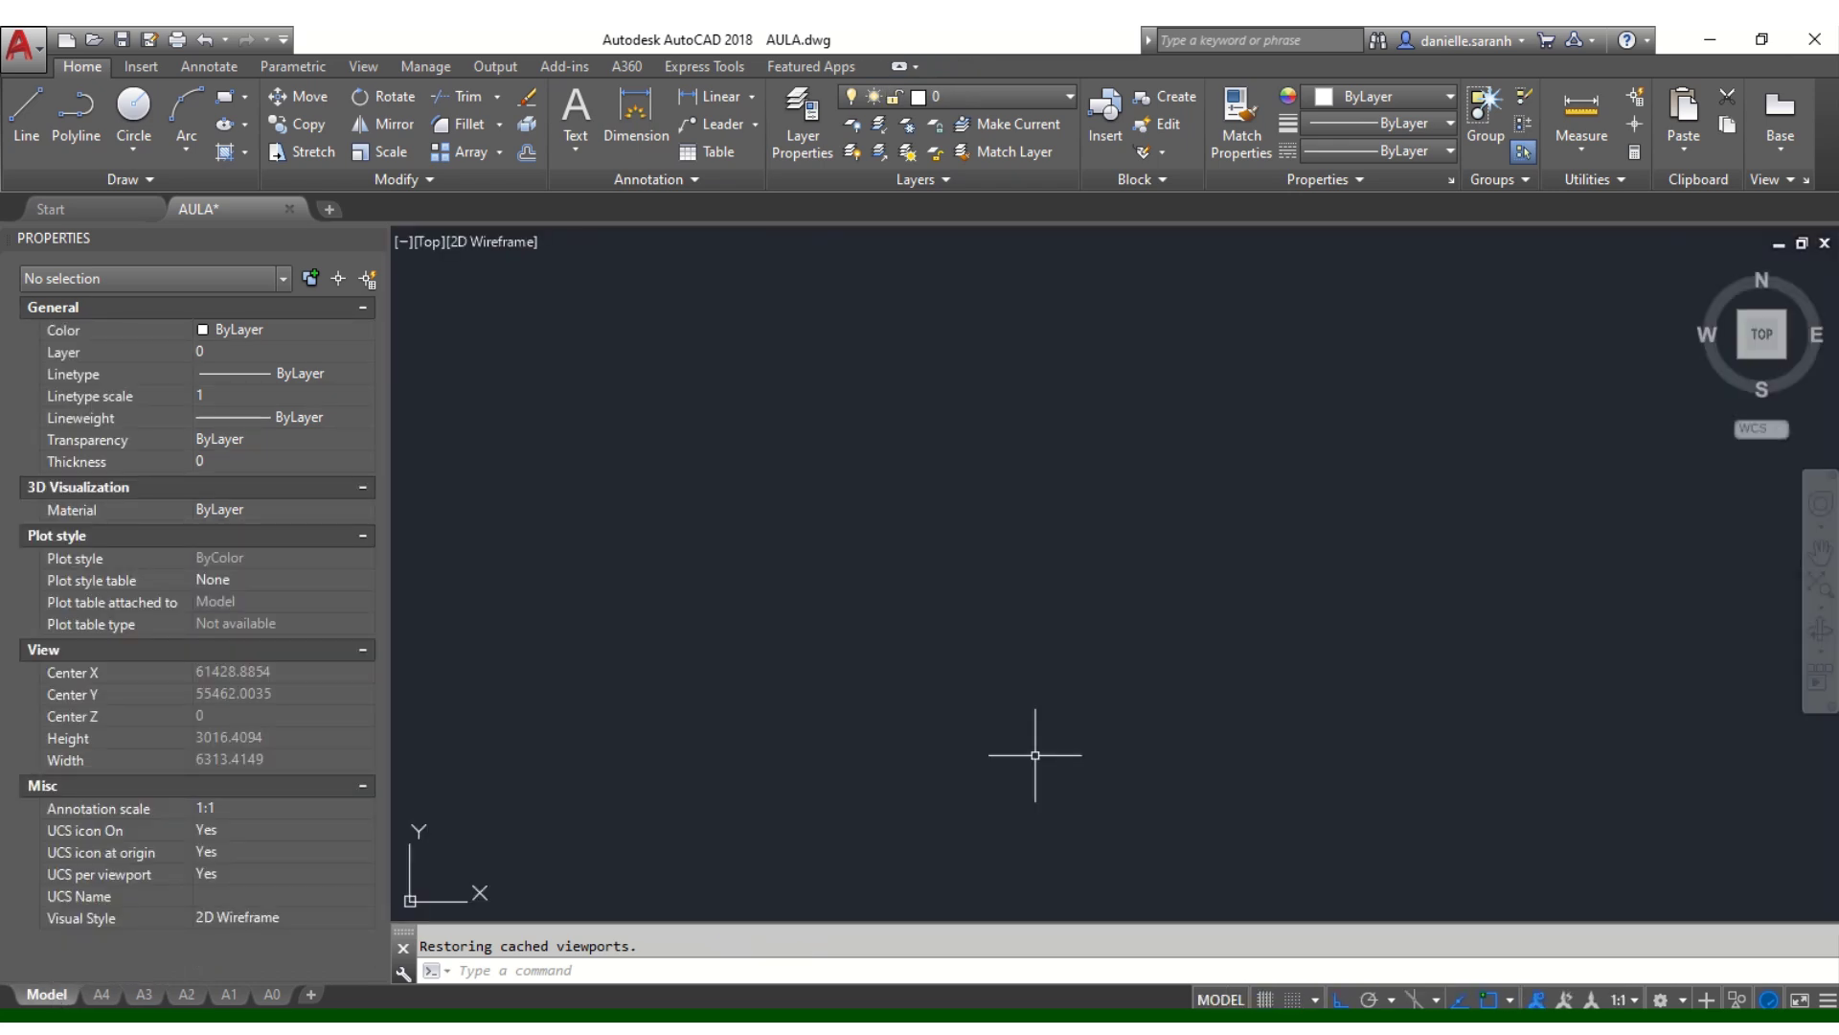